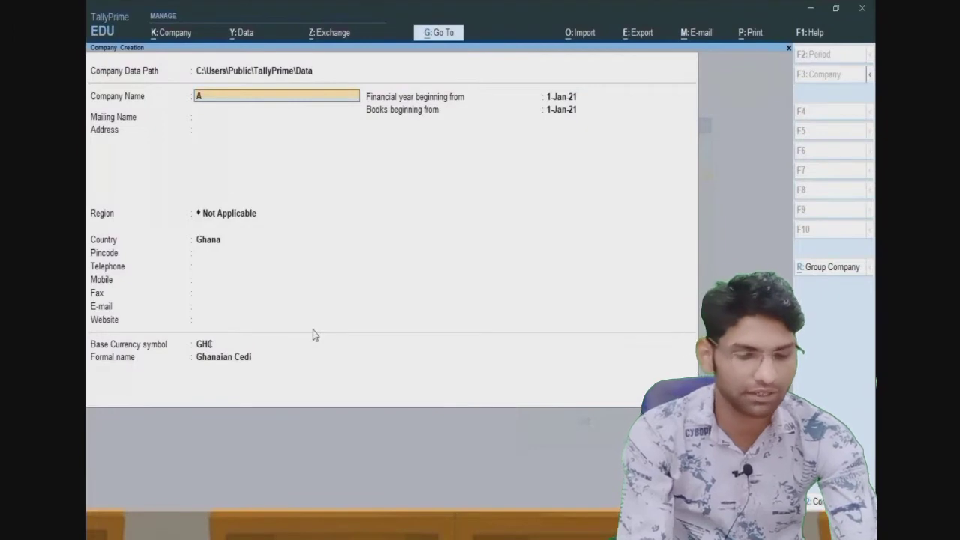
text(.S. Gr)
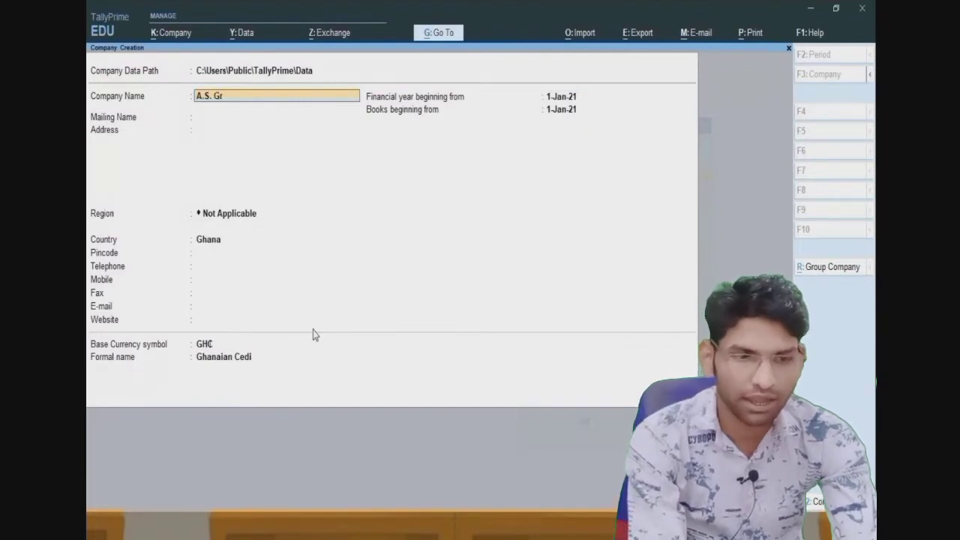
text(oup P)
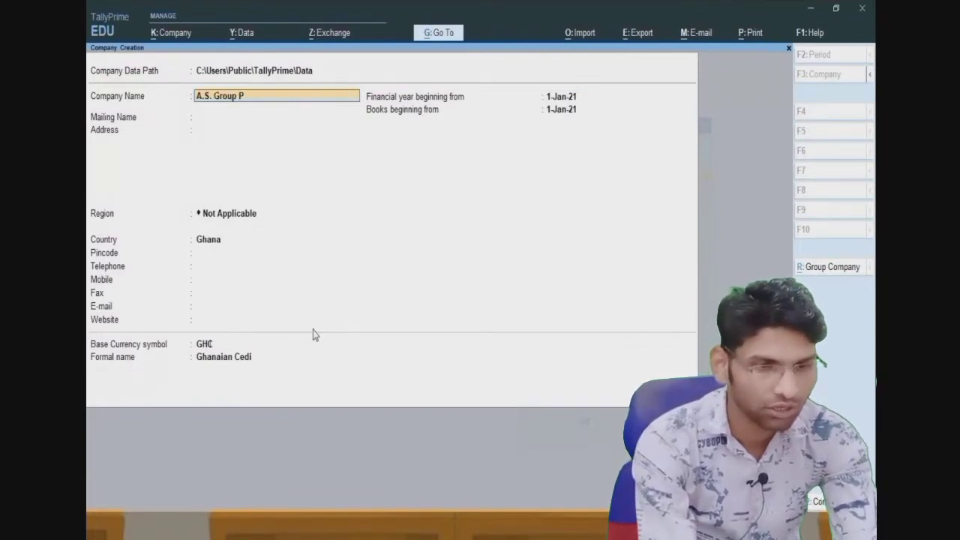
text(VT LTD)
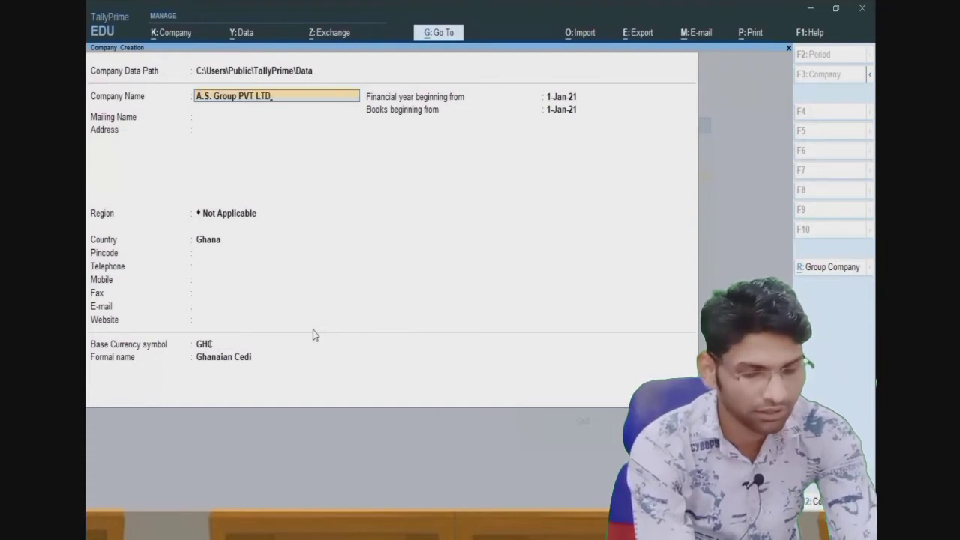
key(Return)
key(Return)
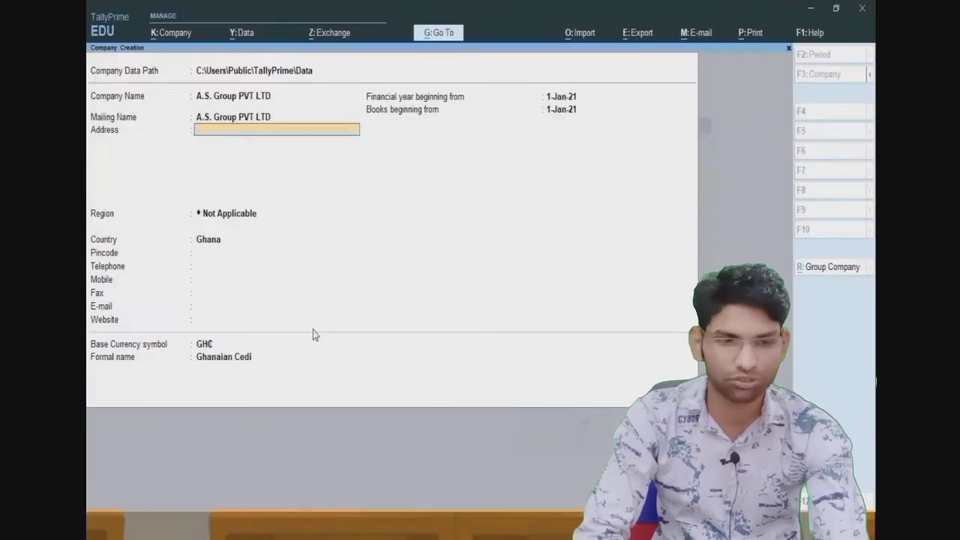
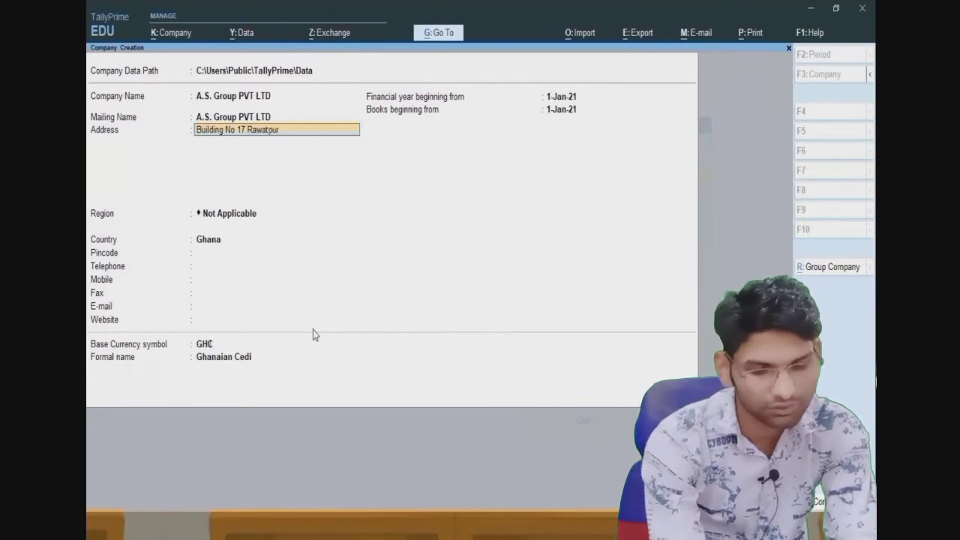
key(Return)
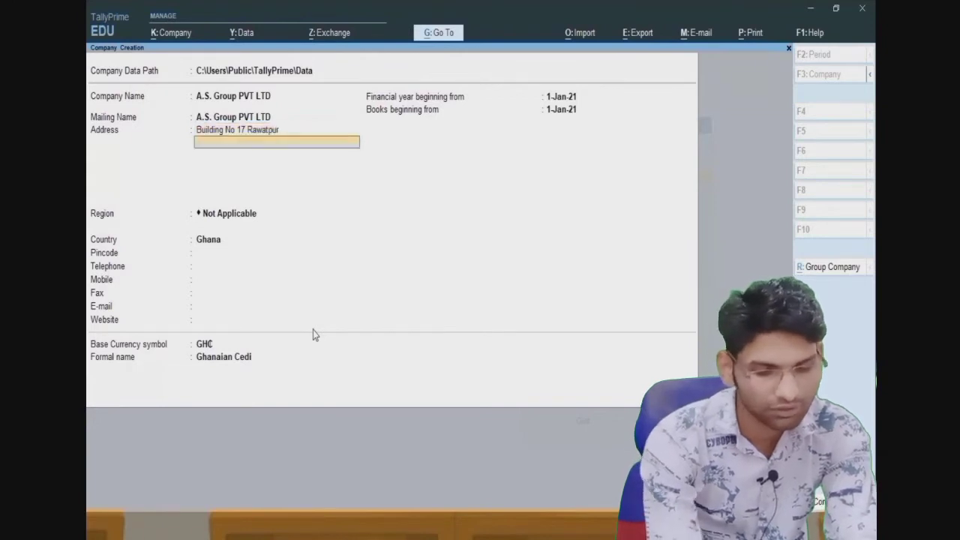
text(Kanpur)
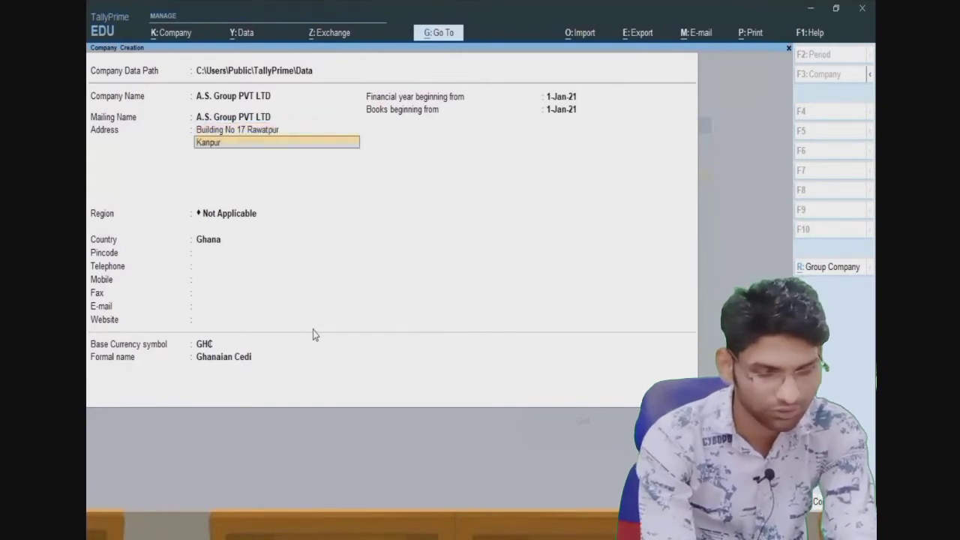
key(Return)
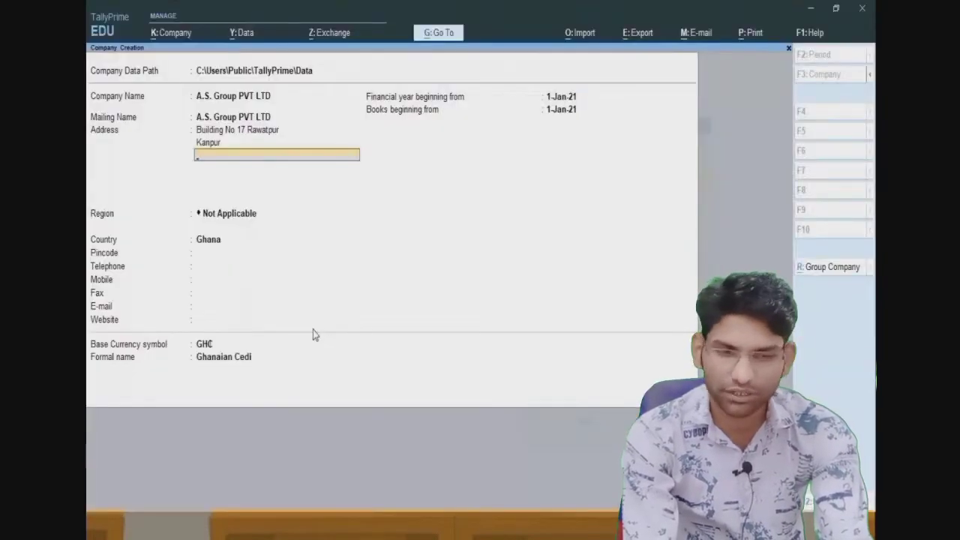
- Choose India as the country and Uttar Pradesh as the state, skipping the region field
key(Return)
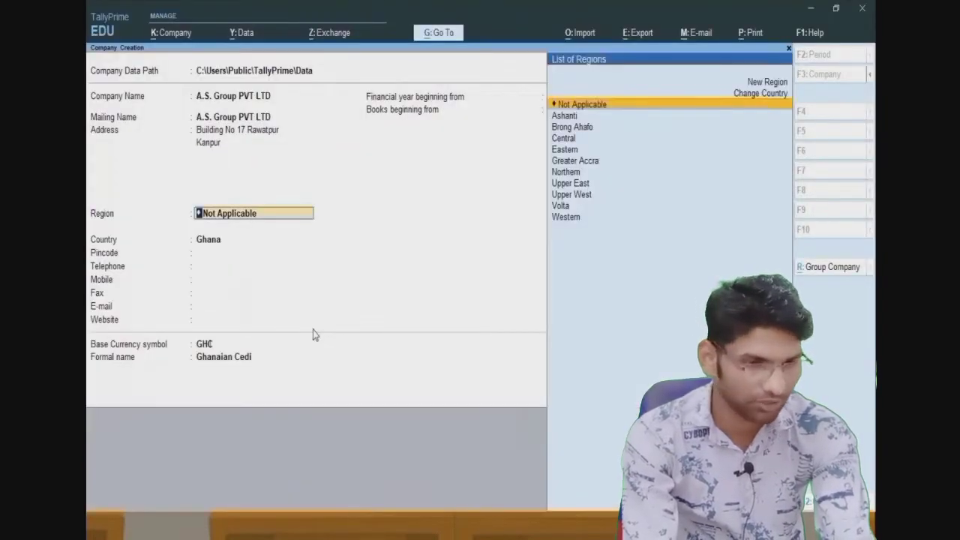
key(Return)
text(I)
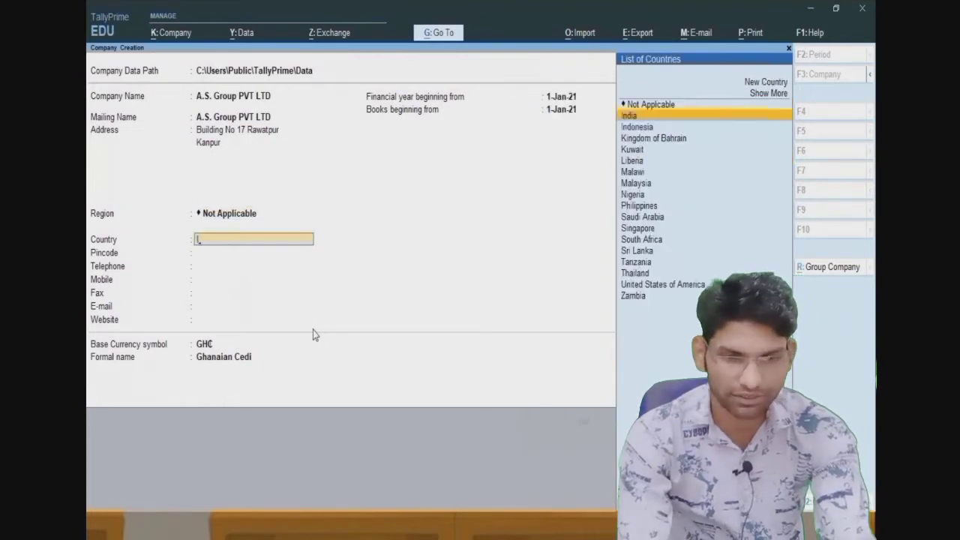
key(Return)
key(Up)
key(Up)
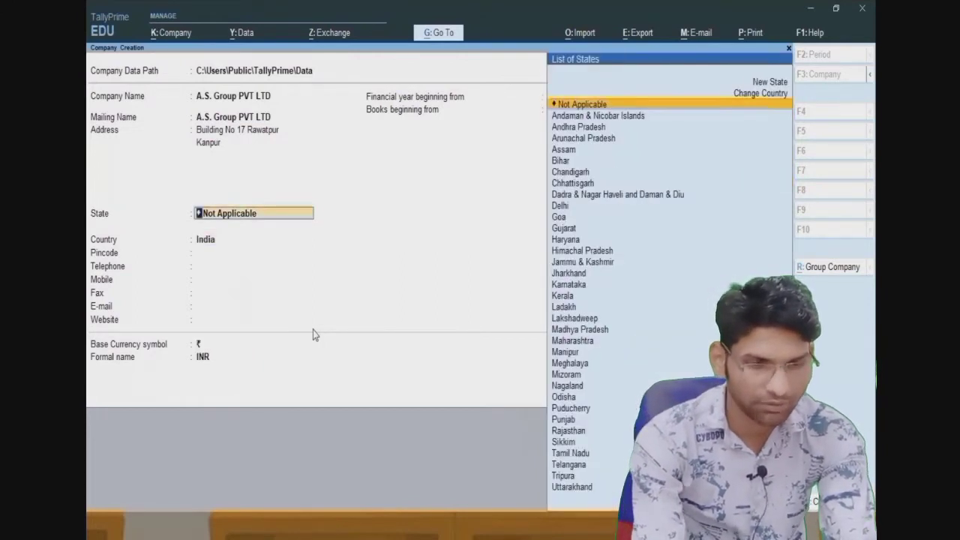
text(U)
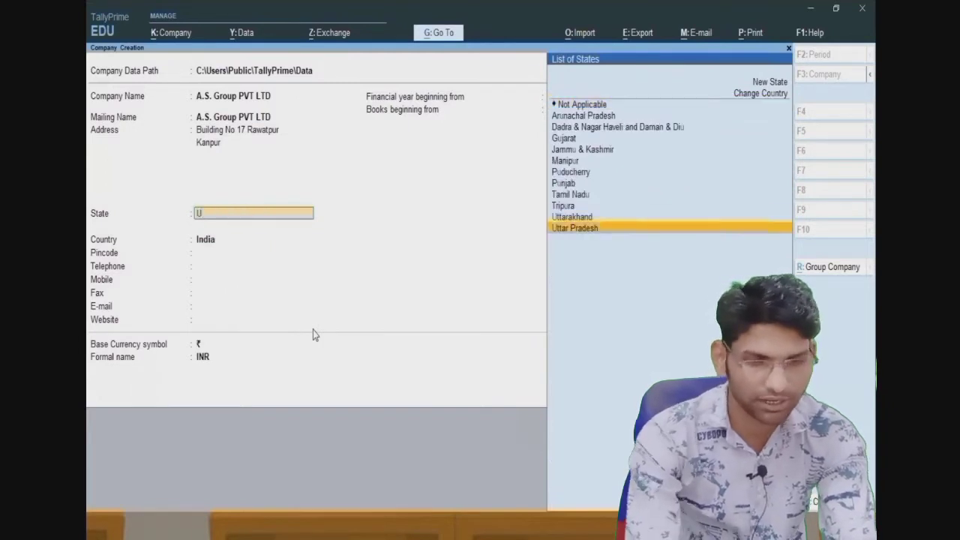
key(Return)
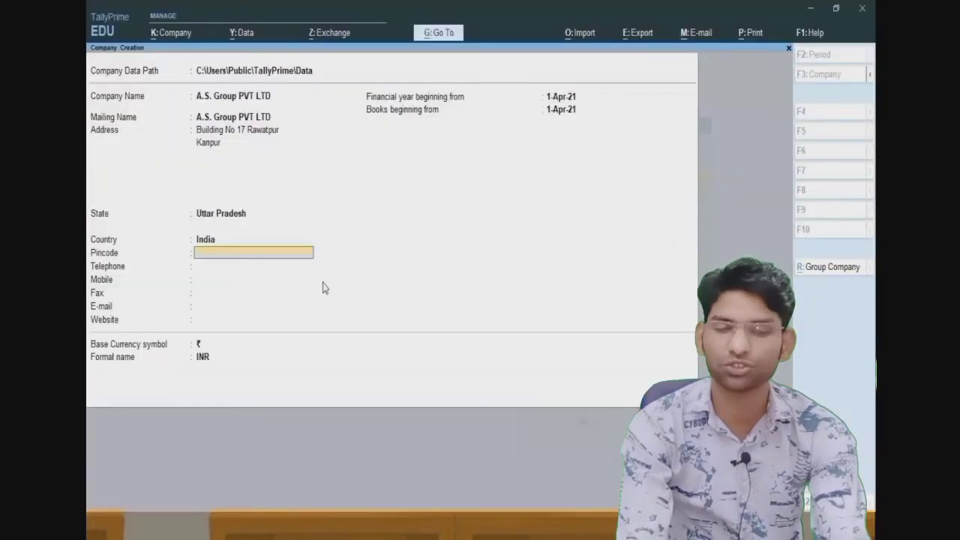
- Enter pincode 205122 and the company's mobile number, leaving other contacts blank and accepting default dates
text(205122)
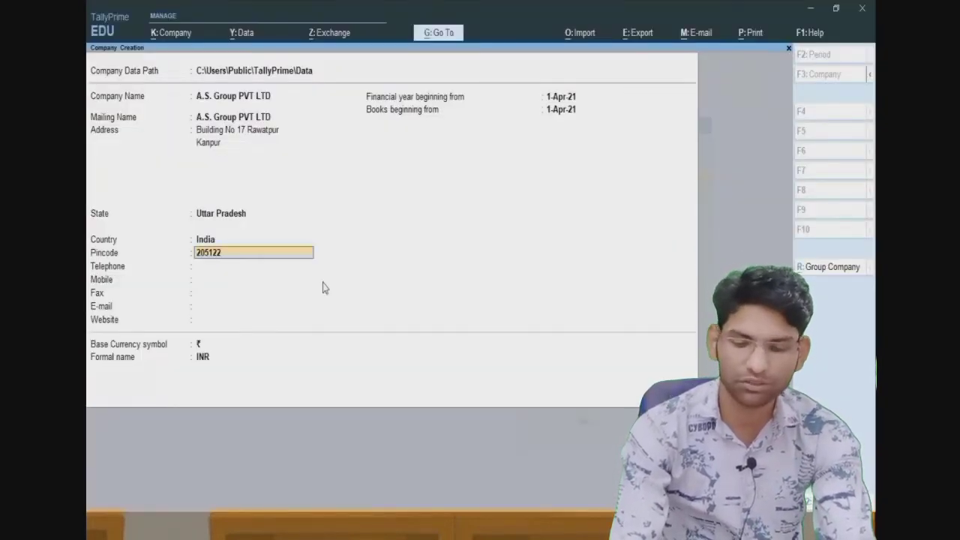
key(Return)
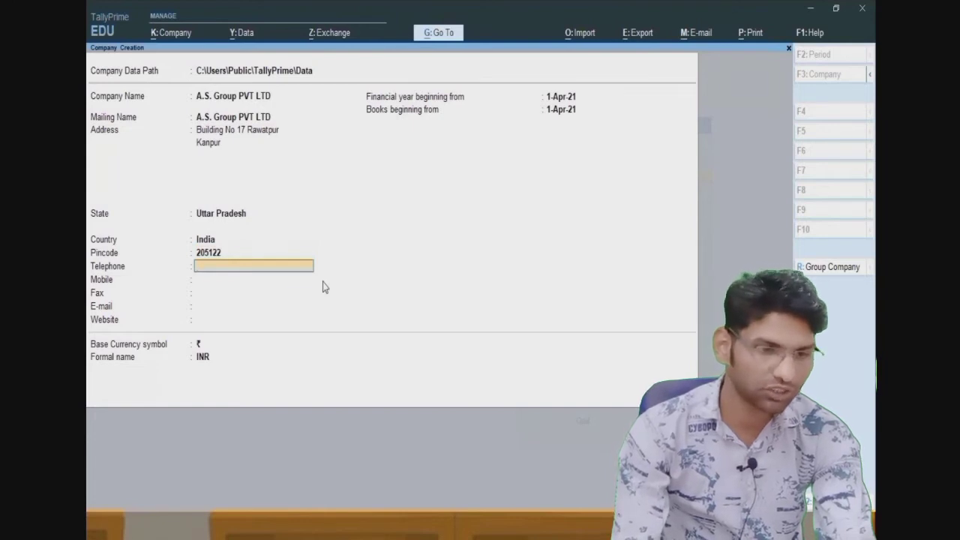
key(Return)
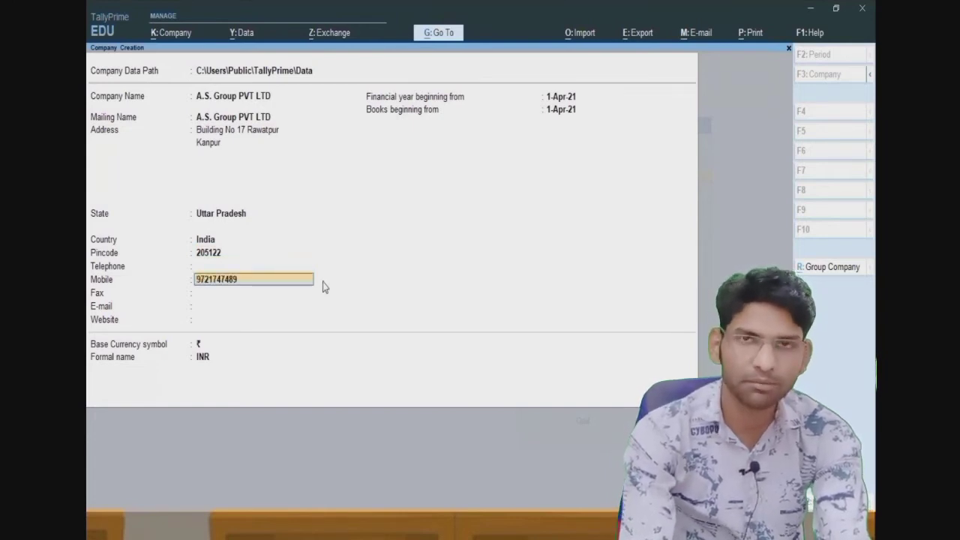
key(Return)
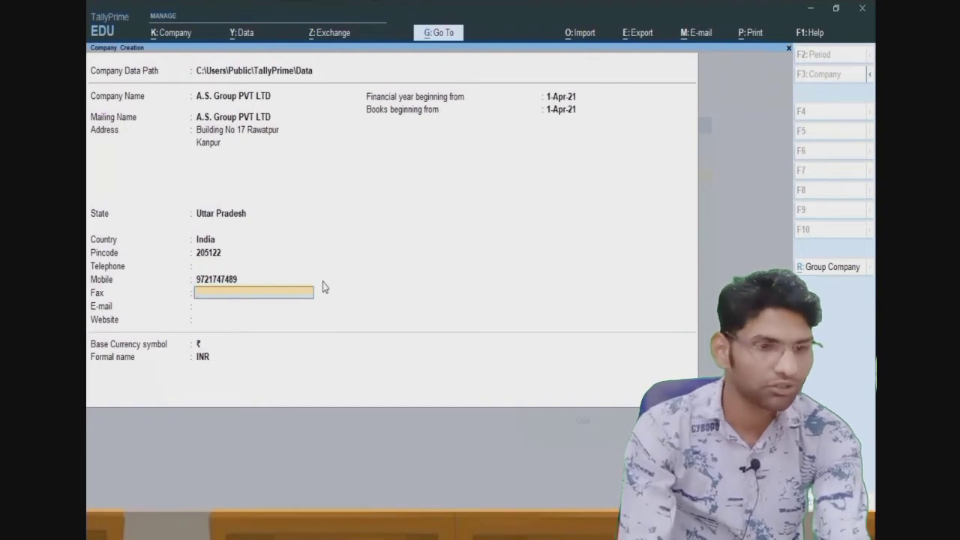
key(Return)
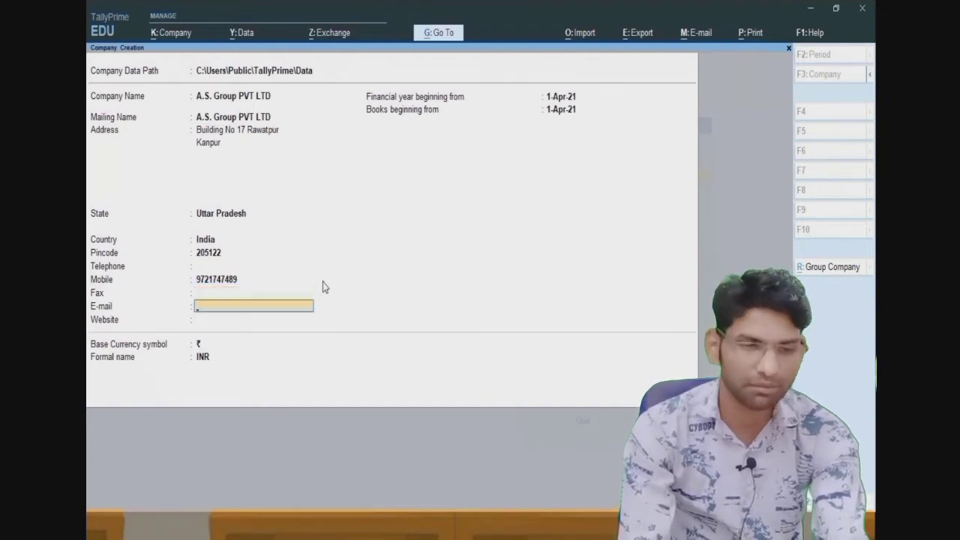
key(Return)
key(Return)
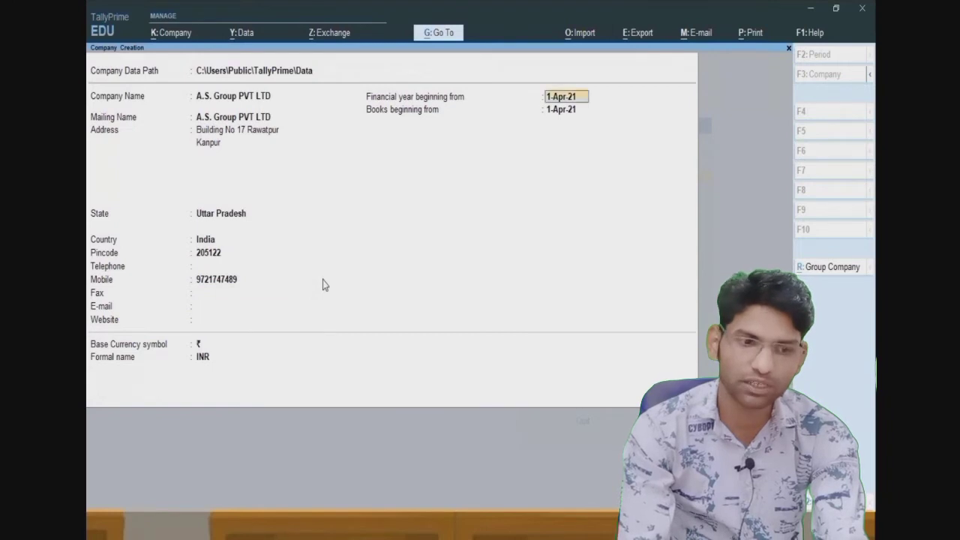
key(Return)
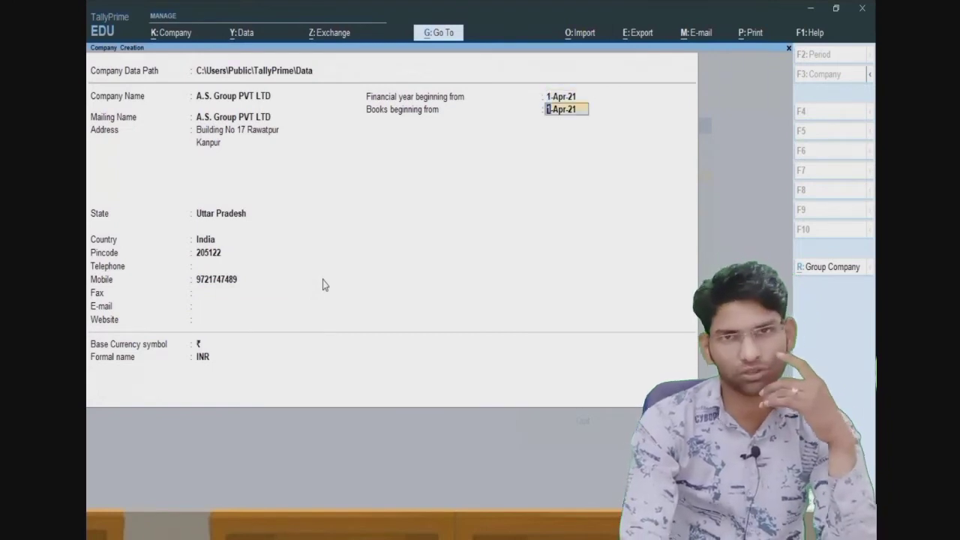
key(Return)
key(Return)
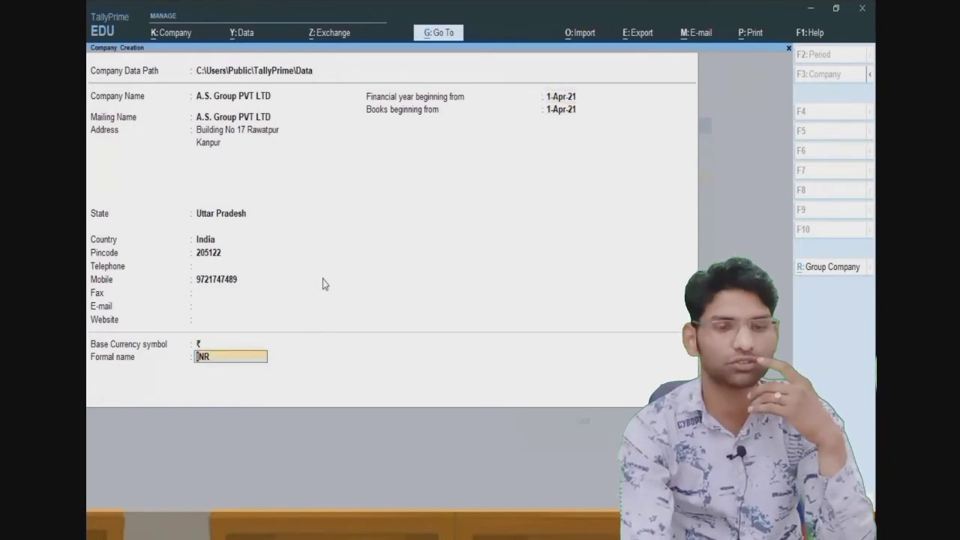
key(Return)
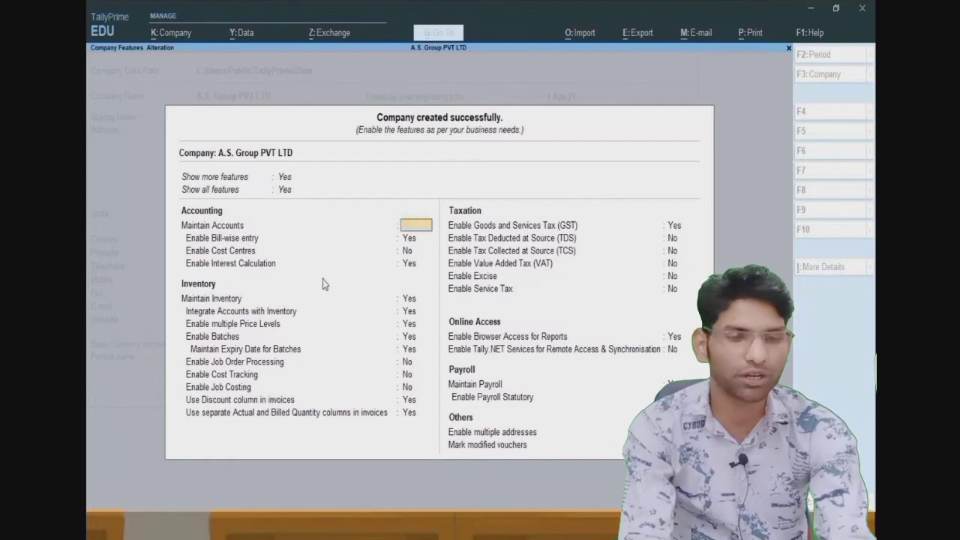
- Accept the Company Features screen with Ctrl+A to finish creating A.S. Group PVT LTD
key(ctrl+a)
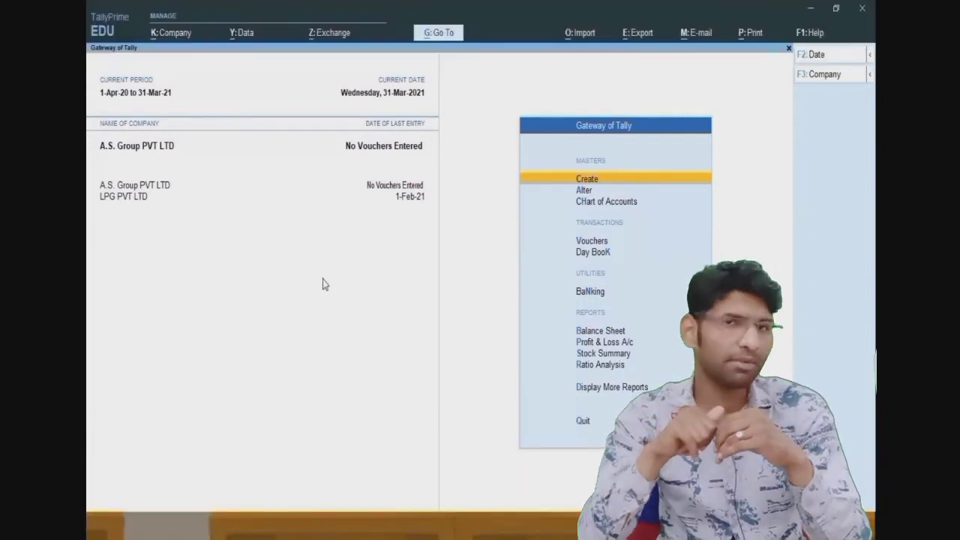
- Start a new accounting voucher from the Gateway and change its type from Payment to Receipt
key(Down)
key(Down)
key(Down)
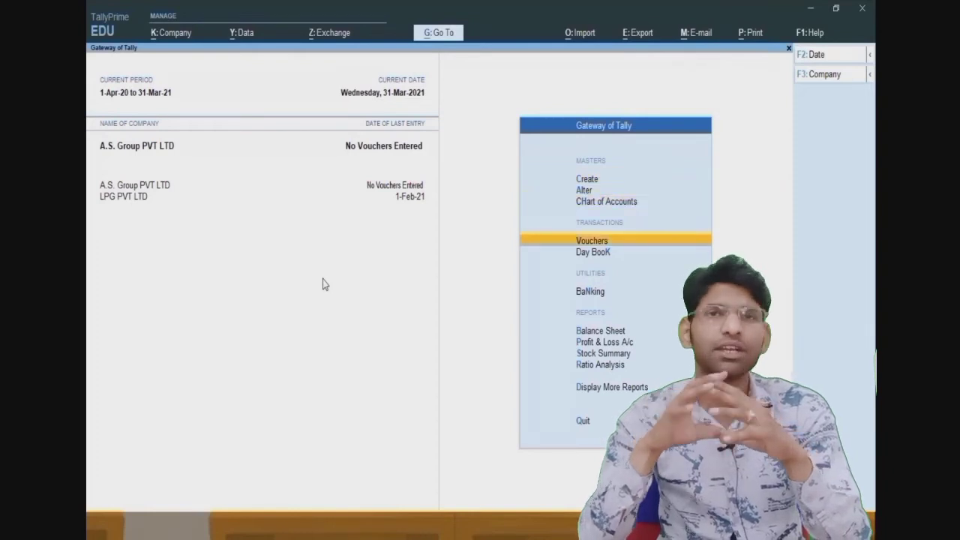
key(Return)
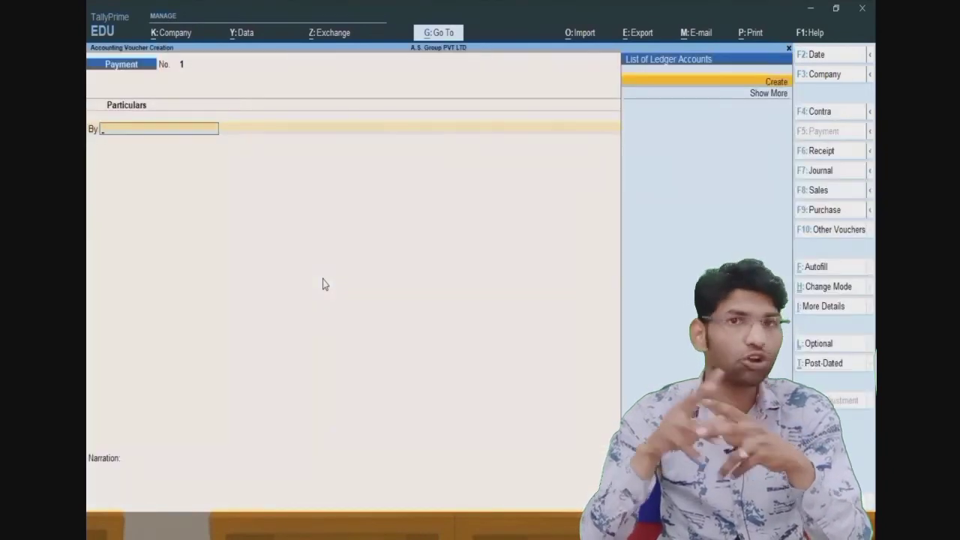
key(alt+Tab)
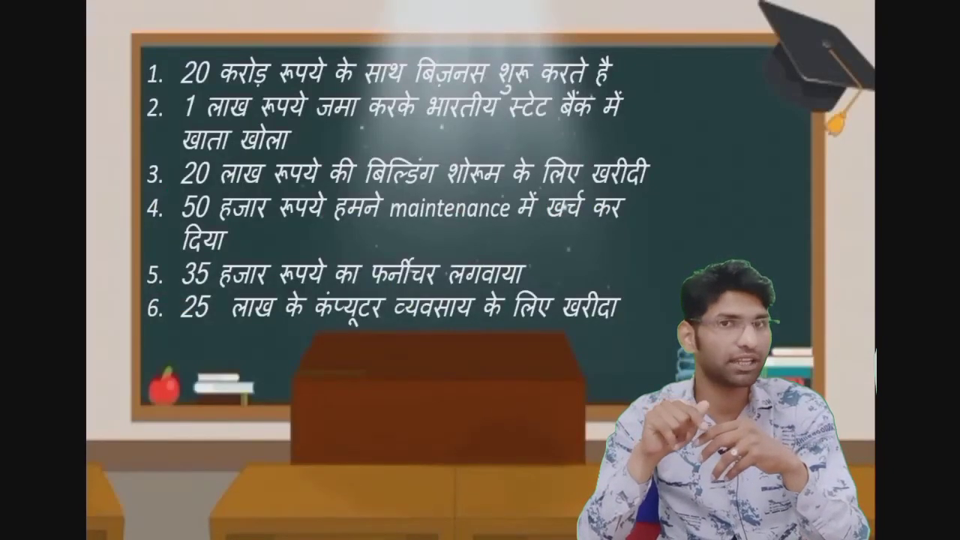
key(alt+Tab)
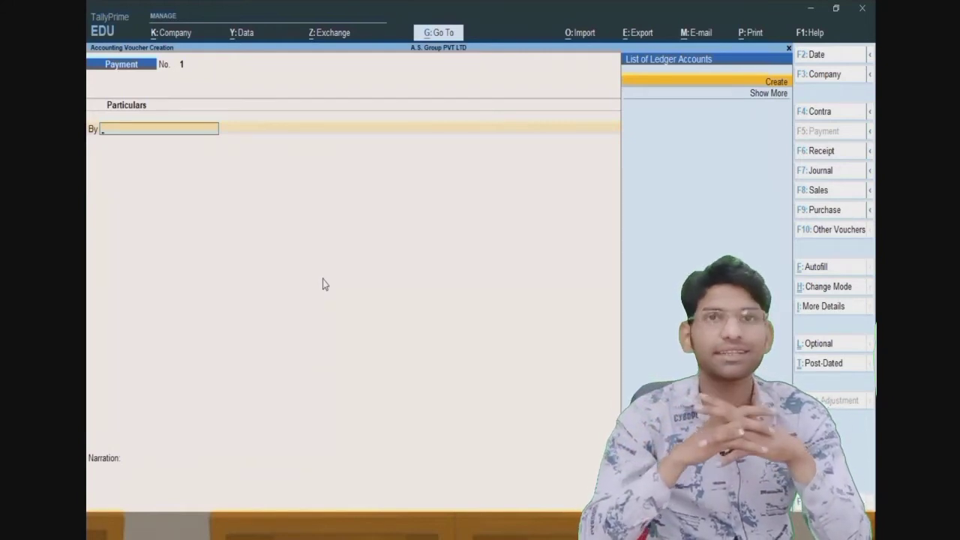
key(F6)
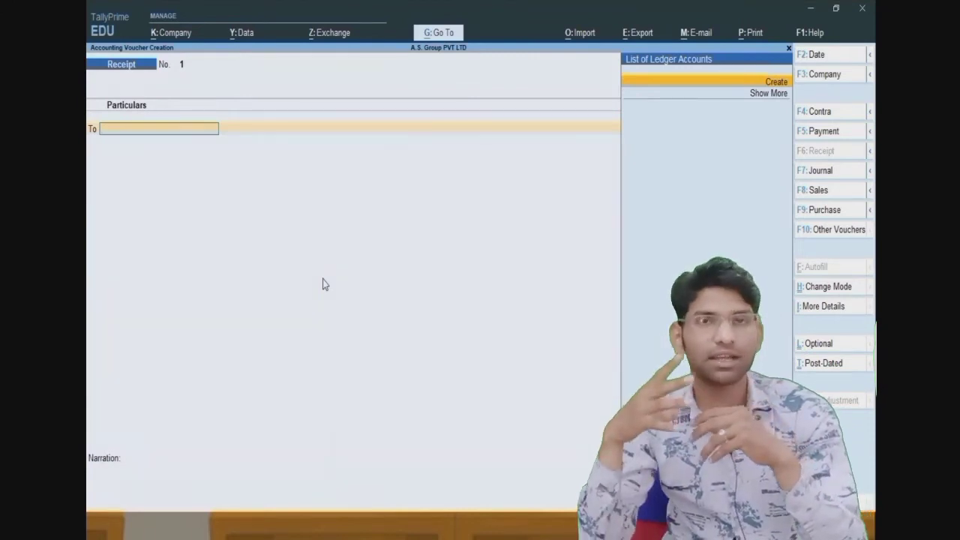
- Create a 'Capital' ledger under Capital Account with Alt+C and place it on the receipt's first line
key(alt+c)
text(Ca)
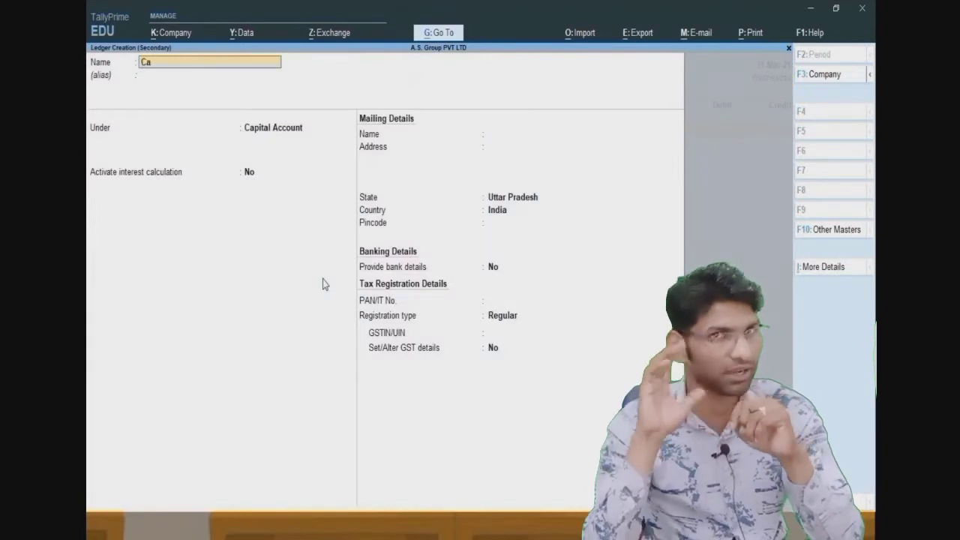
text(pital)
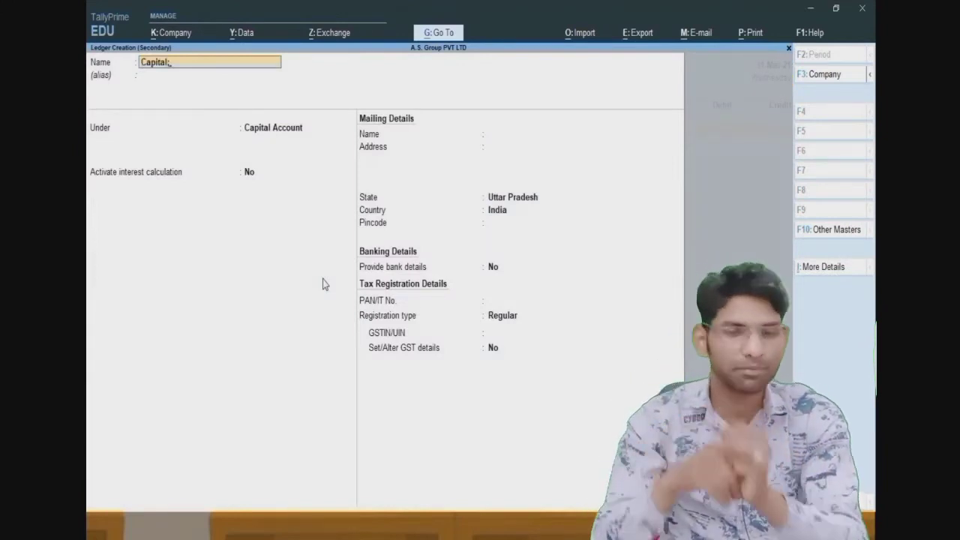
key(Return)
key(Return)
key(Return)
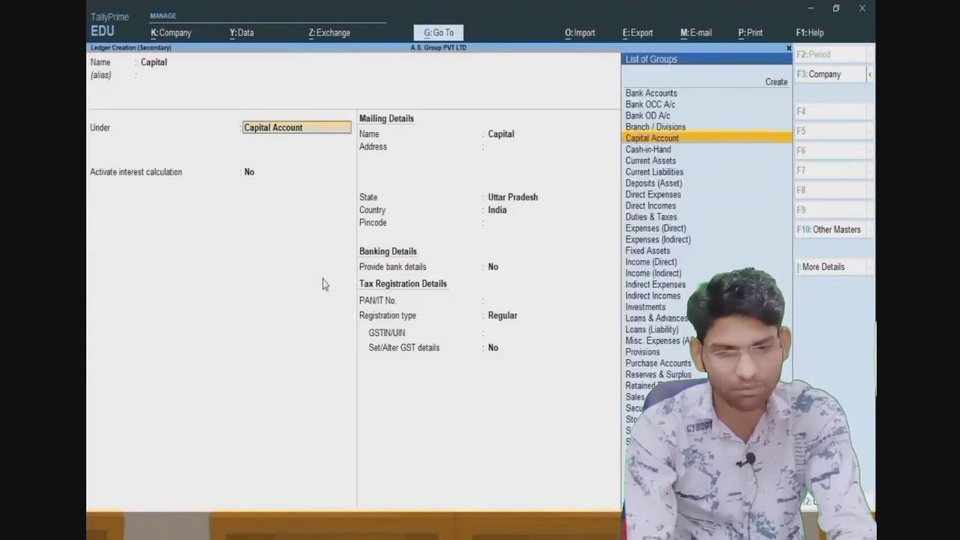
key(Return)
key(Return)
key(Return)
key(Return)
key(Return)
key(Return)
key(Return)
key(Return)
key(Return)
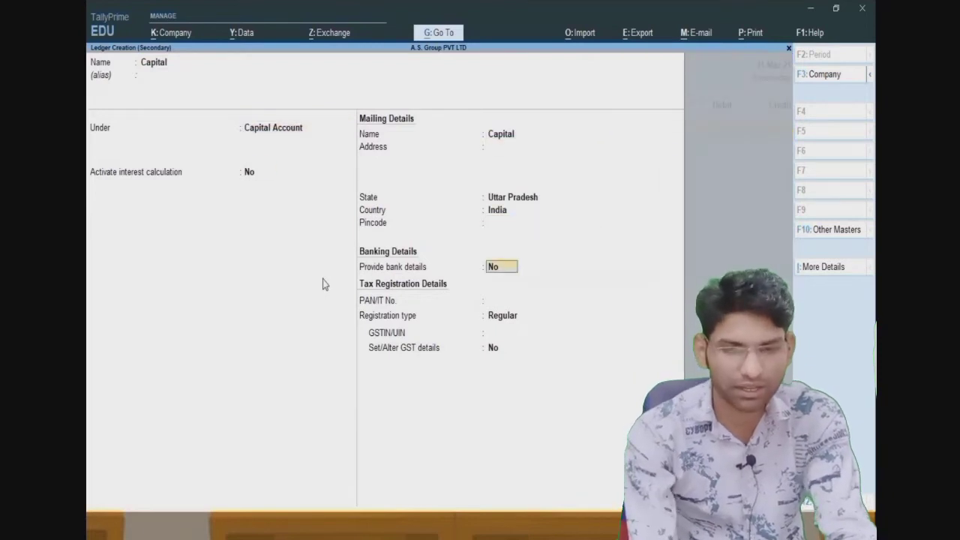
key(Return)
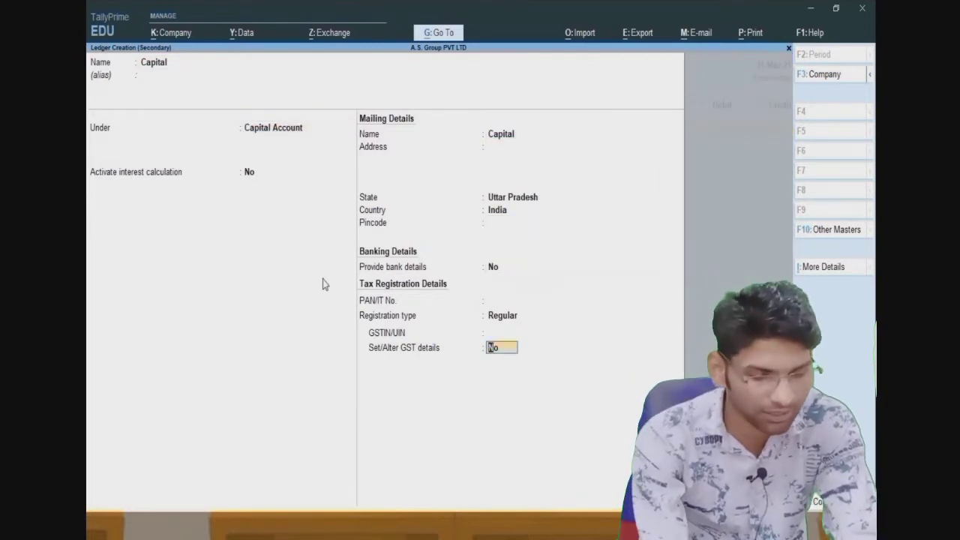
key(Return)
key(alt)
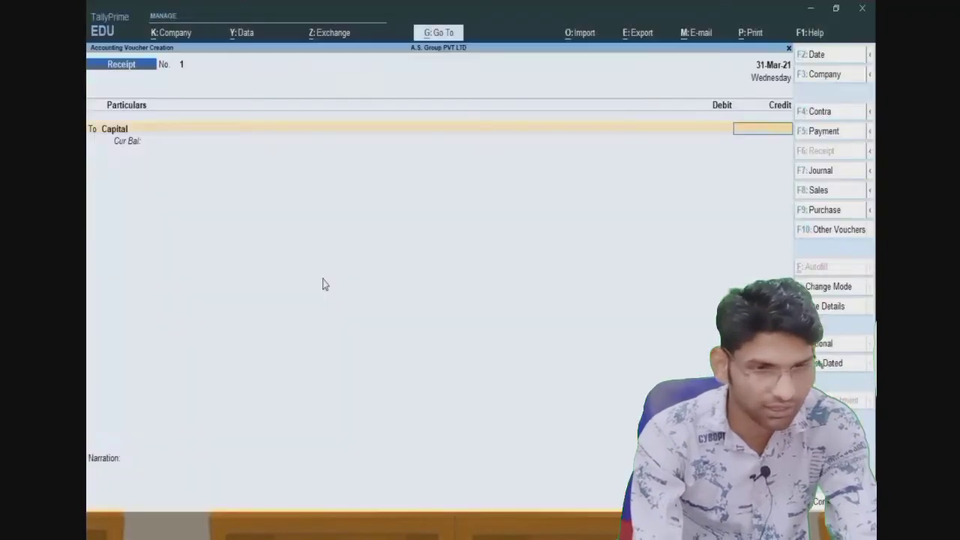
- Enter a 20,00,00,000 credit to Capital balanced by a Cash debit
text(20,00,00,)
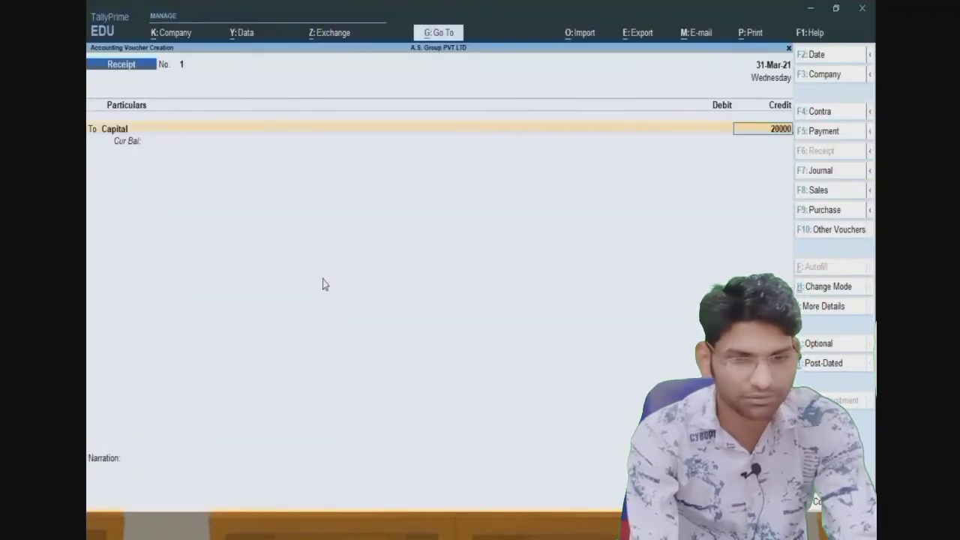
text(0000)
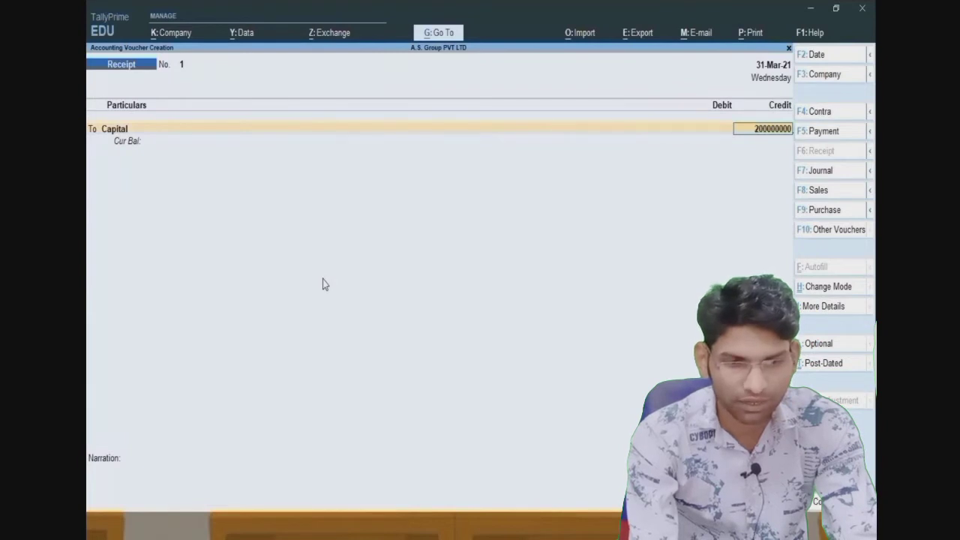
key(Return)
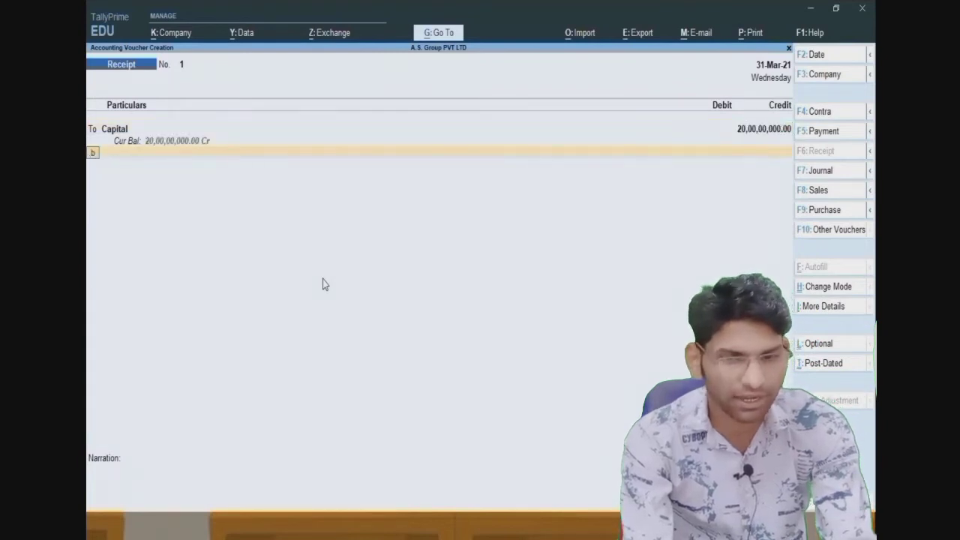
key(Return)
key(Down)
key(Return)
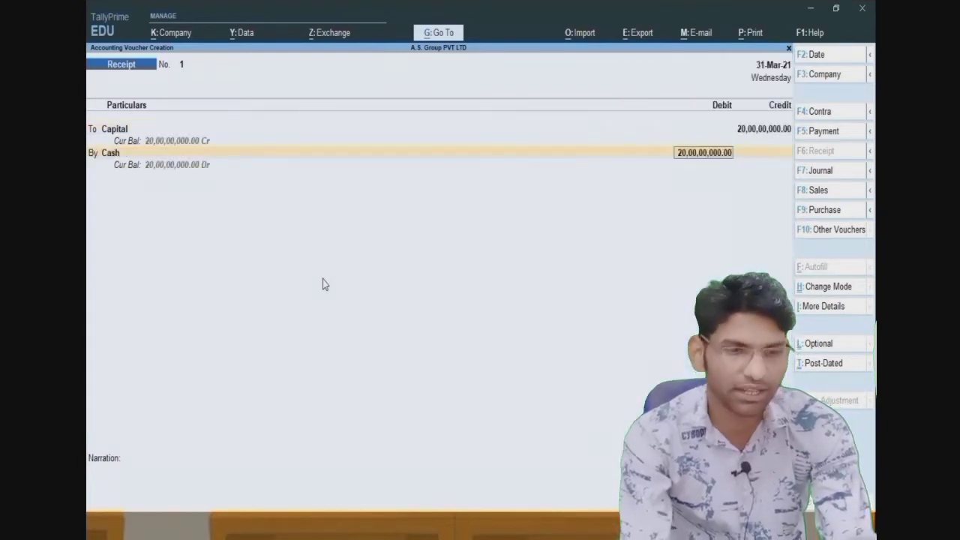
key(Return)
key(Return)
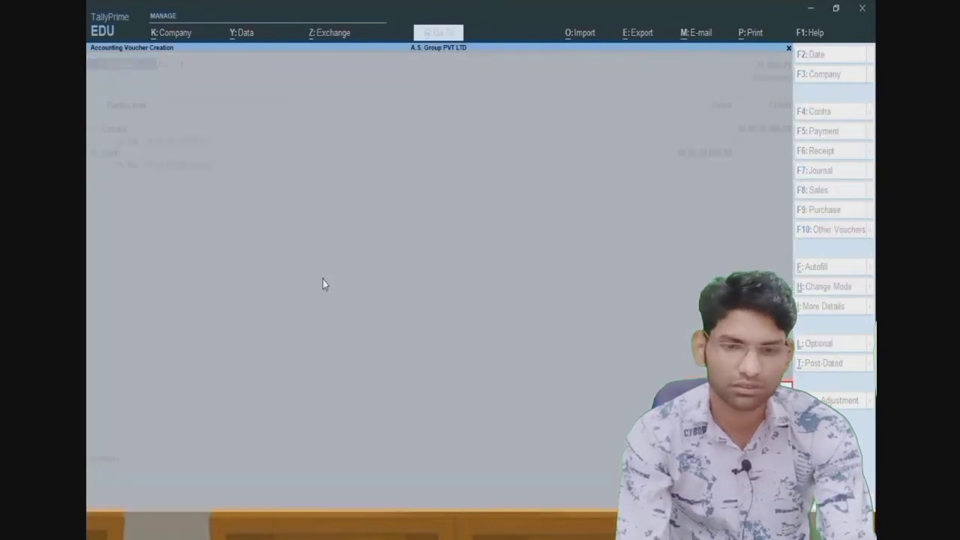
- Decline saving the receipt and discard it, returning to the Gateway of Tally
key(n)
key(Return)
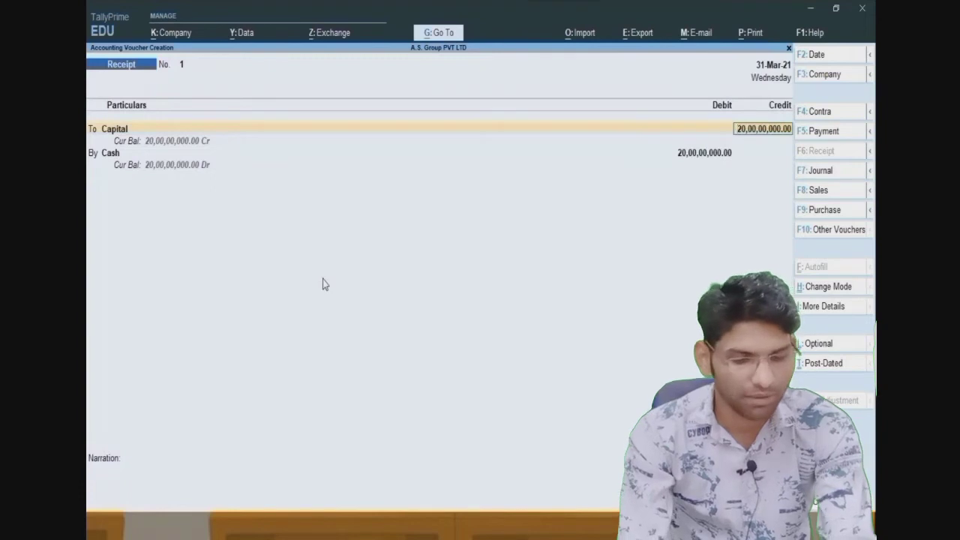
key(Return)
key(Return)
key(Return)
key(Return)
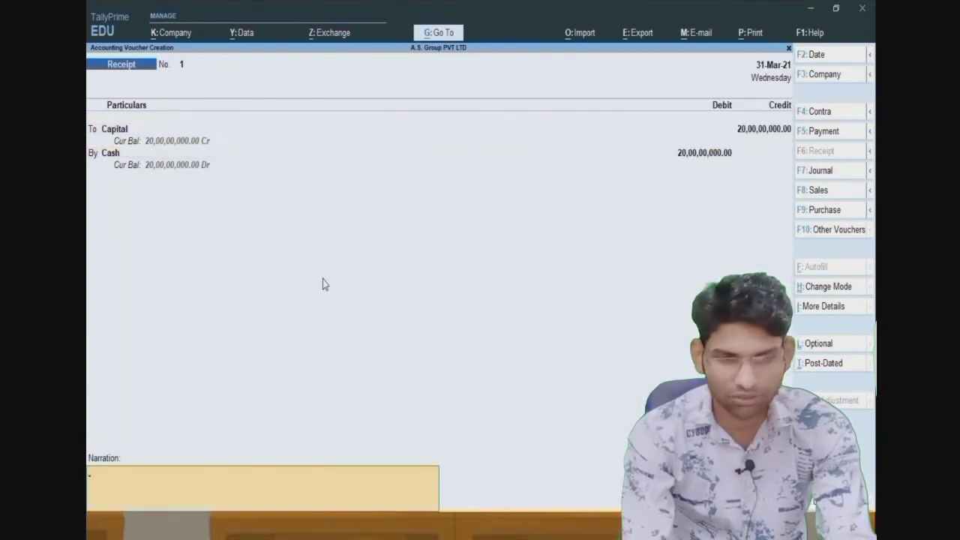
key(Return)
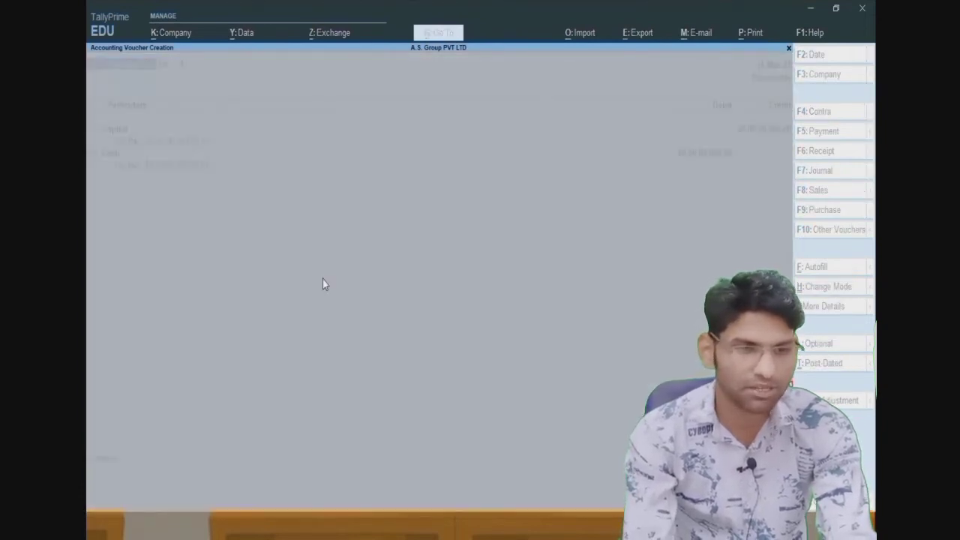
key(n)
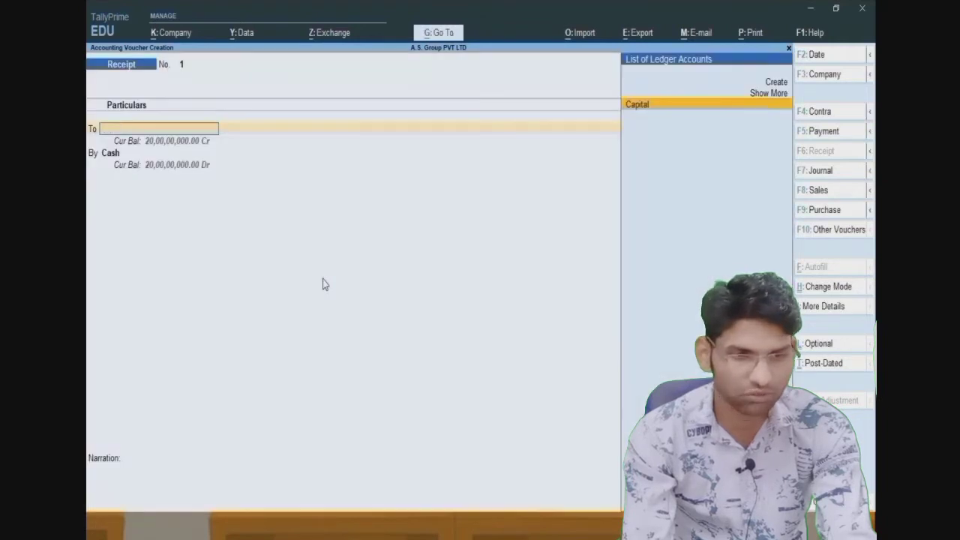
key(Escape)
key(y)
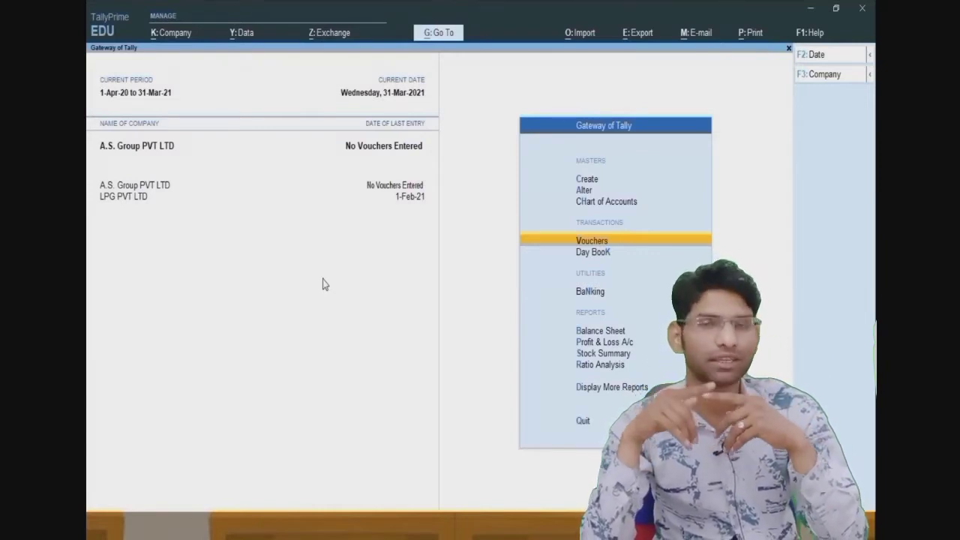
- Set the working period from 1-Apr-21 to 31-Mar-22 using Alt+F2
key(alt+F2)
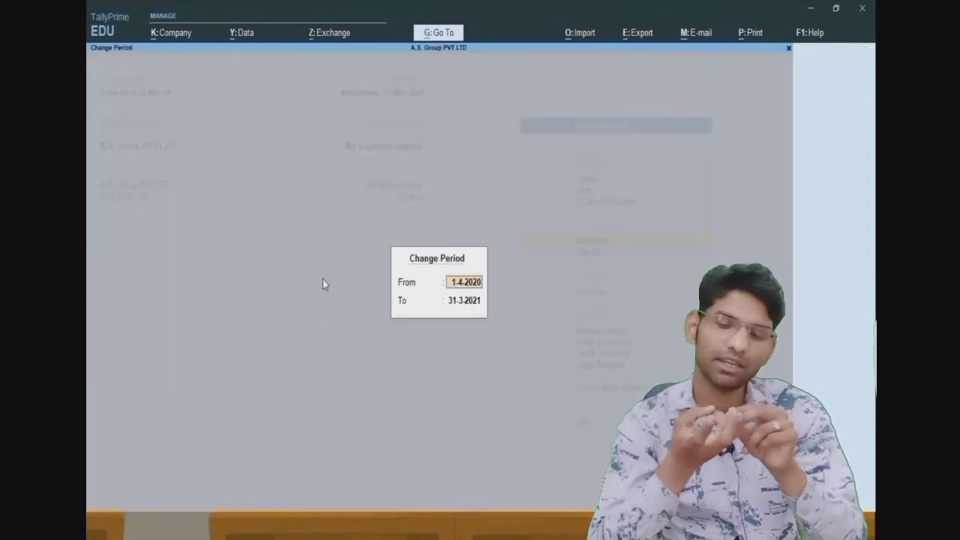
text(1ap)
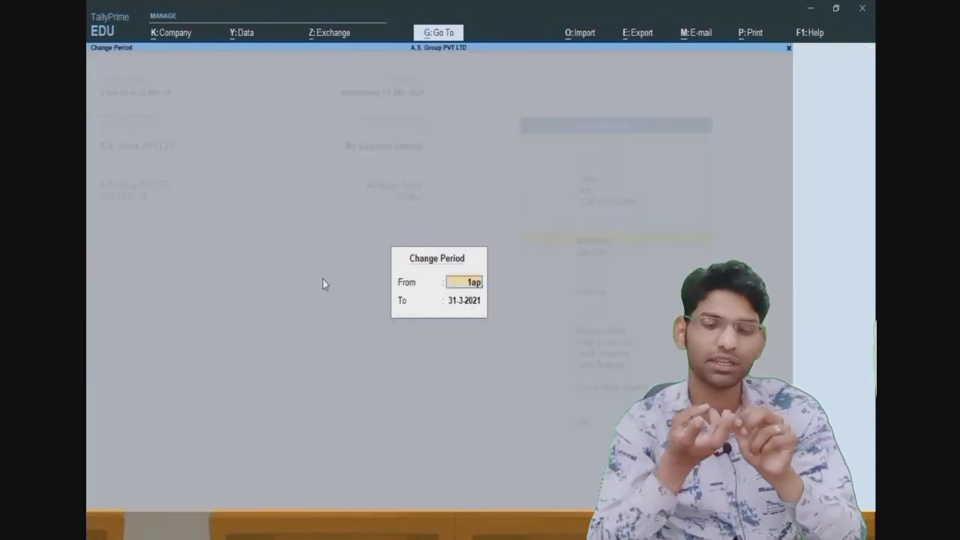
text(r21)
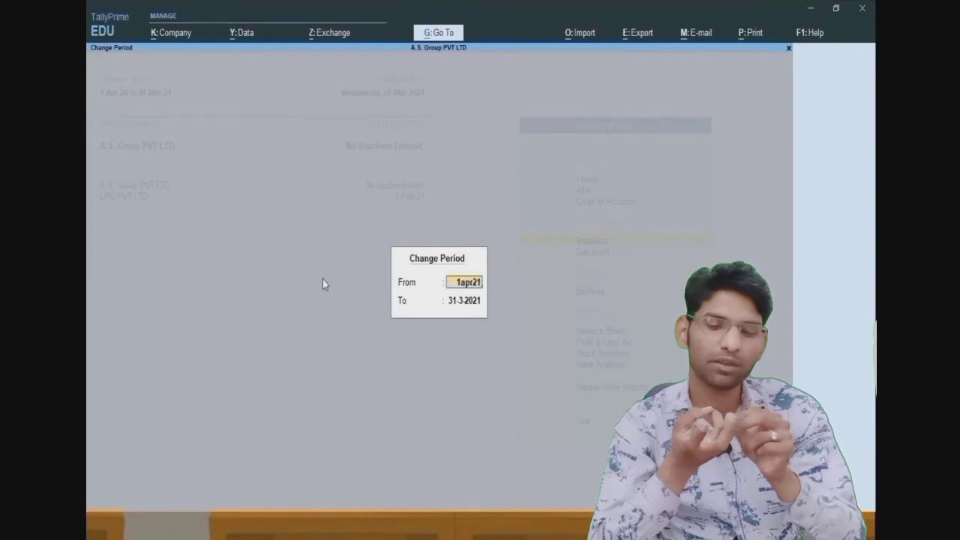
key(Return)
key(BackSpace)
text(31maR)
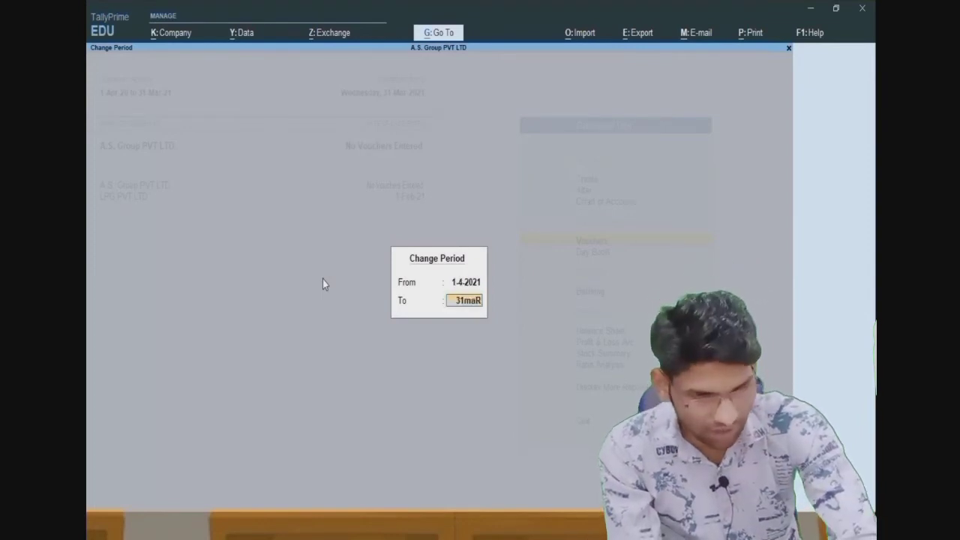
text(22)
key(Return)
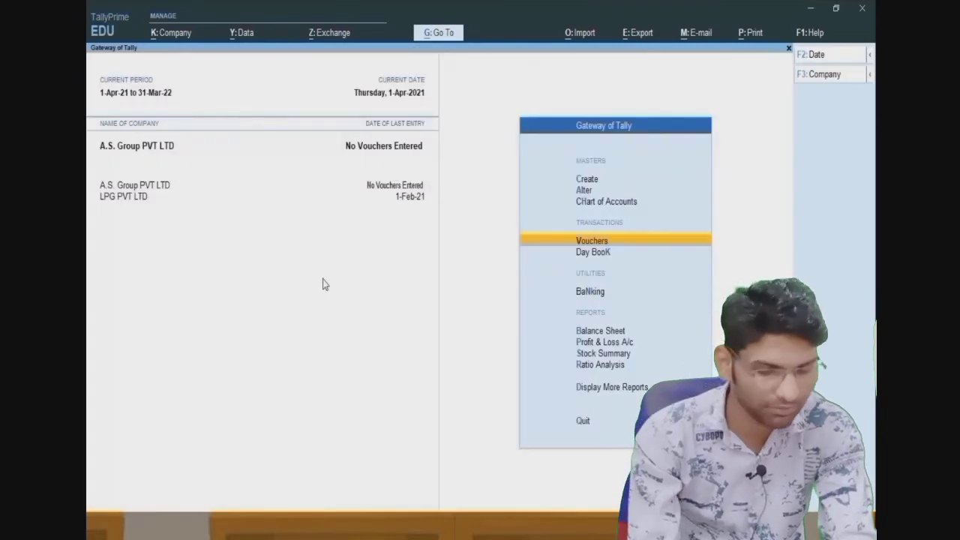
key(Return)
key(Return)
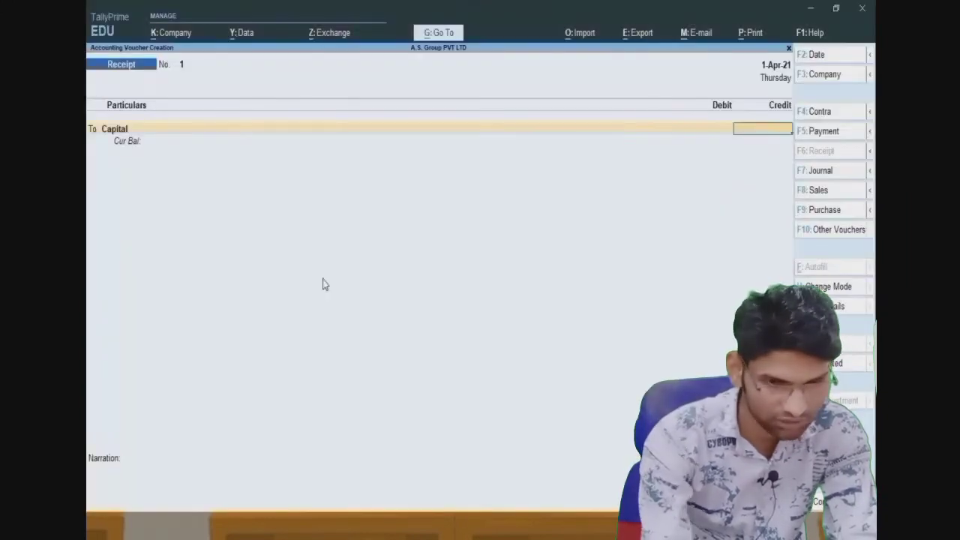
- Credit Capital 2,00,00,000 and select Cash for the matching debit on Receipt No. 1
text(2,00,)
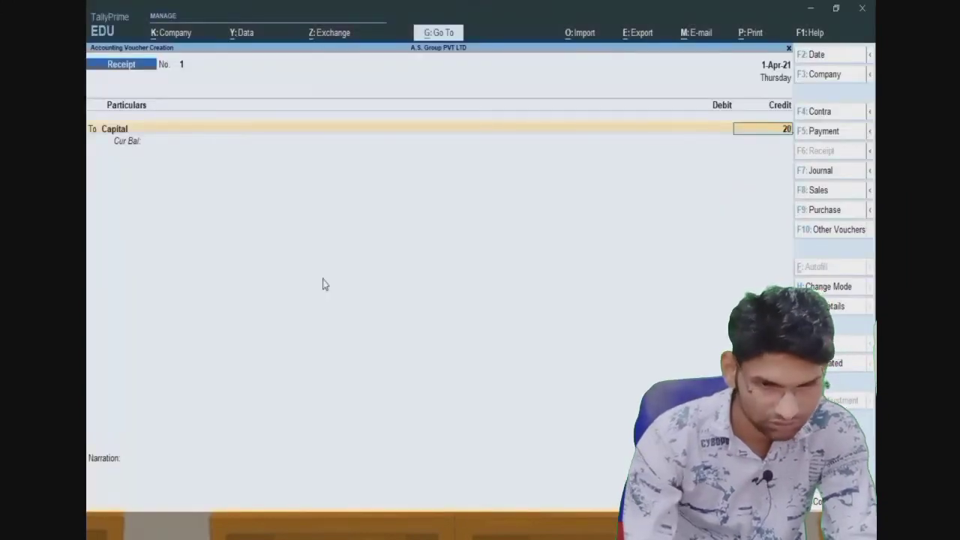
text(00,000)
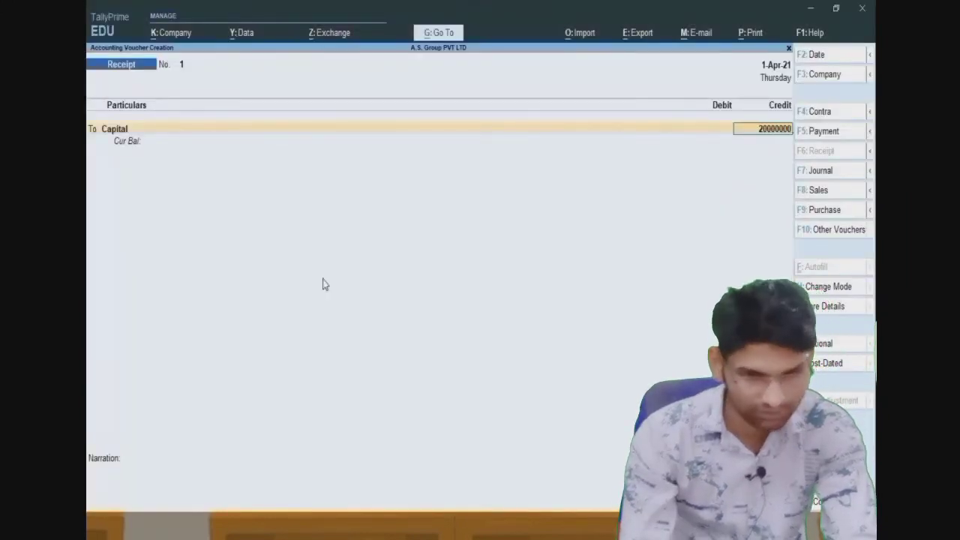
key(Return)
key(Return)
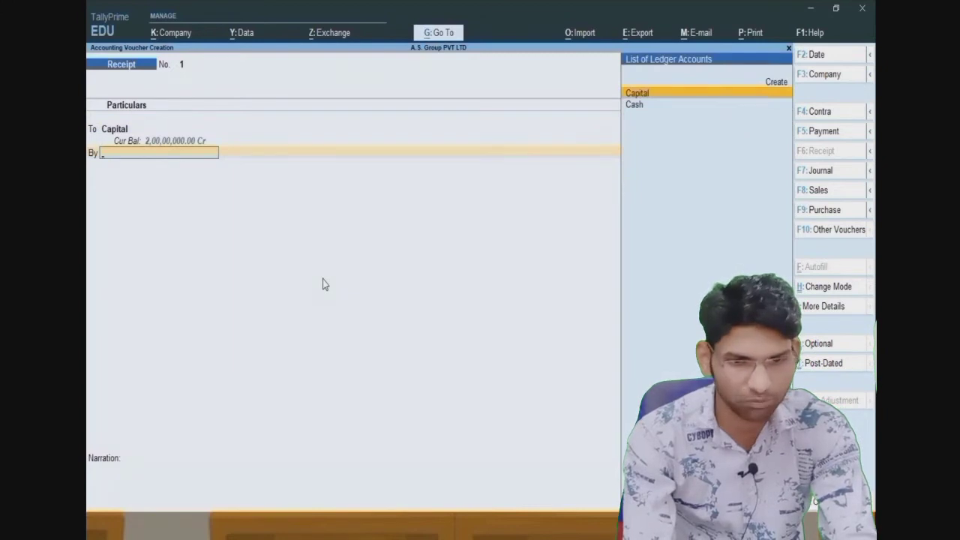
key(Down)
key(Return)
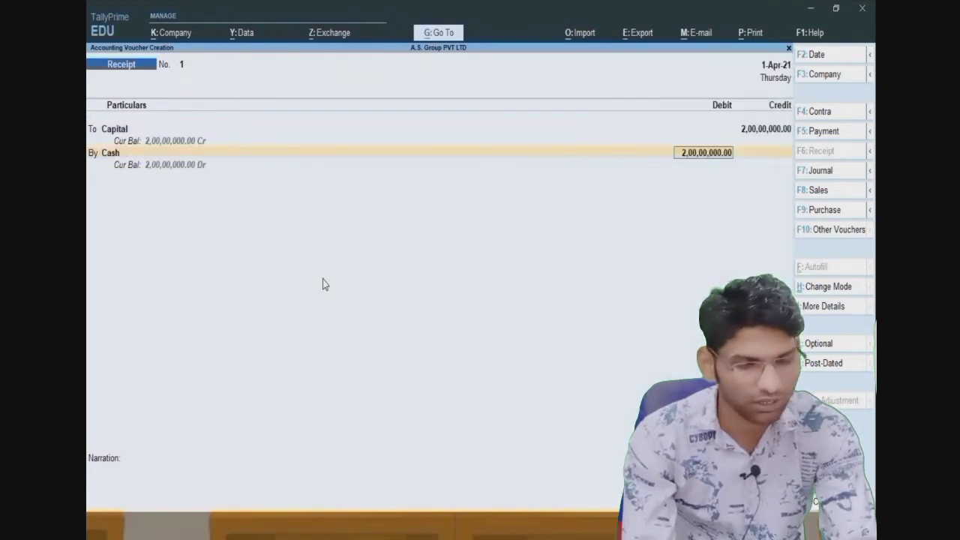
key(Return)
key(Return)
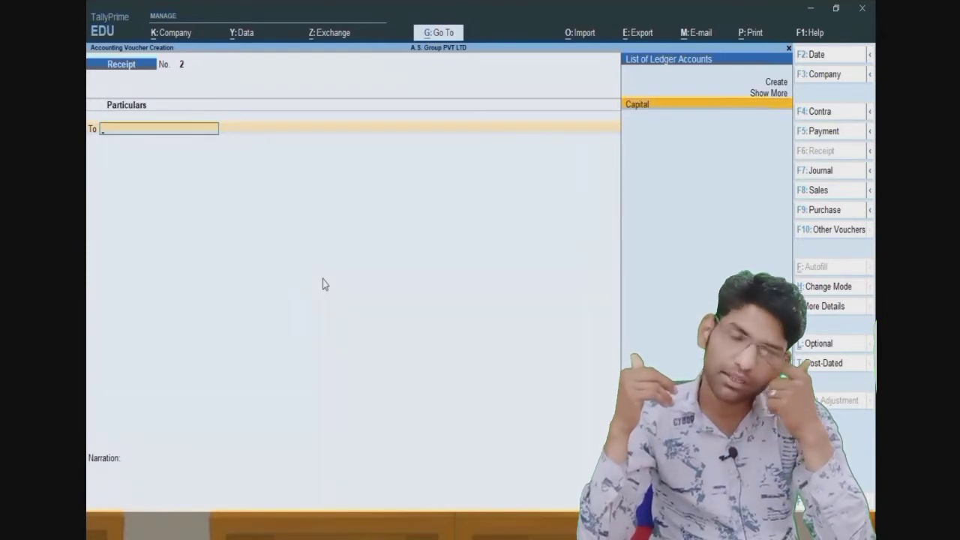
- Switch to a Contra voucher and credit Cash with 1,00,000
key(F4)
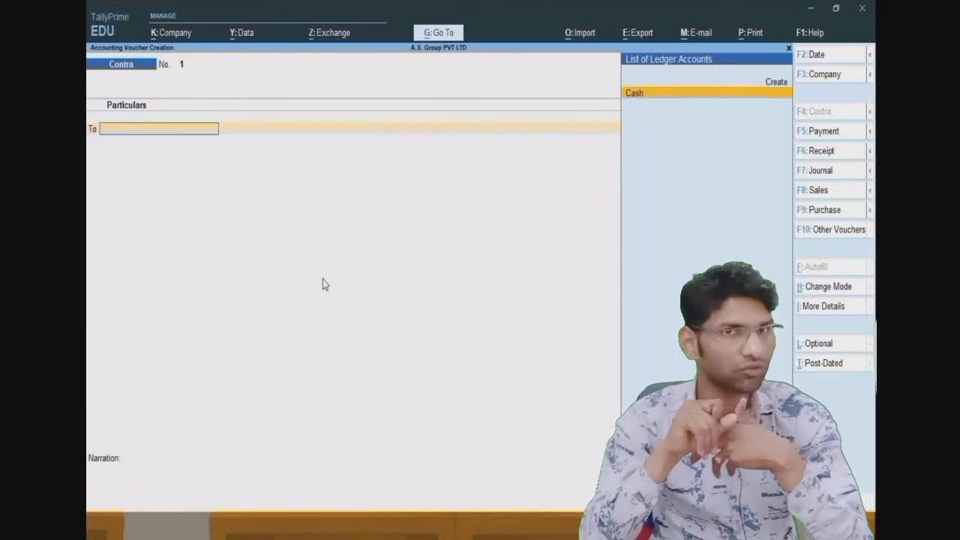
key(Return)
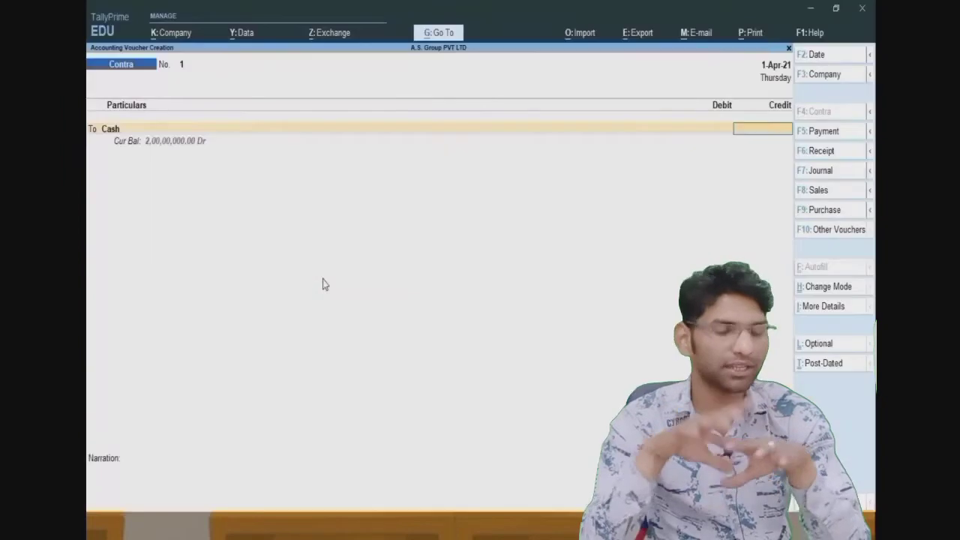
text(10)
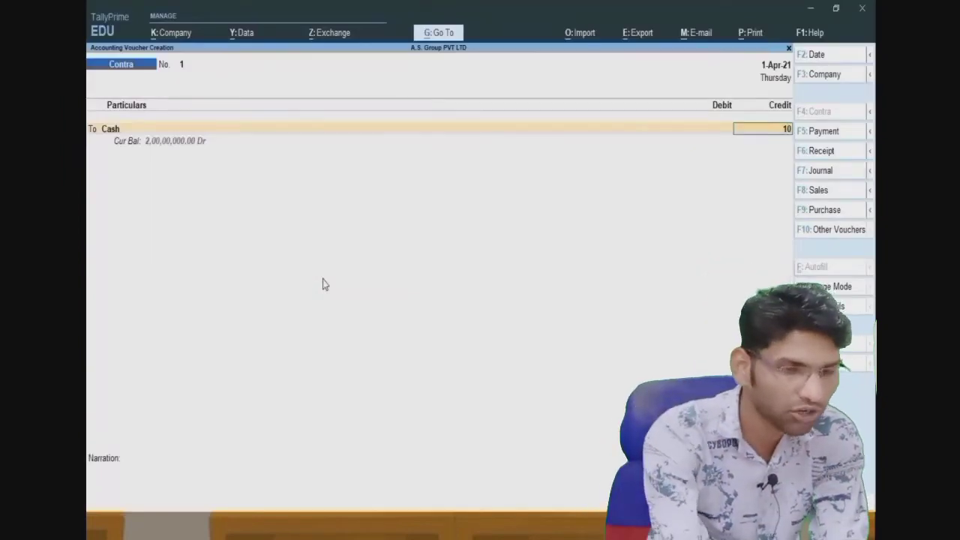
text(0000)
key(Return)
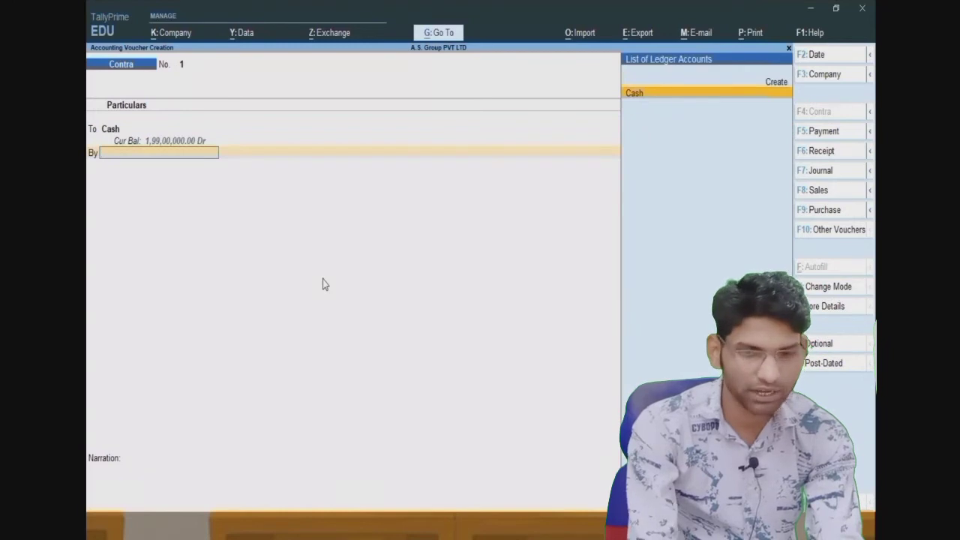
- Create an 'Sbi' ledger under Bank Accounts for the debit and save the contra voucher
key(Up)
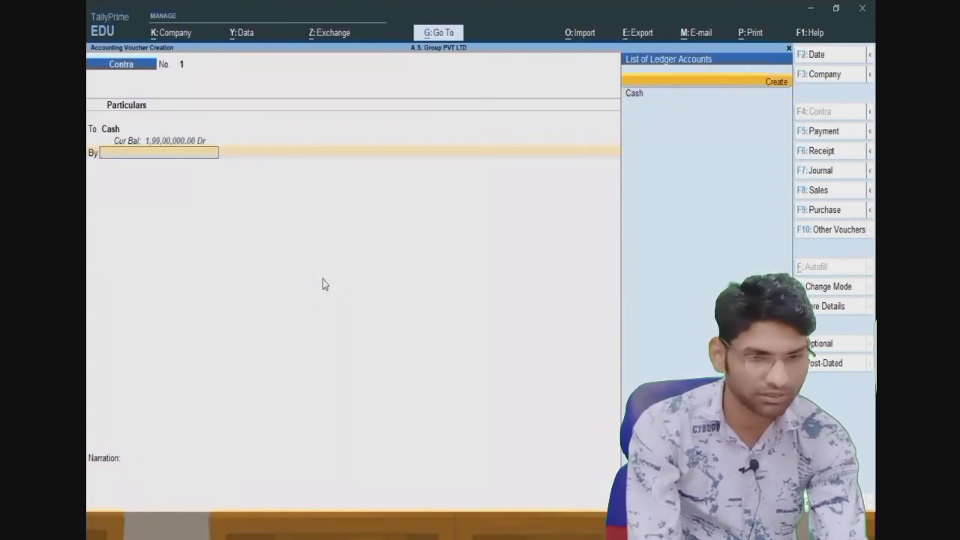
key(Return)
text(Sb)
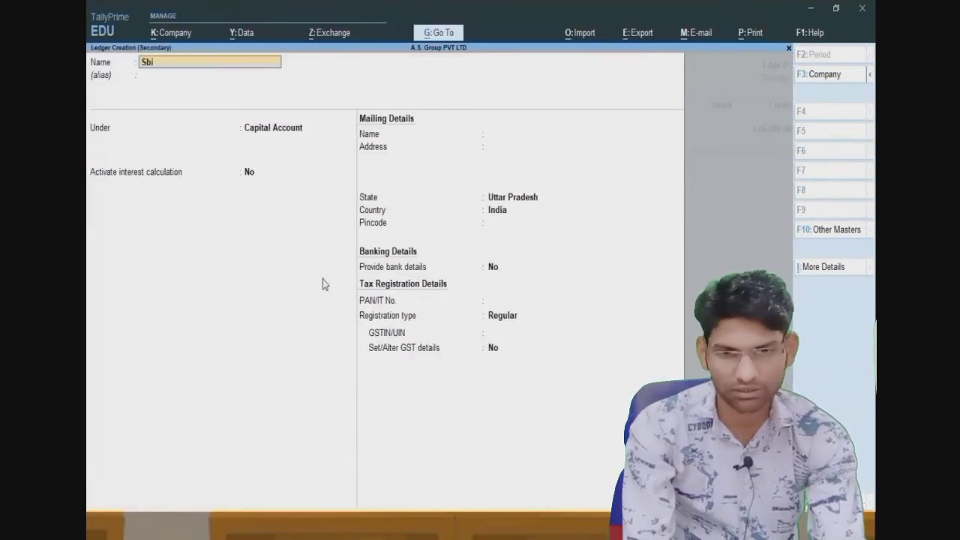
text(i)
key(Return)
key(Return)
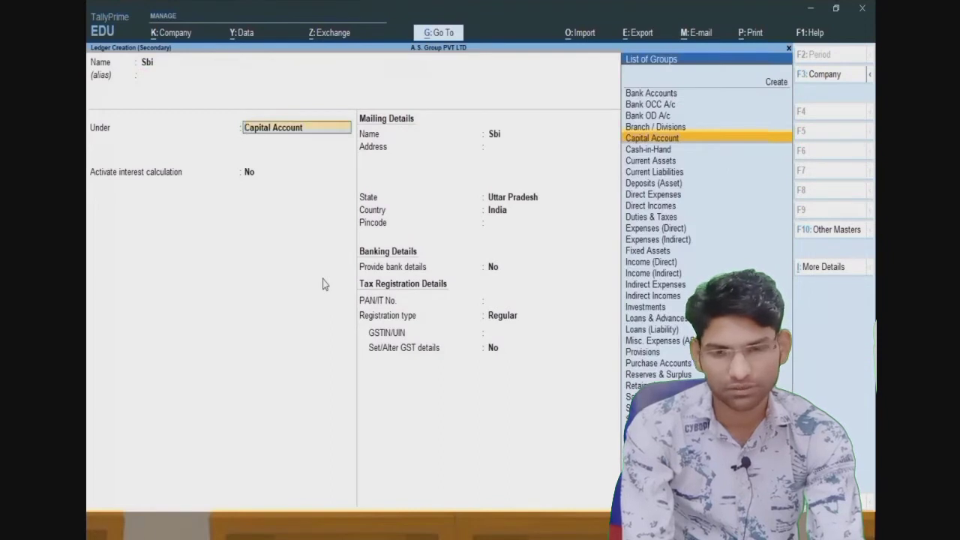
text(B)
key(Return)
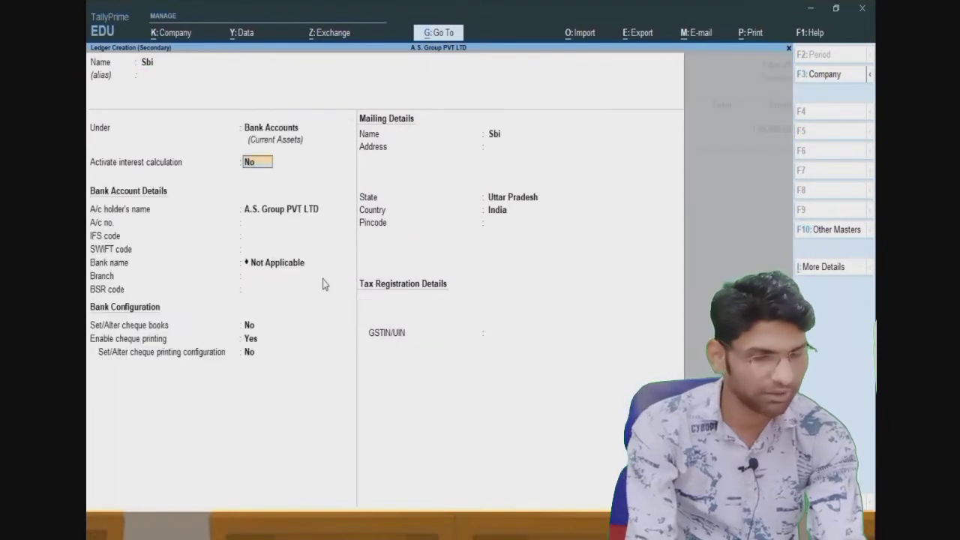
key(Return)
key(Return)
key(Return)
key(Return)
key(Return)
key(Return)
key(Return)
key(Return)
key(Return)
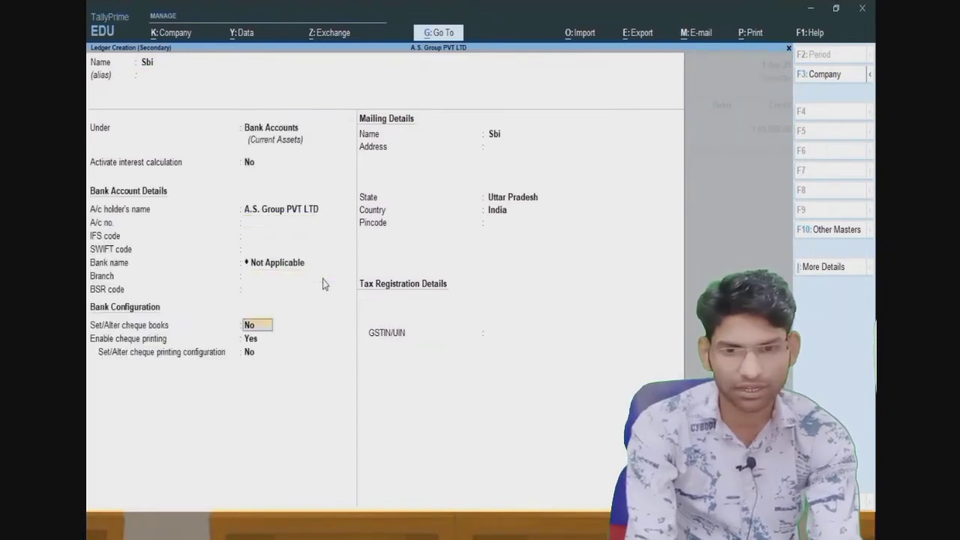
key(Return)
key(Return)
key(Return)
key(Return)
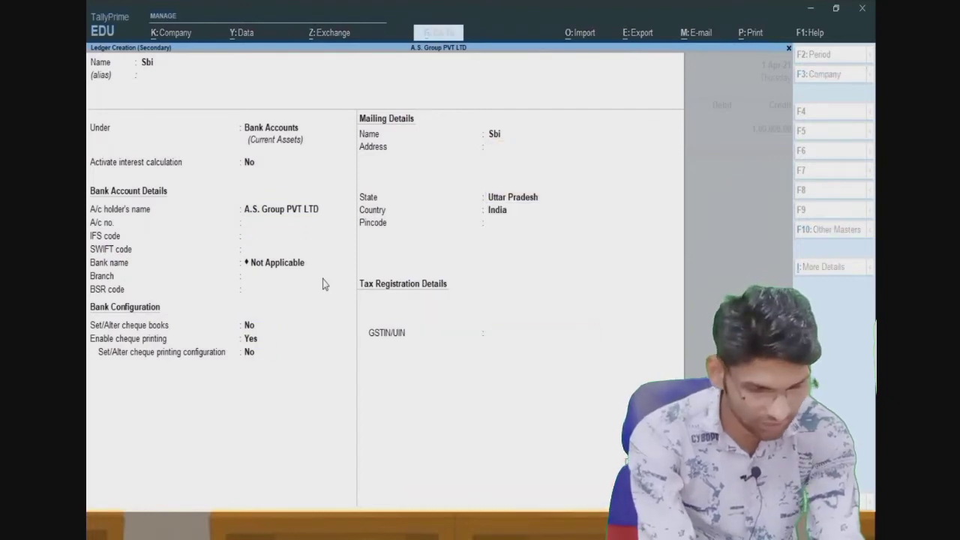
key(Return)
key(Return)
key(Return)
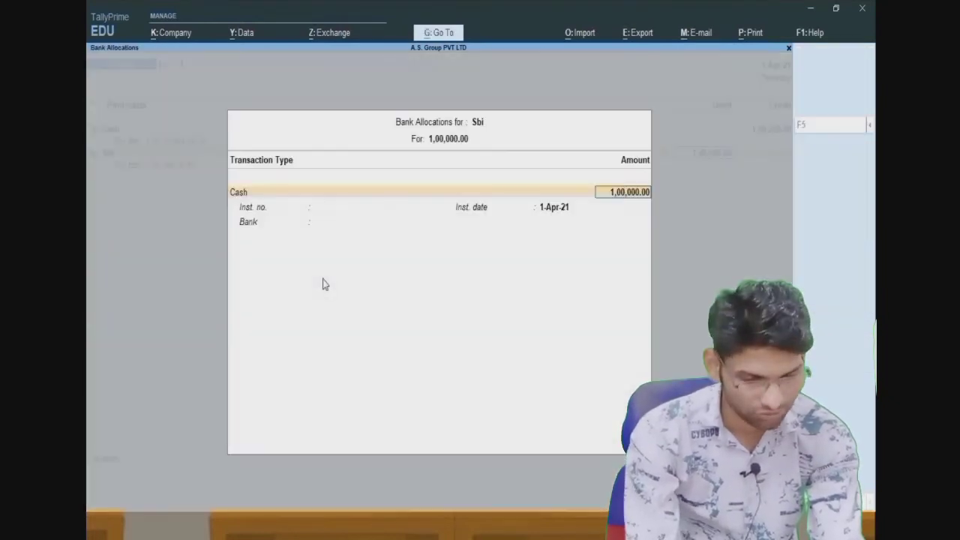
key(Return)
key(Return)
key(Return)
key(Return)
key(Return)
key(Return)
key(Return)
key(Return)
key(Return)
key(Return)
key(Return)
key(Return)
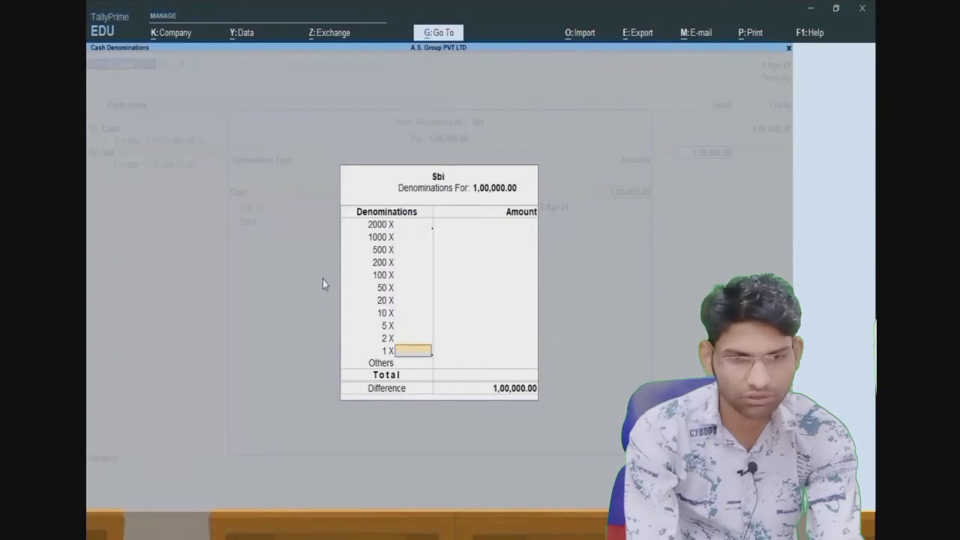
key(Return)
key(Return)
key(Return)
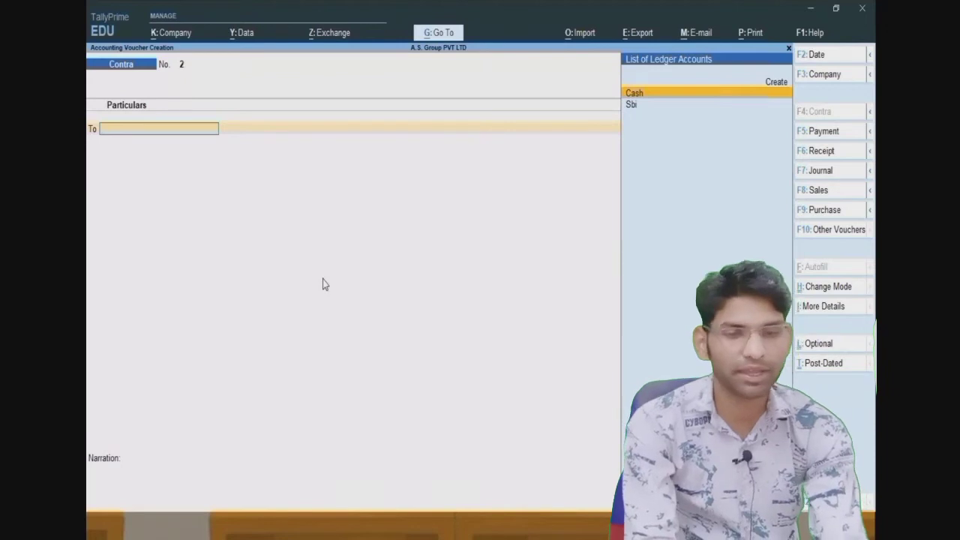
- From a Payment voucher, create a BUILDING ledger under Fixed Assets
key(F5)
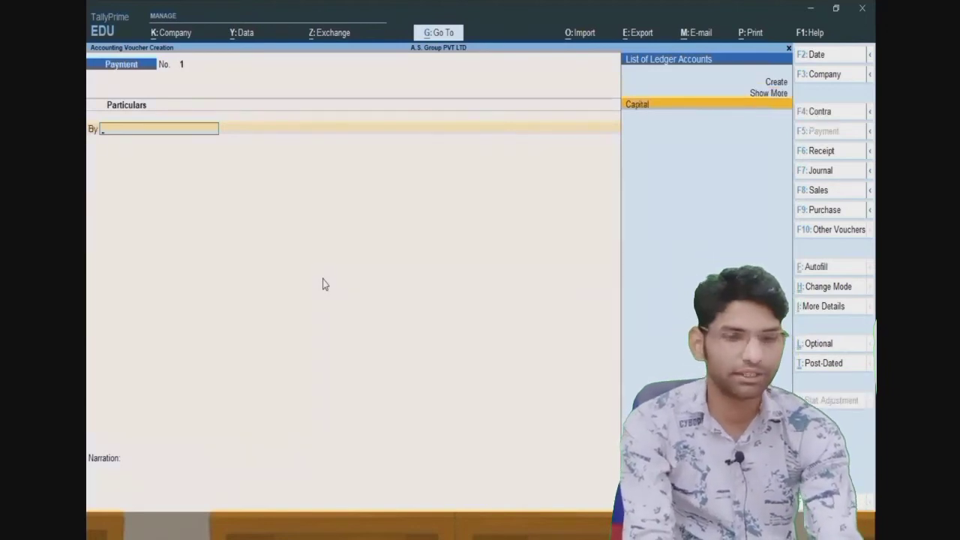
key(alt+c)
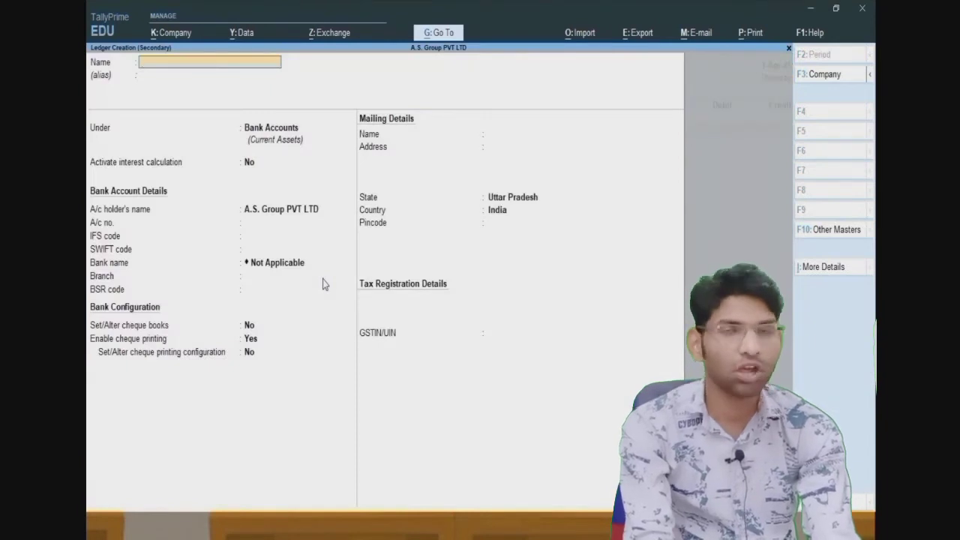
text(BUILDING)
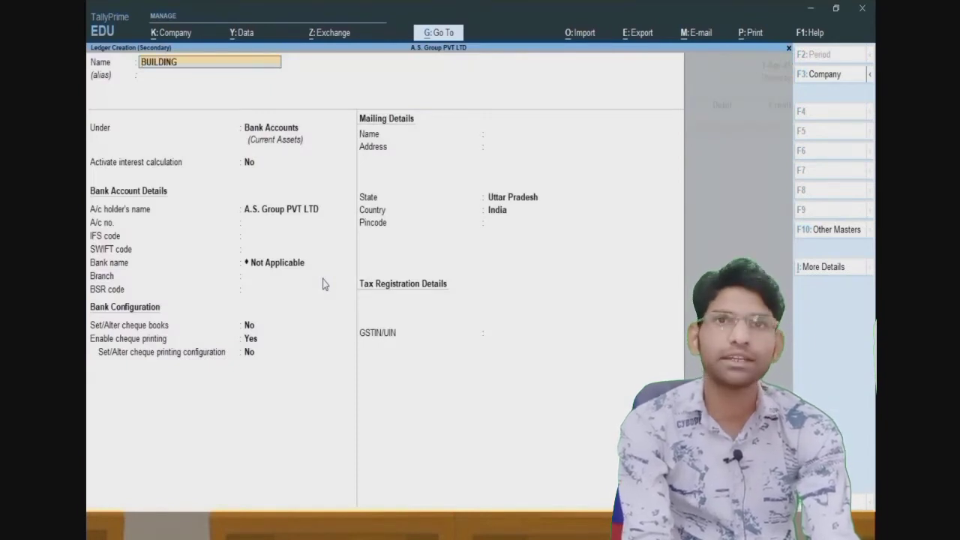
key(Return)
key(Return)
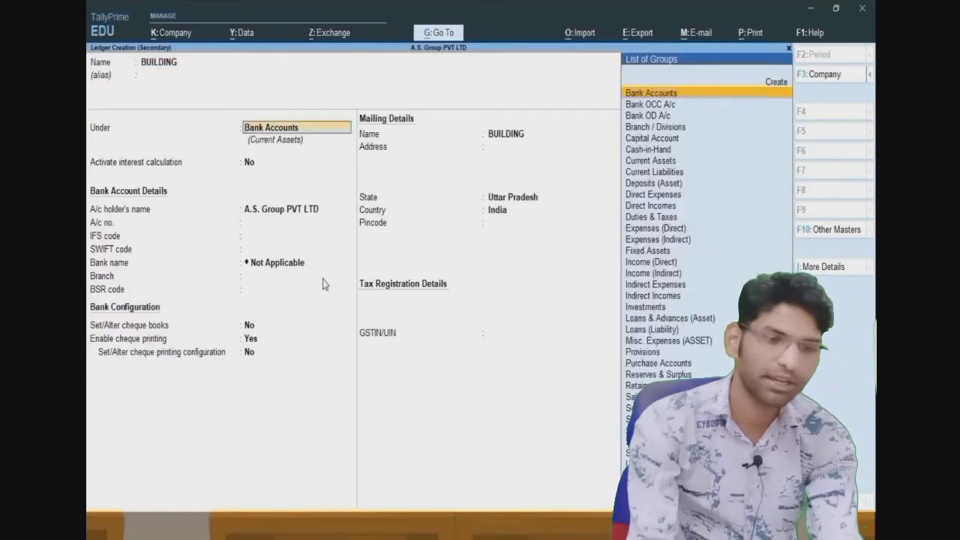
text(F)
key(Return)
key(Return)
key(Return)
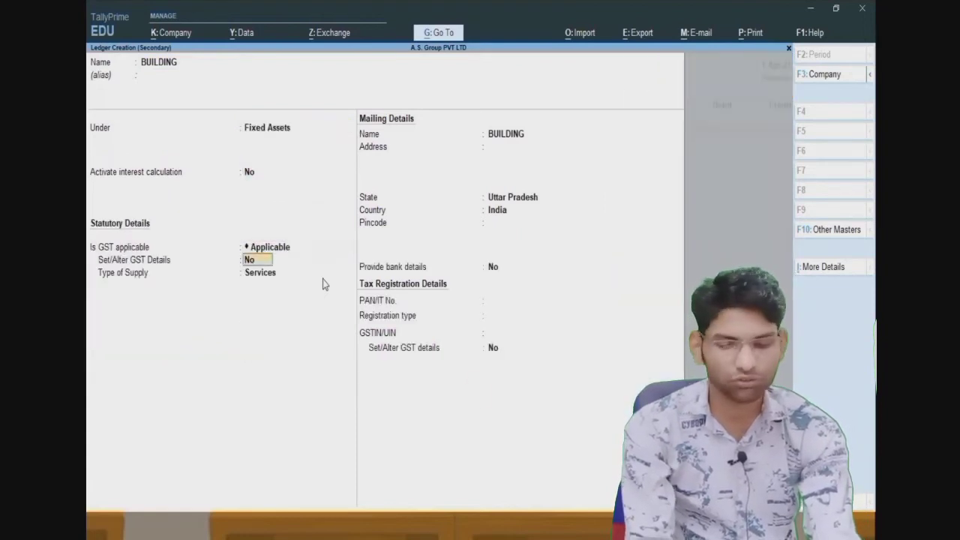
key(Return)
key(Return)
key(Return)
key(Return)
key(Return)
key(Return)
key(Return)
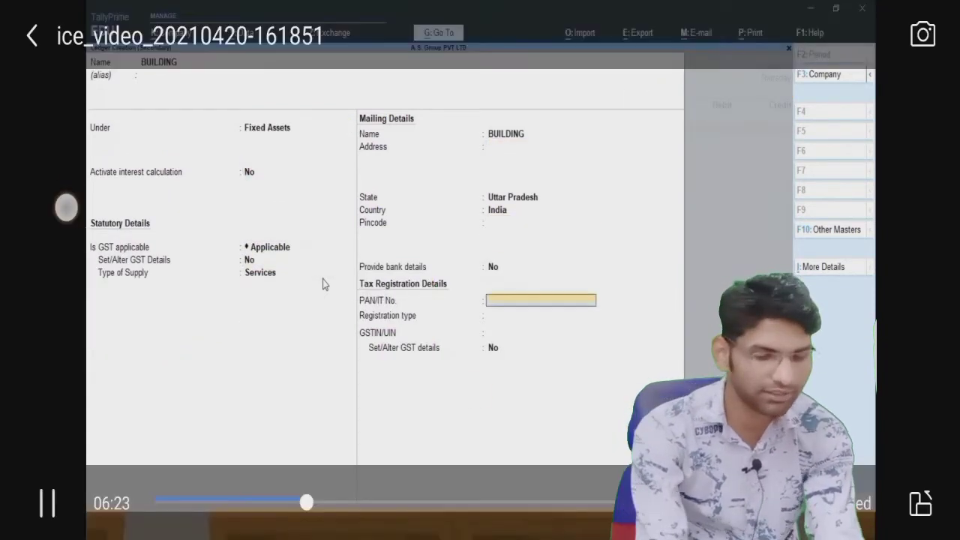
key(ctrl+a)
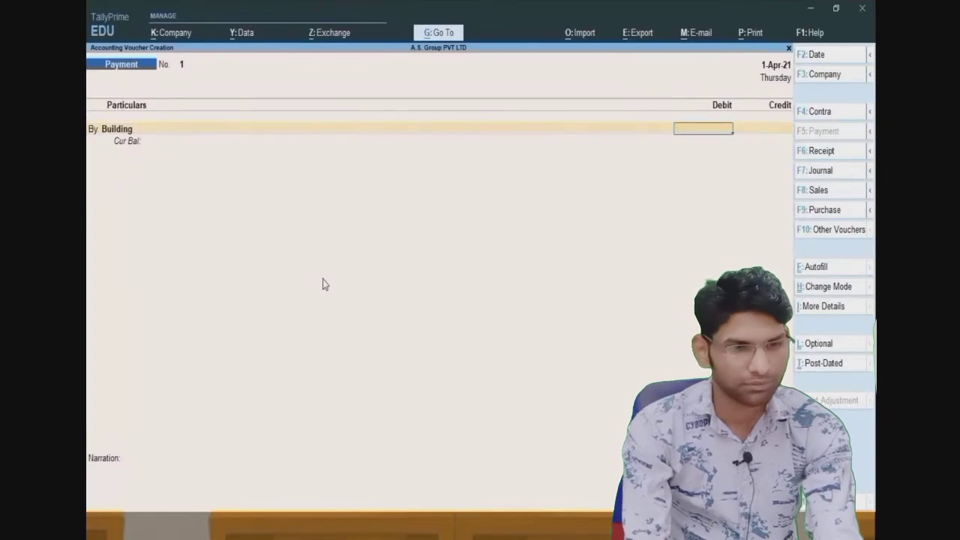
- Debit 20,00,000 to Building and select Cash as the credit ledger
text(200)
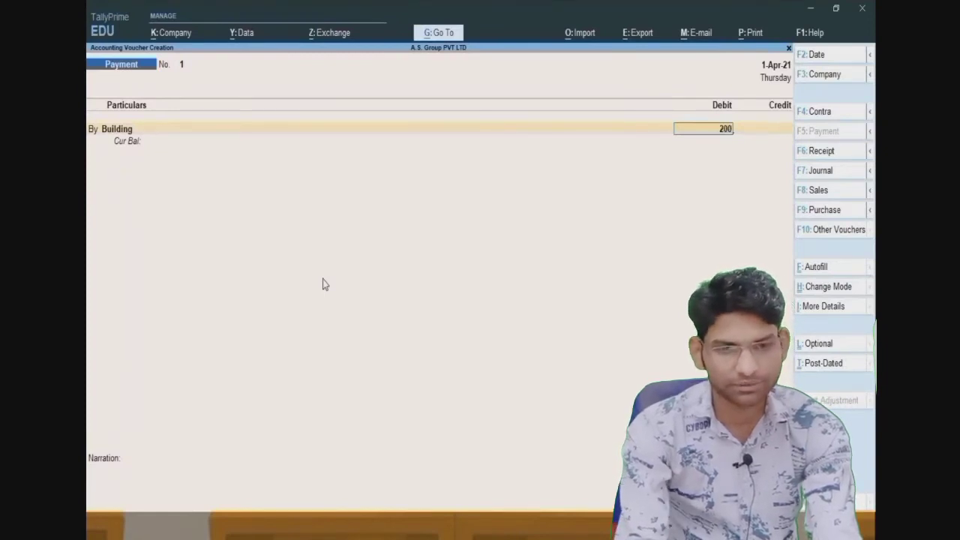
text(0000)
key(Return)
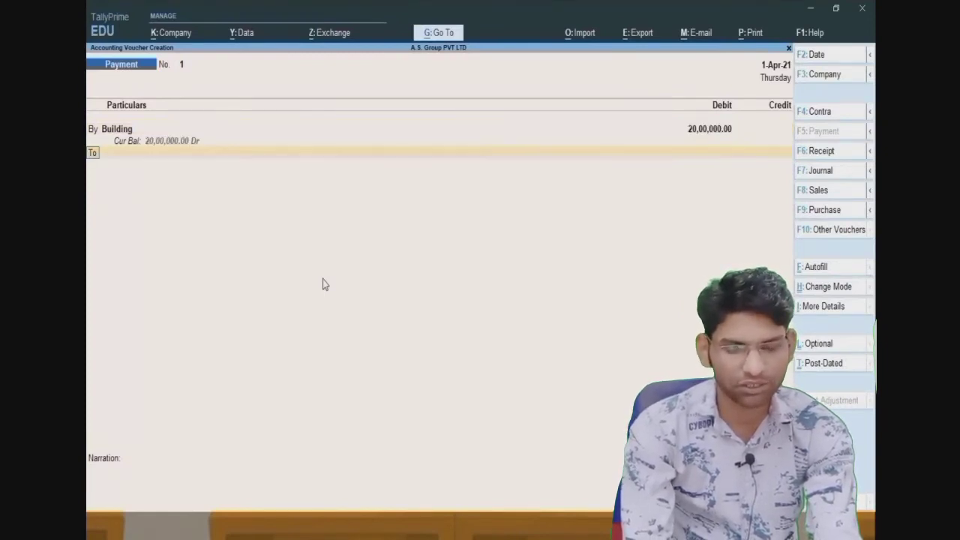
key(Down)
key(Down)
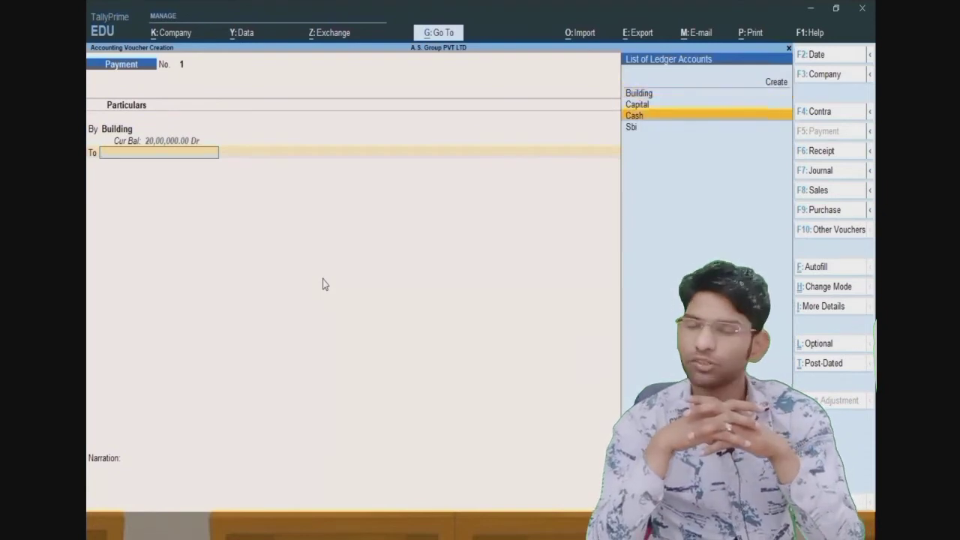
key(Return)
key(Return)
key(Return)
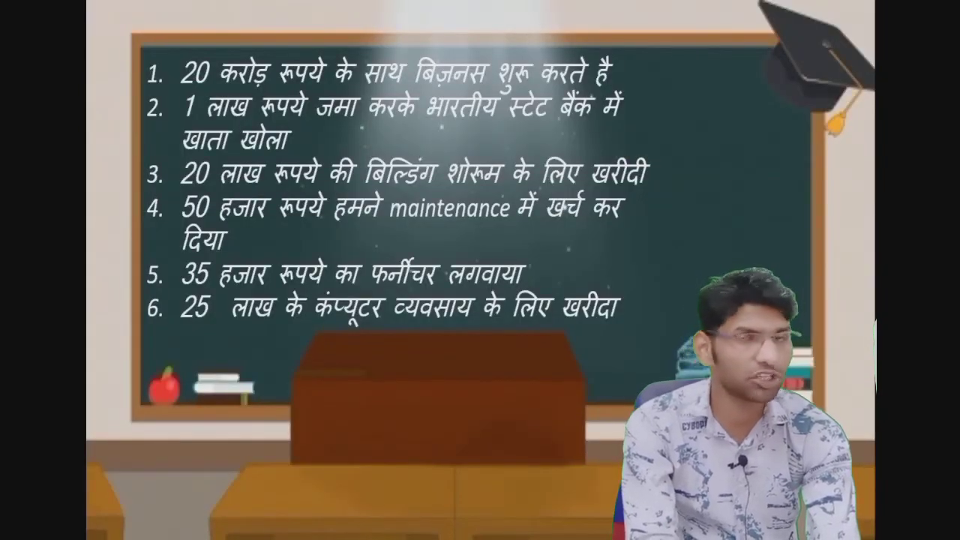
- Create a MAINTENENSE EXPANSE ledger under Indirect Expenses from the Payment voucher
key(alt+Tab)
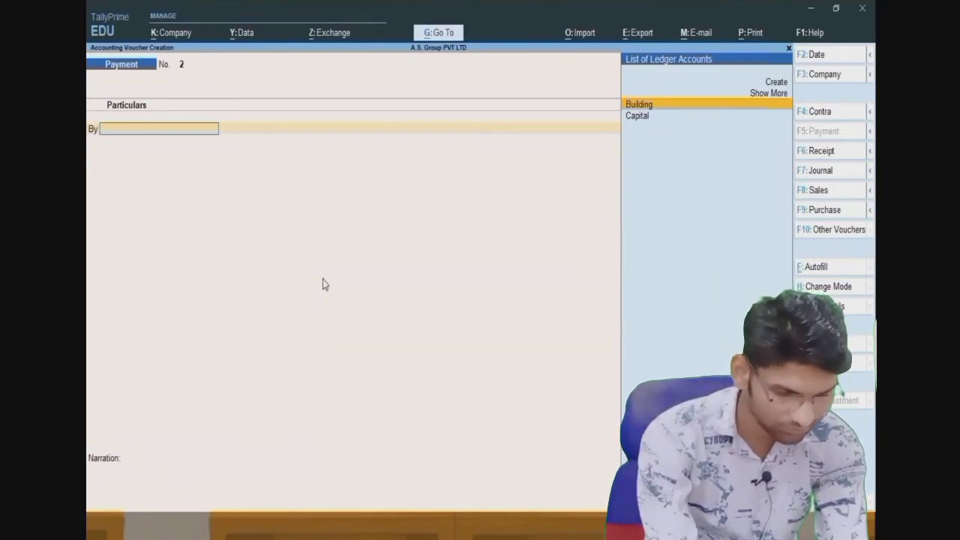
key(Up)
key(Up)
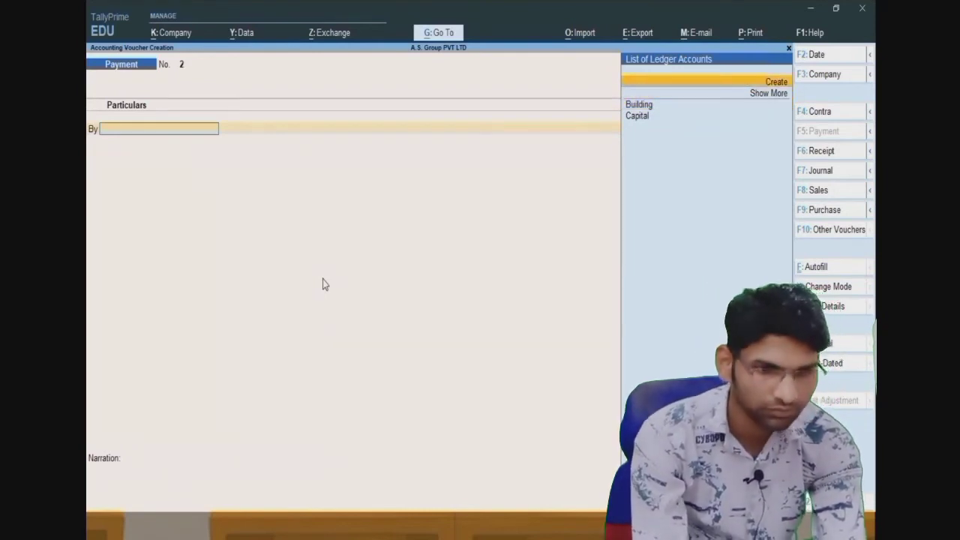
key(Return)
text(MAIN)
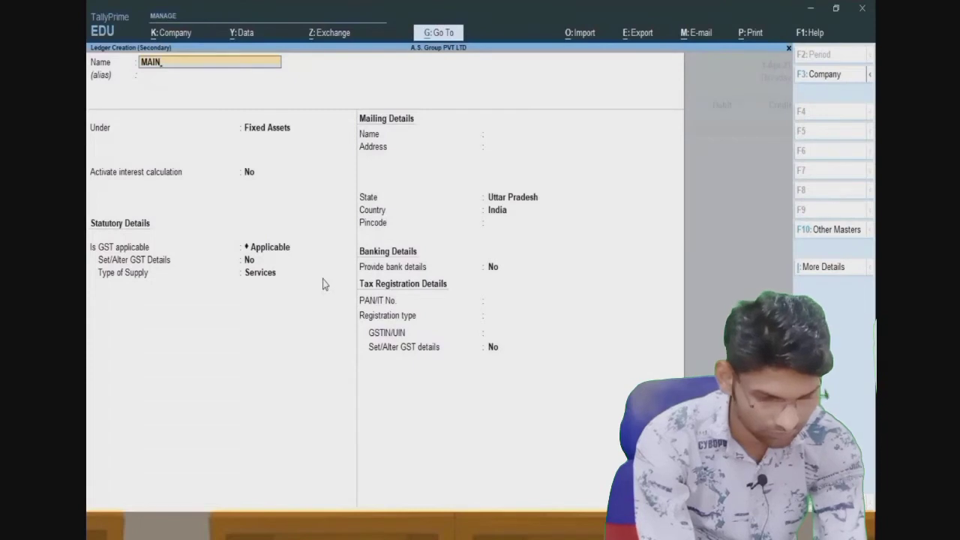
text(TEN)
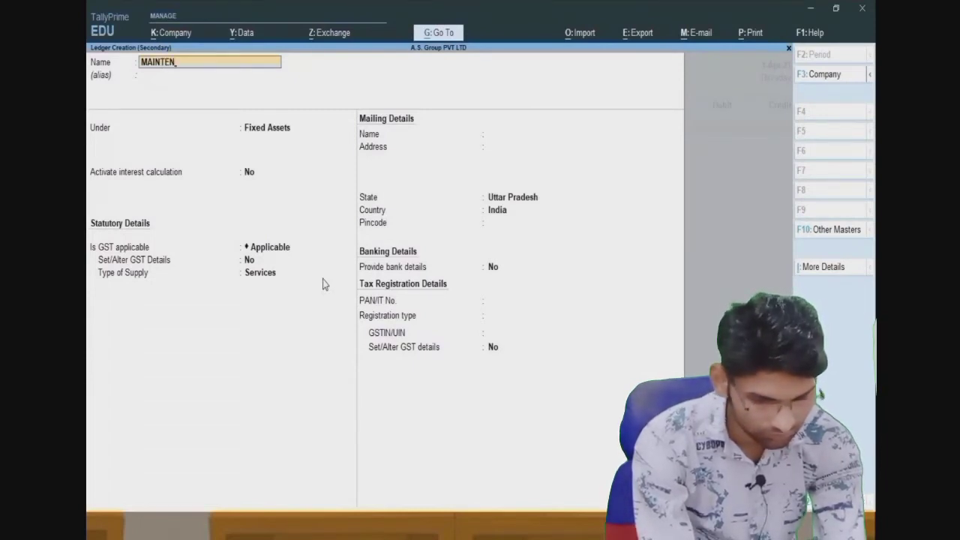
text(ENS)
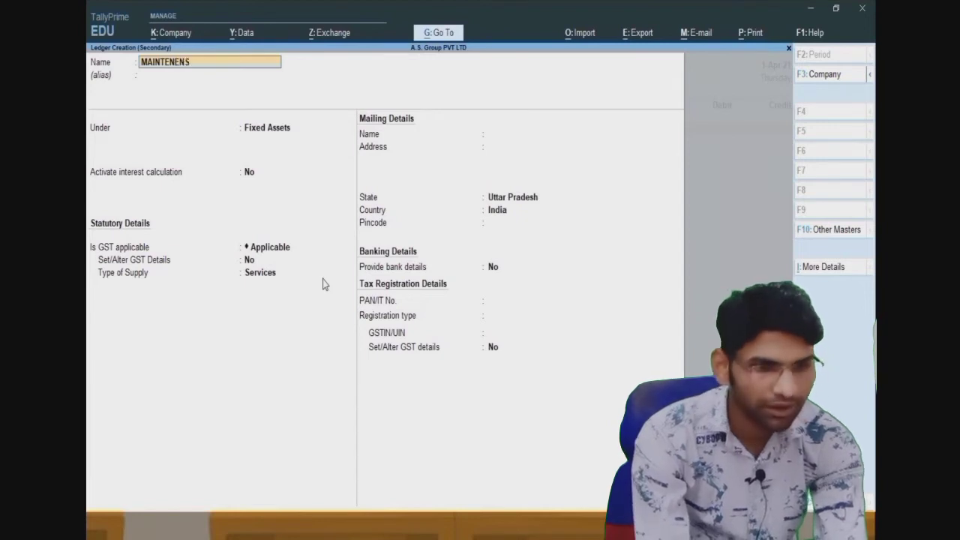
text(E E)
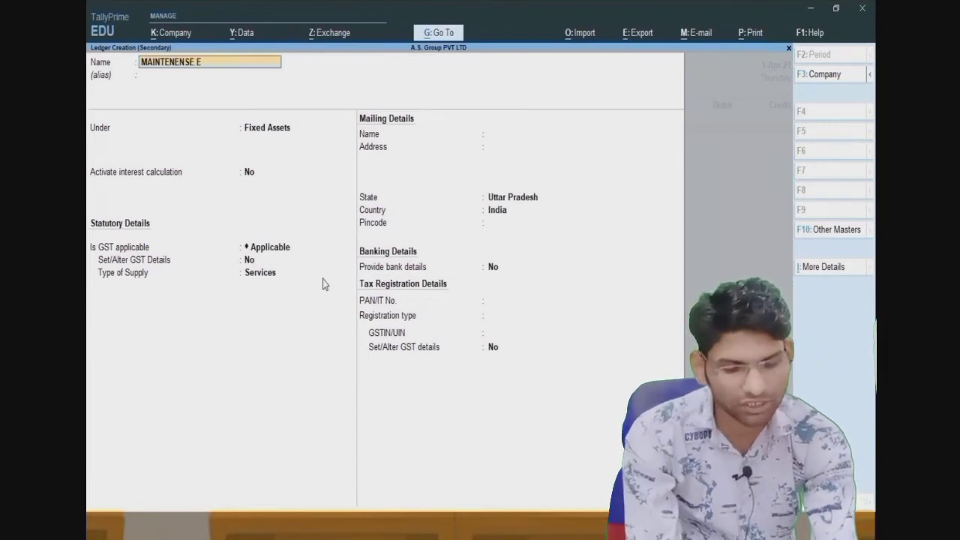
text(XPANSE)
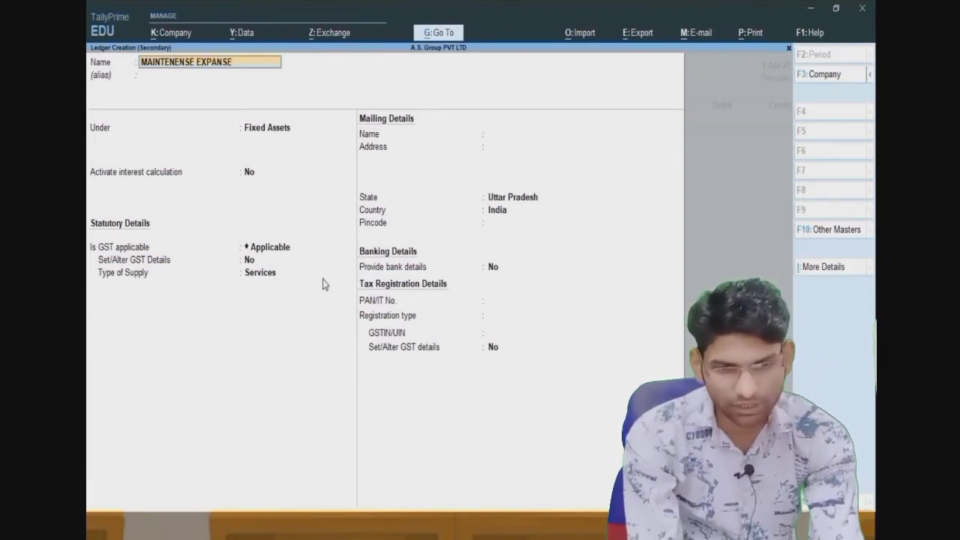
key(Return)
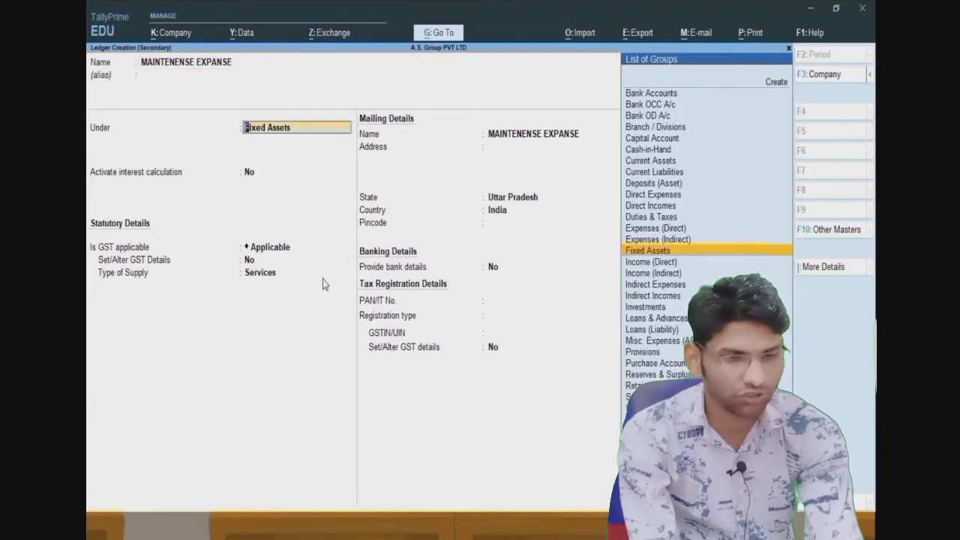
text(I)
key(Down)
key(Down)
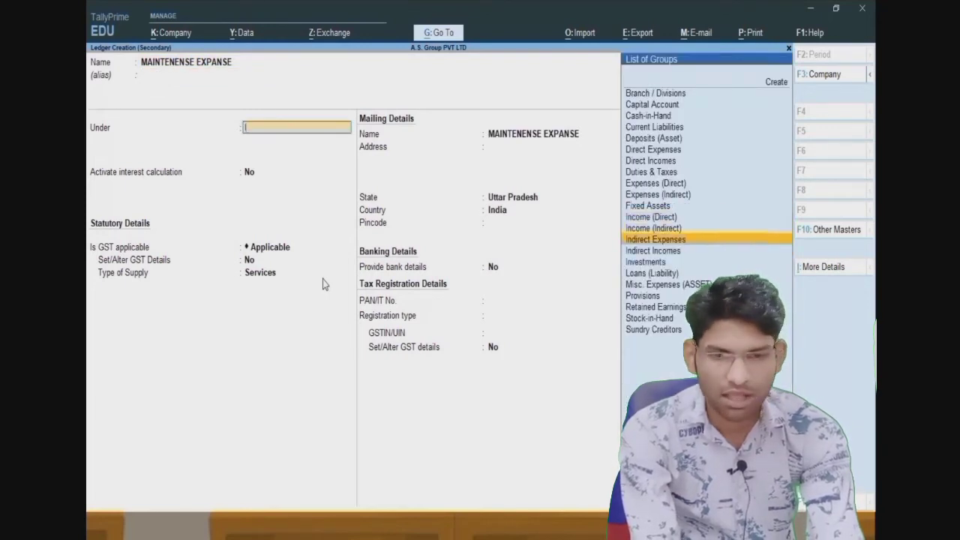
key(Return)
key(Return)
key(Return)
key(Return)
key(Return)
key(Return)
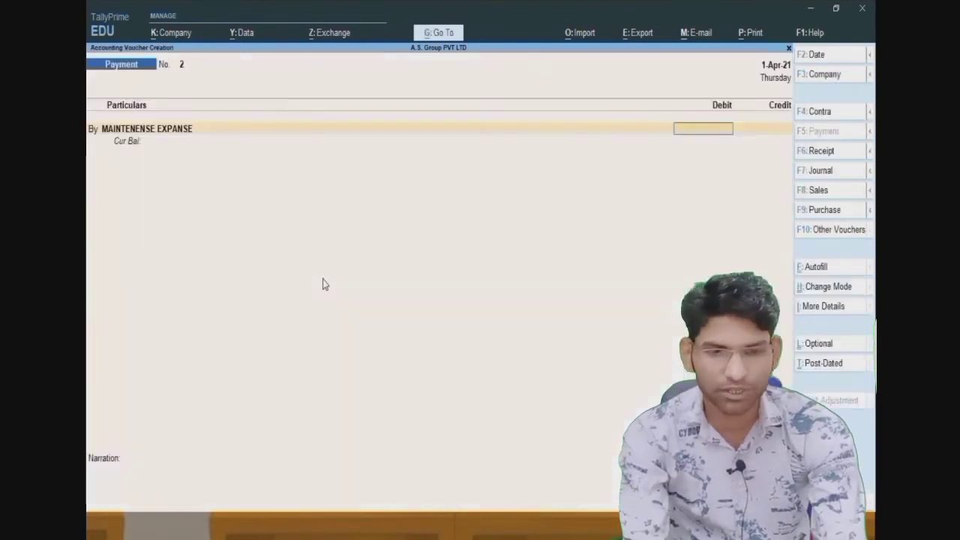
key(ctrl)
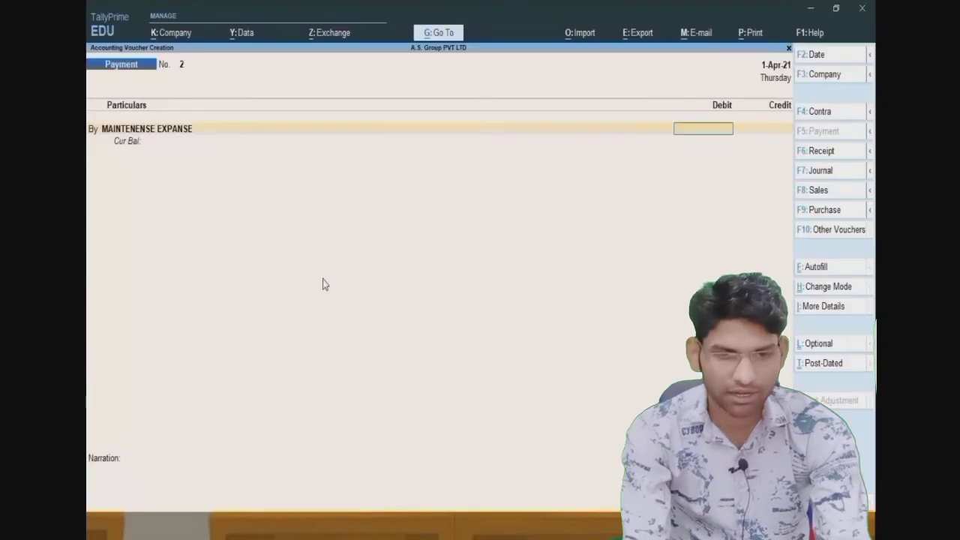
- Debit 50,000 to Maintenense Expanse and credit Cash 50,000
text(50000)
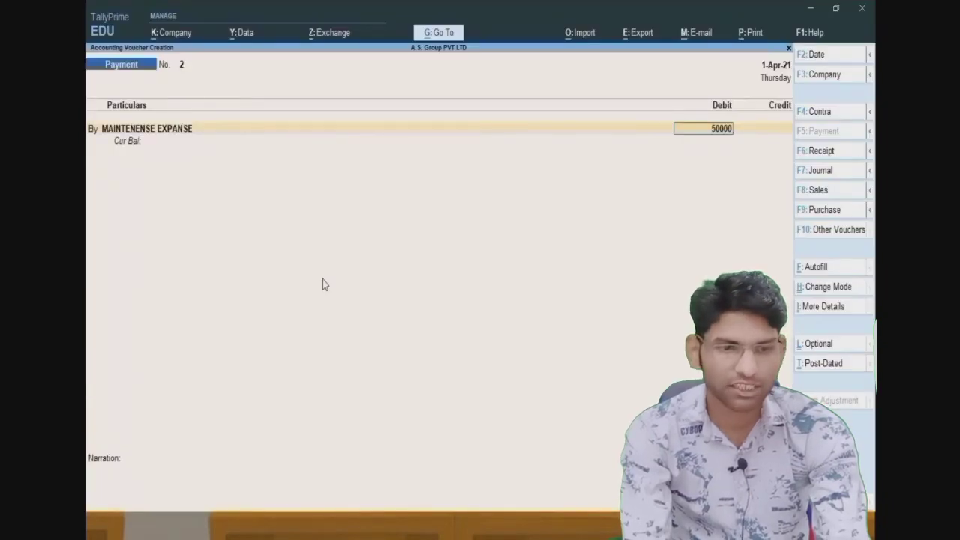
key(Return)
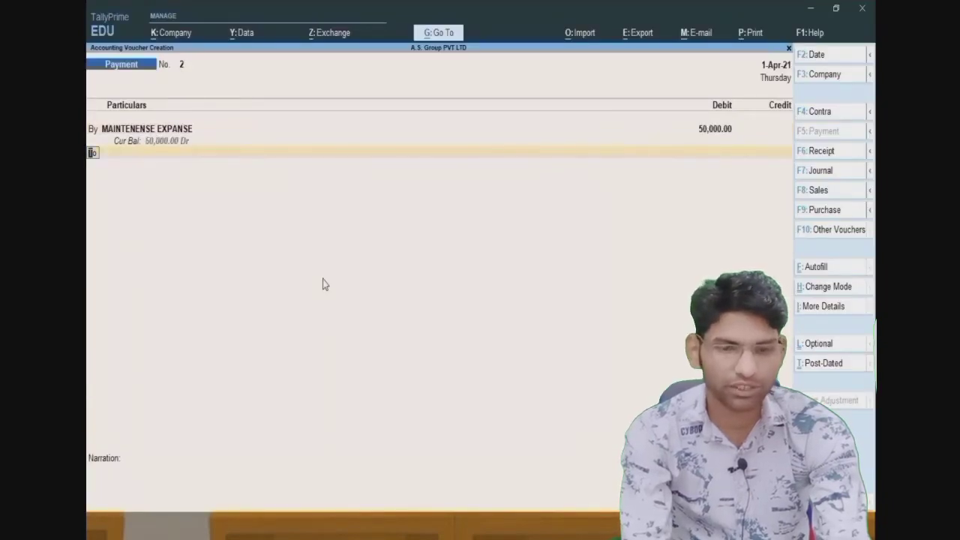
key(Return)
key(Down)
key(Down)
key(Down)
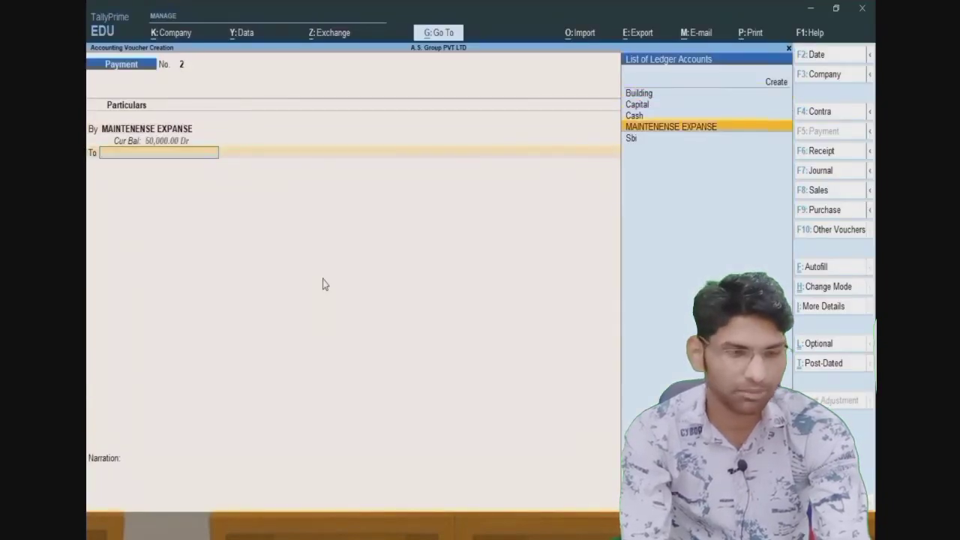
key(Up)
key(Return)
key(Return)
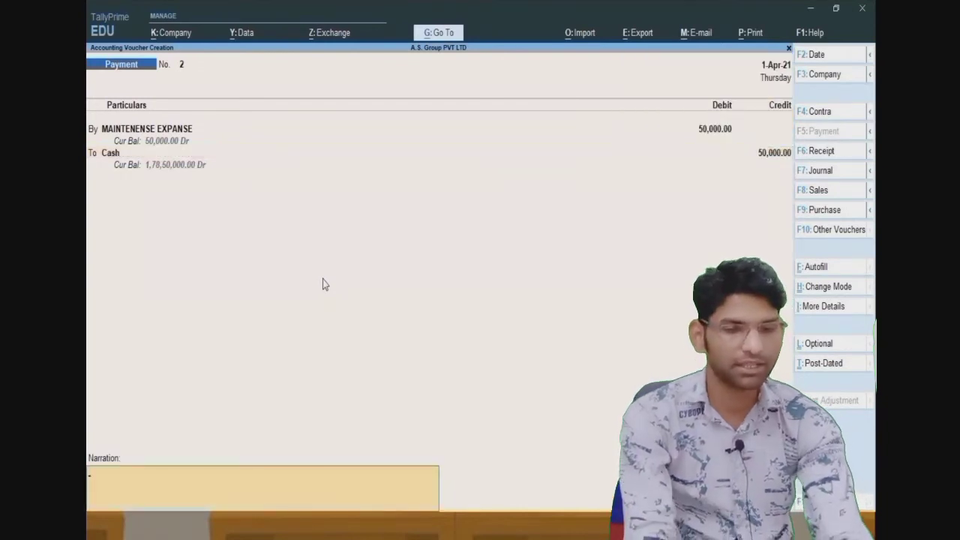
key(Return)
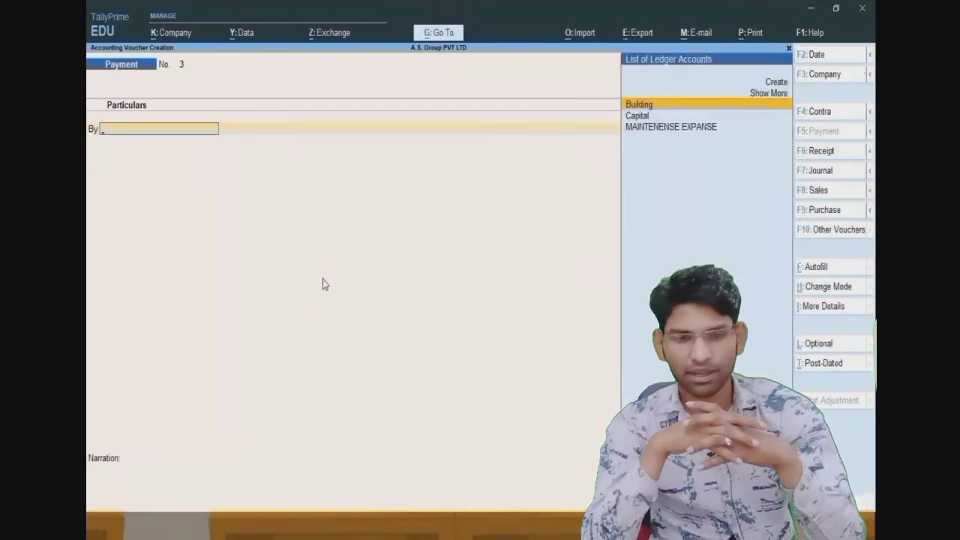
- Save Payment No. 2, then create a FURNITURE ledger under Fixed Assets
key(alt)
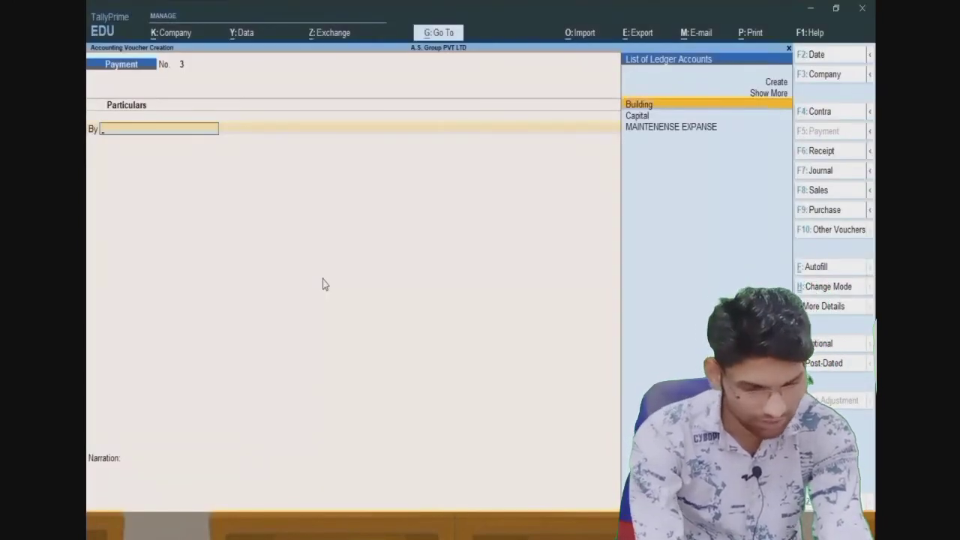
key(Up)
key(Up)
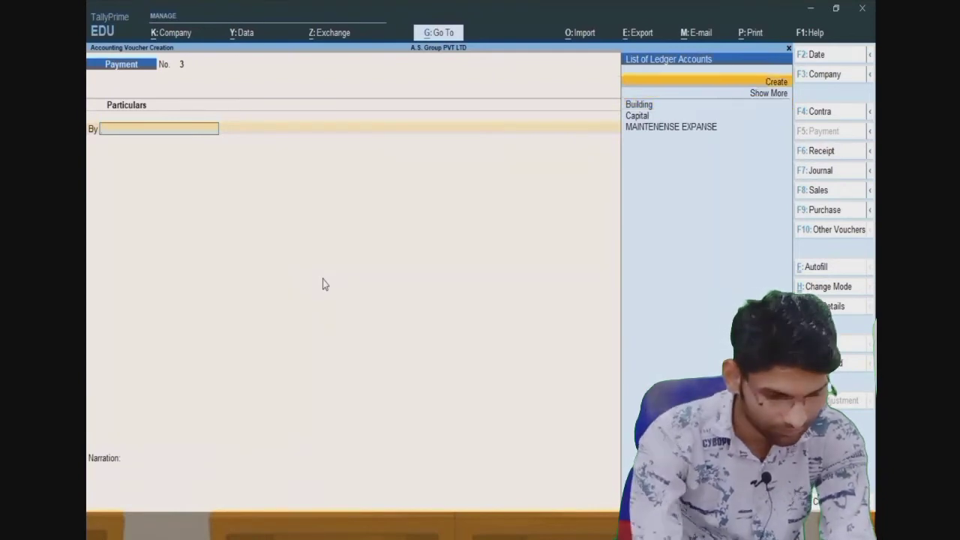
key(Return)
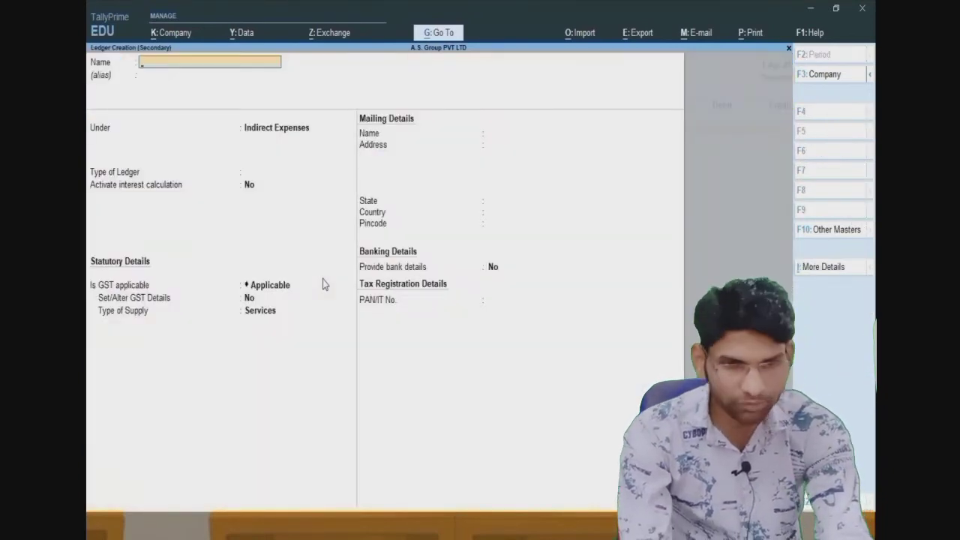
text(FURNITU)
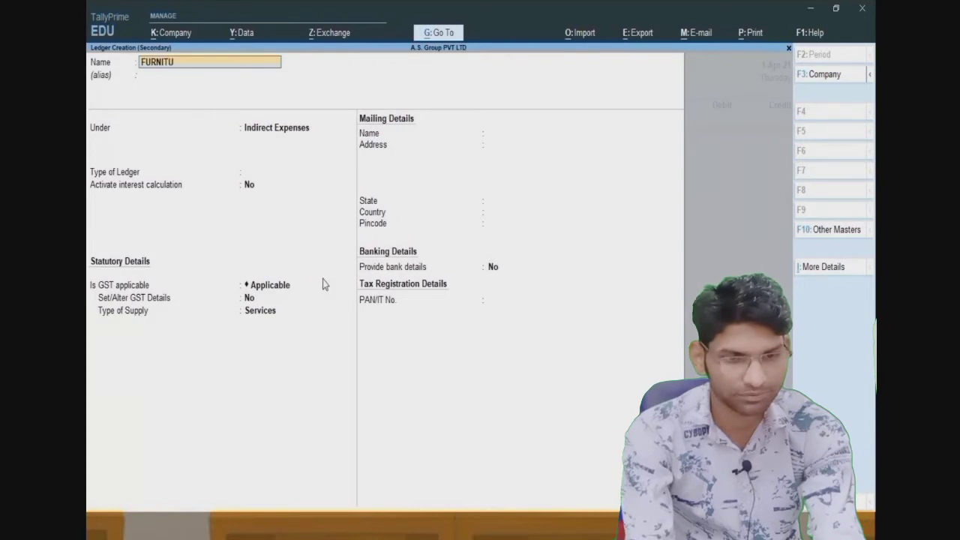
text(RE)
key(Return)
key(Return)
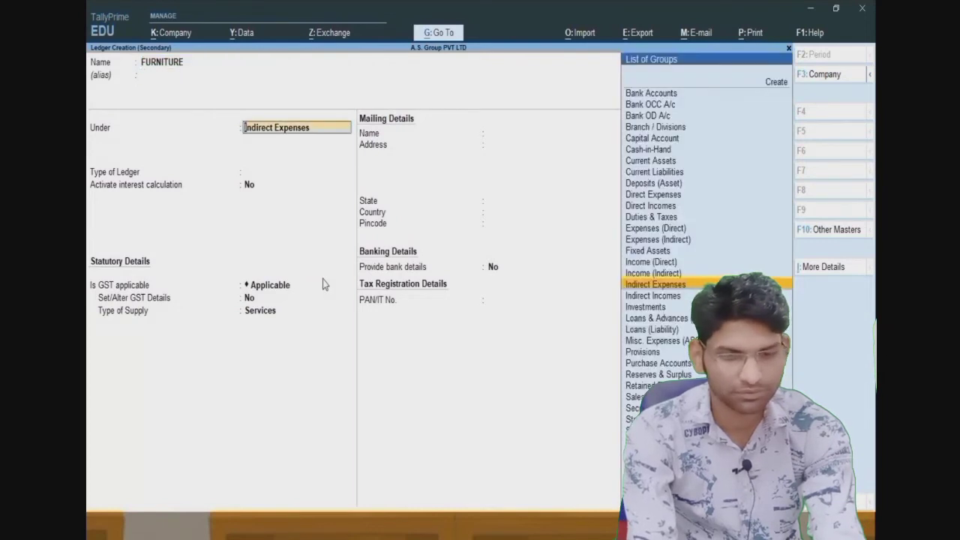
text(F)
key(Return)
key(Return)
key(Return)
key(Return)
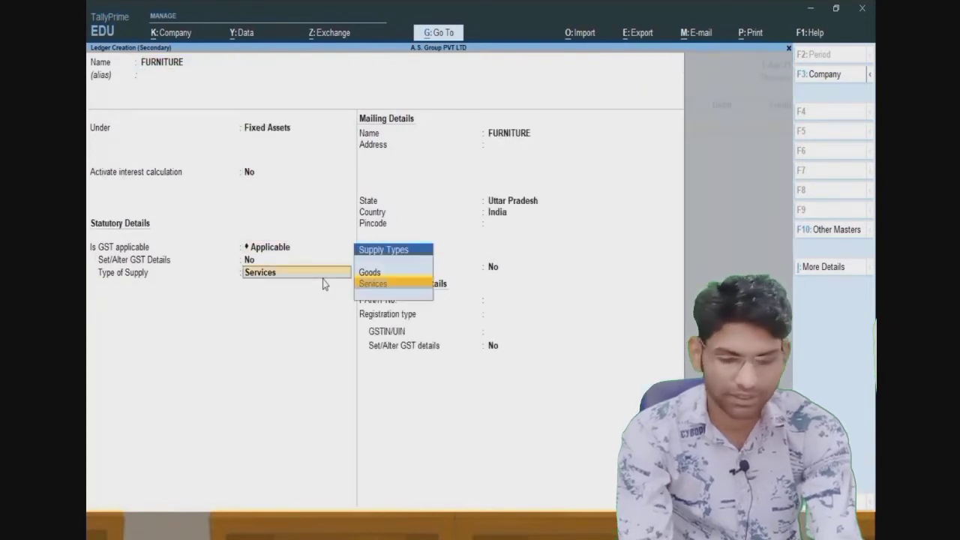
key(Up)
key(Return)
key(Return)
key(Return)
key(Return)
key(Return)
key(Return)
key(ctrl+a)
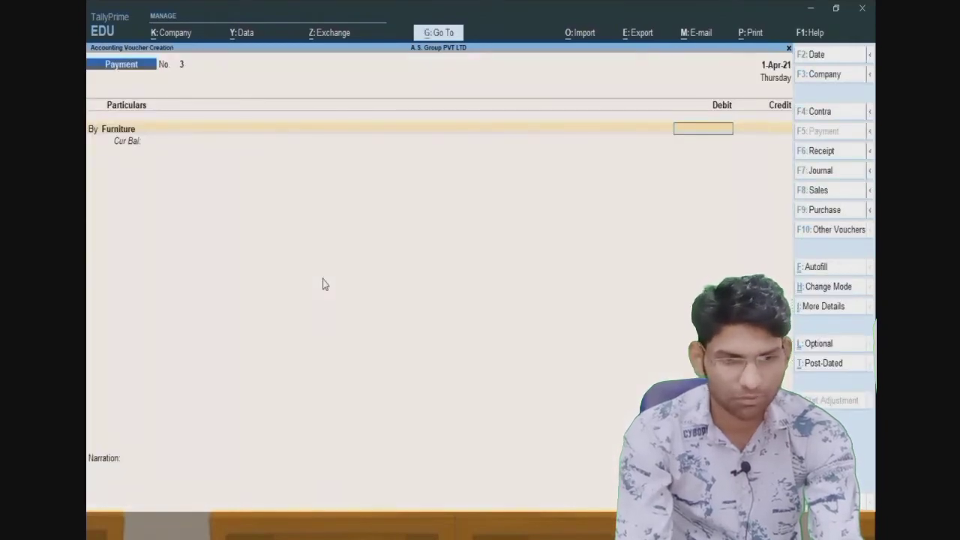
- Debit 35,000 to Furniture, credit Cash, and save the voucher
key(alt+Tab)
key(alt+Tab)
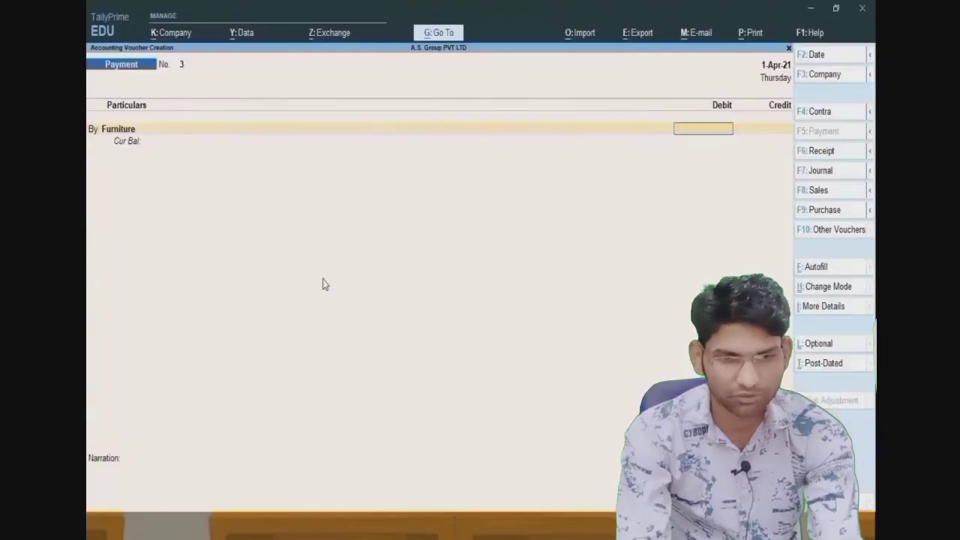
text(35,000)
key(Return)
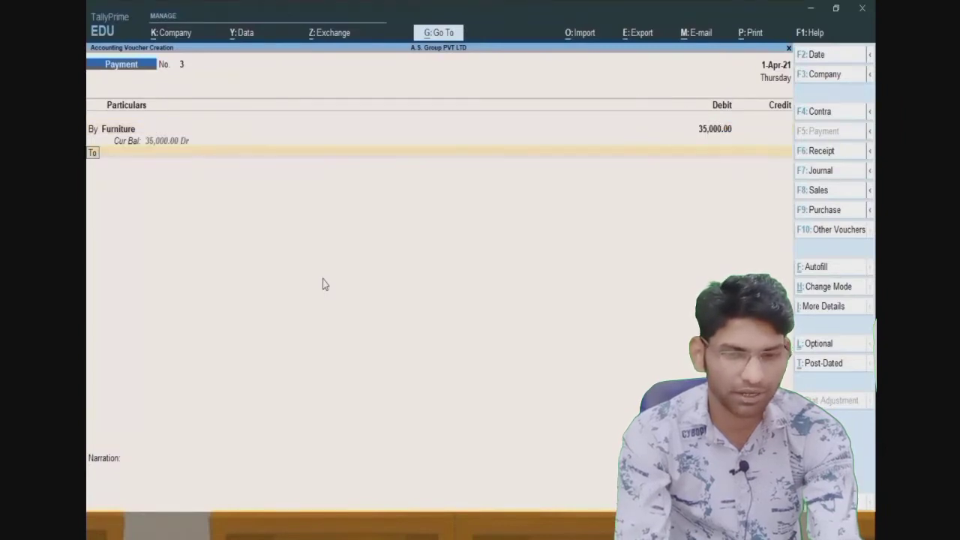
key(Return)
key(Down)
key(Down)
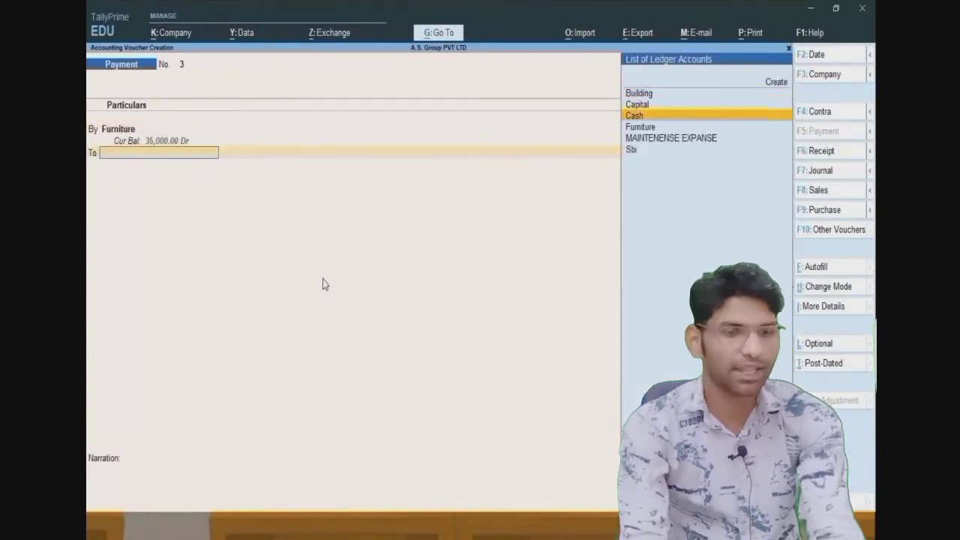
key(Return)
key(Return)
key(Return)
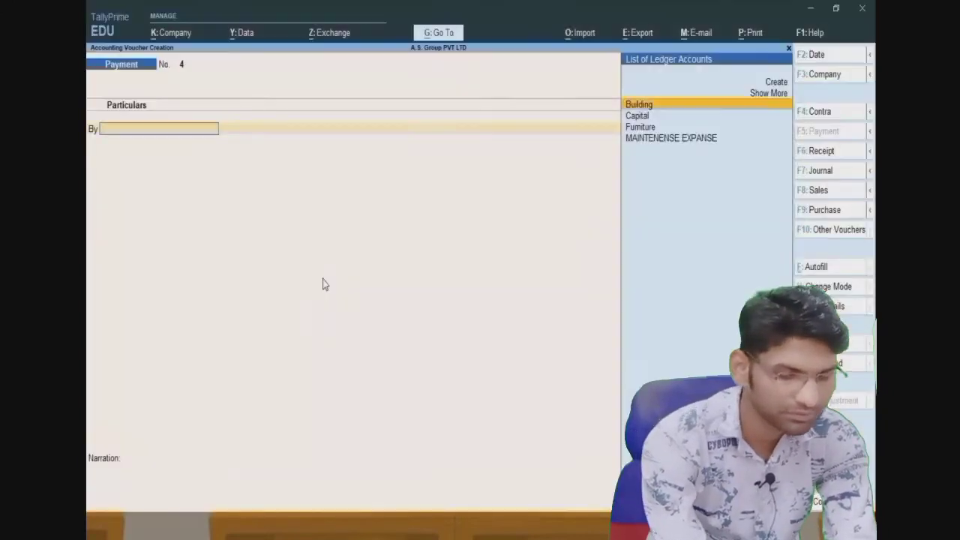
- Create a COMPUTER ledger with Goods supply type from the Payment voucher
key(Up)
key(Up)
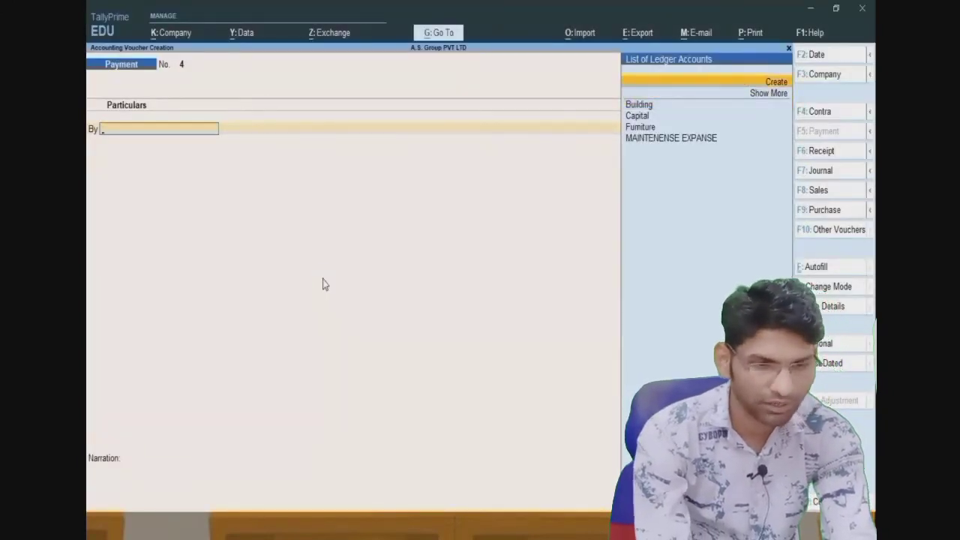
key(Return)
text(COMPU)
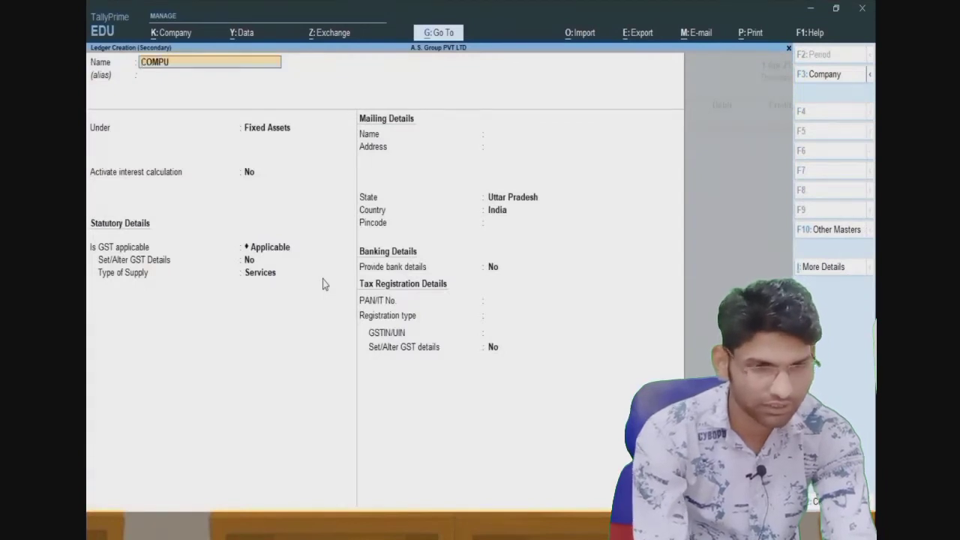
text(TER)
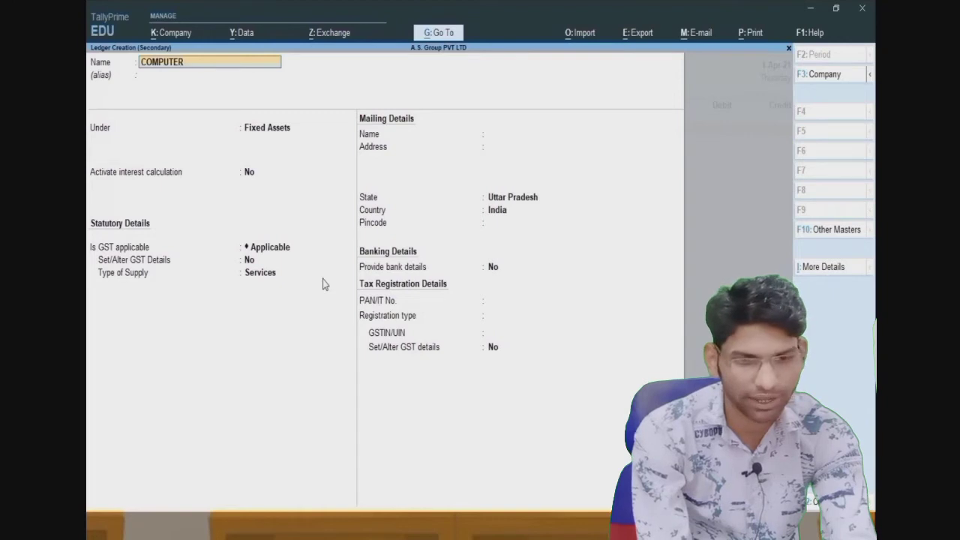
key(Return)
key(Return)
key(Return)
key(Return)
key(Return)
key(Up)
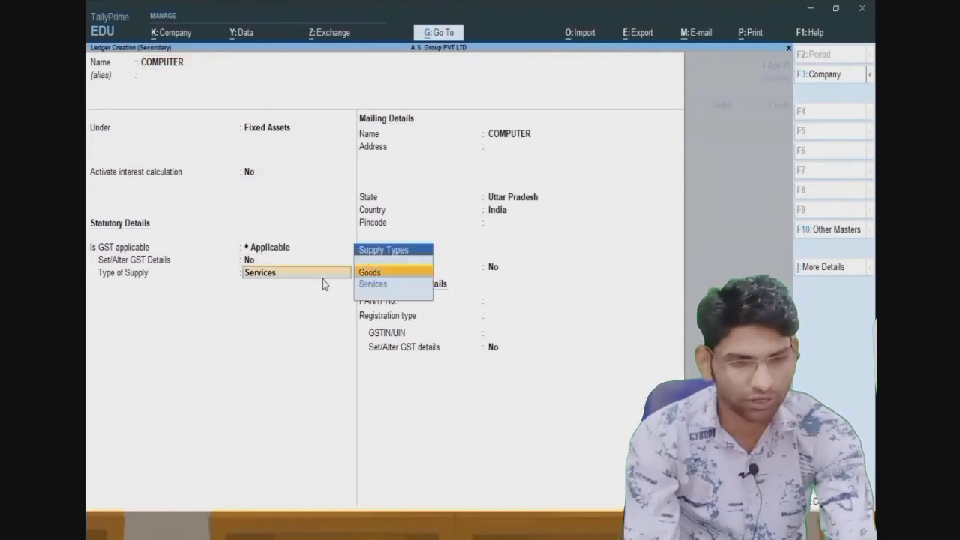
key(Return)
key(Return)
key(Return)
key(Return)
key(Return)
key(ctrl+a)
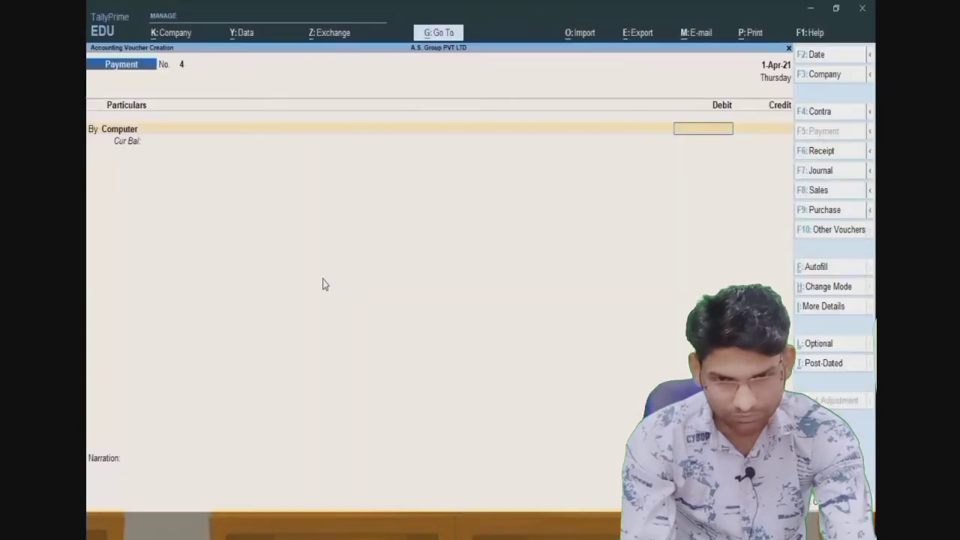
- Debit Computer 25,00,000, correcting the mistyped 2,50,000, and credit Cash 25,00,000
text(2,50,000)
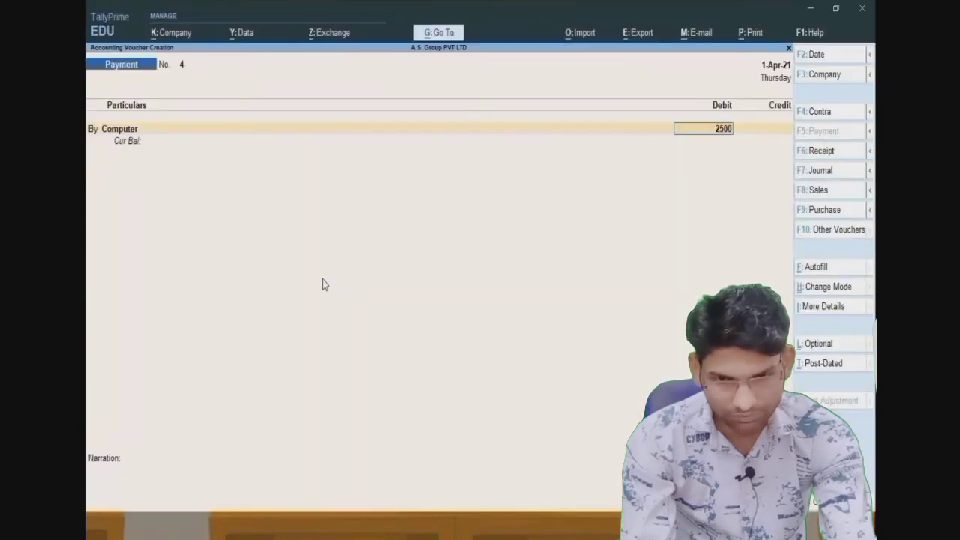
key(Return)
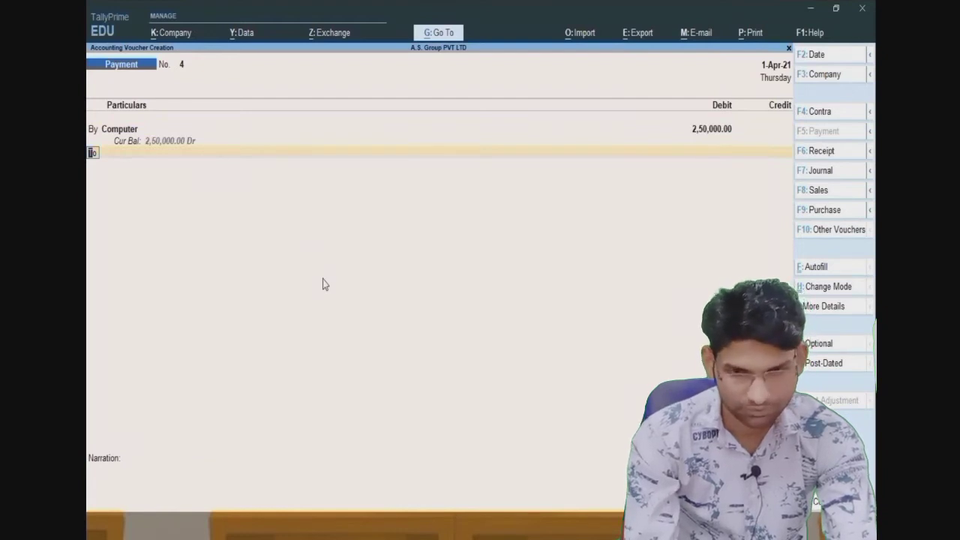
key(Up)
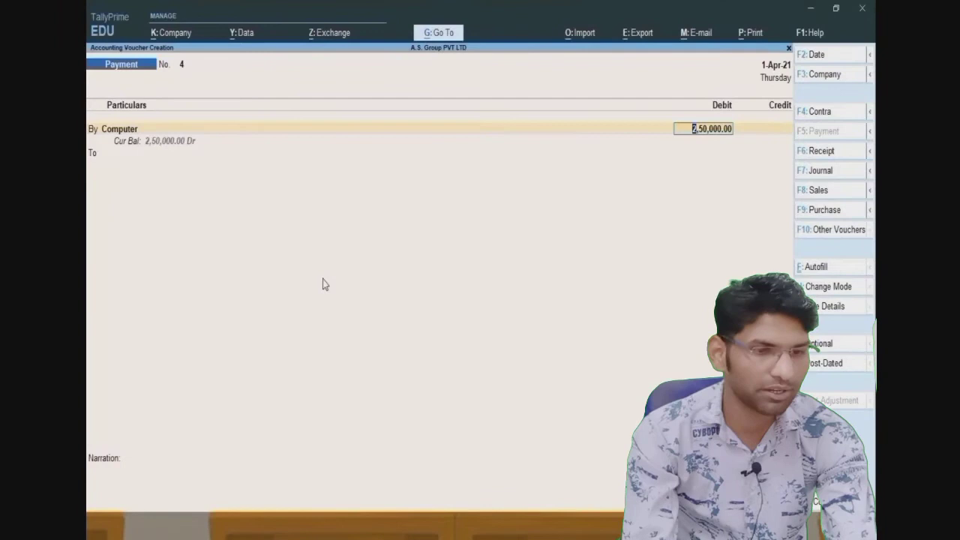
text(25)
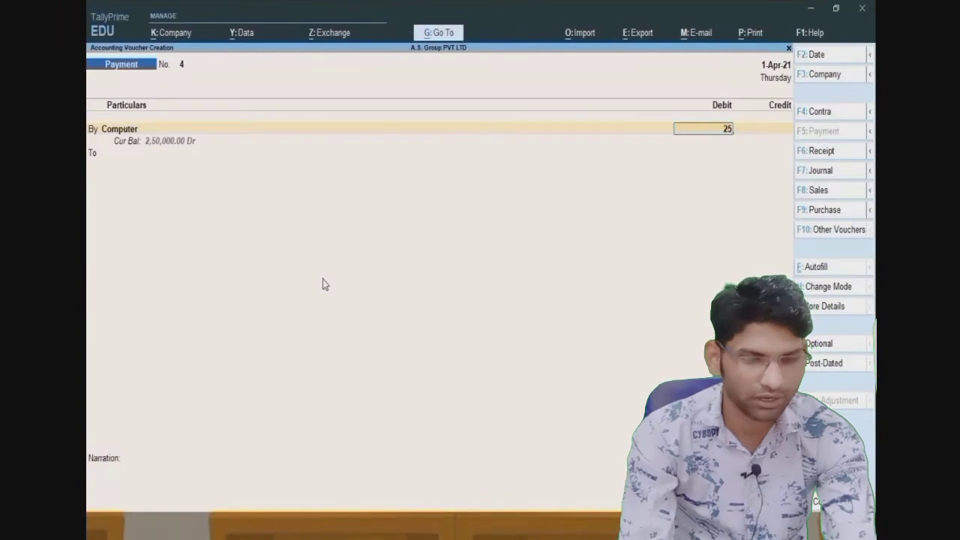
text(,00,000)
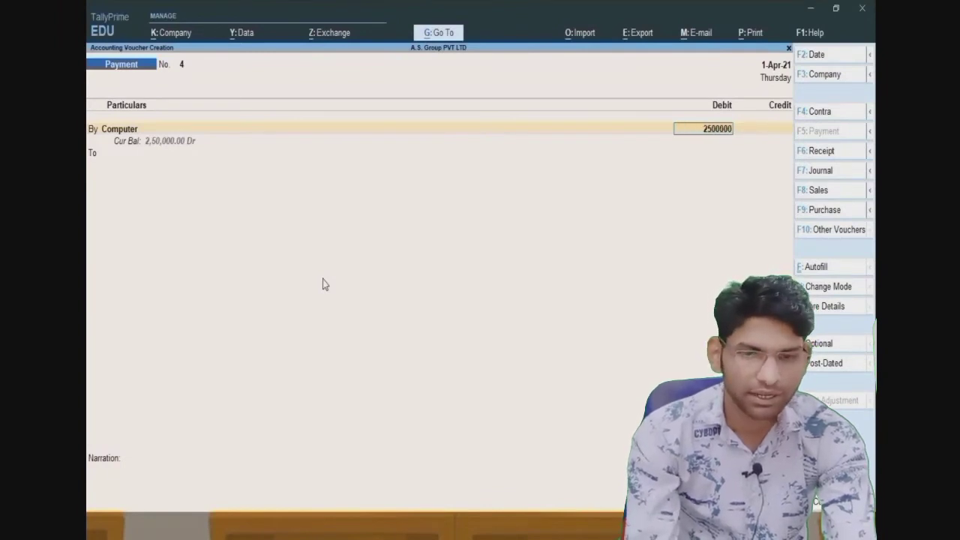
key(Return)
key(Return)
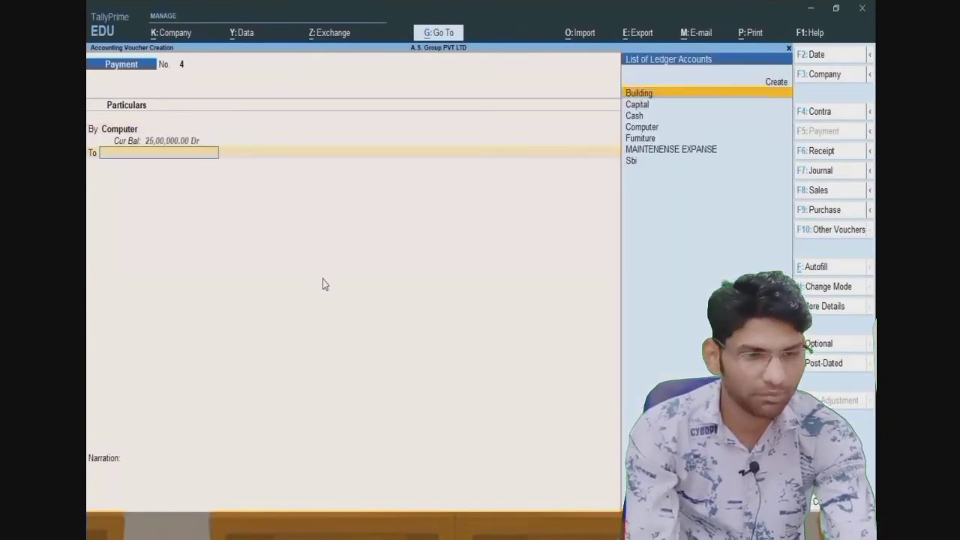
key(Down)
key(Down)
key(Return)
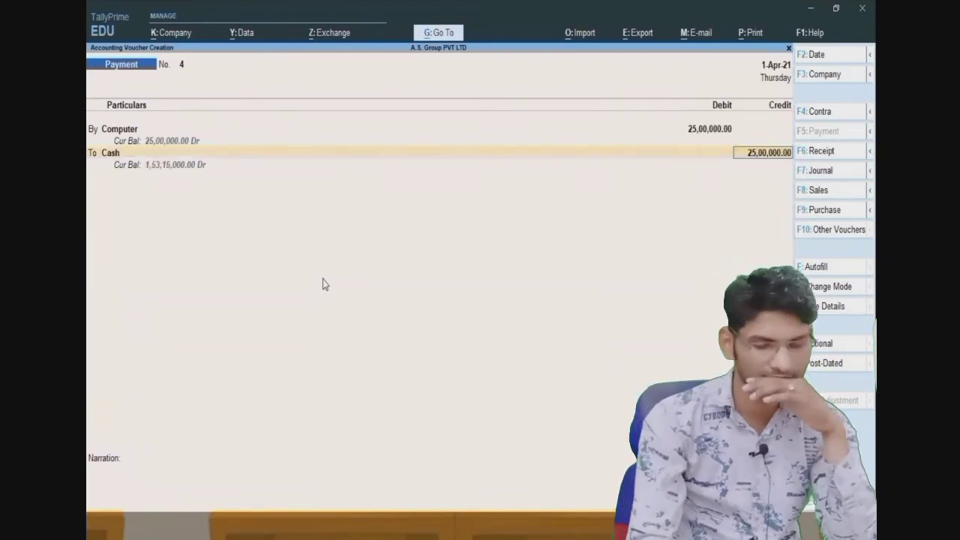
key(Return)
key(Return)
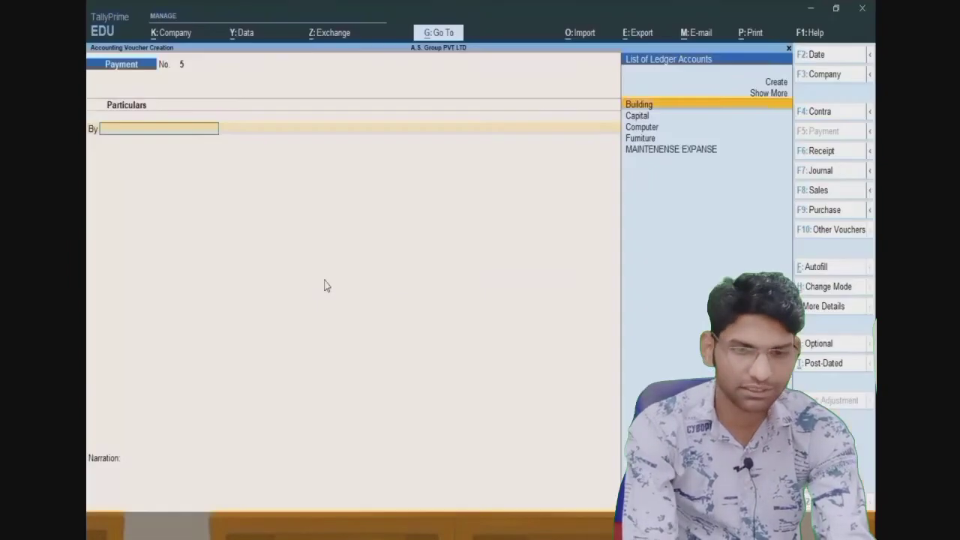
- Leave voucher entry and open the Trial Balance from the additional reports
key(Escape)
key(Escape)
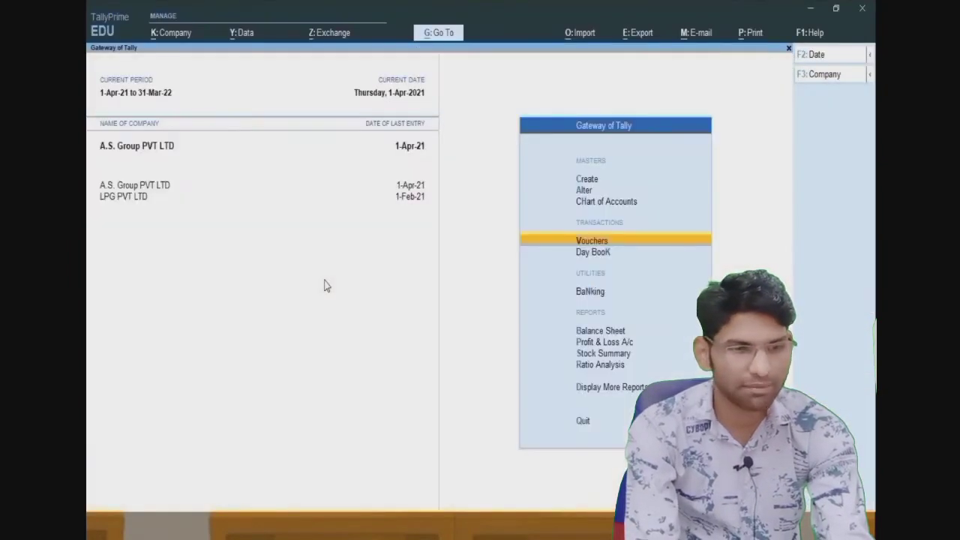
key(Down)
key(Down)
key(Down)
key(Down)
key(Down)
key(Down)
key(Down)
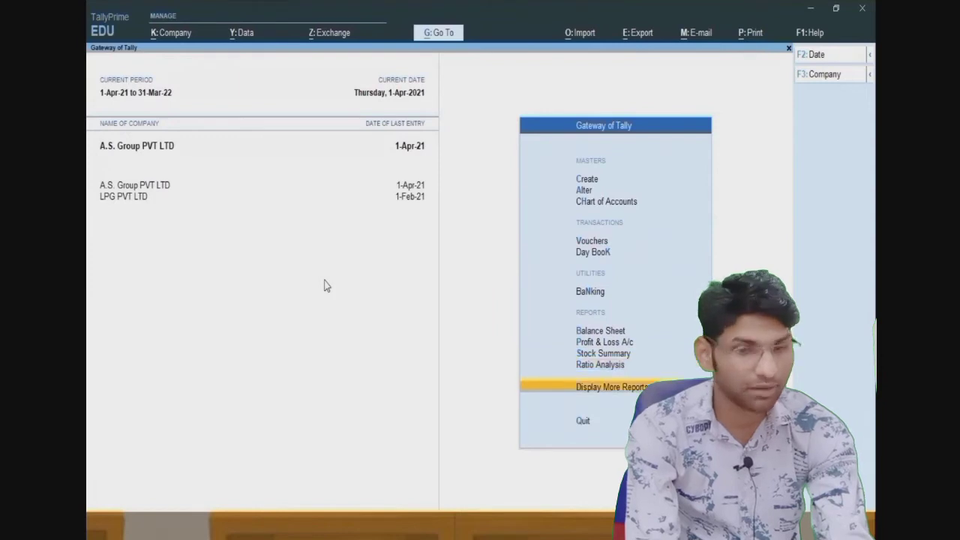
key(Return)
key(Return)
key(Down)
key(Down)
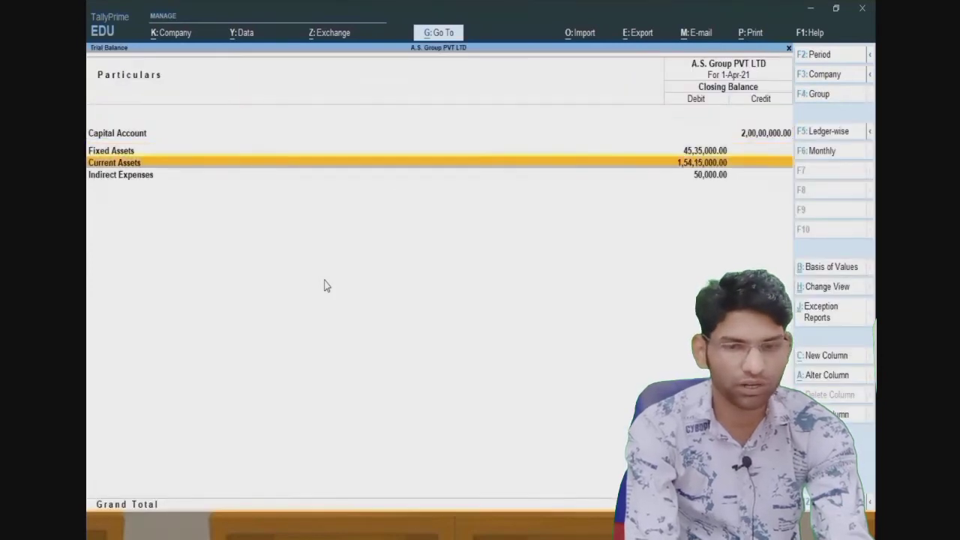
key(Down)
- Review the Current Assets breakdown of Cash-in-Hand and Bank Accounts, then return to the menu
key(Up)
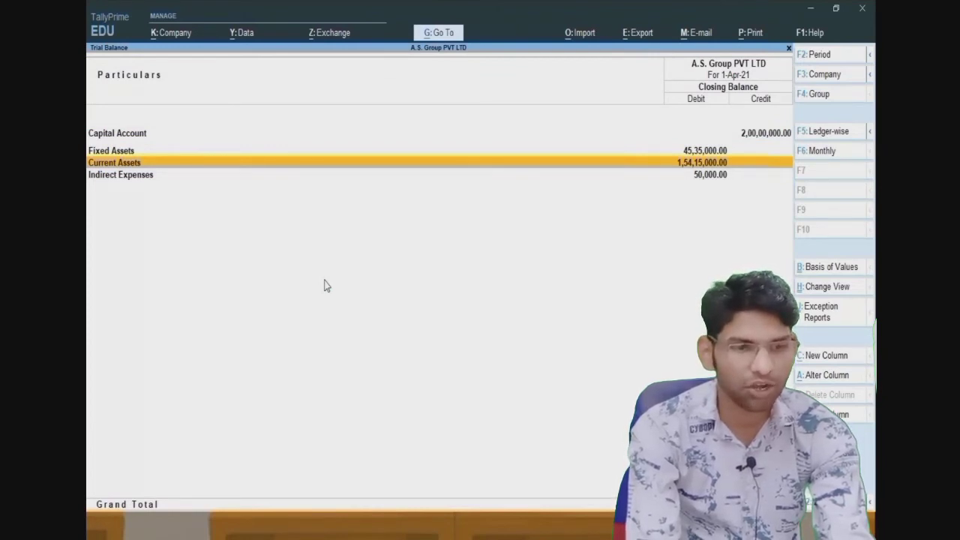
key(Return)
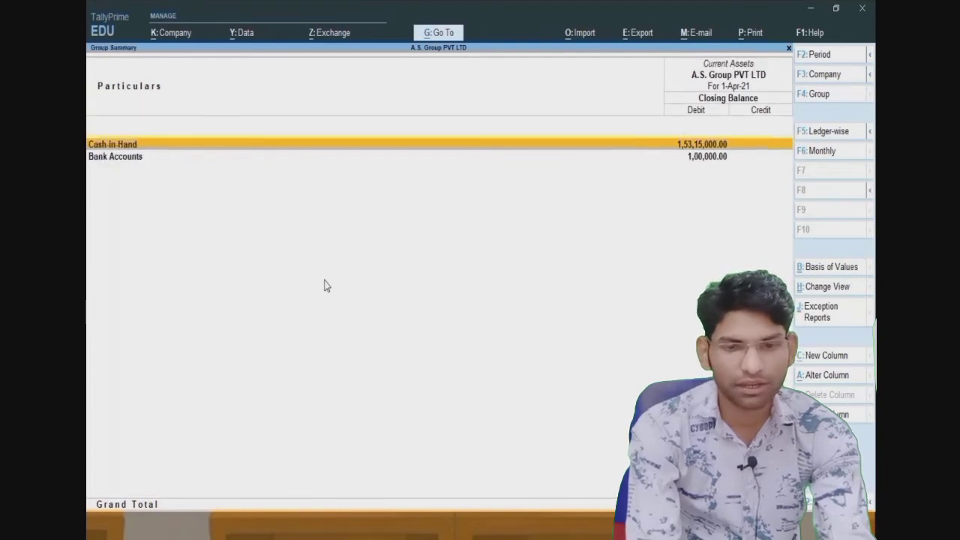
key(Down)
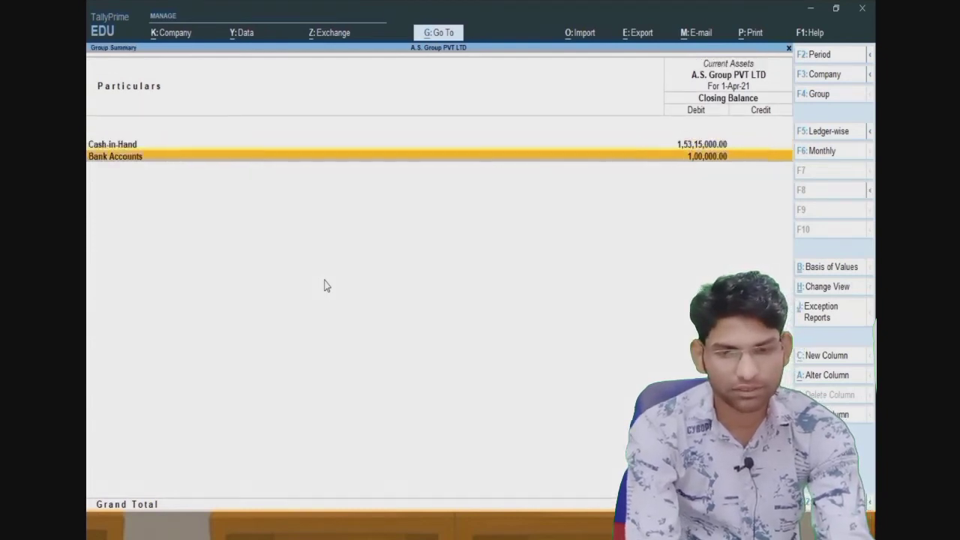
key(Up)
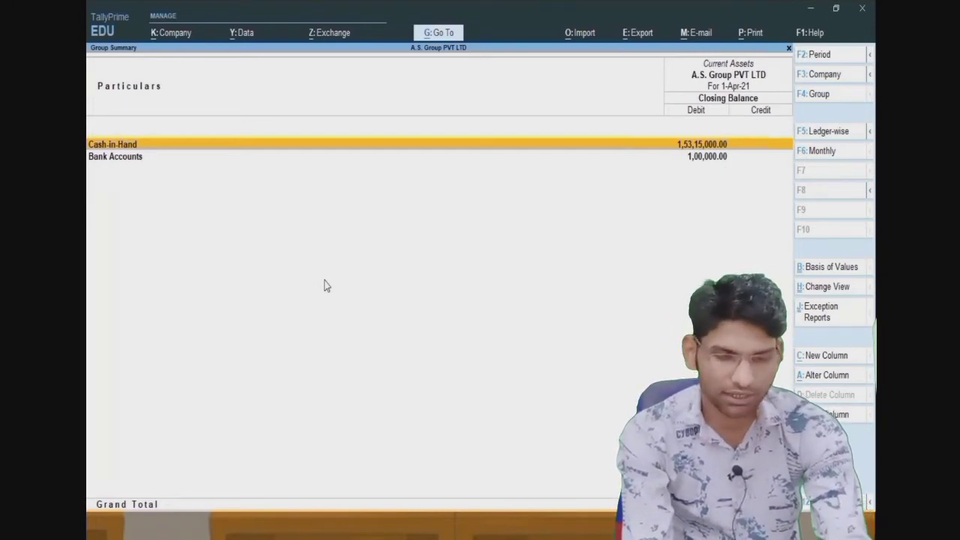
key(Escape)
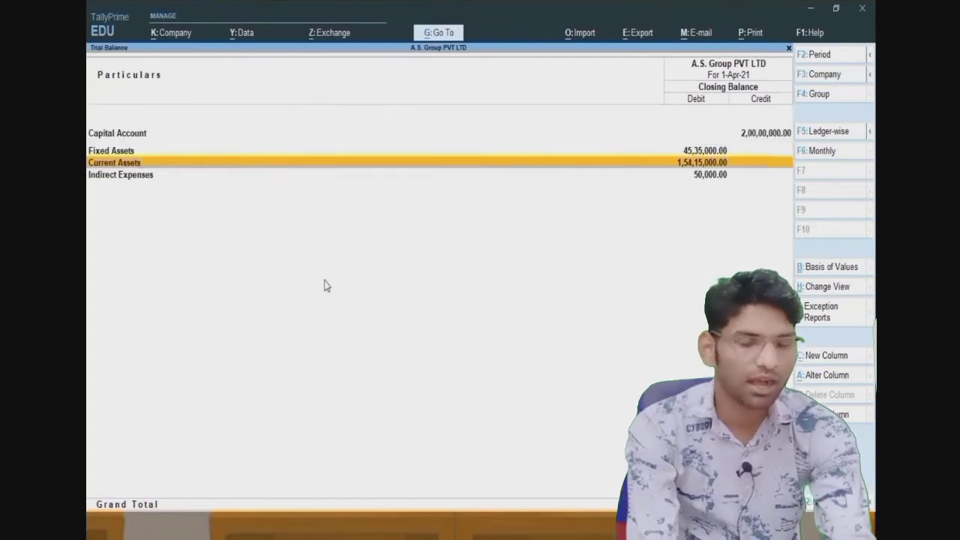
key(Escape)
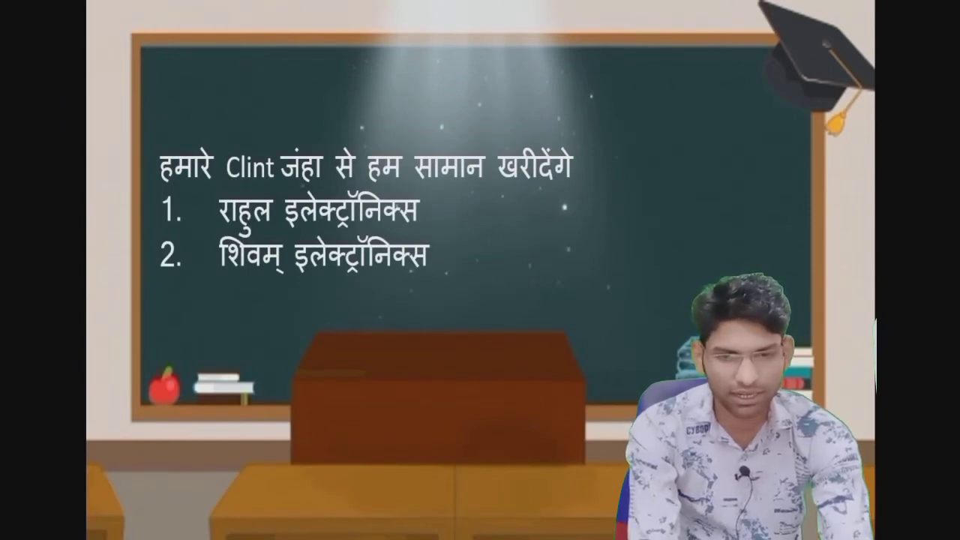
key(alt+Tab)
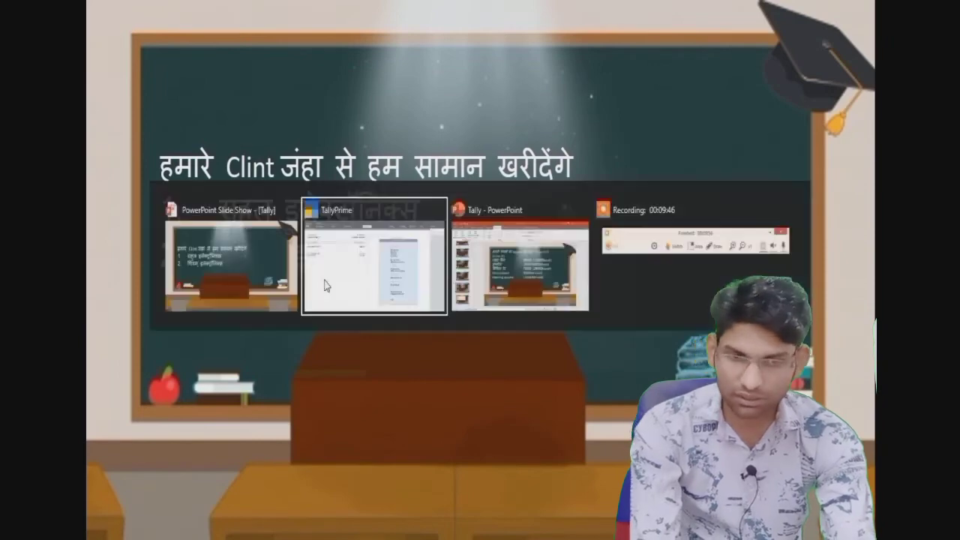
- Open a new ledger creation form from the Gateway's Create masters list
key(Escape)
key(Up)
key(Up)
key(Up)
key(Up)
key(Up)
key(Up)
key(Up)
key(Up)
key(Up)
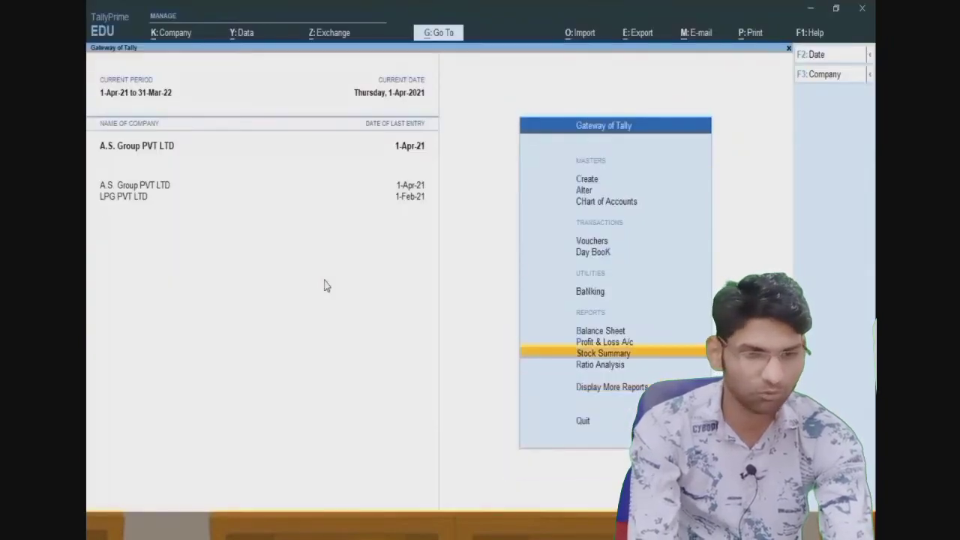
key(Up)
key(Return)
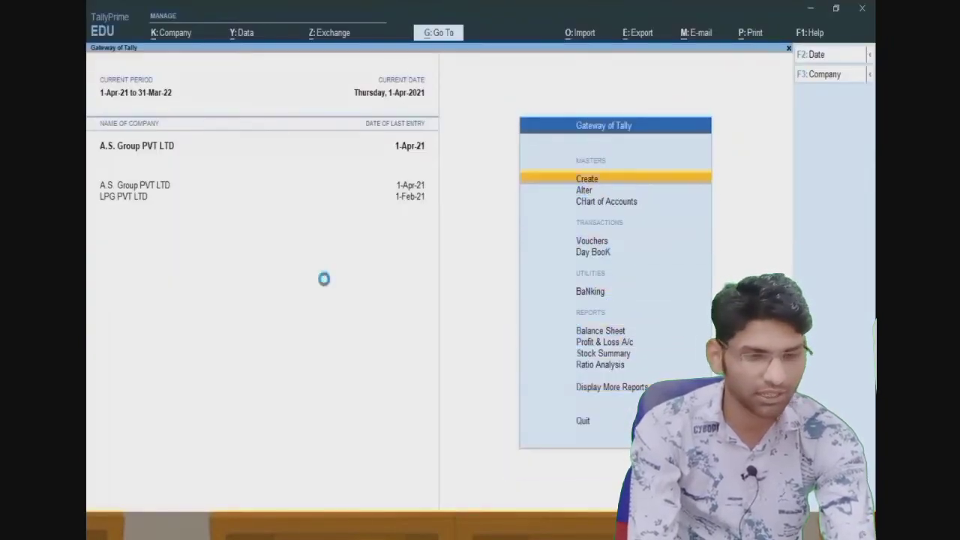
key(Down)
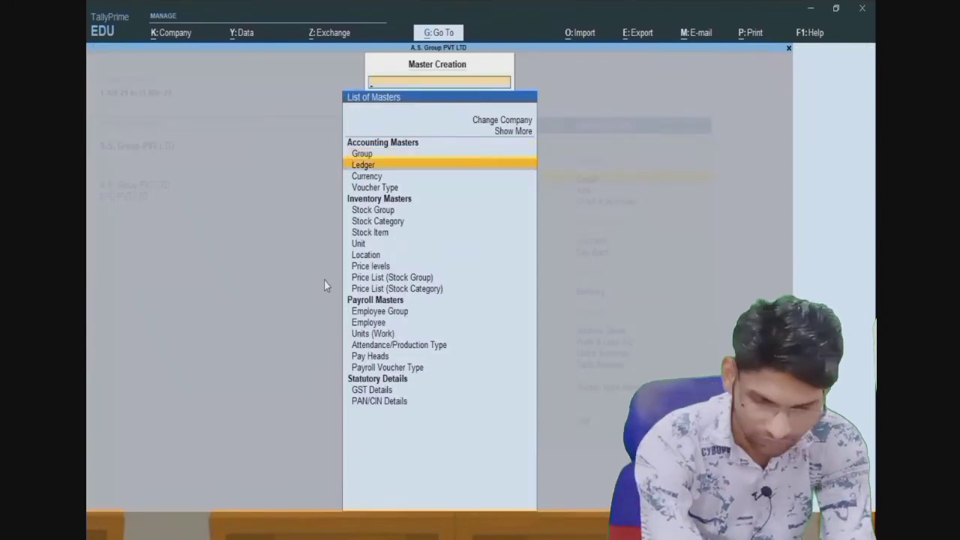
key(Return)
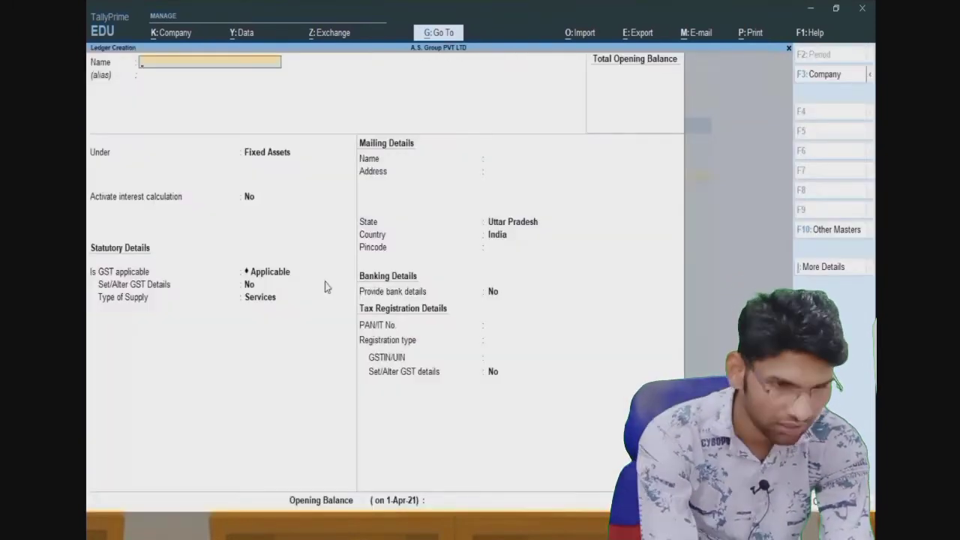
key(alt+Tab)
key(alt+Tab)
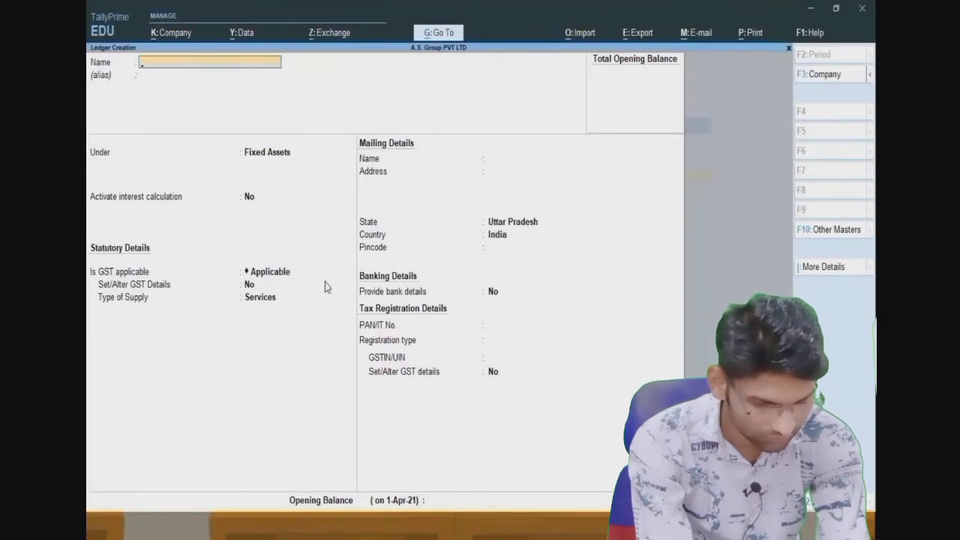
- Name the ledger Rahul Electronics, place it under Sundry Creditors, and save it
text(Rahu)
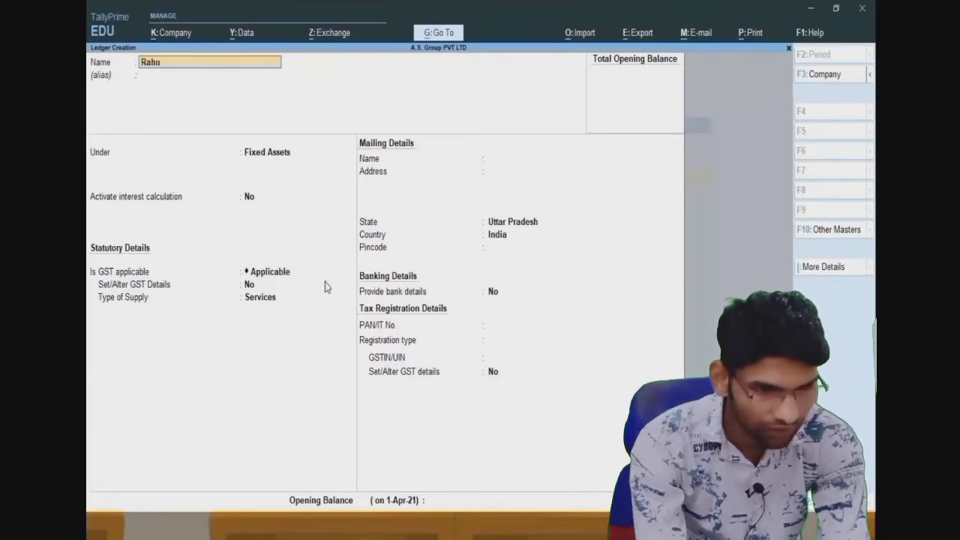
text(l Ele)
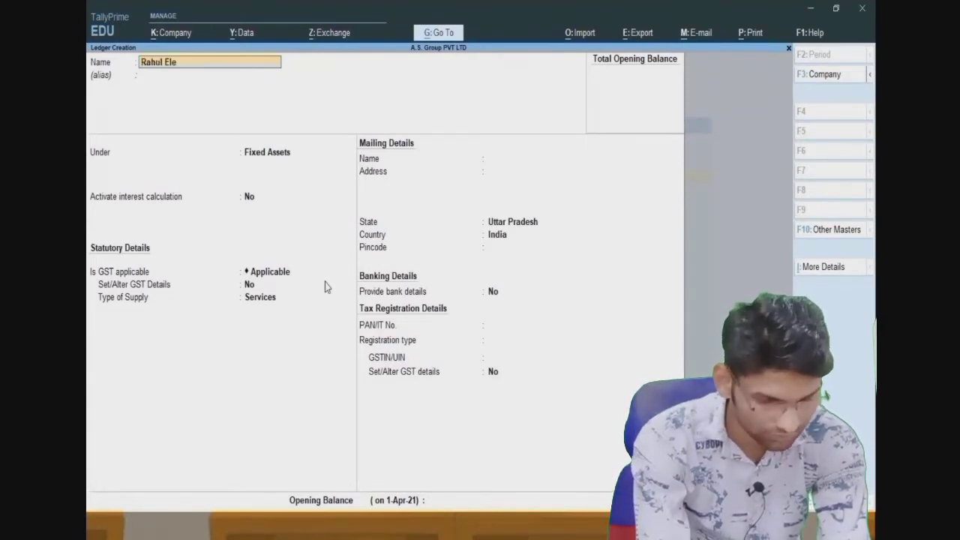
text(ctroniucs)
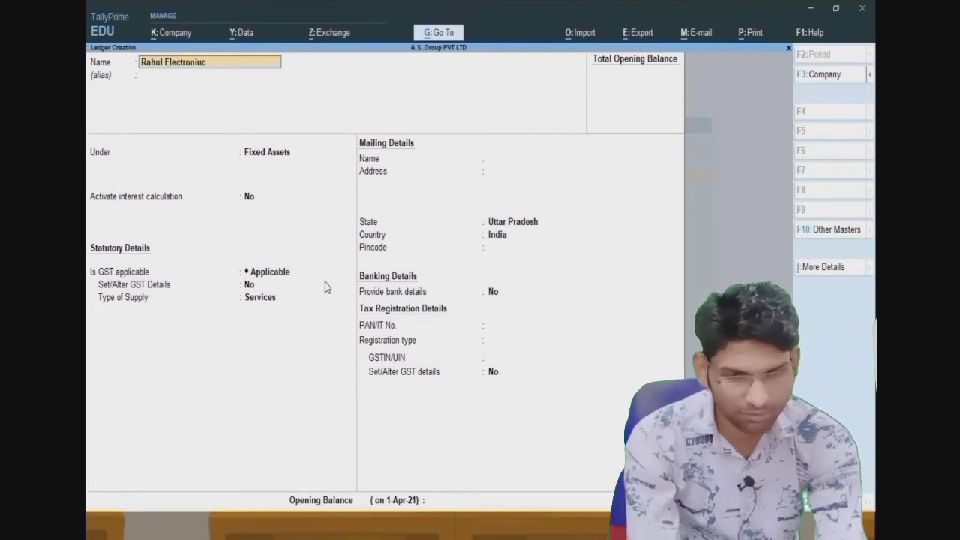
key(BackSpace)
key(BackSpace)
key(BackSpace)
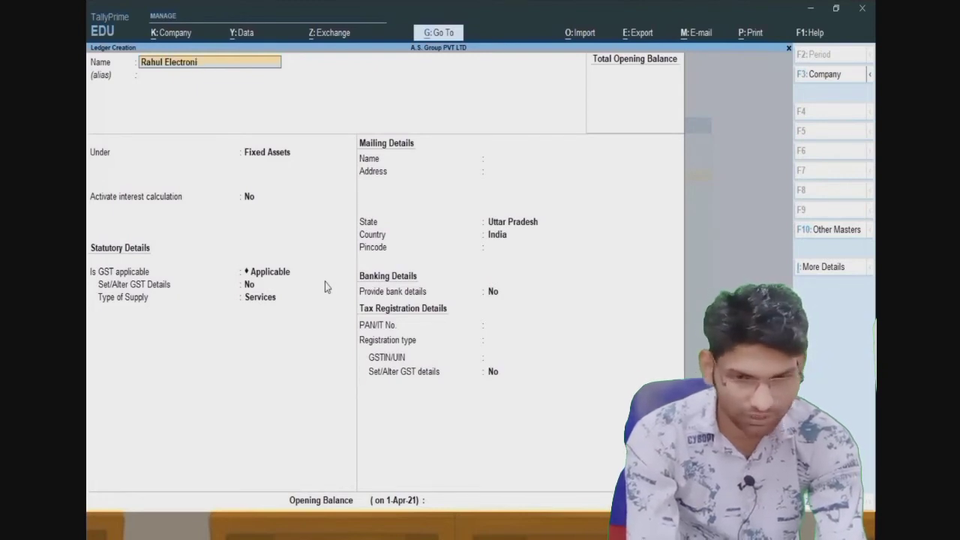
text(cs)
key(Return)
key(Return)
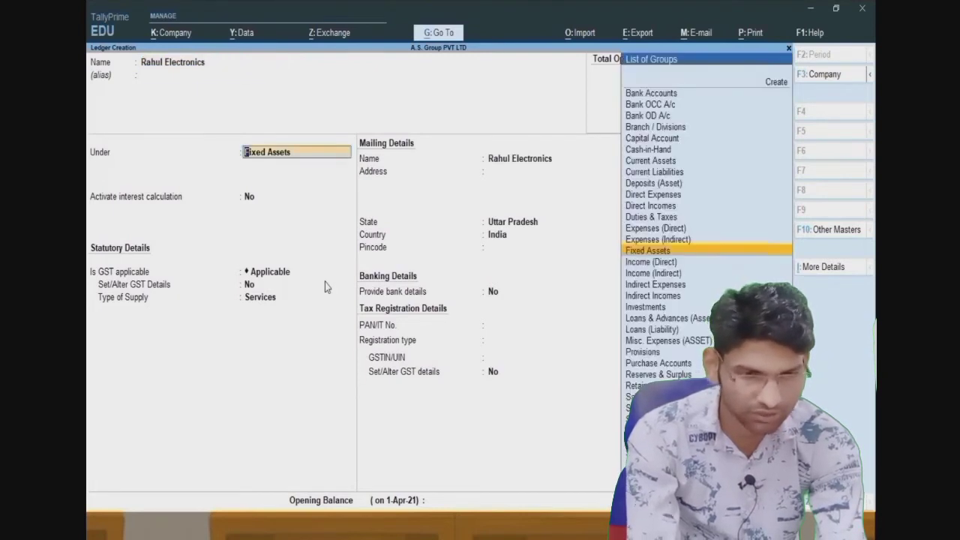
text(S)
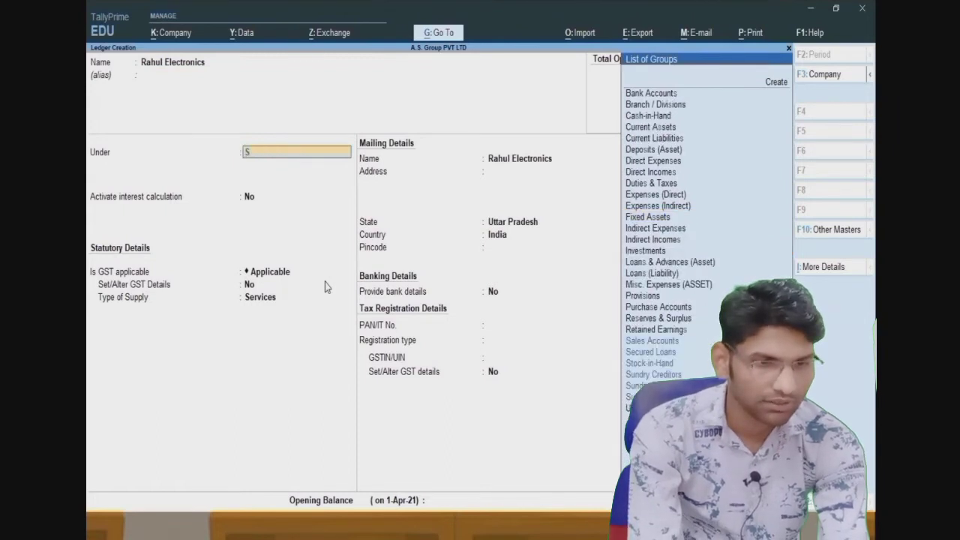
key(Down)
key(Down)
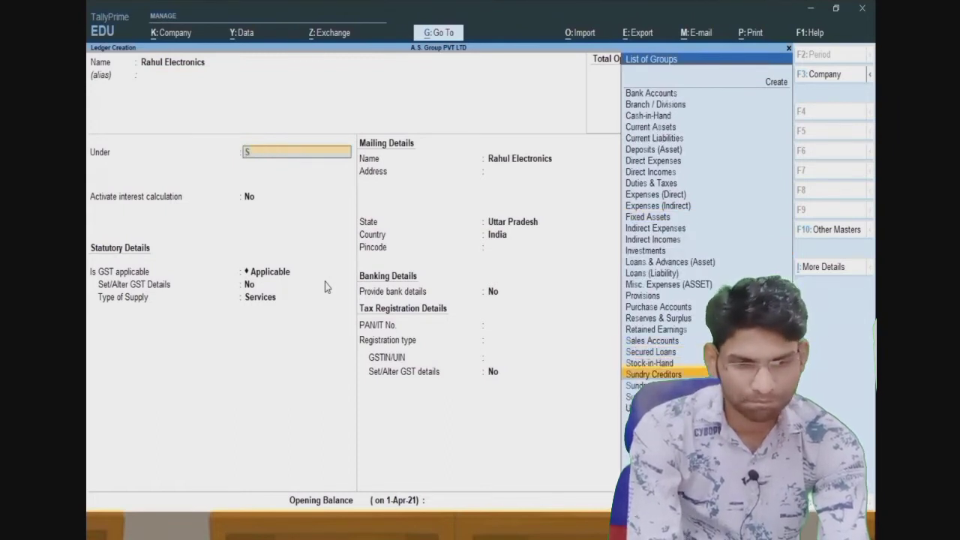
key(Return)
key(Return)
key(Return)
key(Return)
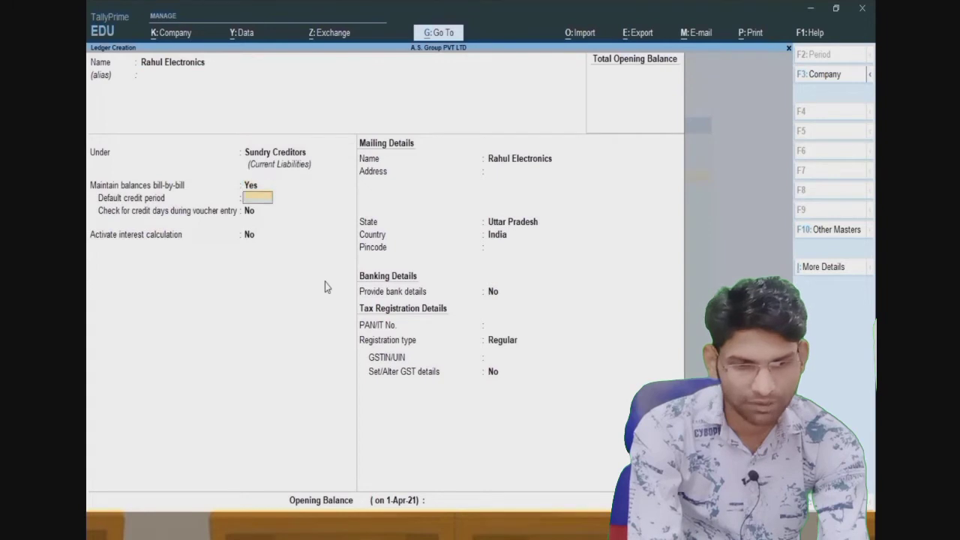
key(Return)
key(Return)
key(Return)
key(Return)
key(Return)
key(Return)
key(Return)
key(Return)
key(Return)
key(Return)
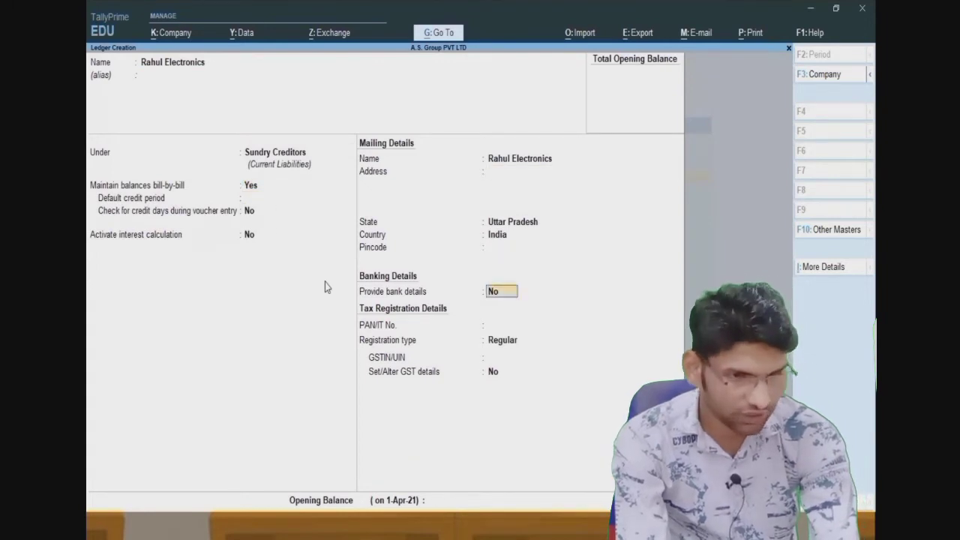
key(Return)
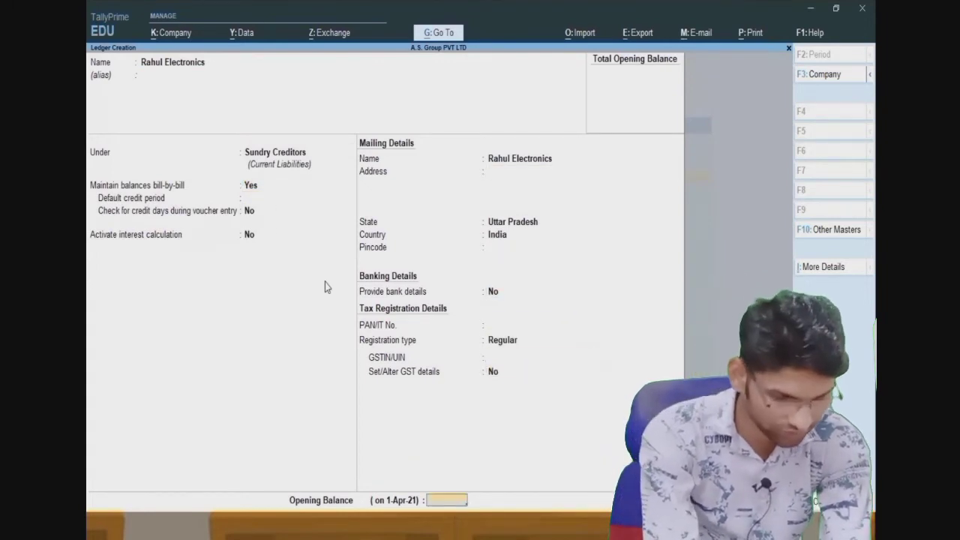
key(Return)
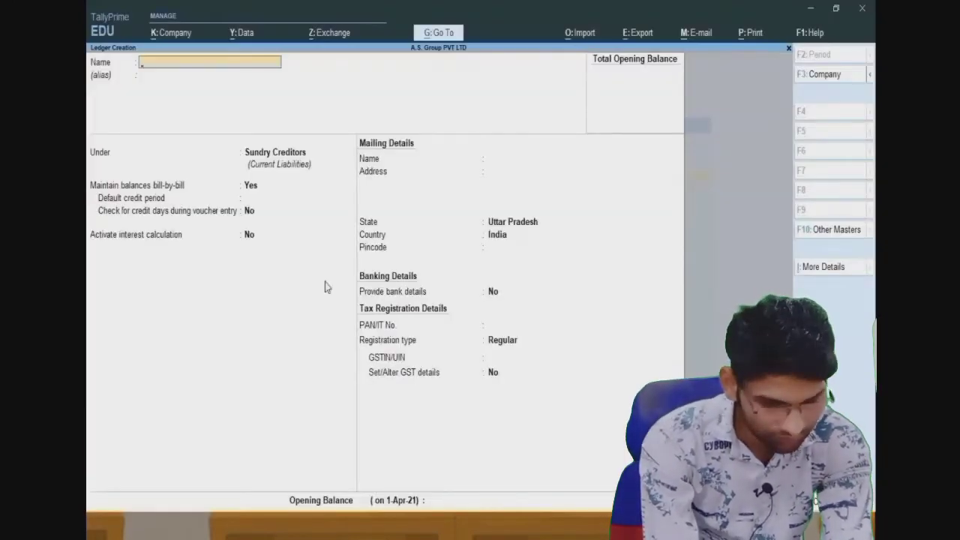
- Save a Shivam Electronics ledger under Sundry Creditors and return to the Gateway of Tally
text(Shiva)
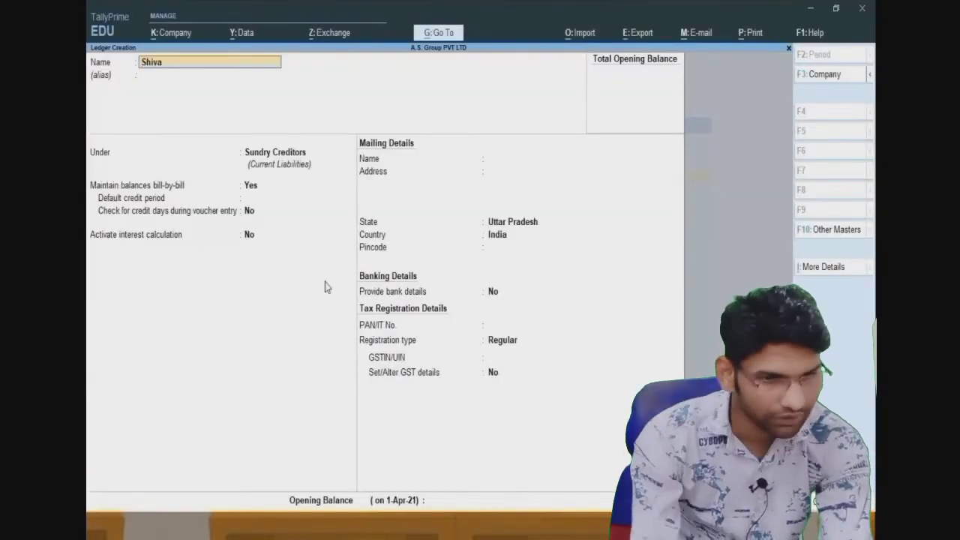
text(m Elec)
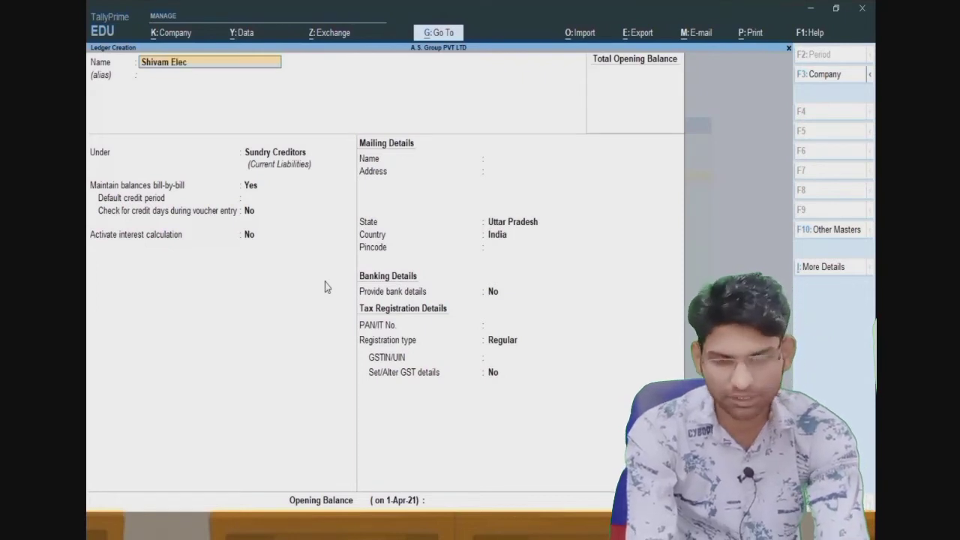
text(tronics)
key(Return)
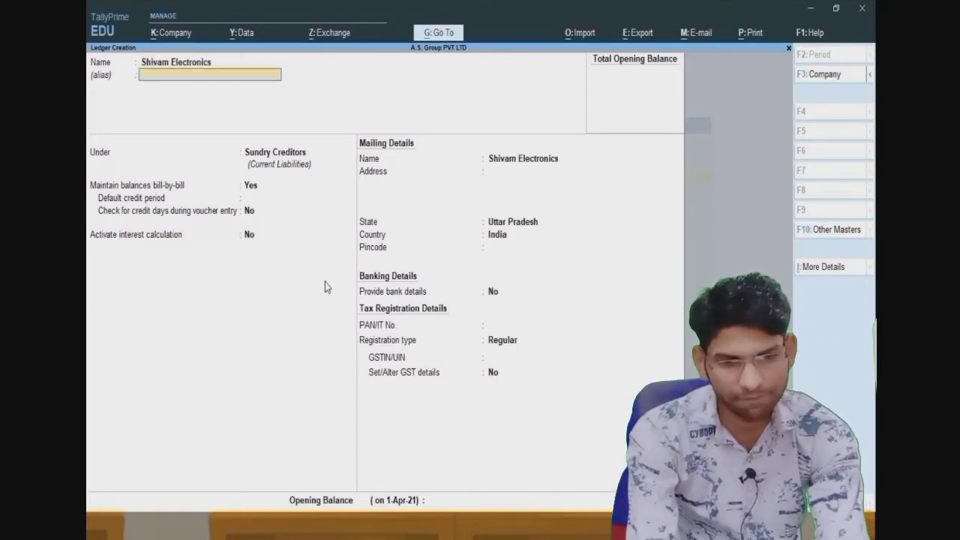
key(Return)
key(Return)
key(Return)
key(Return)
key(Return)
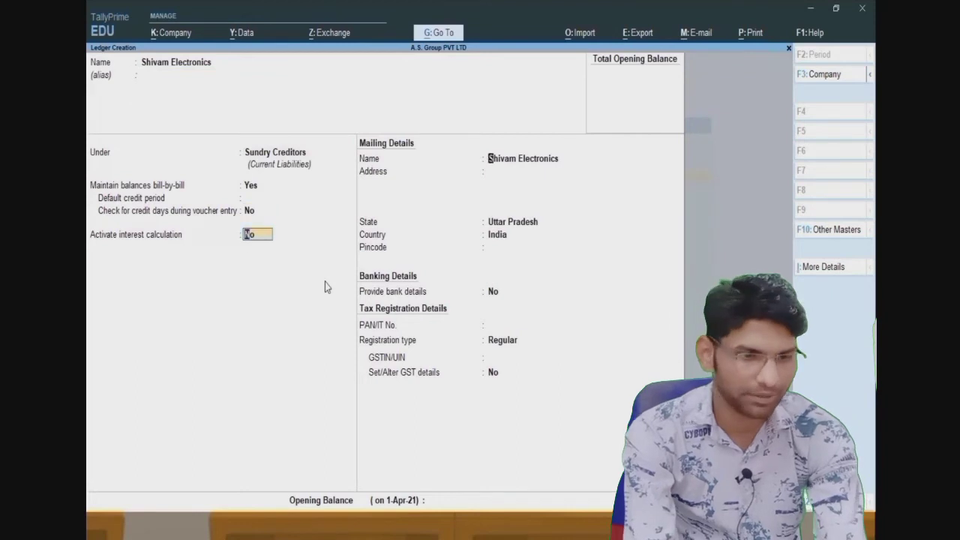
key(Return)
key(Return)
key(Return)
key(Return)
key(Return)
key(Return)
key(Return)
key(Return)
key(Return)
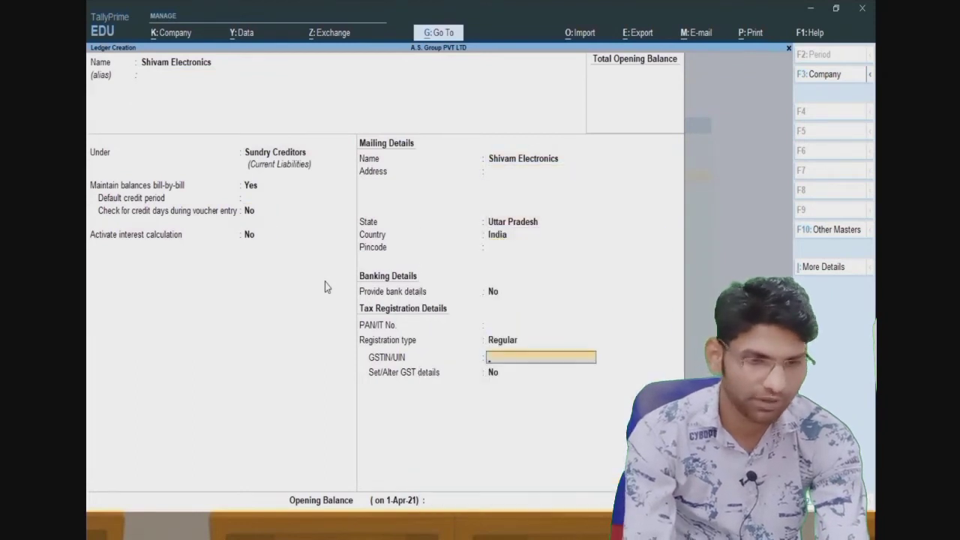
key(Return)
key(Return)
key(Return)
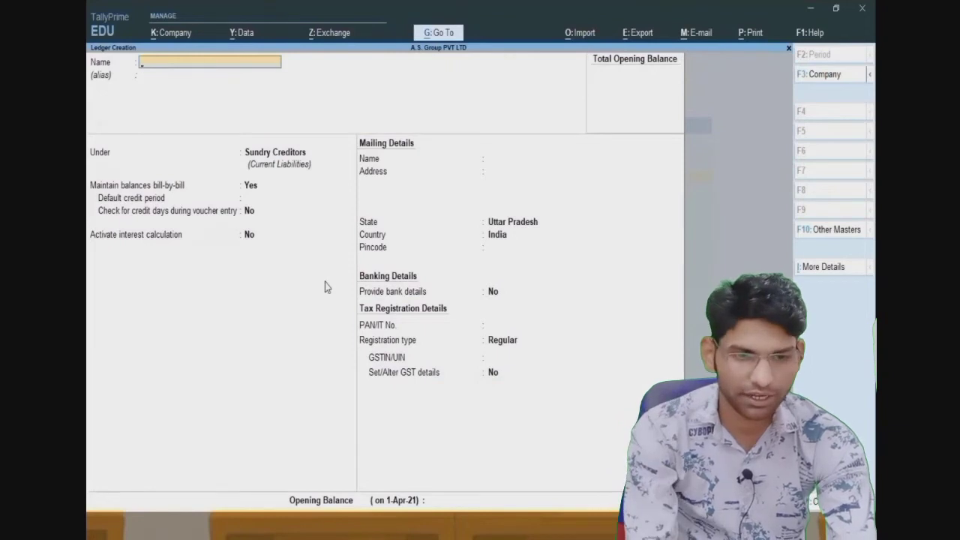
key(Escape)
key(Escape)
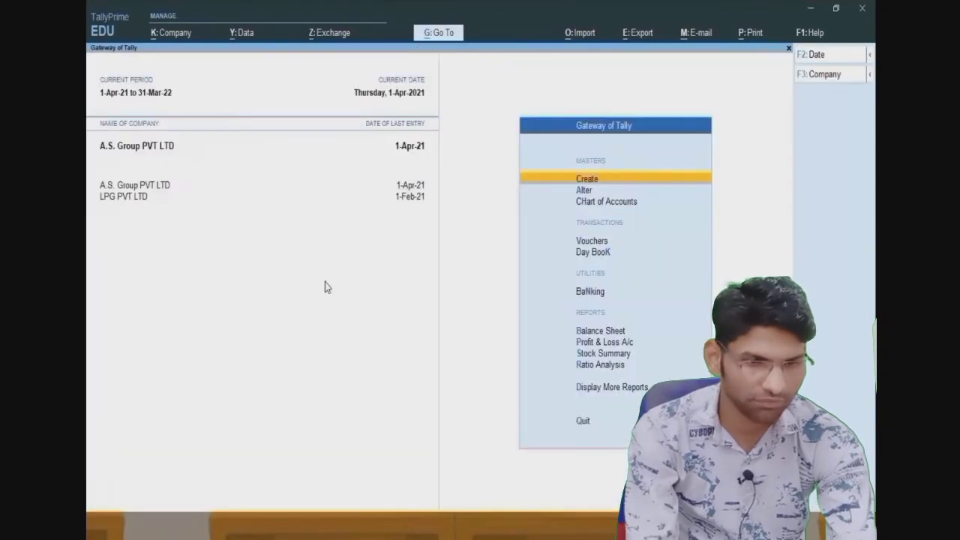
- Define two company price levels, Dealer and Retailer, and save them
key(Return)
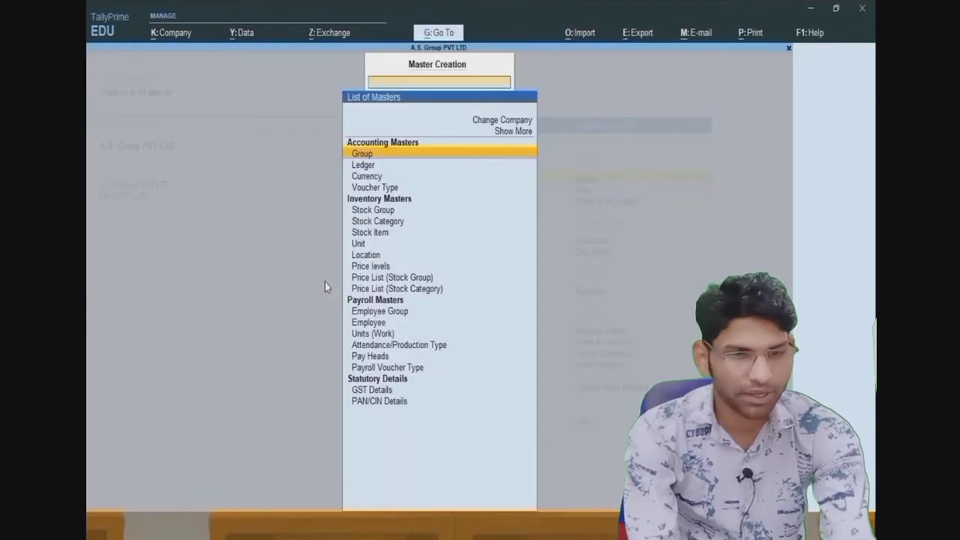
key(Down)
key(Down)
key(Down)
key(Down)
key(Down)
key(Down)
key(Down)
key(Down)
key(Down)
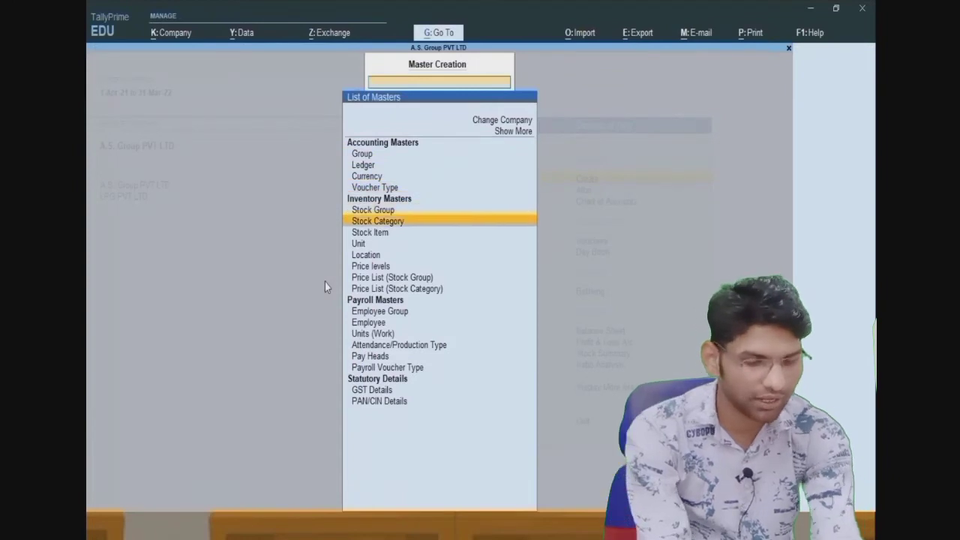
key(Return)
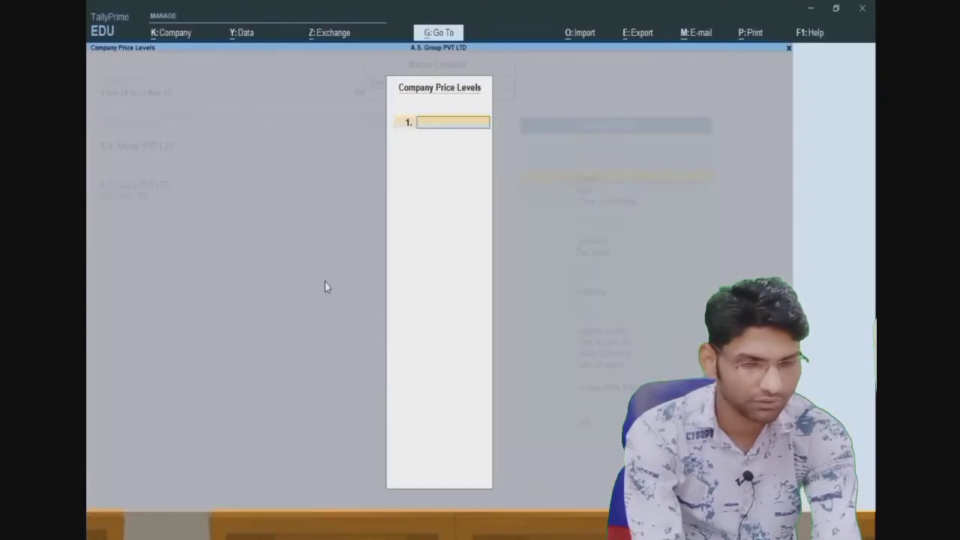
text(Dea)
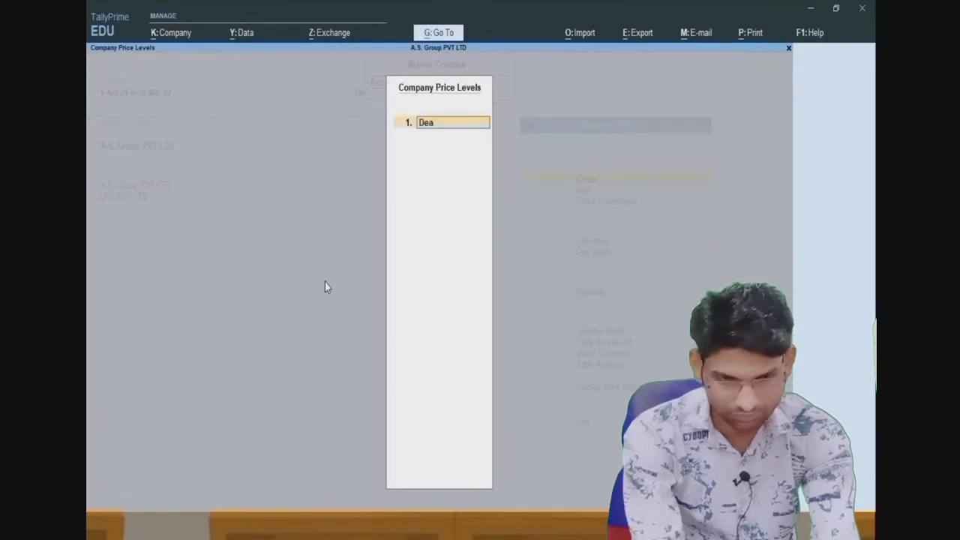
text(ler)
key(Return)
text(Rwe)
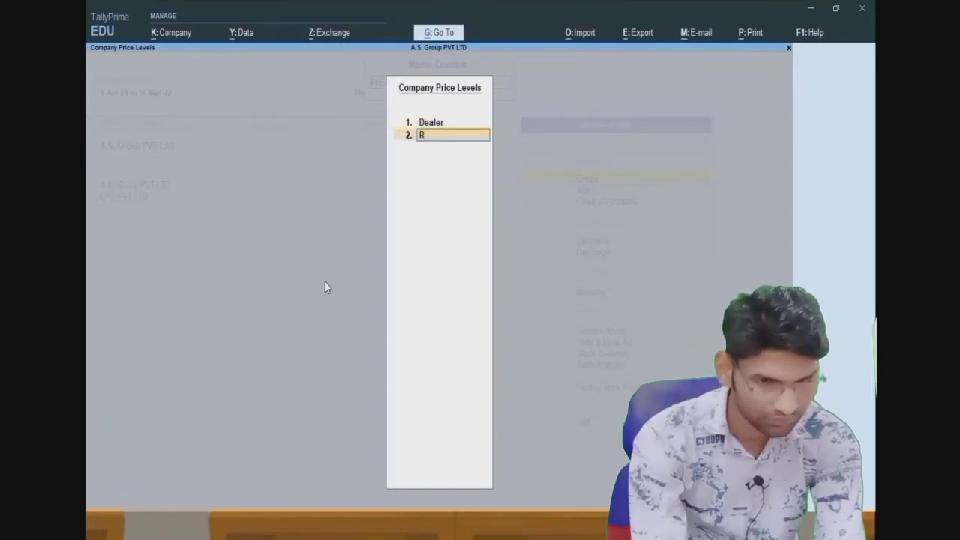
key(BackSpace)
key(BackSpace)
text(e)
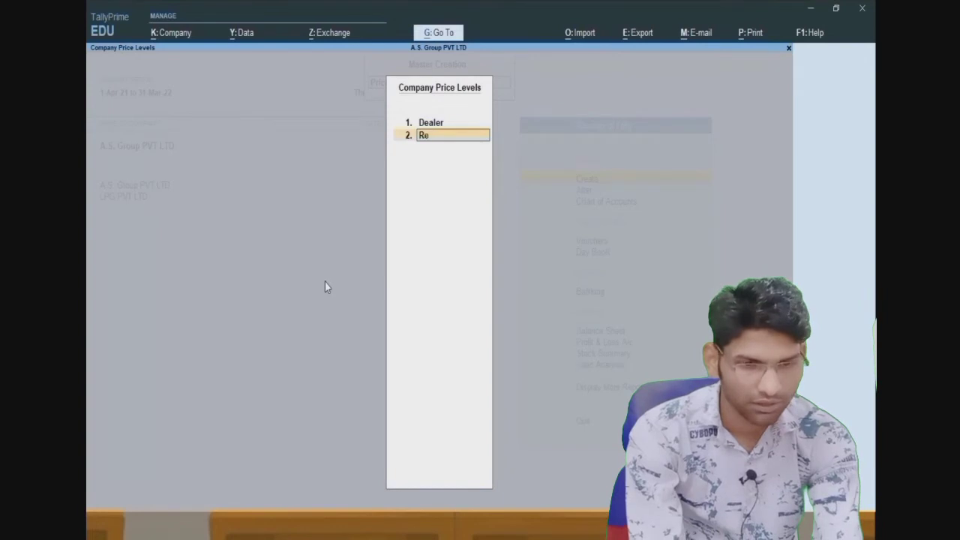
text(tailer)
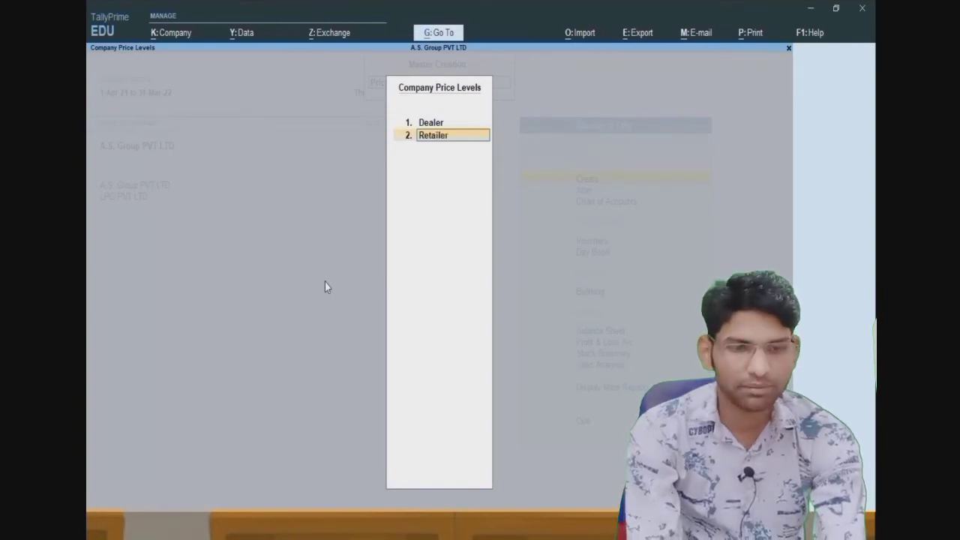
key(Return)
key(Return)
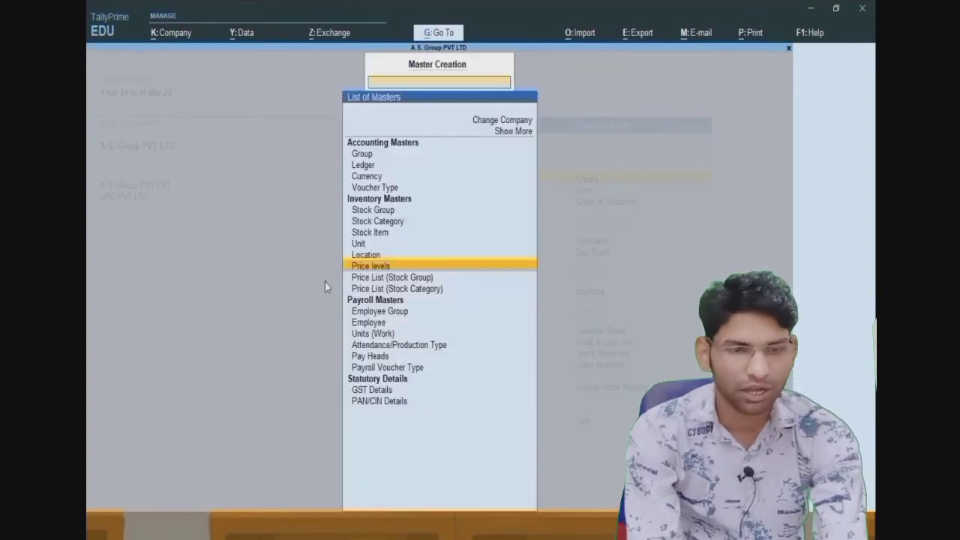
- Start a new ledger with the customer's name under Sundry Debtors
key(Up)
key(Up)
key(Up)
key(Up)
key(Up)
key(Up)
key(Up)
key(Up)
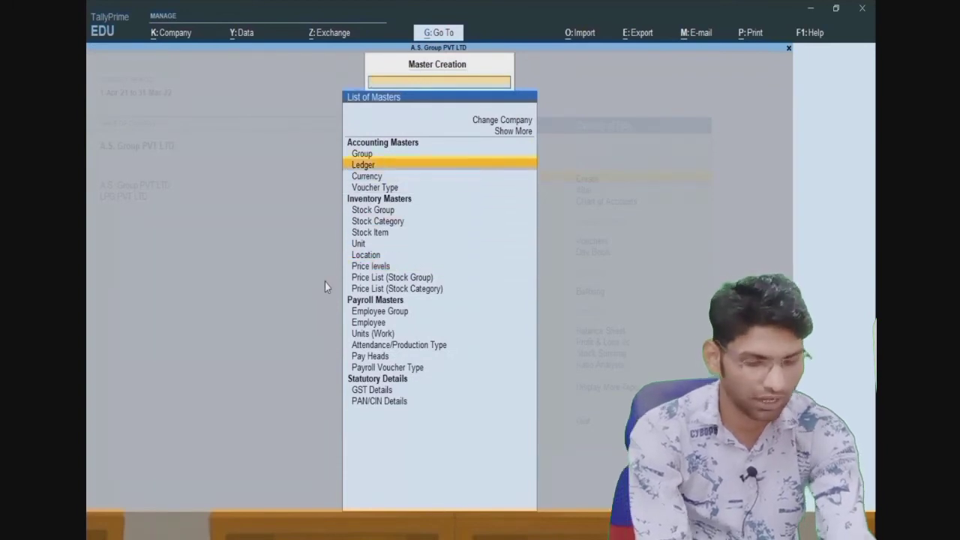
key(Return)
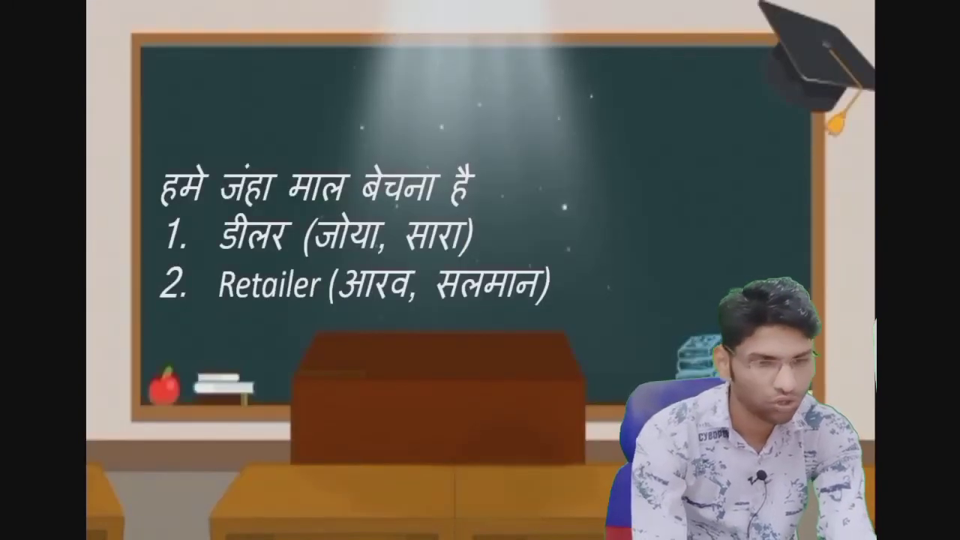
key(alt+Tab)
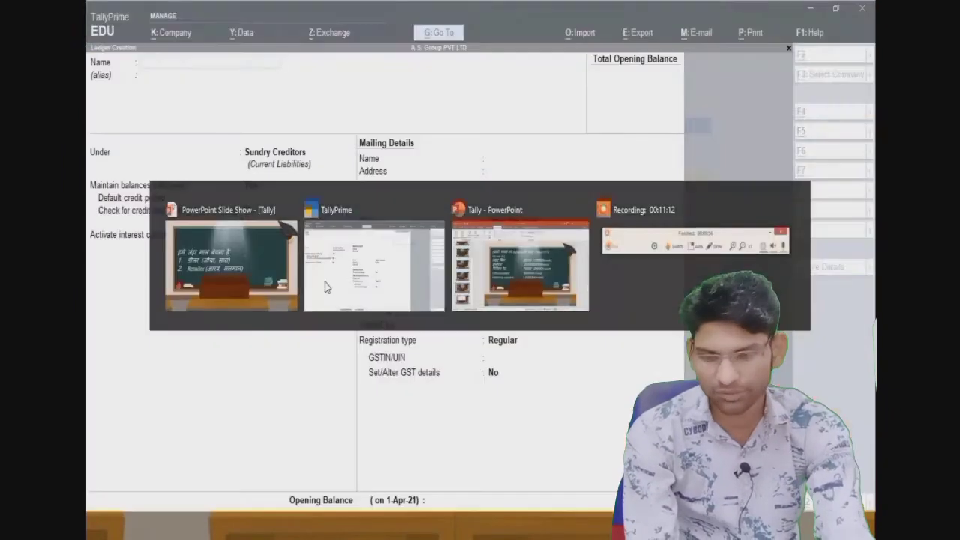
text(Zoya)
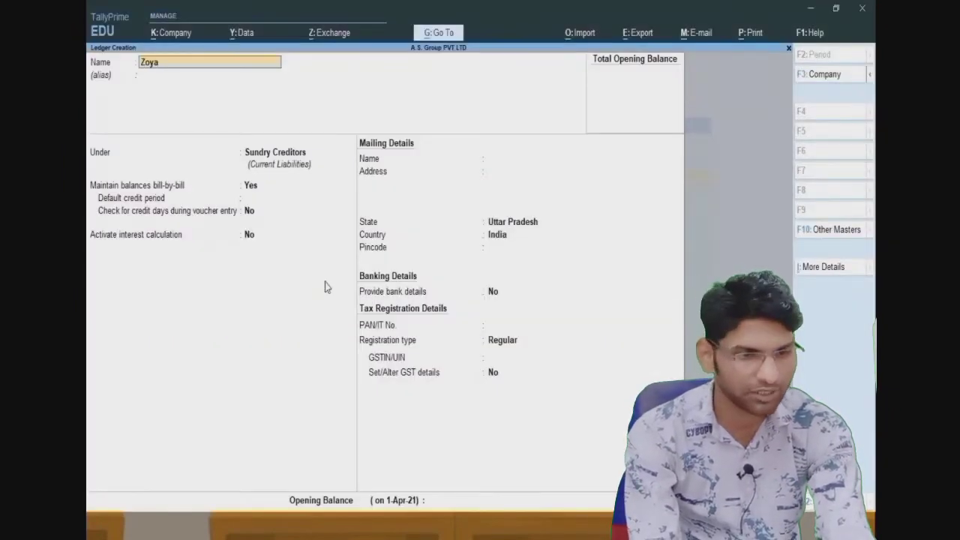
key(Return)
key(Return)
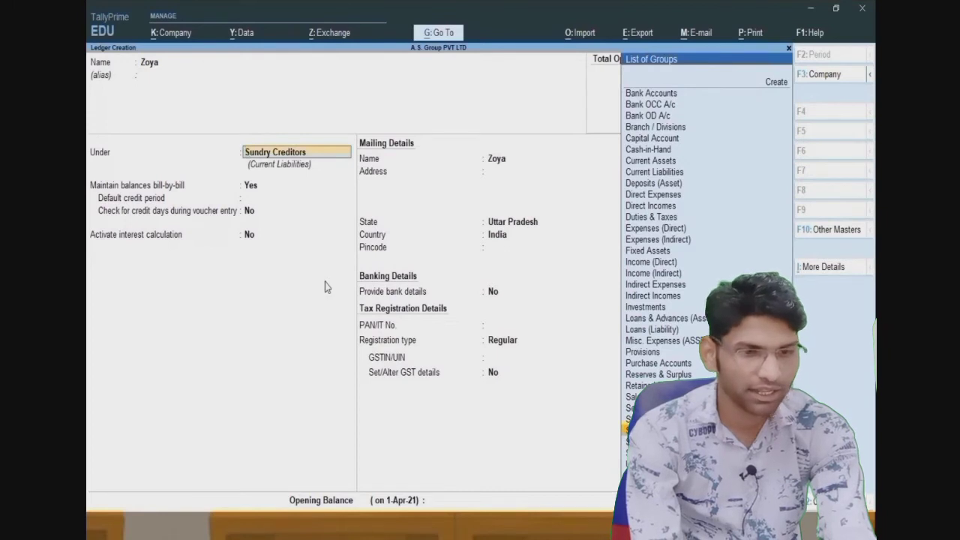
key(Down)
key(Return)
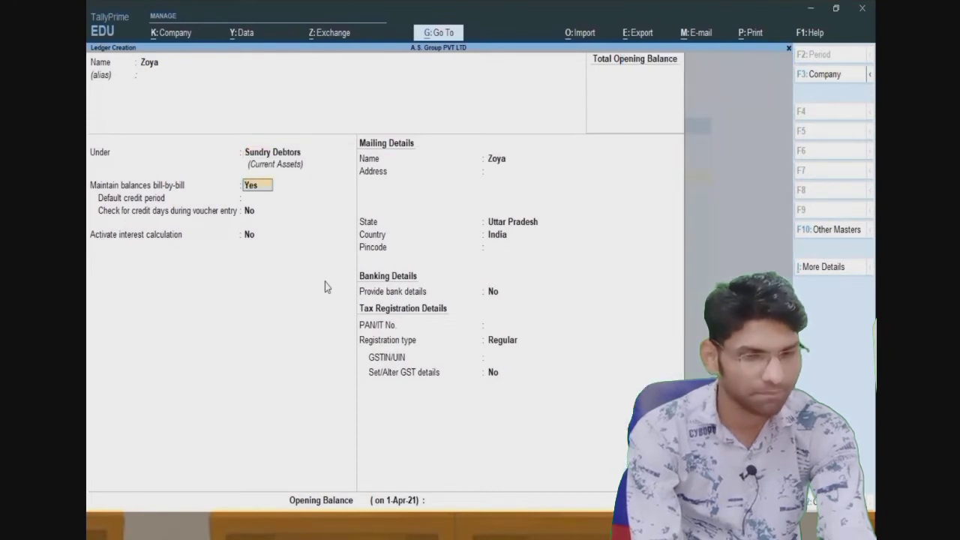
- Keep bill-by-bill balances on, skip the credit period, and leave credit-days check at No
key(Return)
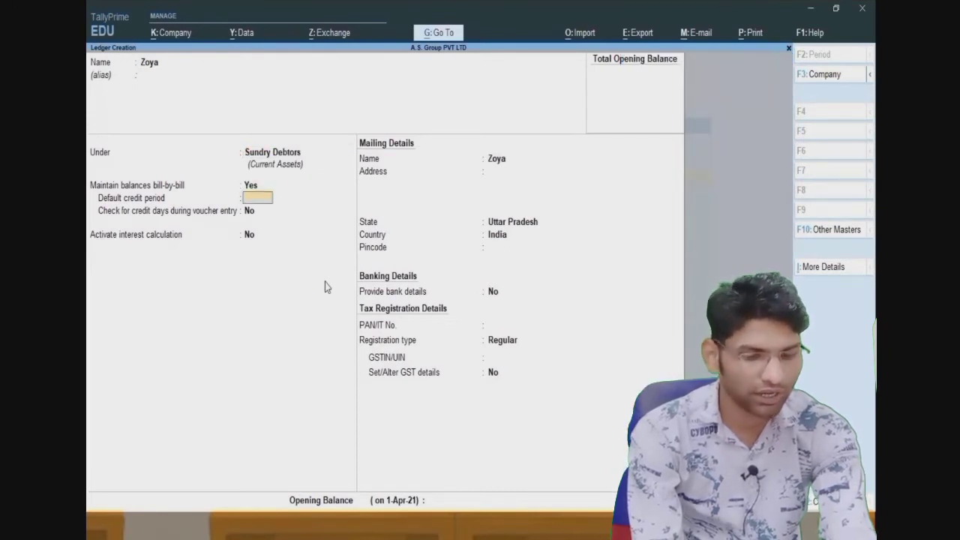
key(Return)
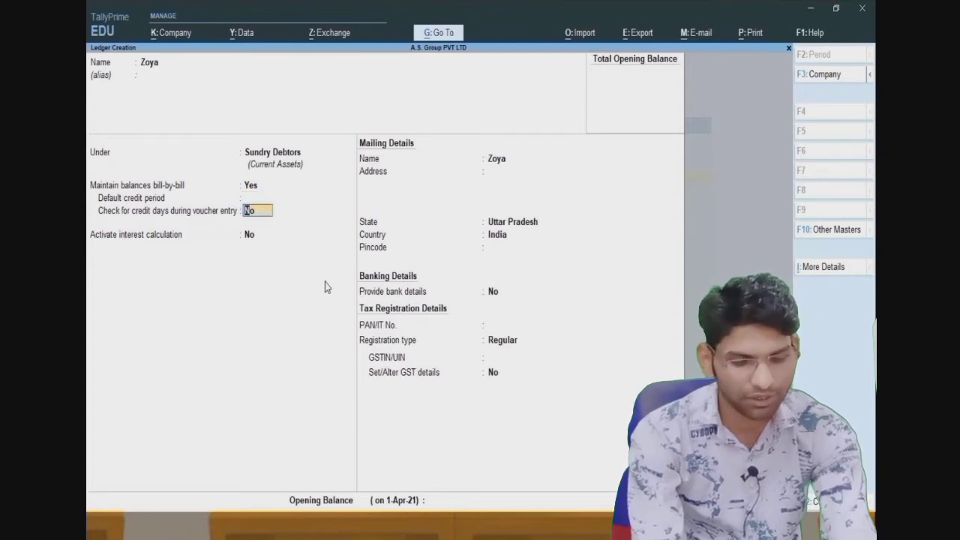
key(y)
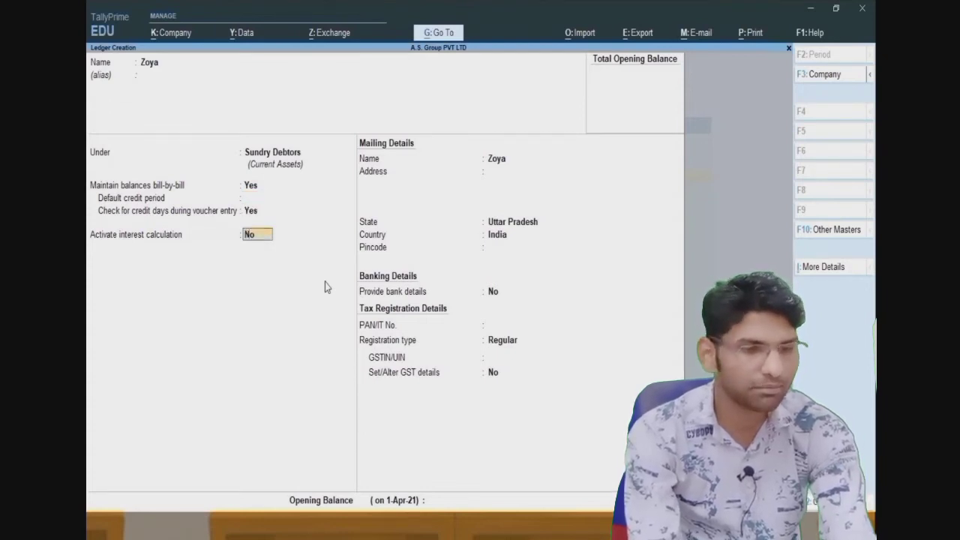
key(Up)
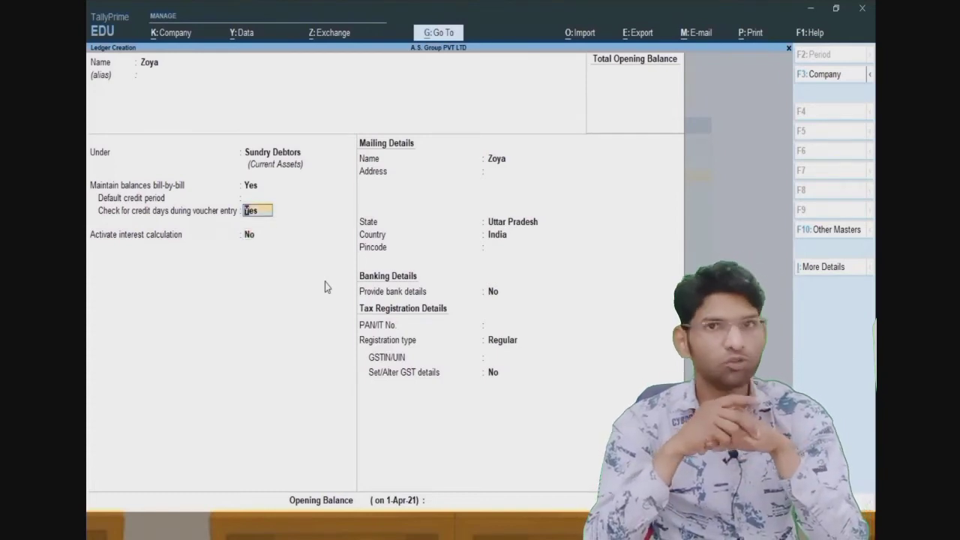
key(n)
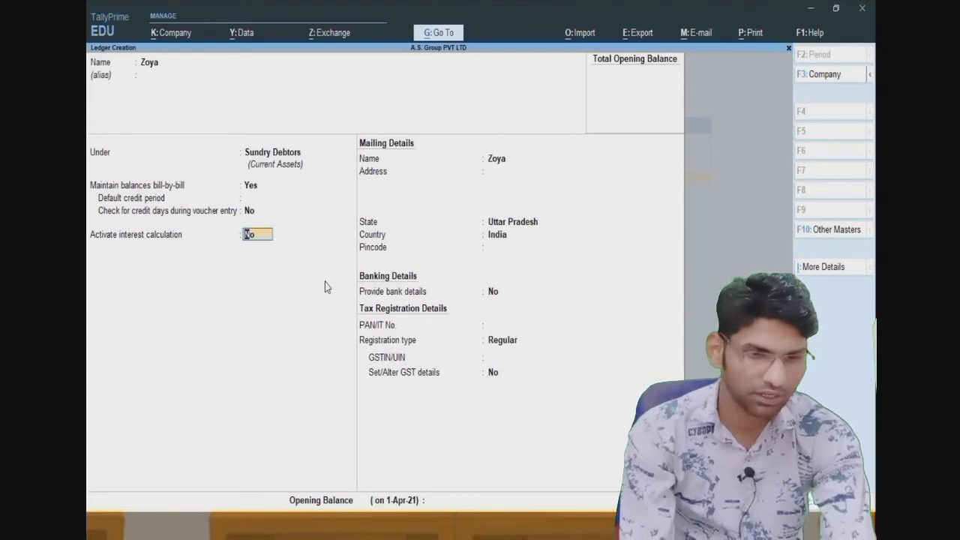
- Abandon the unfinished customer ledger and return to the Gateway of Tally
key(Escape)
key(Escape)
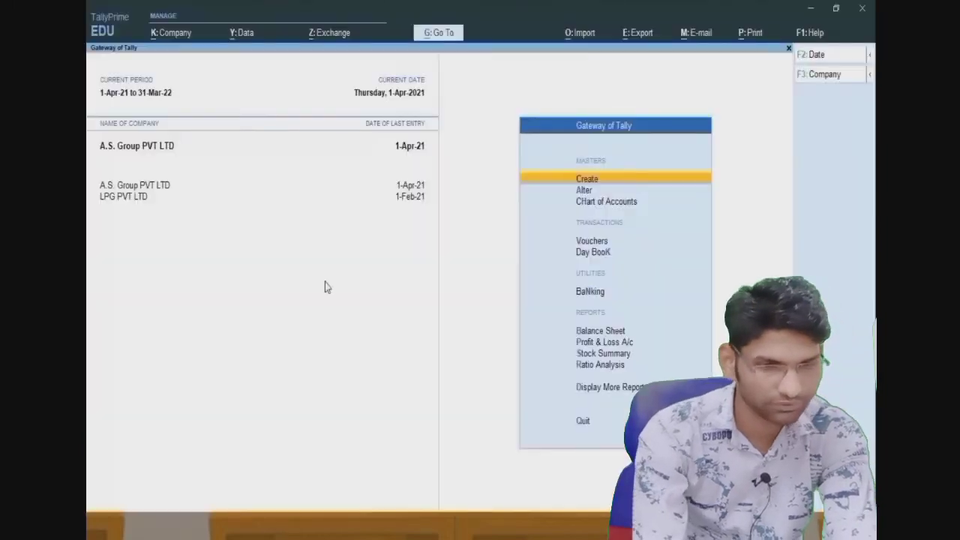
- Create the customer ledger 'Zoya' under Sundry Debtors and save it
key(Return)
key(Down)
key(Return)
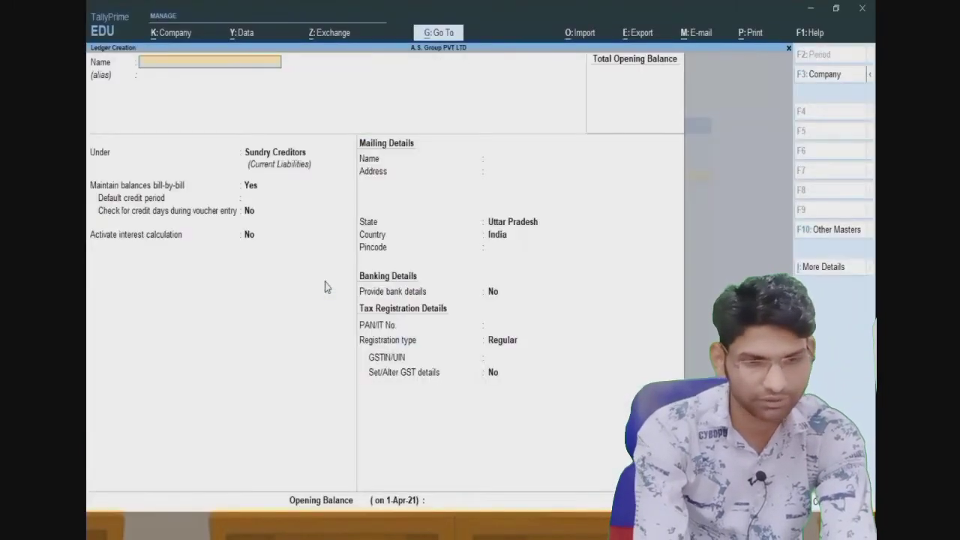
text(Zoya)
key(Return)
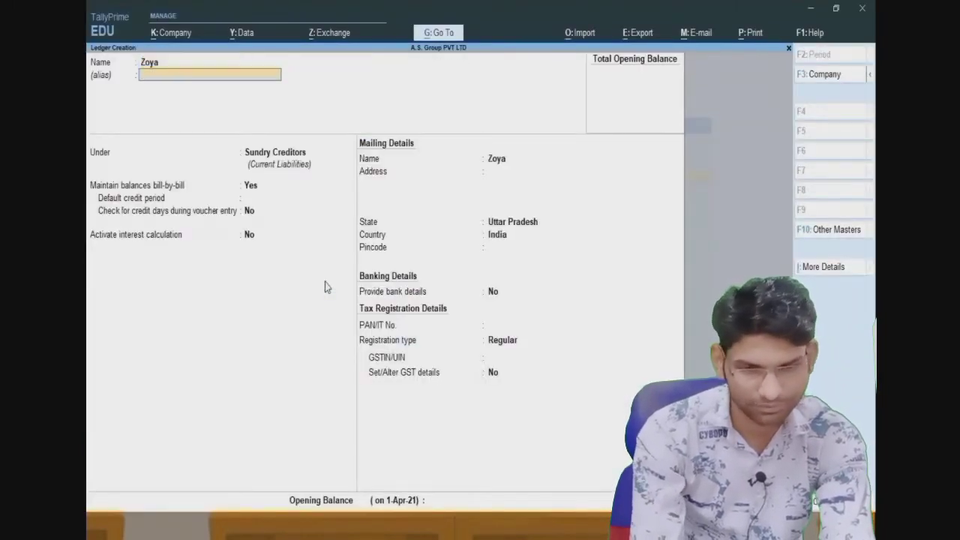
key(Return)
key(Return)
key(Return)
key(Return)
key(BackSpace)
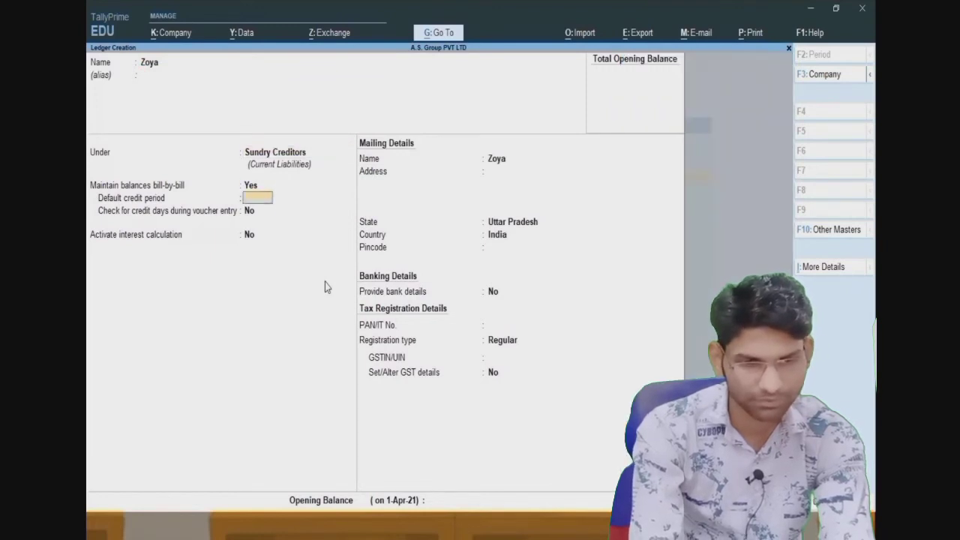
key(BackSpace)
key(BackSpace)
key(BackSpace)
key(Return)
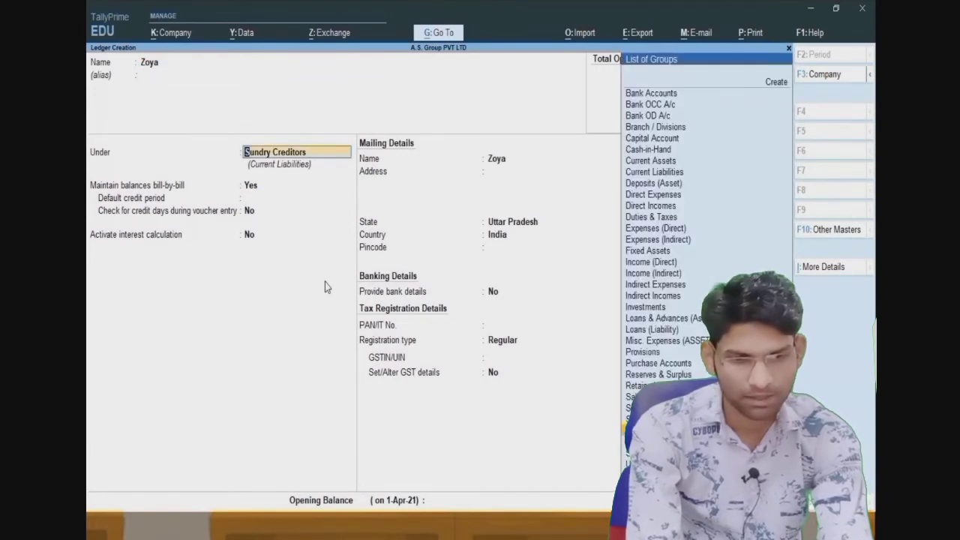
key(Down)
key(Return)
key(Return)
key(Return)
key(Return)
key(Return)
key(Return)
key(Return)
key(Return)
key(Return)
key(Return)
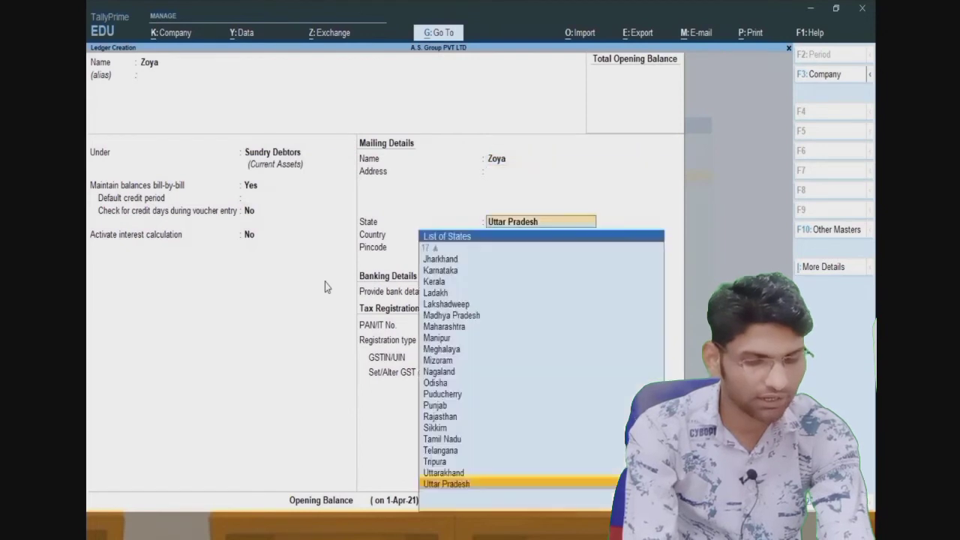
key(Return)
key(Return)
key(Return)
key(Return)
key(Return)
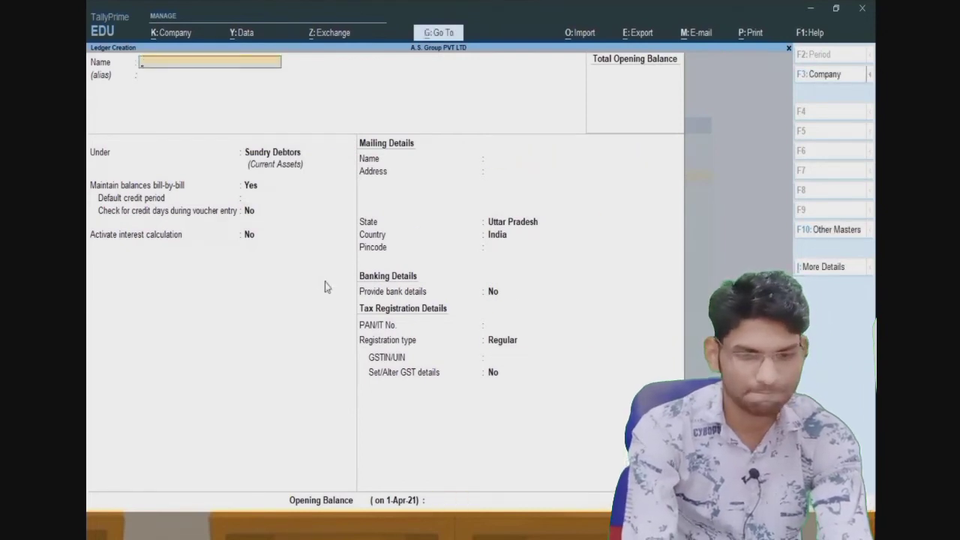
- Add ledgers 'Sara' and 'Aara' with Uttar Pradesh state and Regular registration
text(Sara)
key(Return)
key(Return)
key(Return)
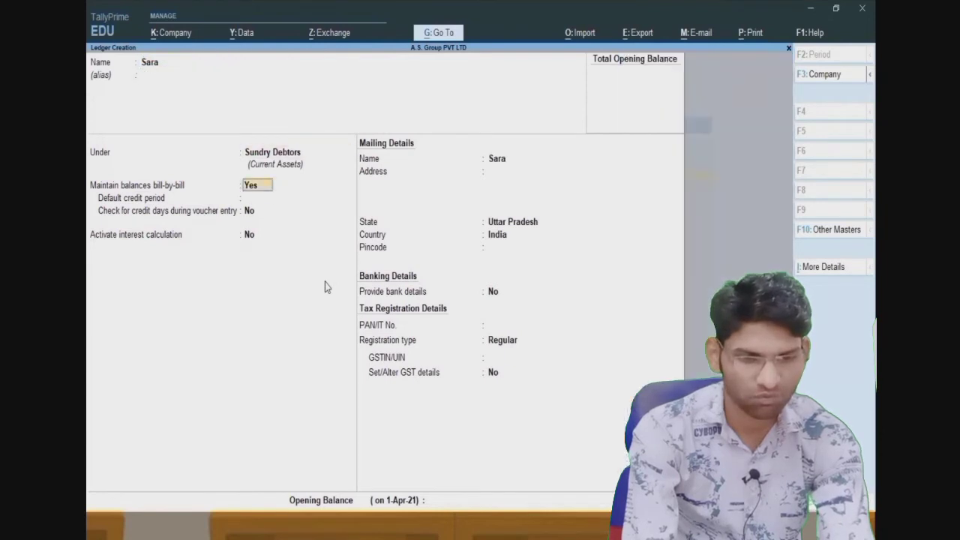
key(Return)
key(Return)
key(Return)
key(Return)
key(Return)
key(Return)
key(Return)
key(Return)
key(Return)
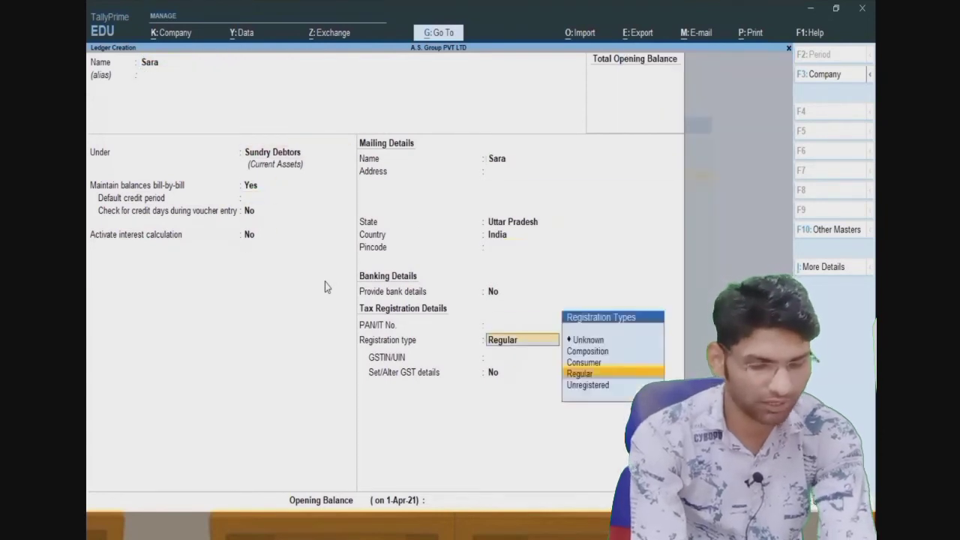
key(Return)
key(Return)
key(Return)
key(Return)
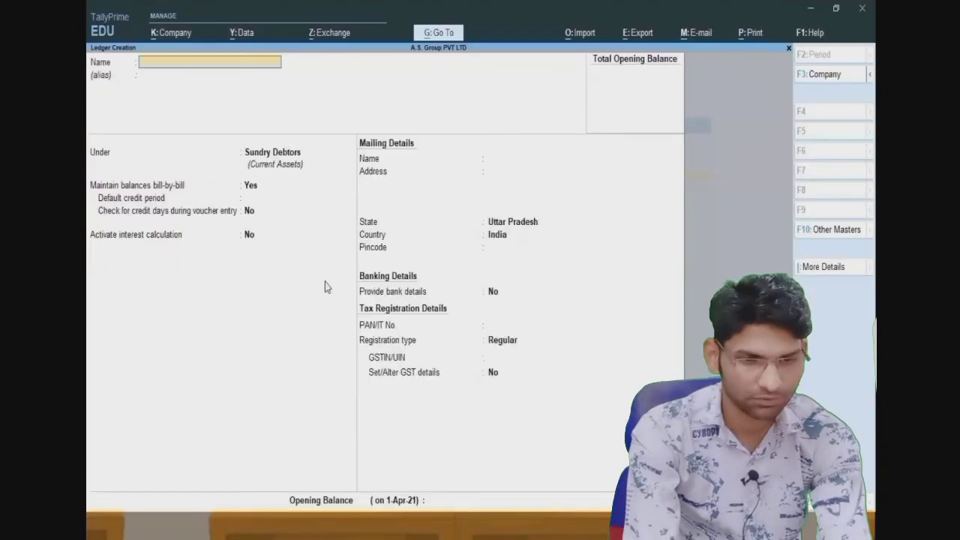
text(Aara)
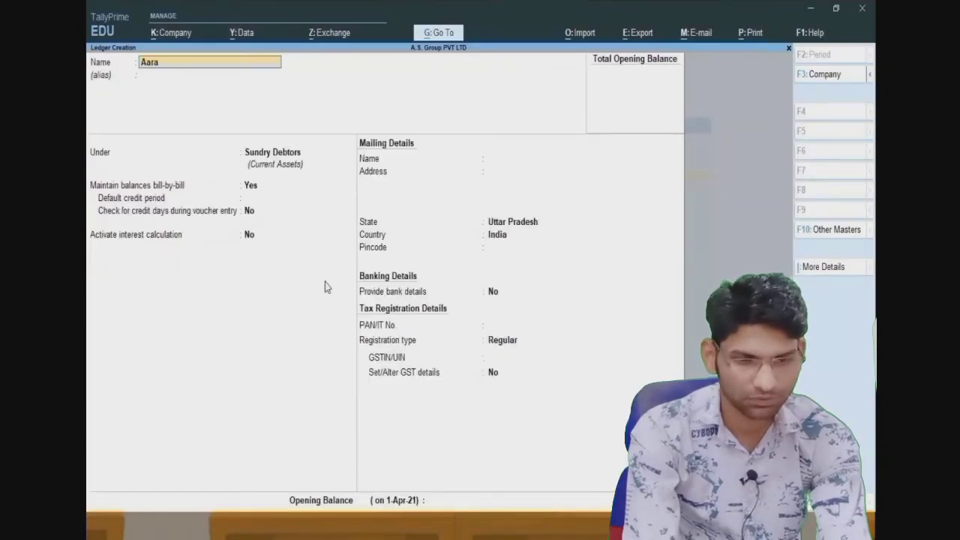
key(Return)
key(Return)
key(Return)
key(Return)
key(Return)
key(Return)
key(Return)
key(Return)
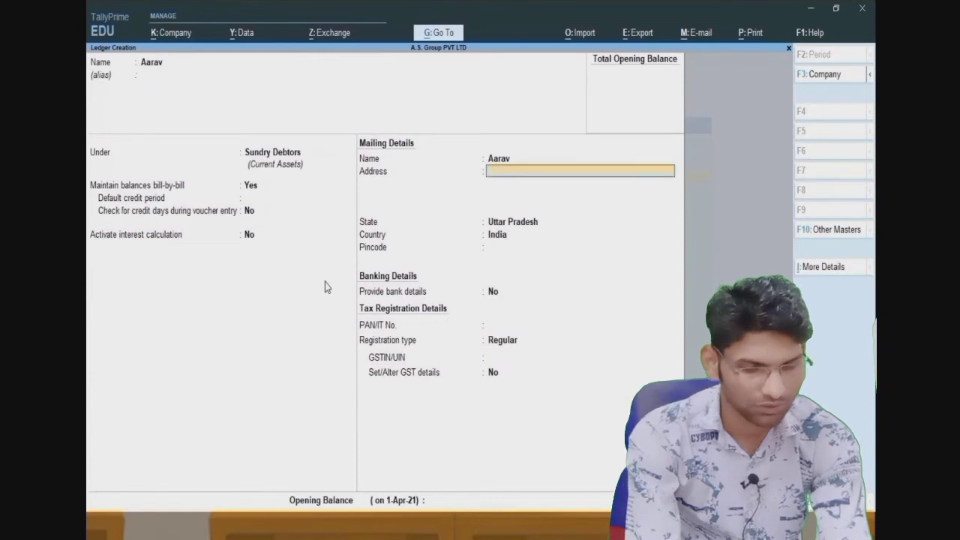
key(Return)
key(Return)
key(Return)
key(Return)
key(Return)
key(Return)
key(Return)
key(Return)
key(Return)
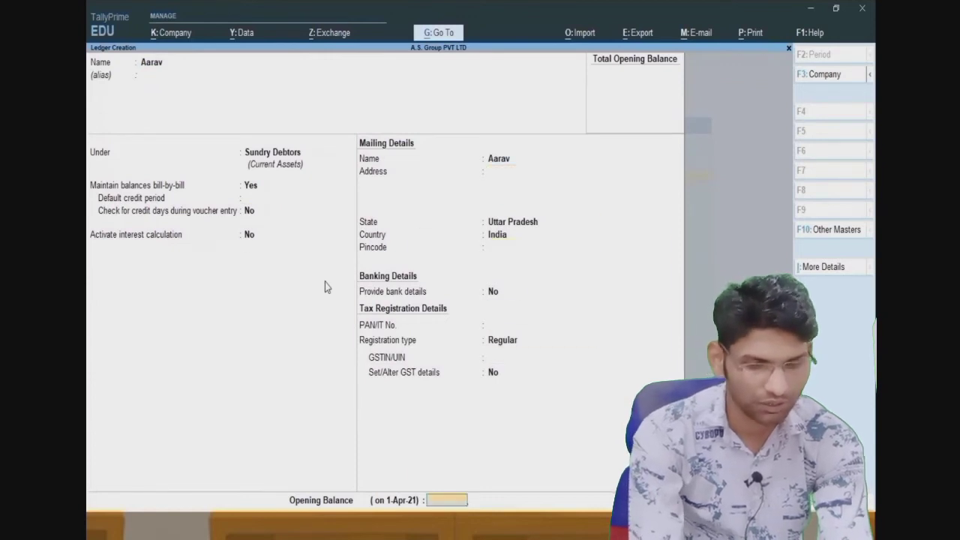
key(Return)
- Enter a 'Salman' ledger, correcting its capitalisation, accepting Uttar Pradesh and Regular registration
text(Sa)
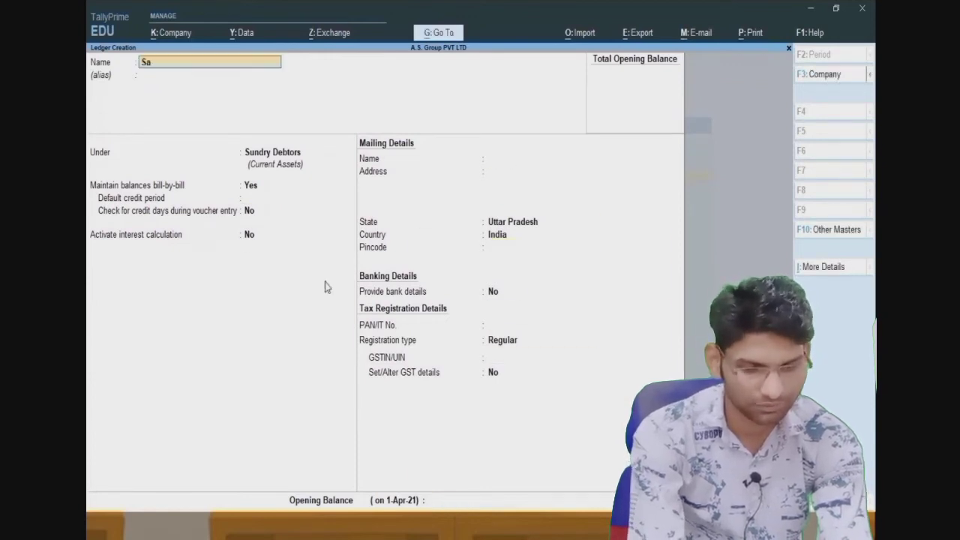
text(LMAN)
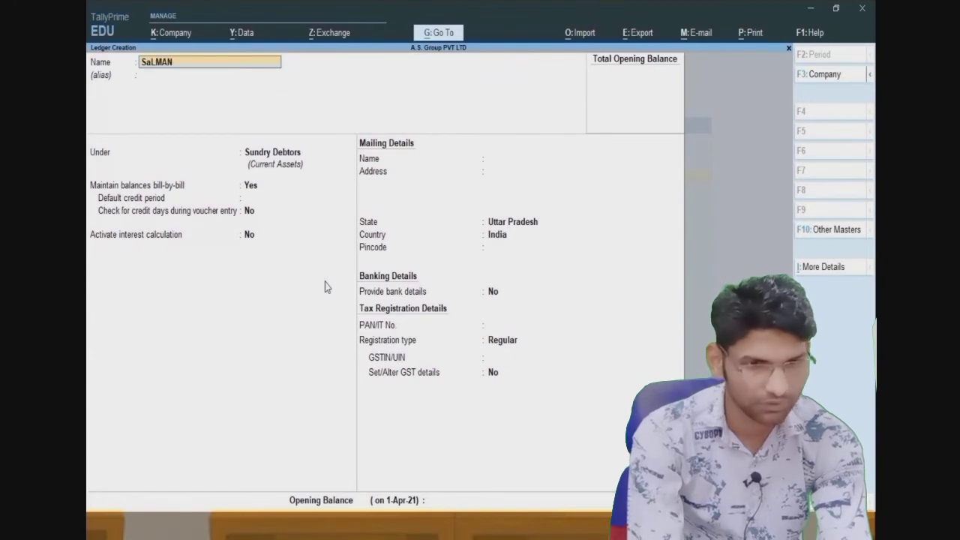
key(BackSpace)
key(BackSpace)
key(BackSpace)
key(BackSpace)
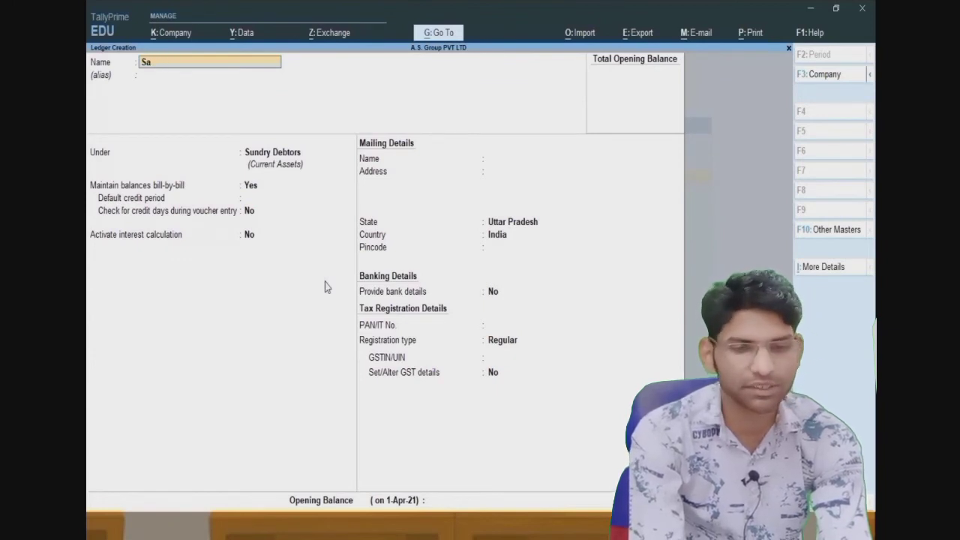
text(lman)
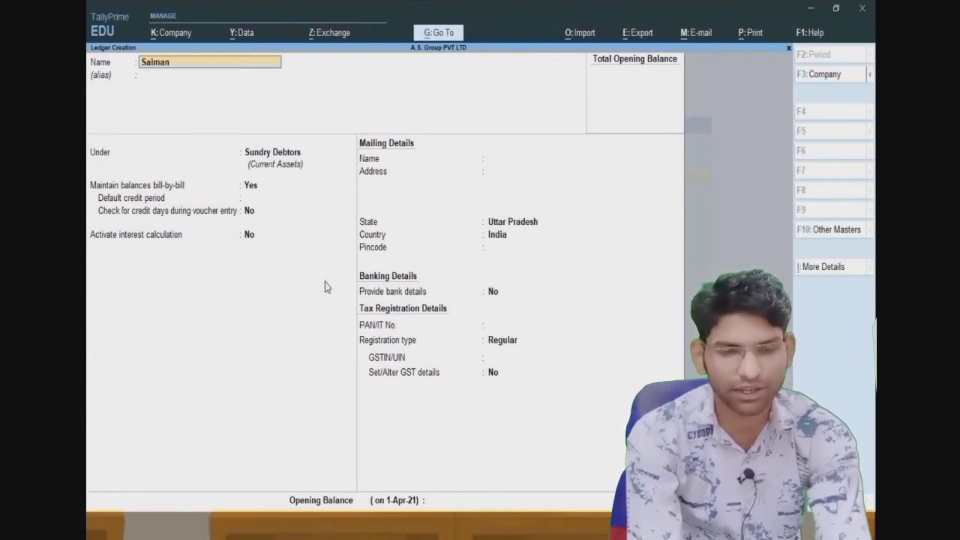
key(Return)
key(Return)
key(Return)
key(Return)
key(Return)
key(Return)
key(Return)
key(Return)
key(Return)
key(Return)
key(Return)
key(Return)
key(Return)
key(Return)
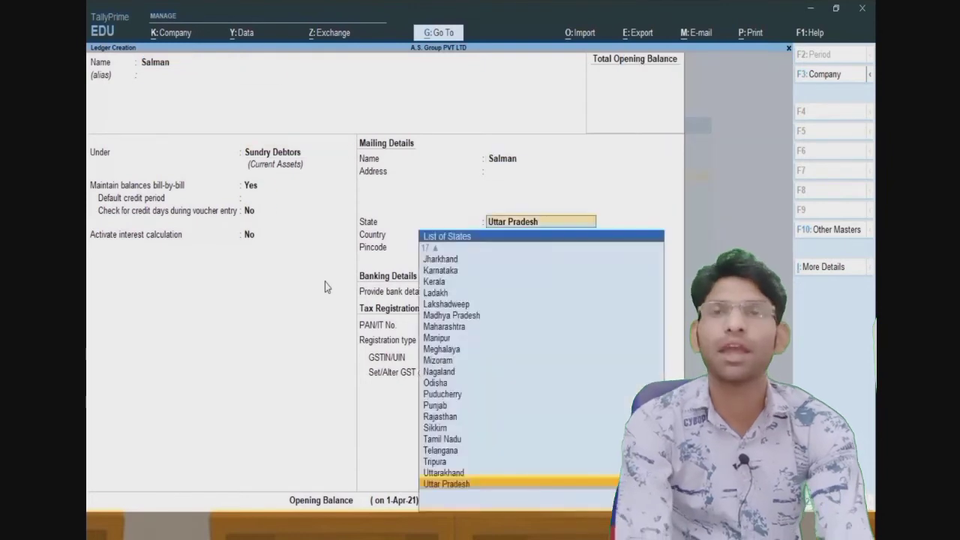
key(Return)
key(Return)
key(Return)
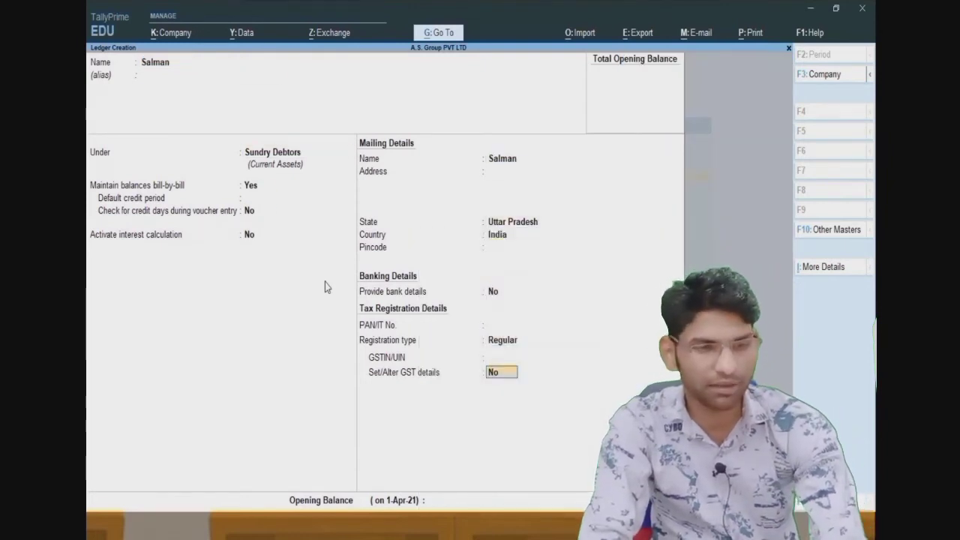
key(Return)
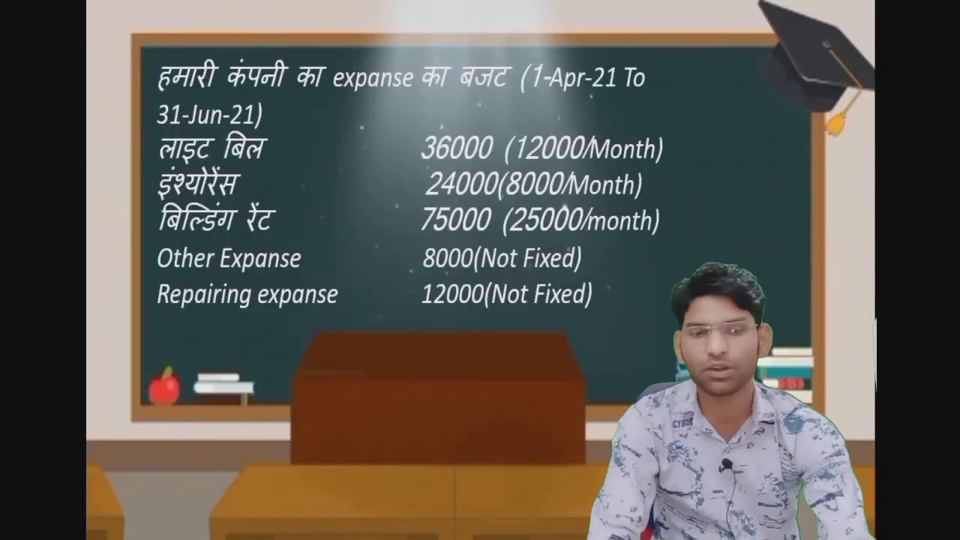
- Return to TallyPrime and leave Ledger Creation to reach the Master Creation list
key(alt+Tab)
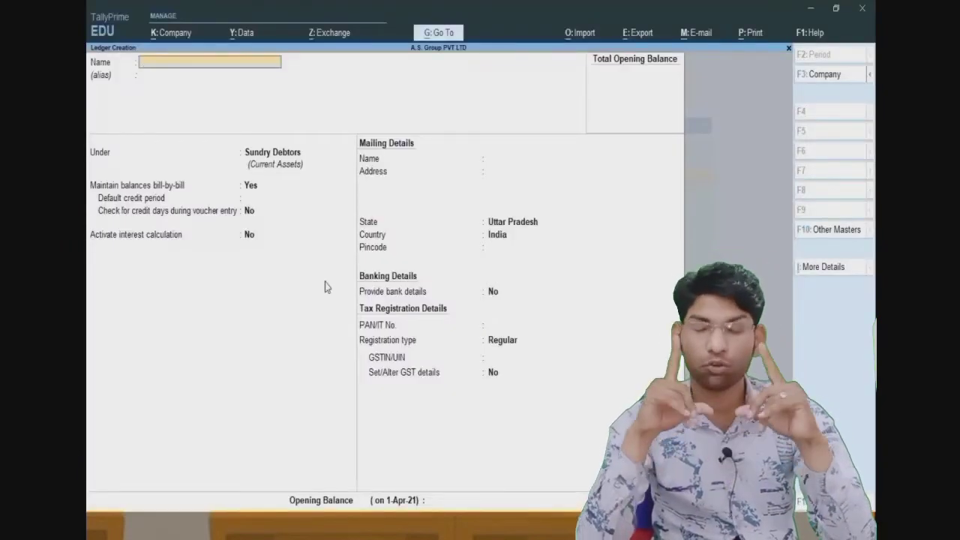
key(Escape)
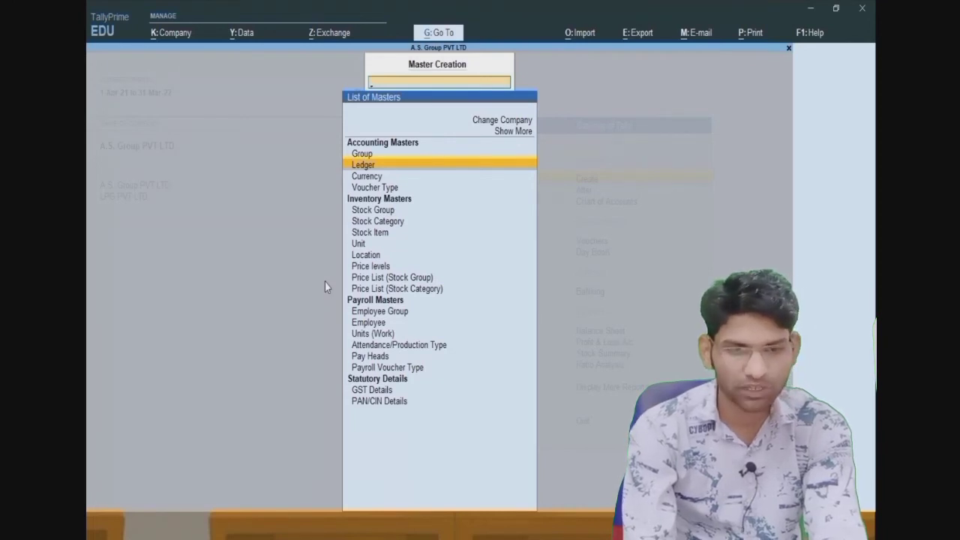
- Create a Budget master named '1st Budget 1-Apr to 31- Jun-21' under Primary
key(Up)
key(Up)
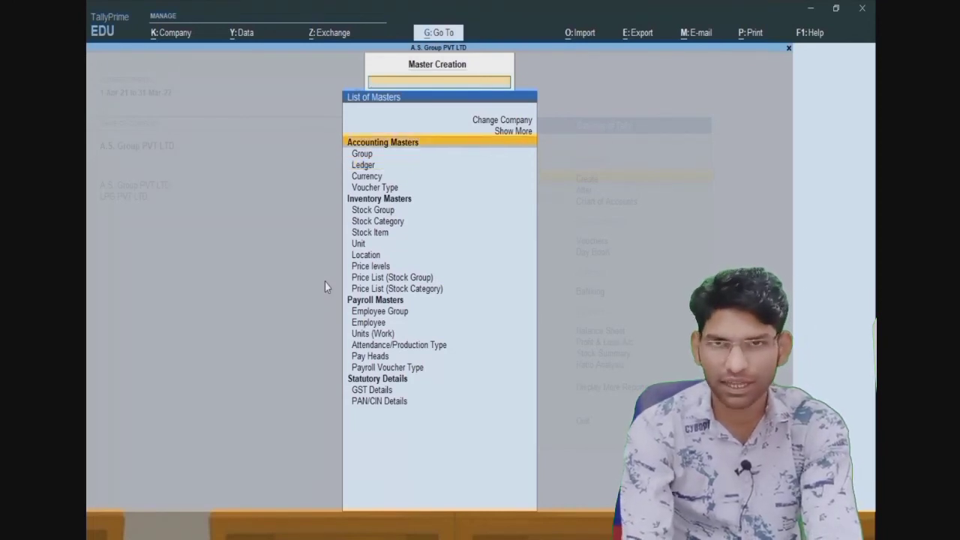
key(Return)
key(Down)
key(Down)
key(Down)
key(Down)
key(Down)
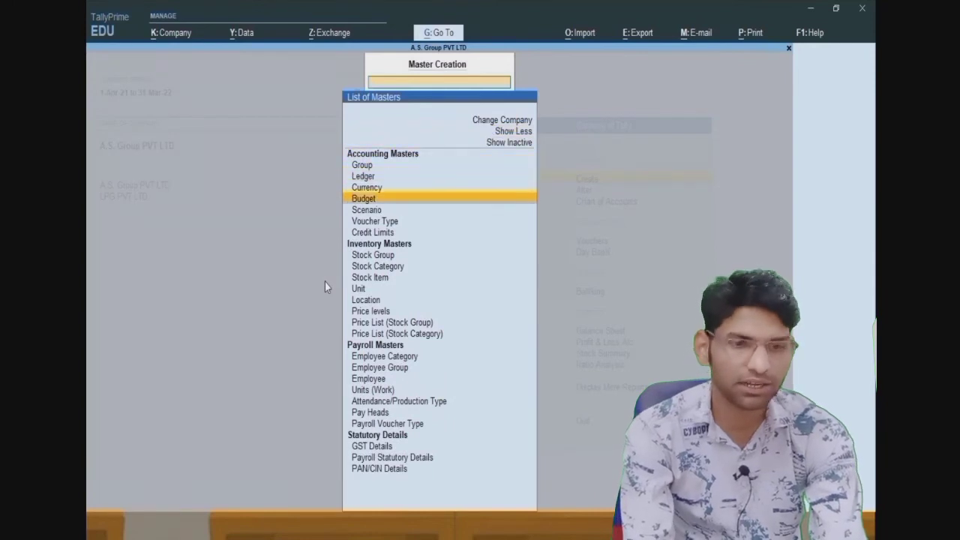
key(Return)
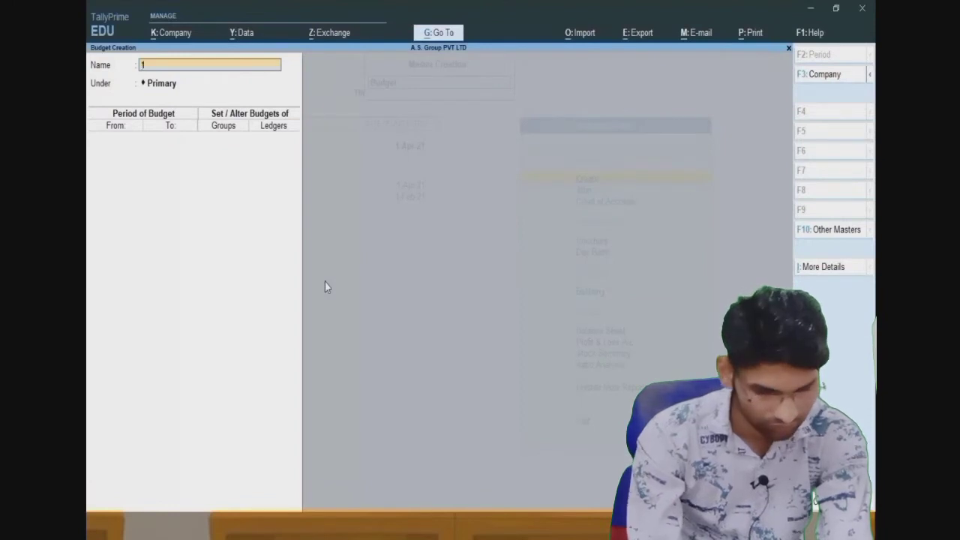
text(1st Bu)
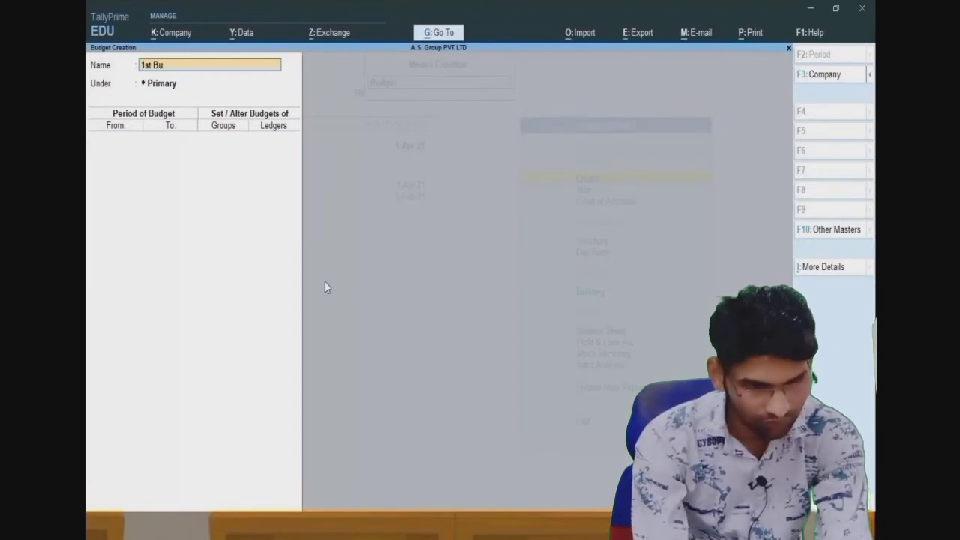
text(dget 1)
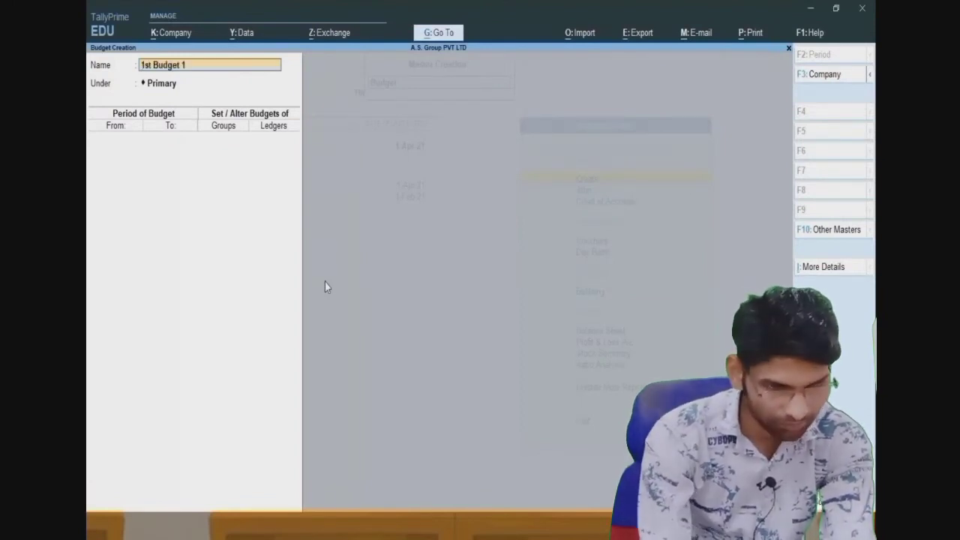
text(-Ap)
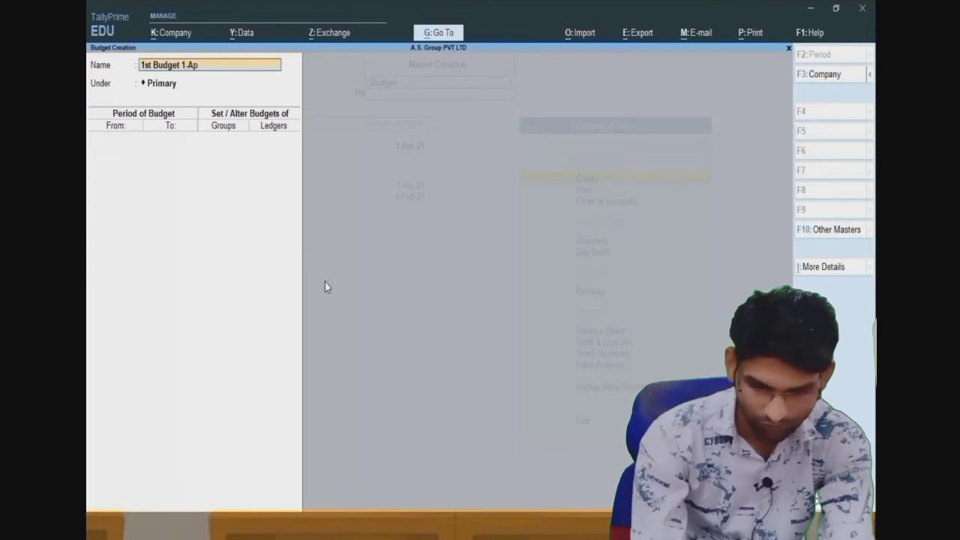
text(r to)
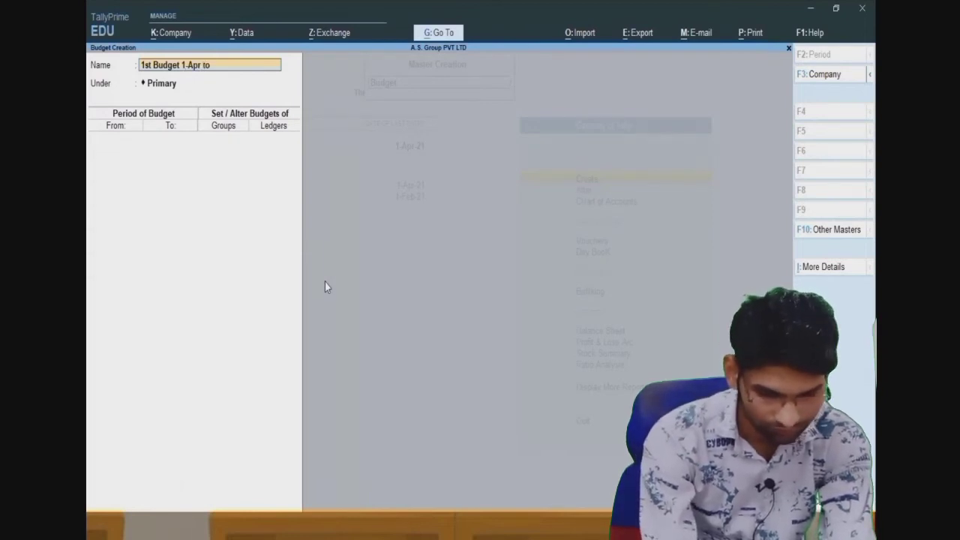
text( 1)
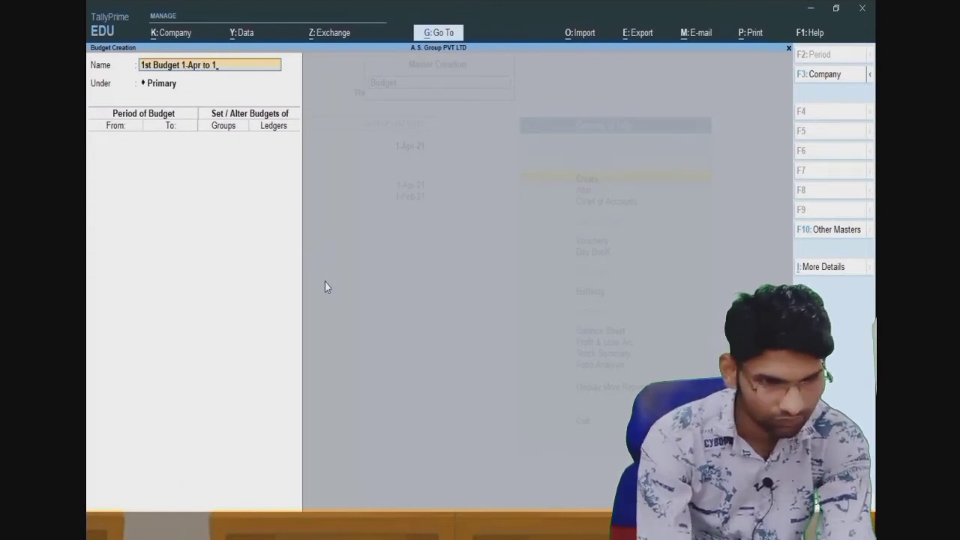
key(BackSpace)
text(31)
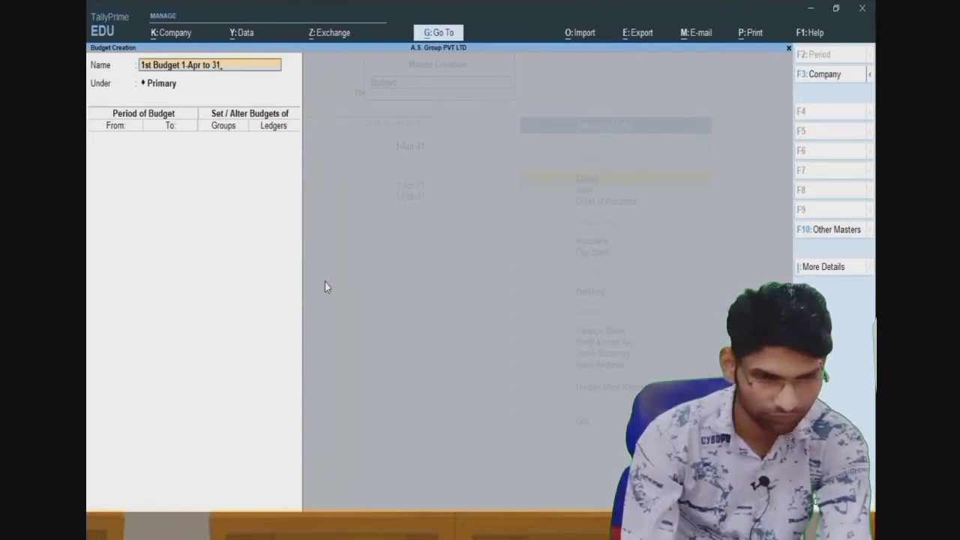
text(- Jun)
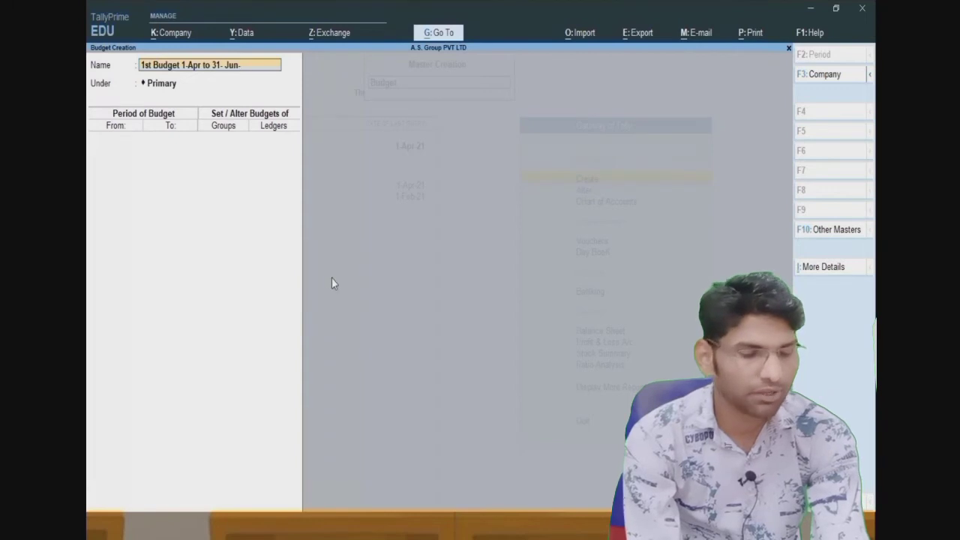
text(-21)
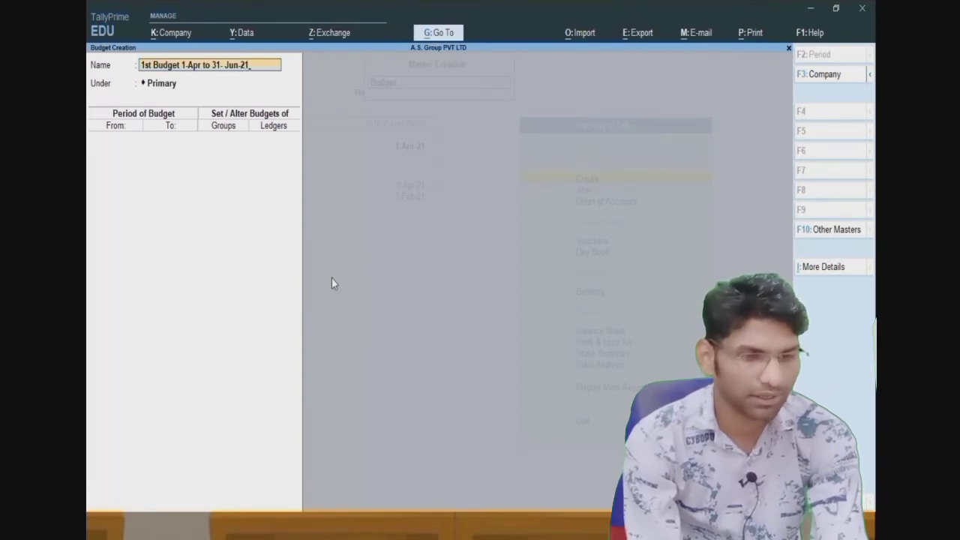
key(Return)
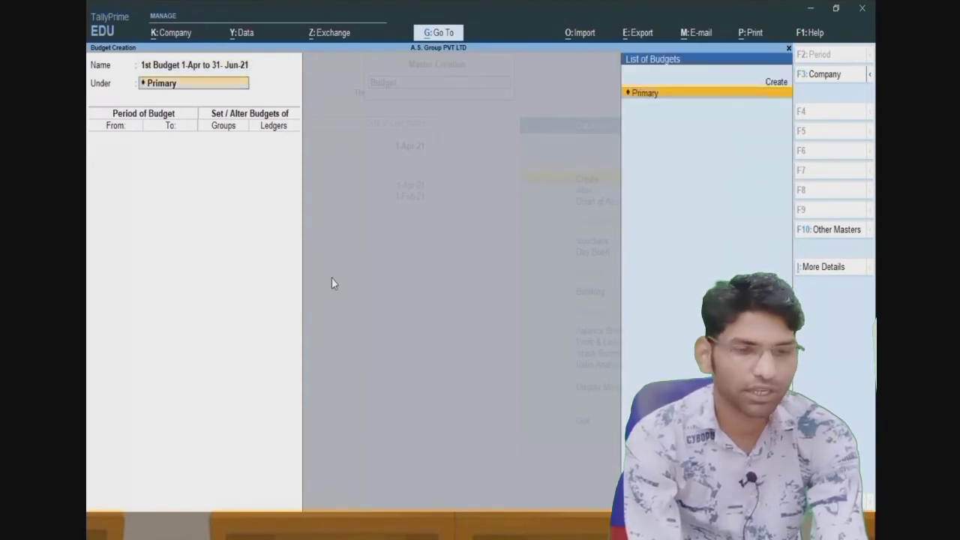
- Enter 1apr,21 as the budget's start date, then clear the To date and return to Name
key(Return)
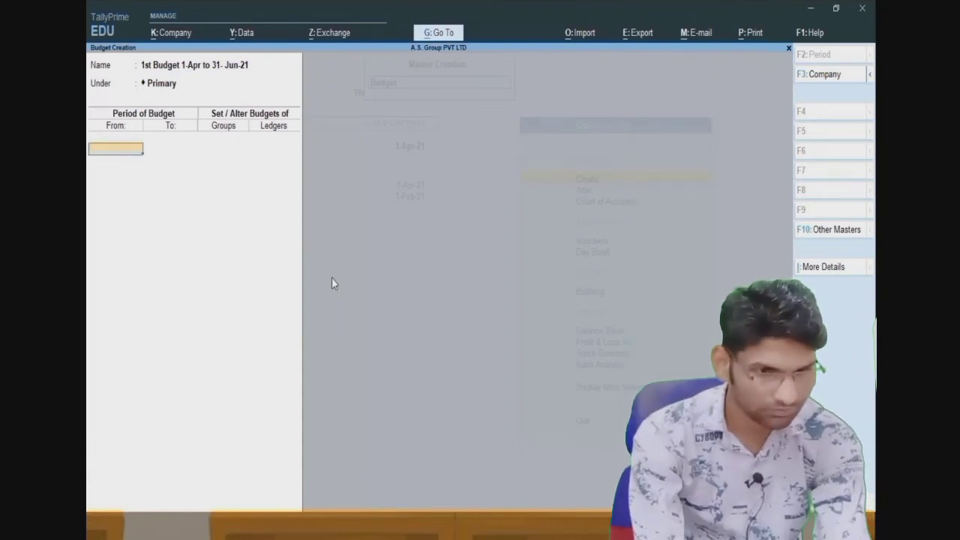
text(1)
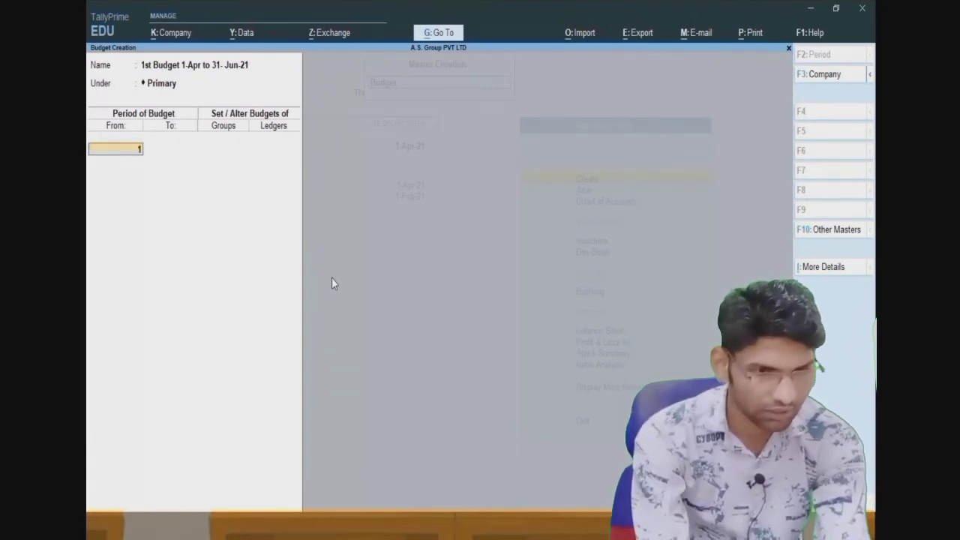
text(st)
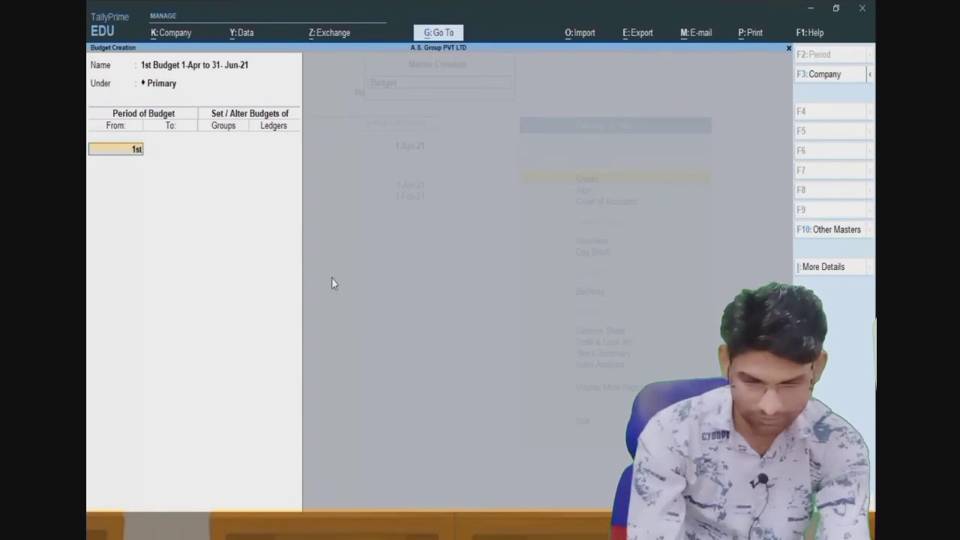
key(BackSpace)
key(BackSpace)
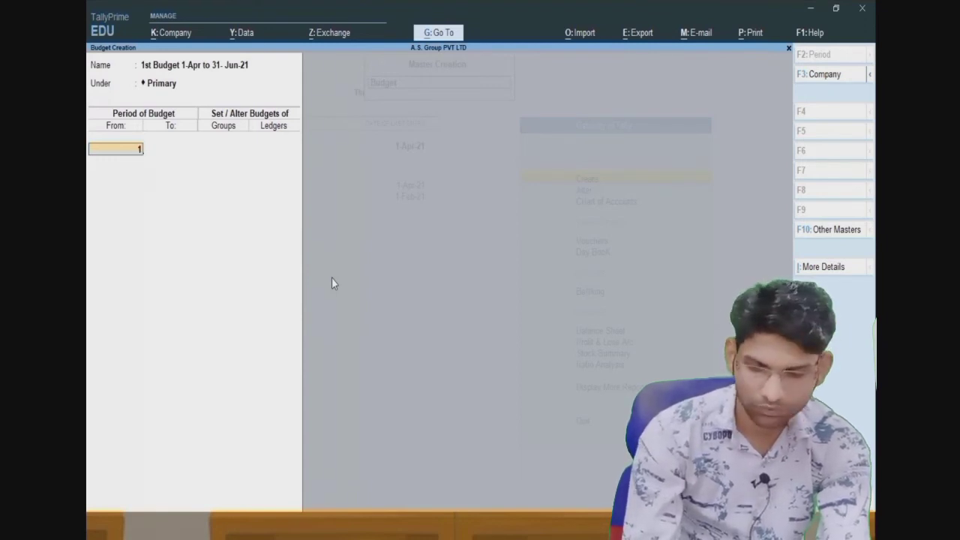
text(apr,)
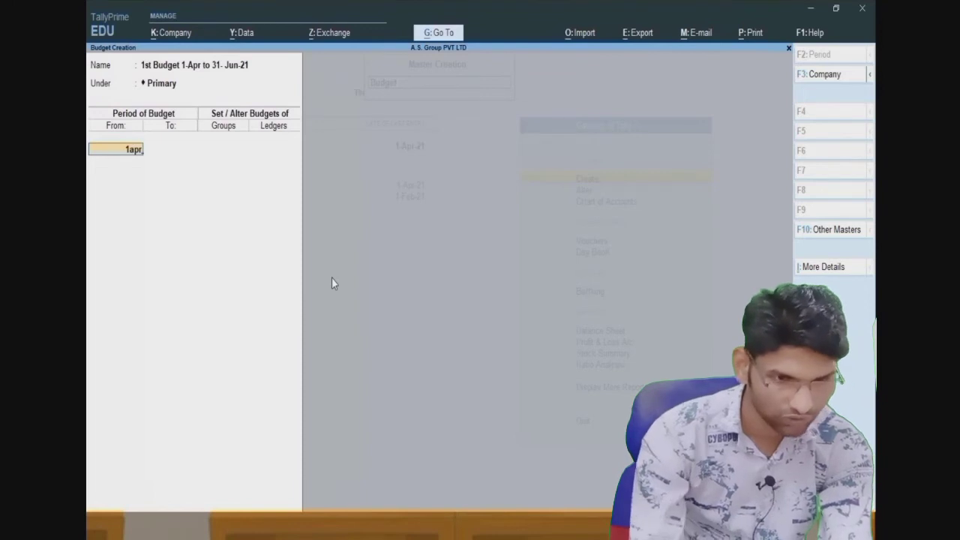
text(21)
key(Return)
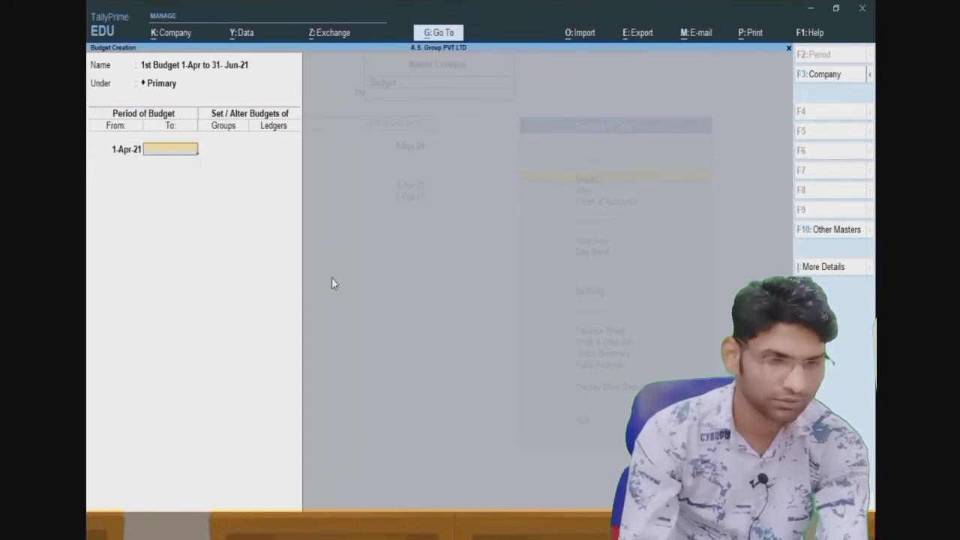
text(31jun21)
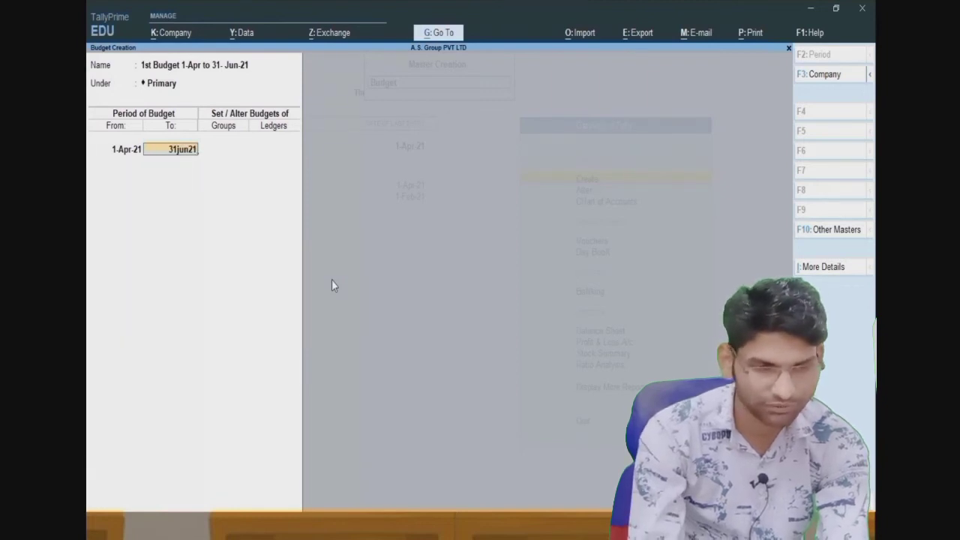
key(BackSpace)
key(BackSpace)
key(BackSpace)
key(BackSpace)
key(BackSpace)
key(BackSpace)
key(BackSpace)
key(BackSpace)
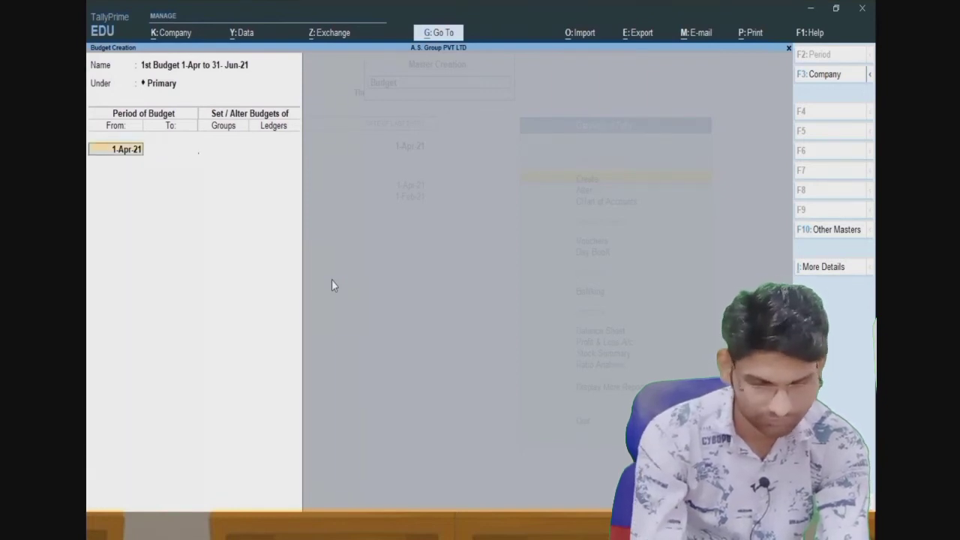
key(BackSpace)
key(BackSpace)
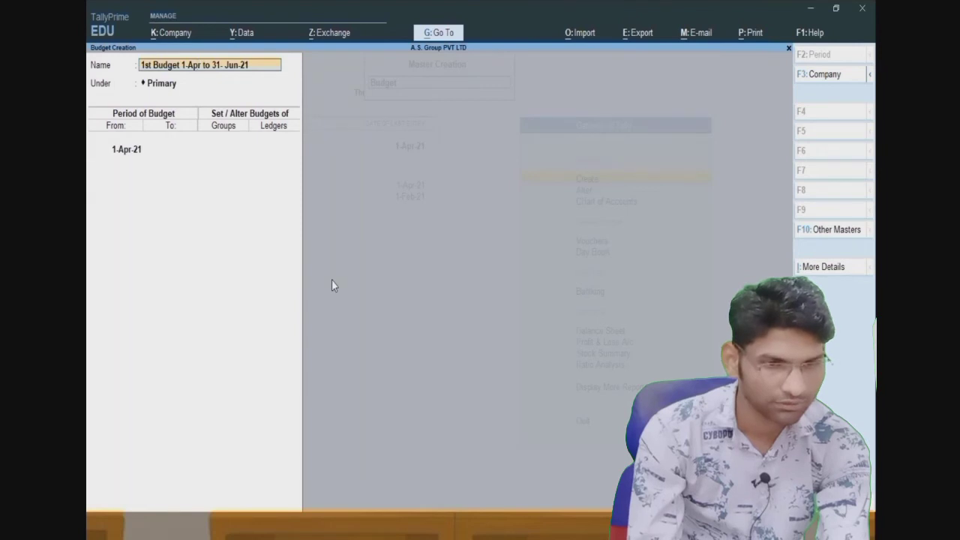
- Rename the budget to '1st Budget 1-Apr to 30- Jun-21', keeping Primary as parent
key(BackSpace)
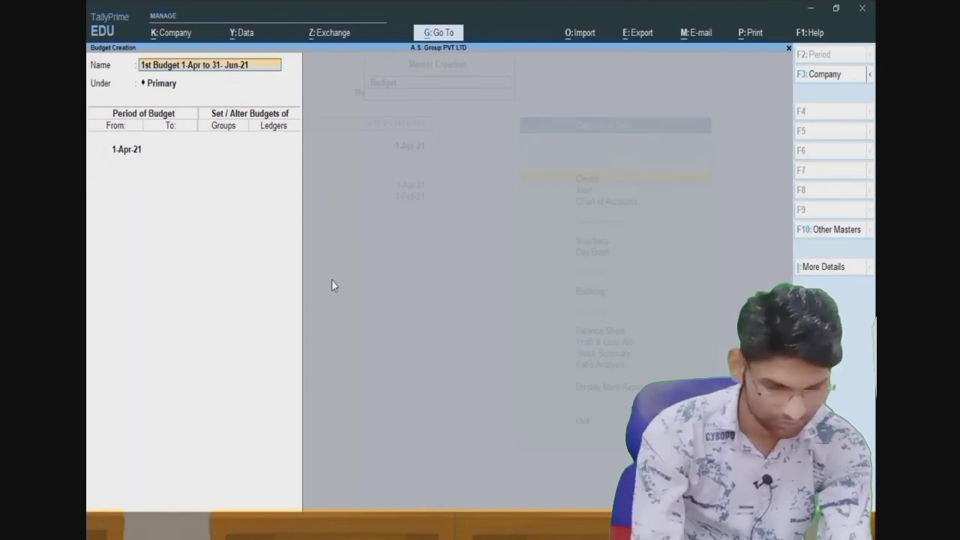
text(0)
key(Return)
key(Return)
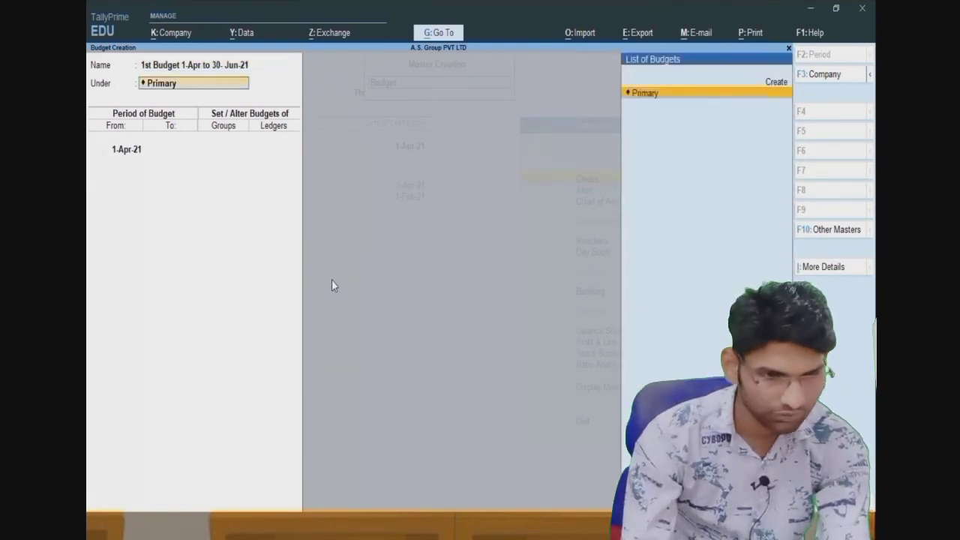
- Set the budget's end date to 1-Jul-21 and enable Groups budgeting with Yes
text(30)
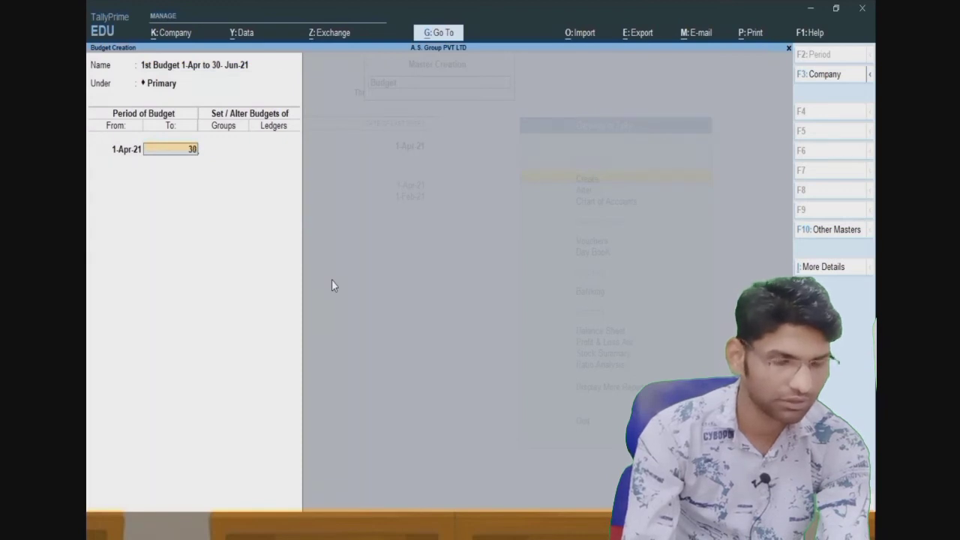
text(jun21)
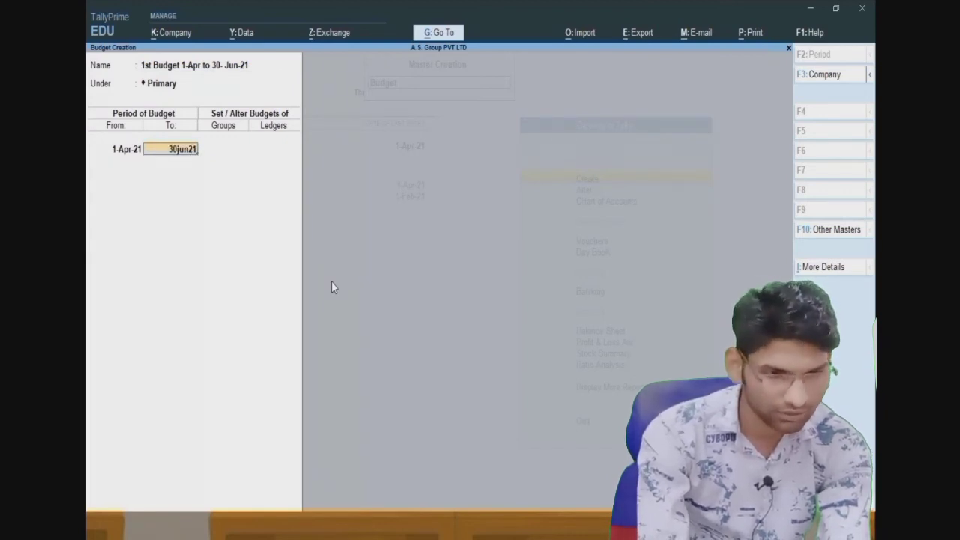
key(BackSpace)
key(BackSpace)
key(BackSpace)
key(BackSpace)
key(BackSpace)
key(BackSpace)
key(BackSpace)
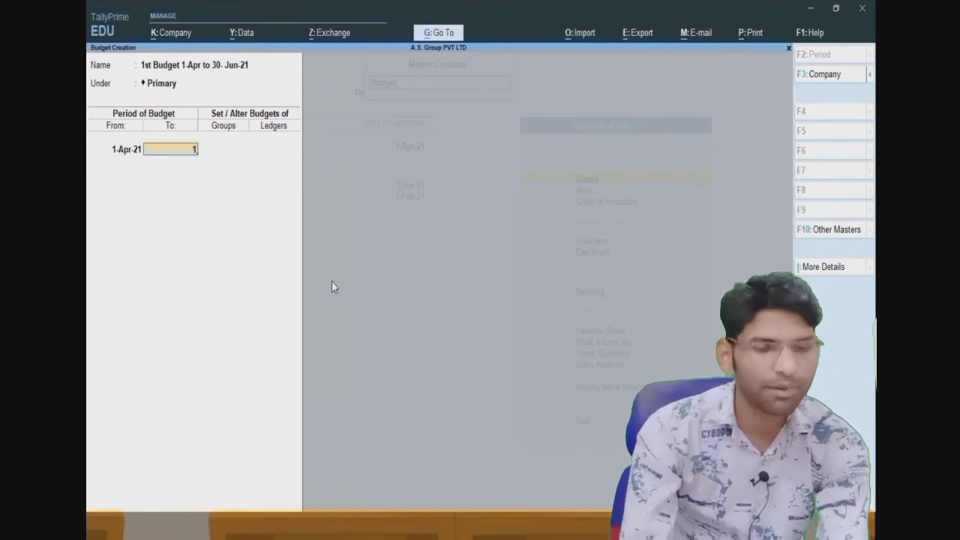
text(1jul21)
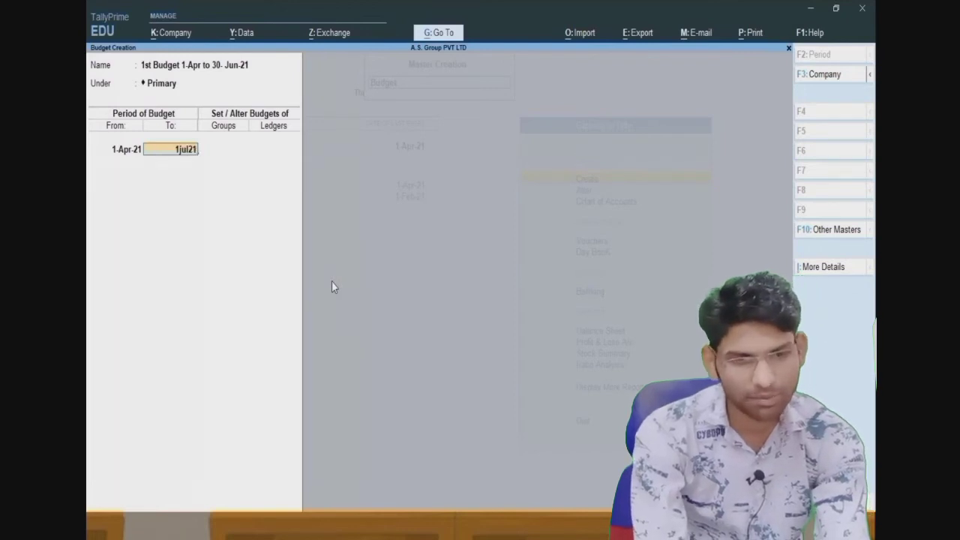
key(Return)
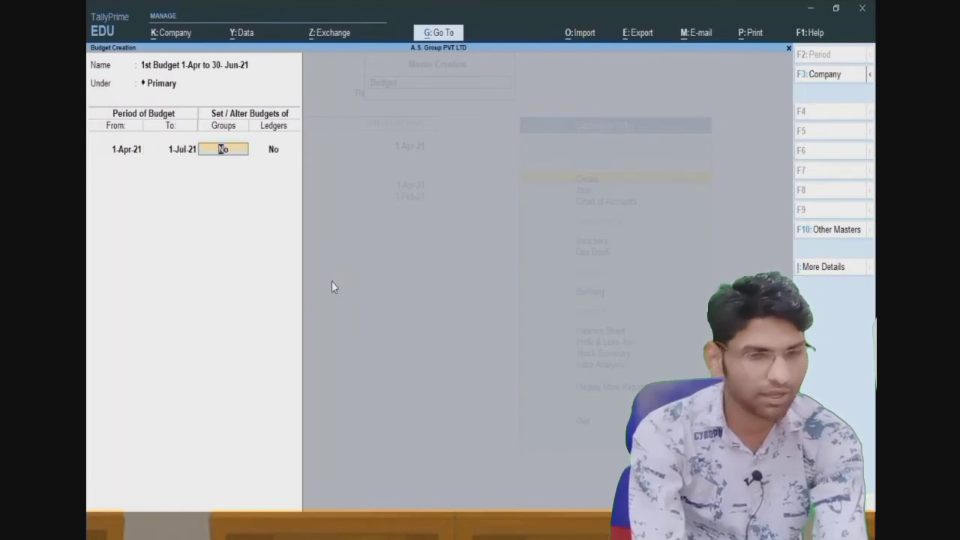
text(y)
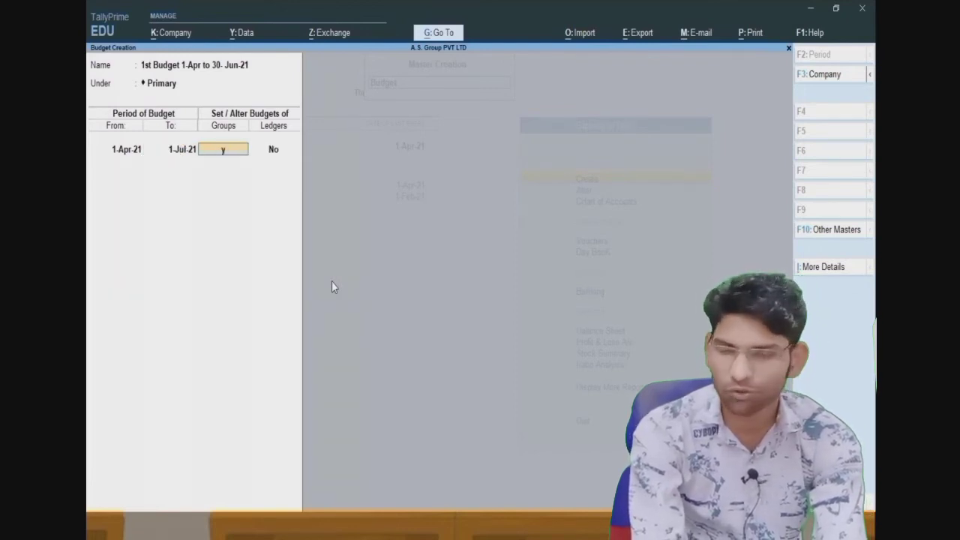
key(Return)
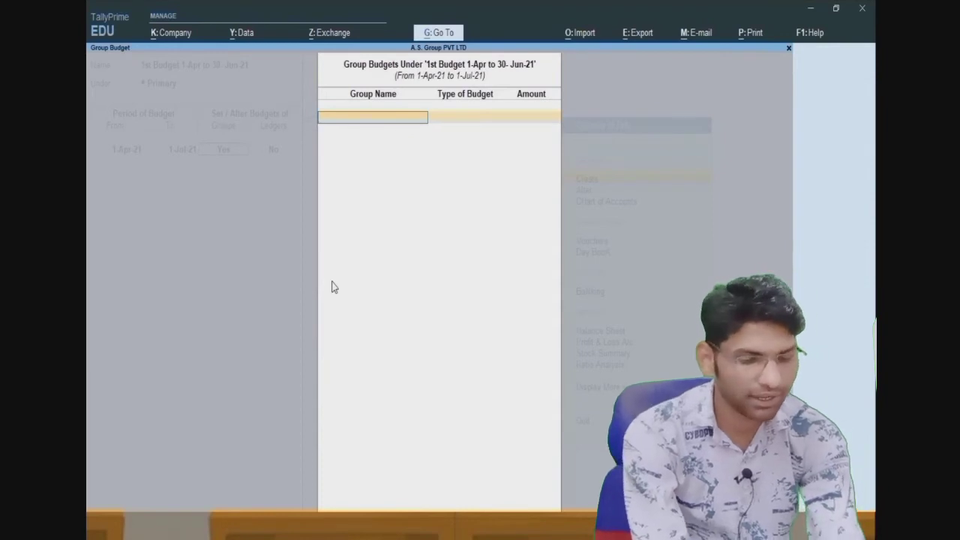
- Create the group 'Office Expanse' under Indirect Expenses from the budget's group list
key(alt+c)
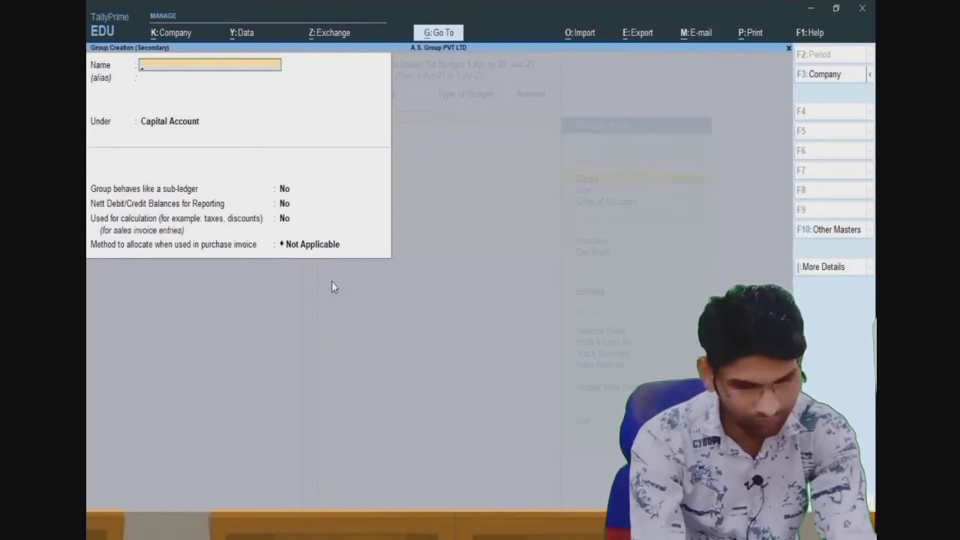
text(Office)
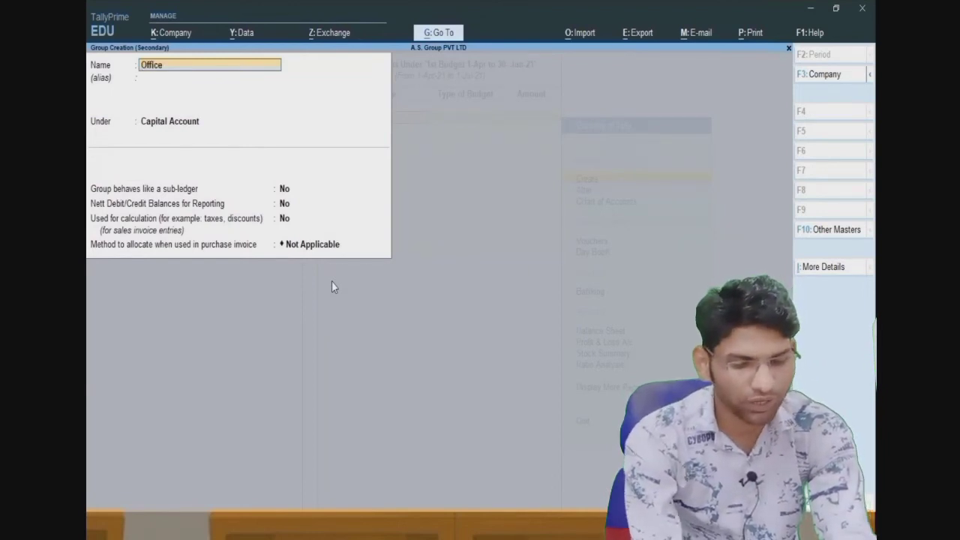
text( Expanse)
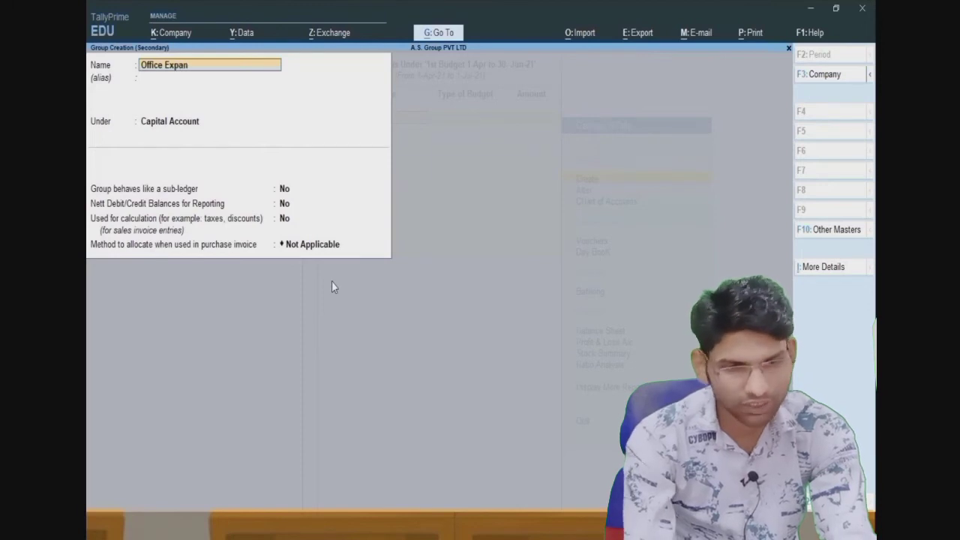
key(Return)
key(Return)
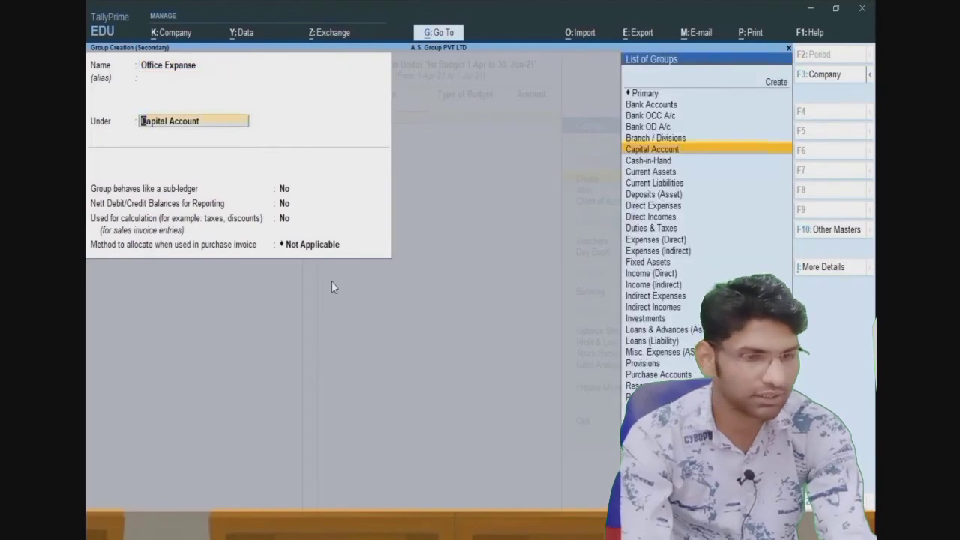
text(i)
key(Down)
key(Down)
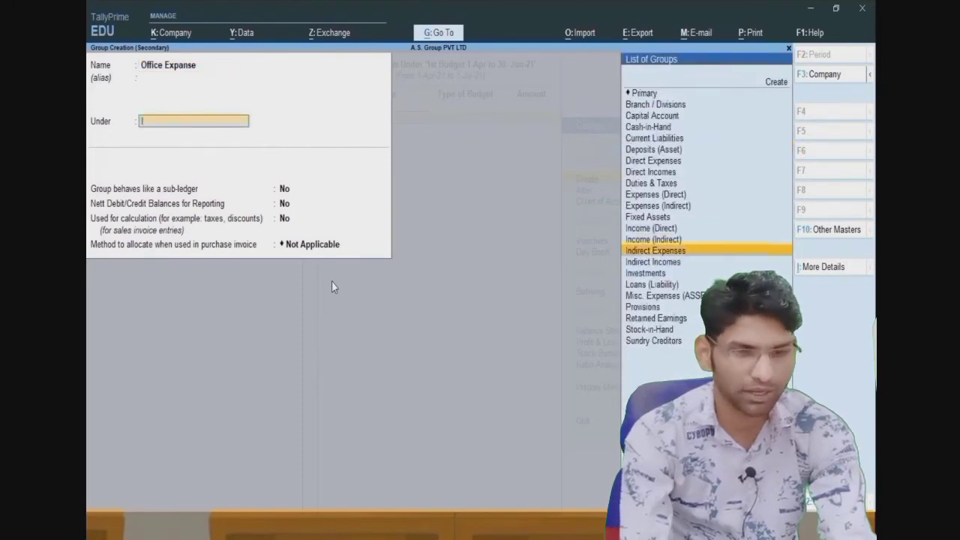
key(Return)
key(Return)
key(Return)
key(Return)
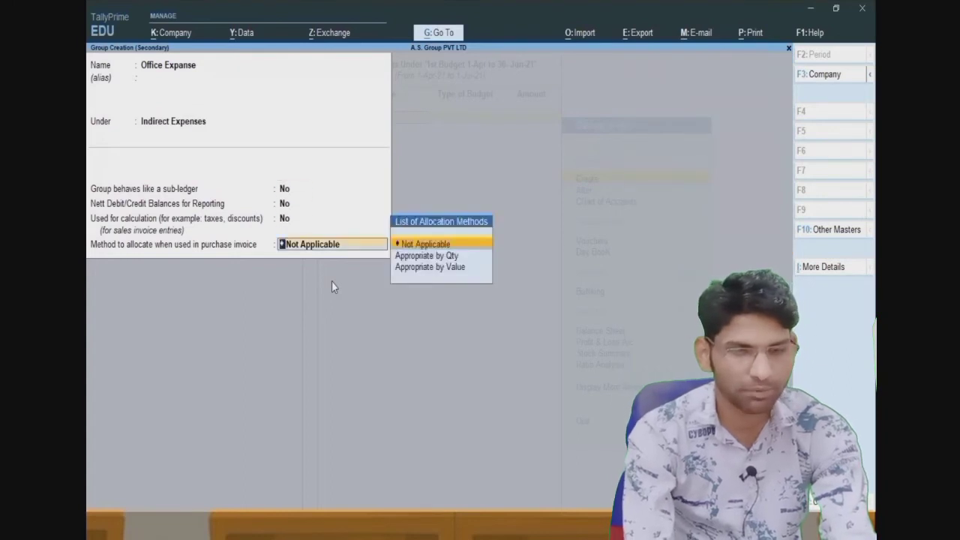
key(Return)
key(Return)
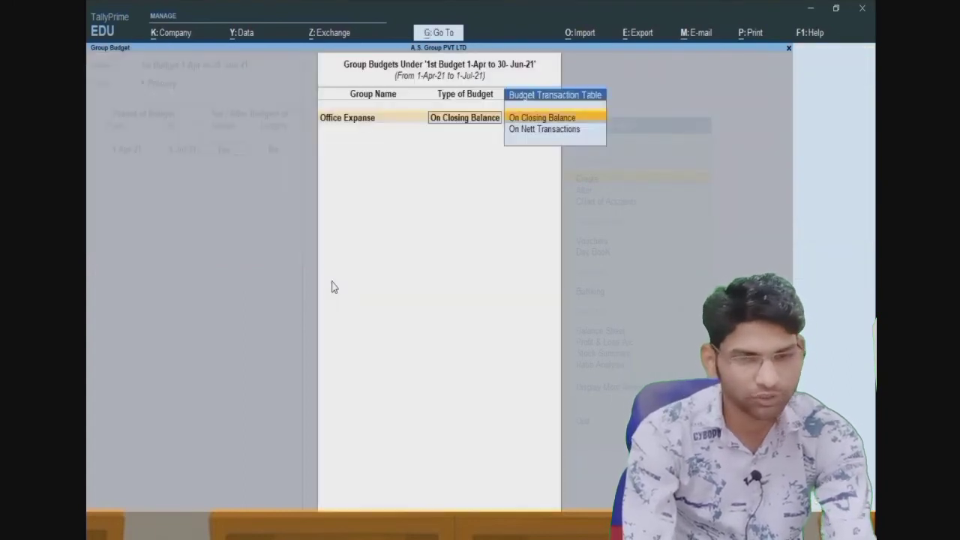
key(Return)
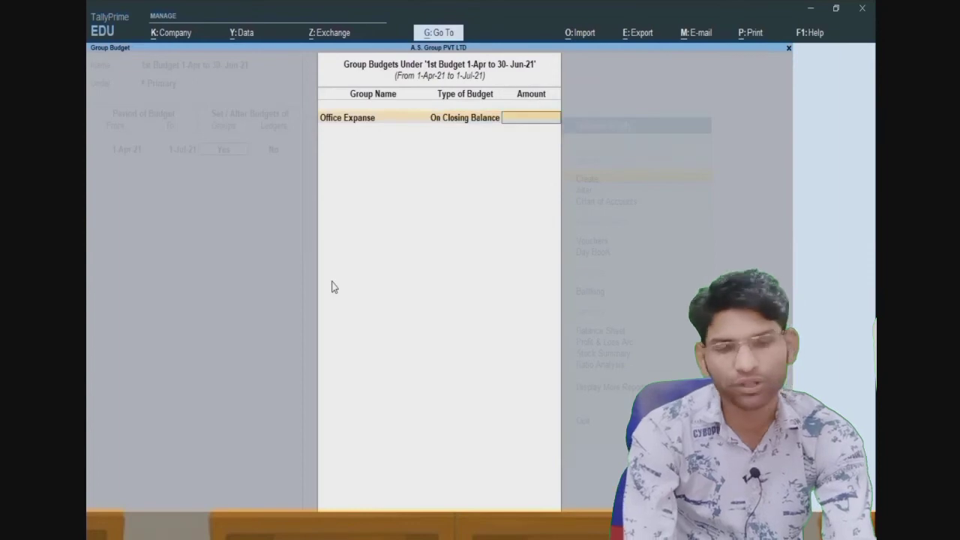
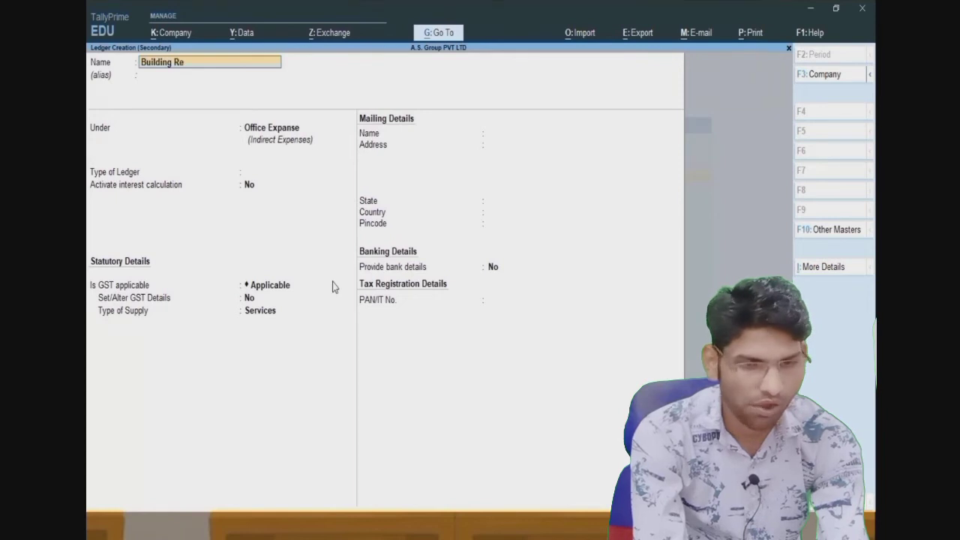
- Save the Building Rent ledger under Office Expanse and budget it at 75,000 on closing balance
key(Return)
key(Return)
key(Return)
key(Return)
key(Return)
key(Return)
key(Return)
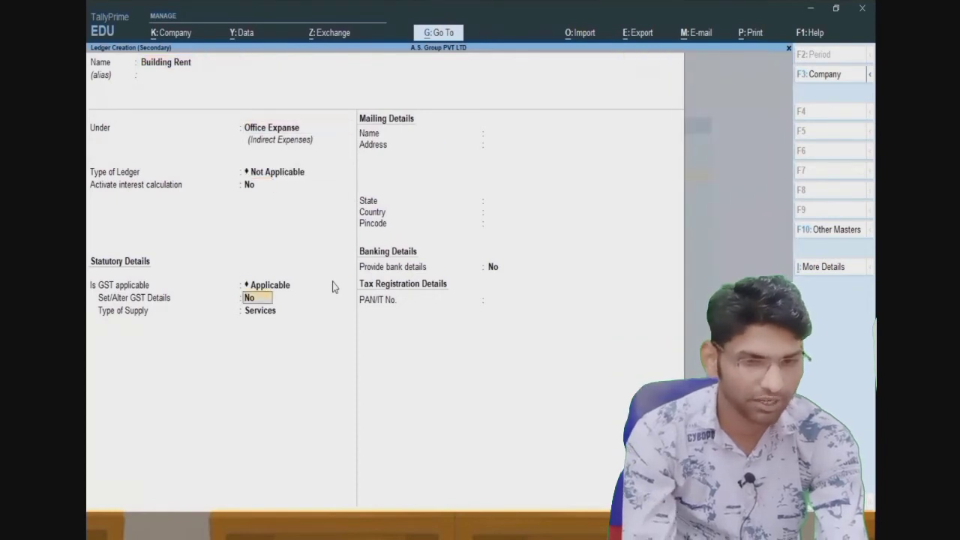
key(Return)
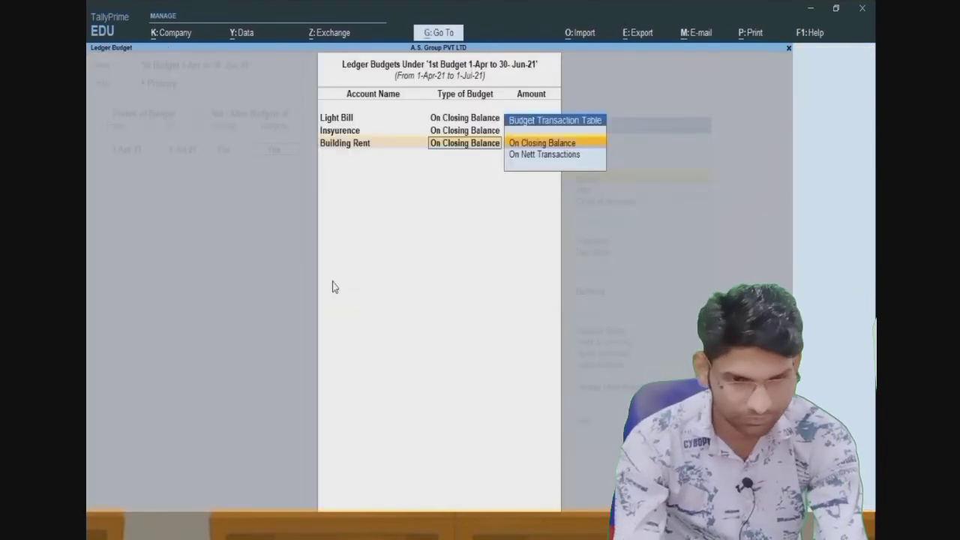
key(Return)
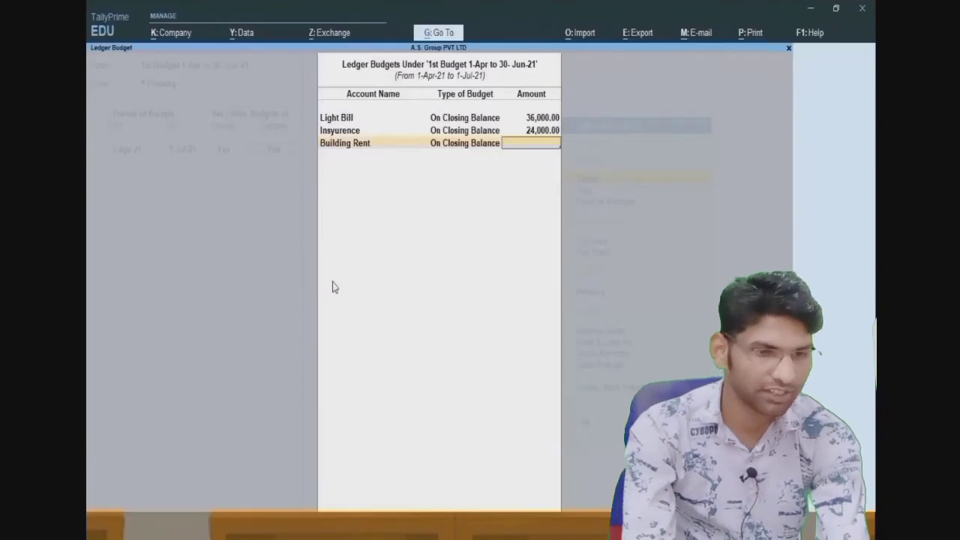
text(75000)
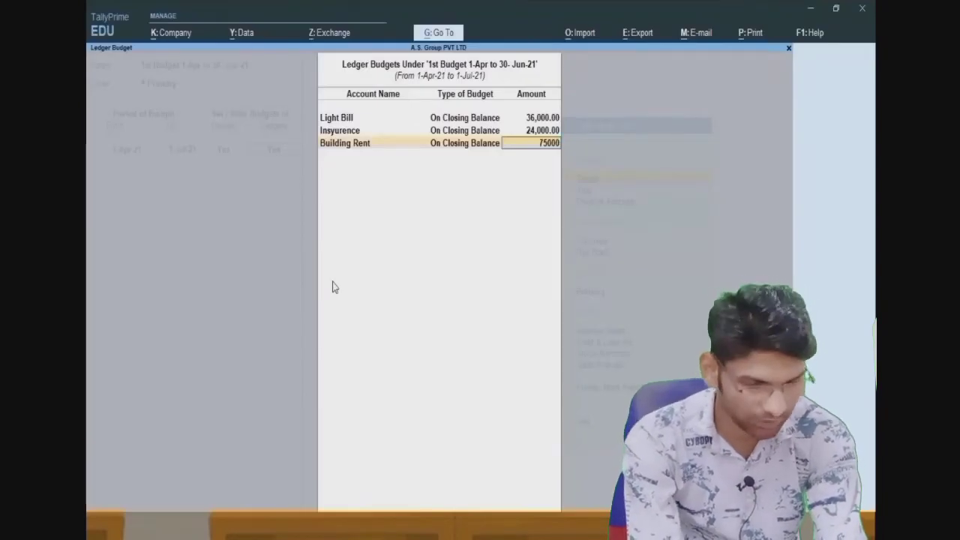
key(Return)
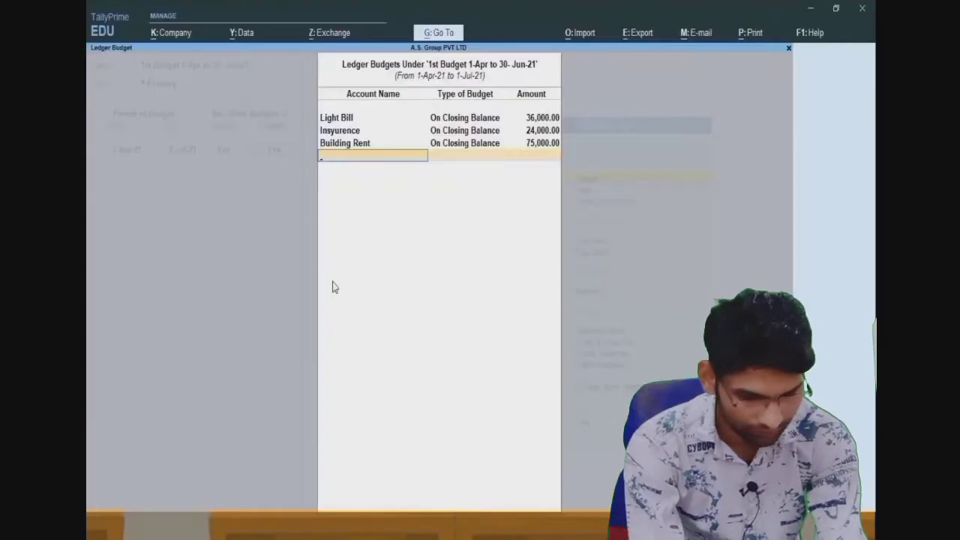
- Create the Other Expanse ledger under Office Expanse and budget it at 8,000
key(alt+c)
text(O)
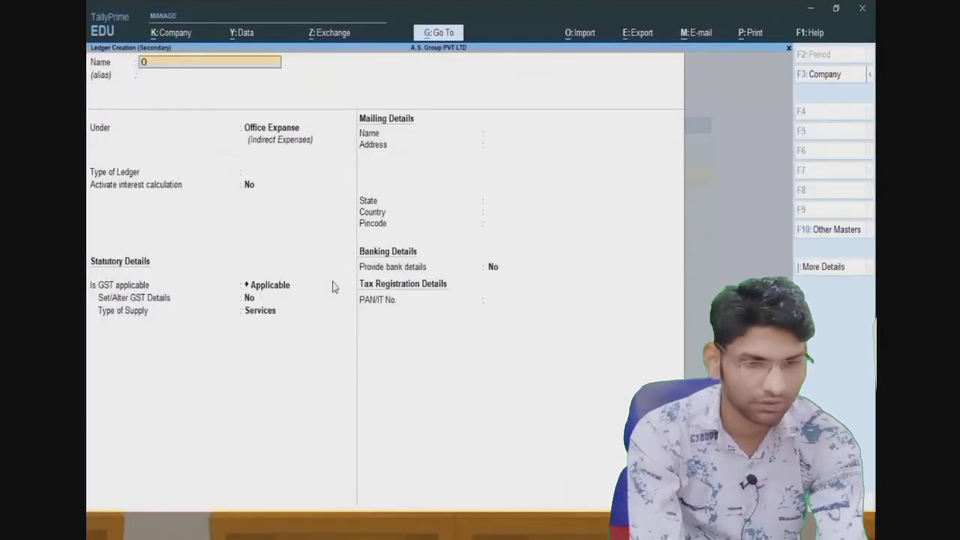
text(ther Expanse)
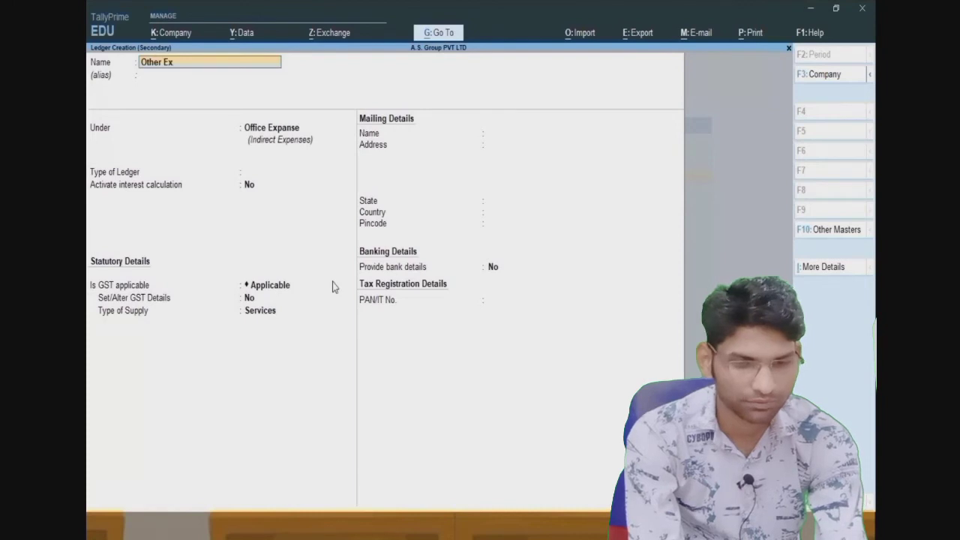
key(Return)
key(Return)
key(Return)
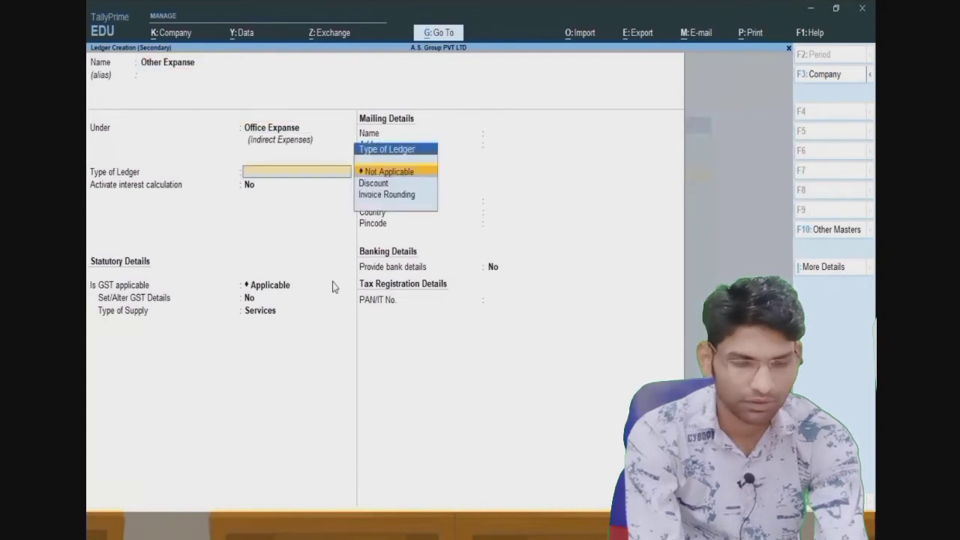
key(Return)
key(Return)
key(Return)
key(Return)
key(Return)
key(Return)
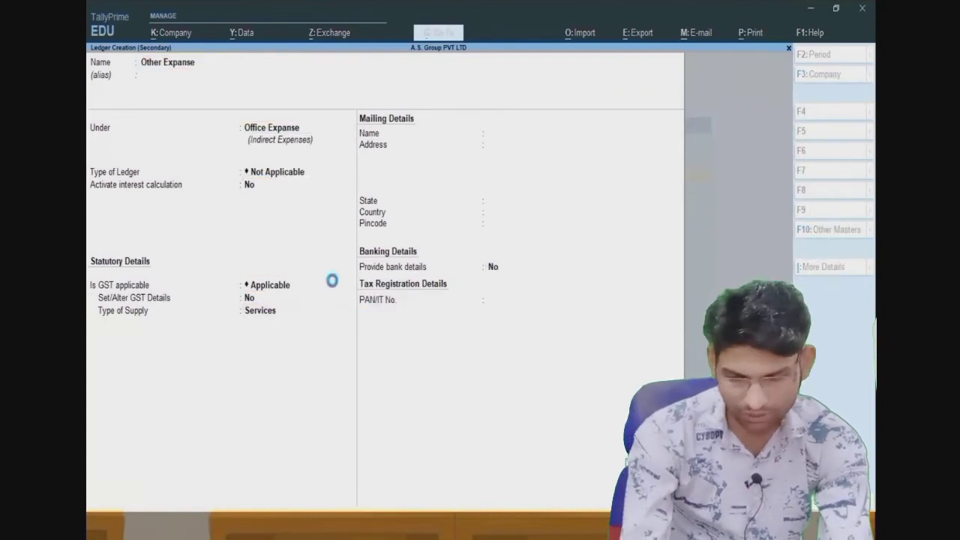
key(Return)
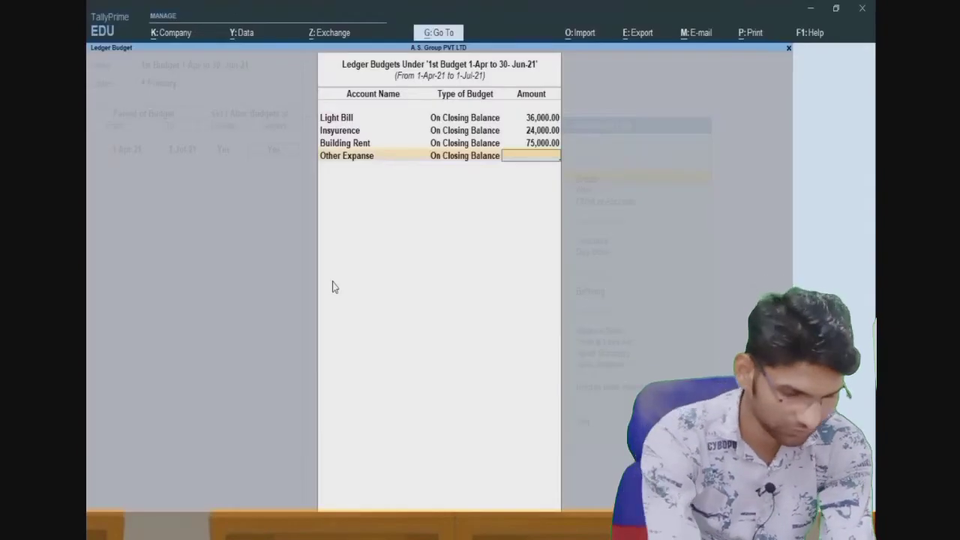
text(8000)
key(Return)
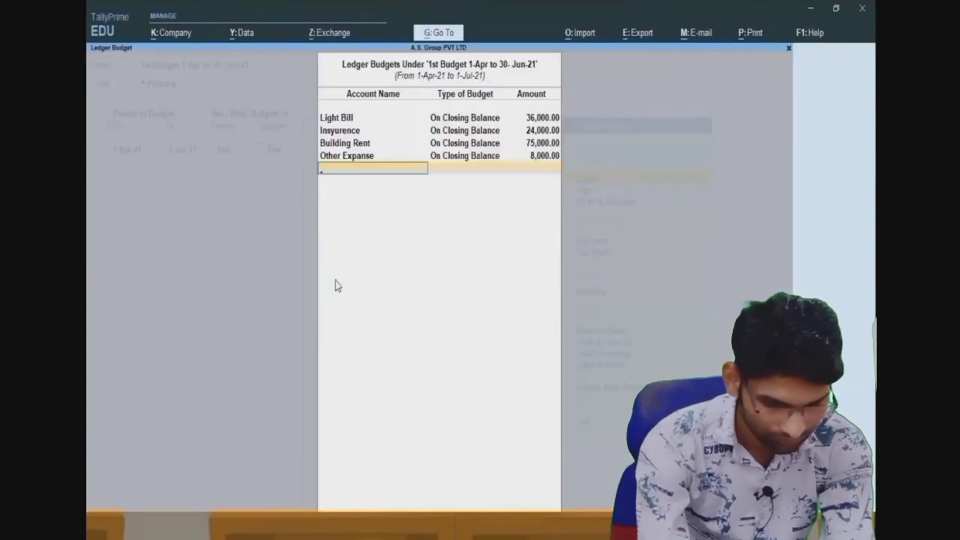
- Create the Repairing Expanse ledger under Office Expanse and budget it at 1,200
text(Re)
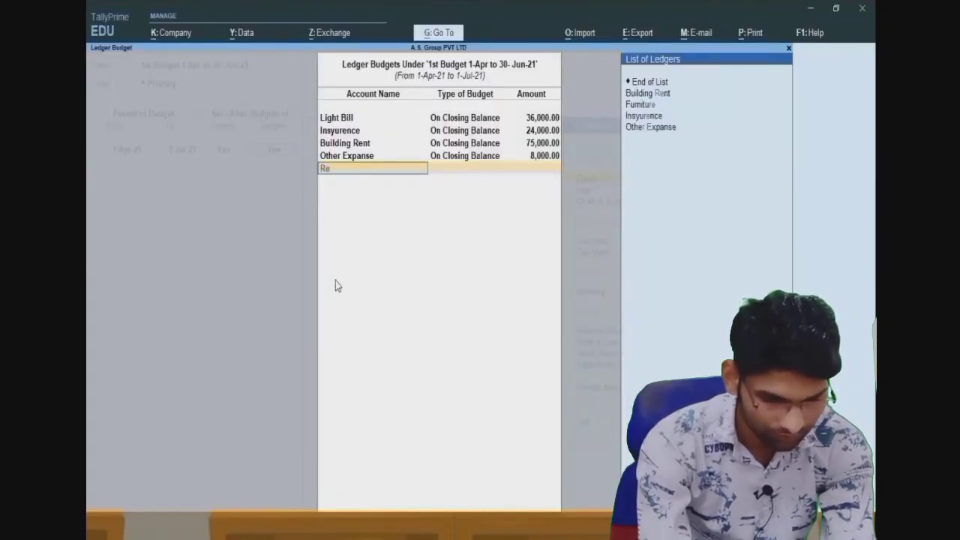
key(alt+c)
text(Rea)
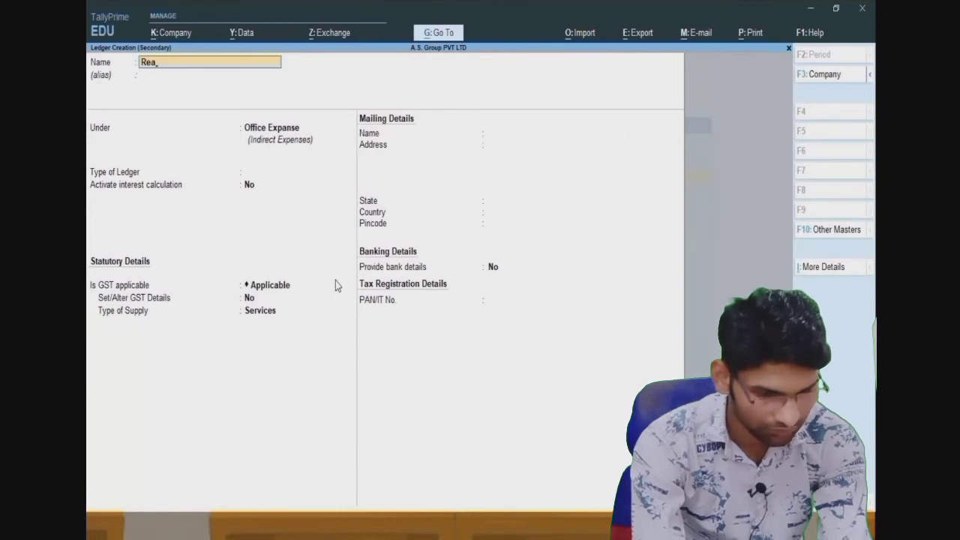
key(BackSpace)
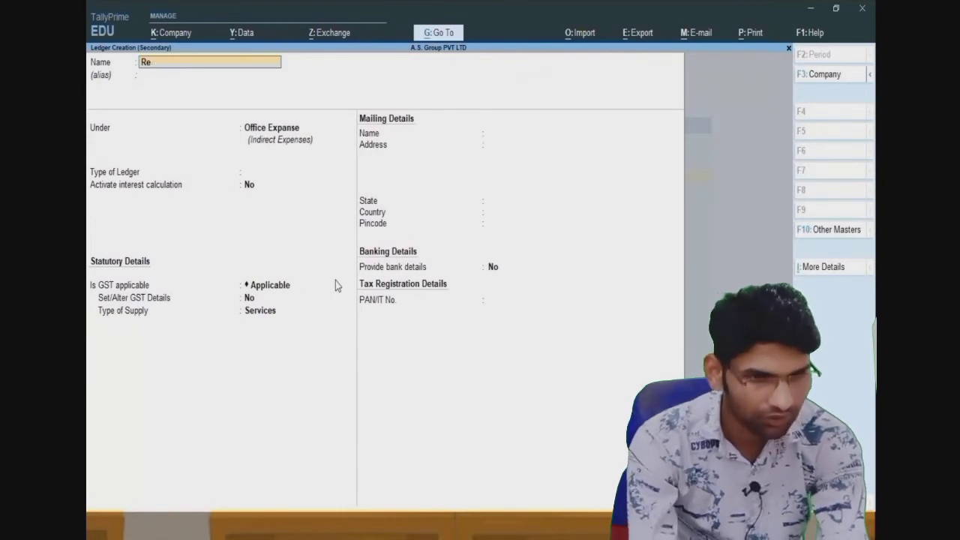
text(pairing )
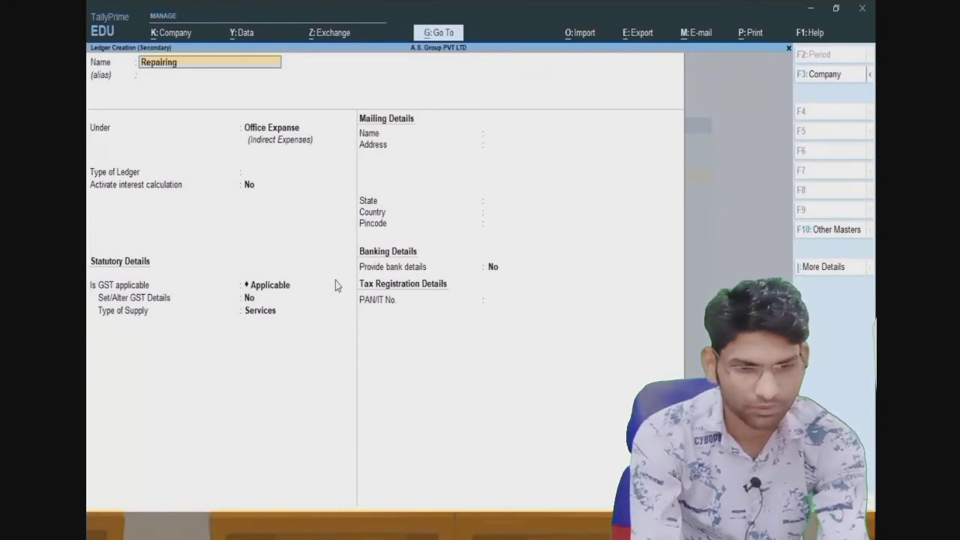
text(Expanse)
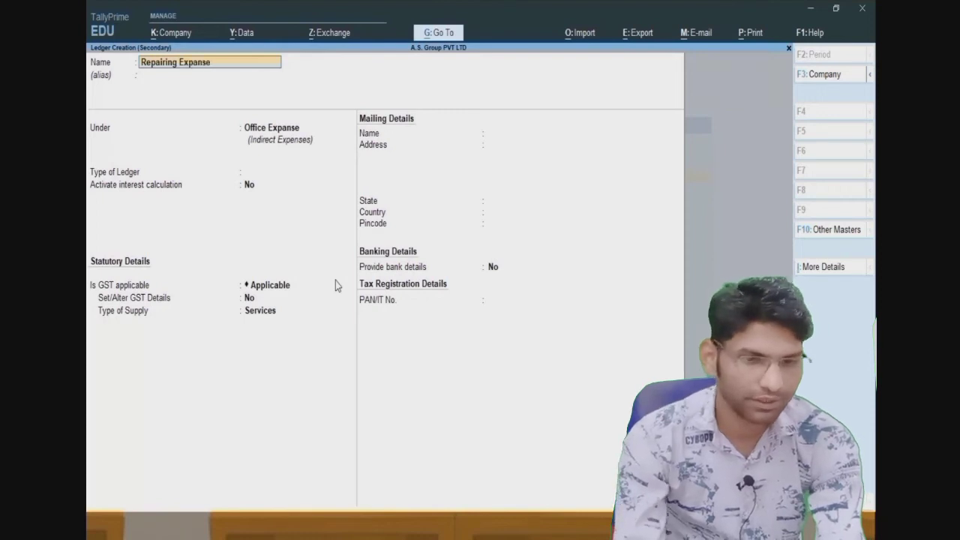
key(Return)
key(Return)
key(Return)
key(Return)
key(Return)
key(Return)
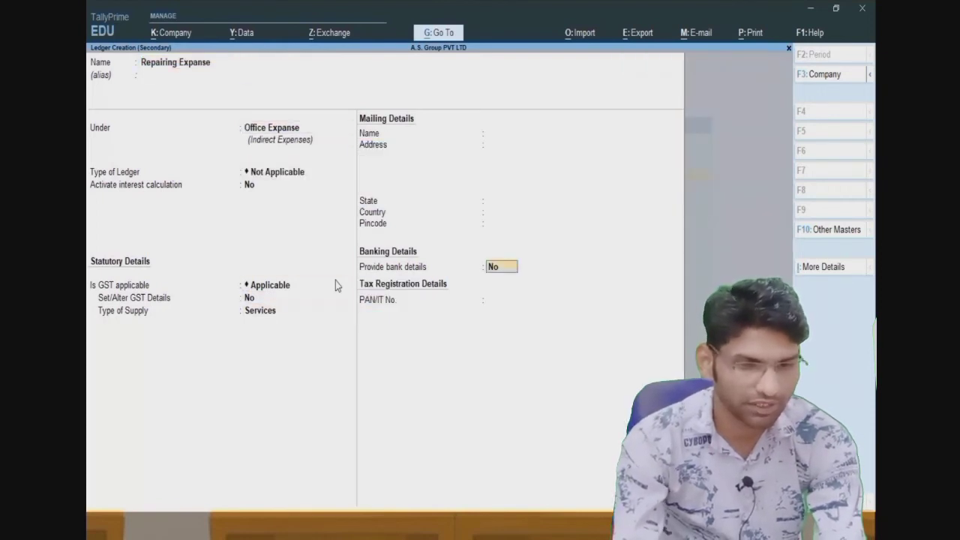
key(Return)
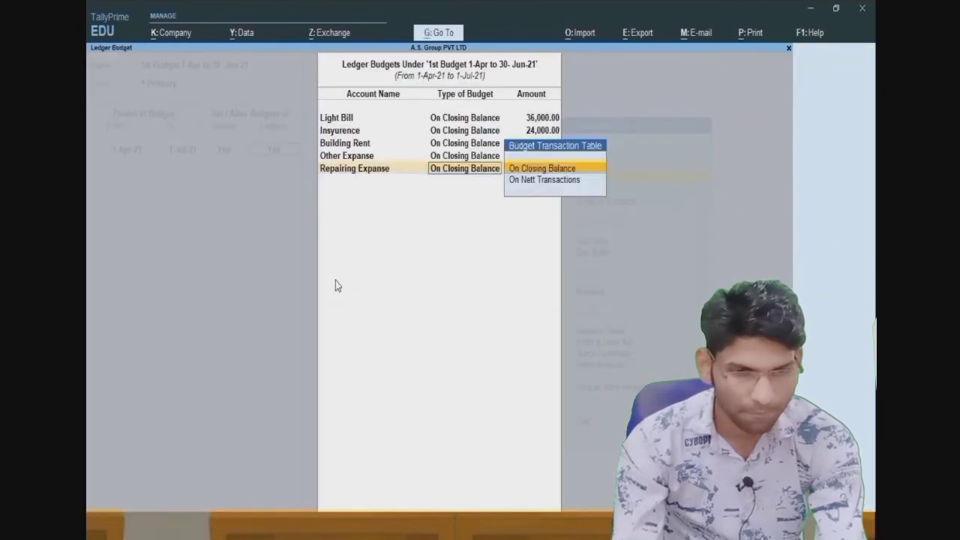
key(Return)
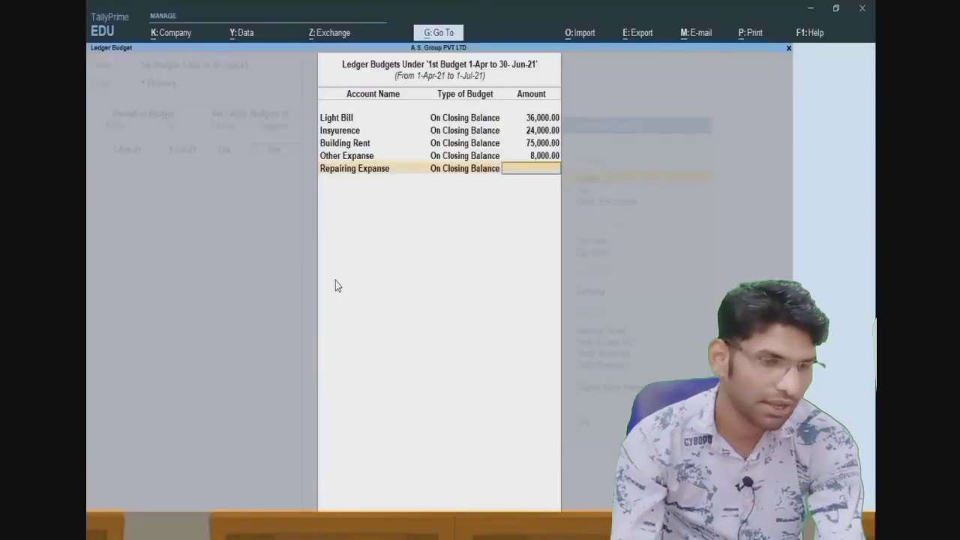
text(12000)
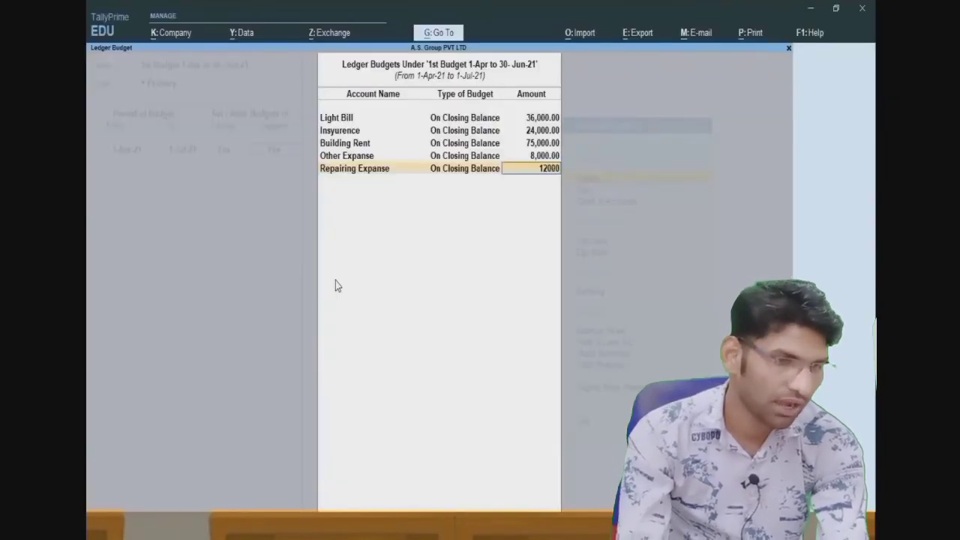
key(Return)
- Save the 1st Budget and close the blank budget form
key(Return)
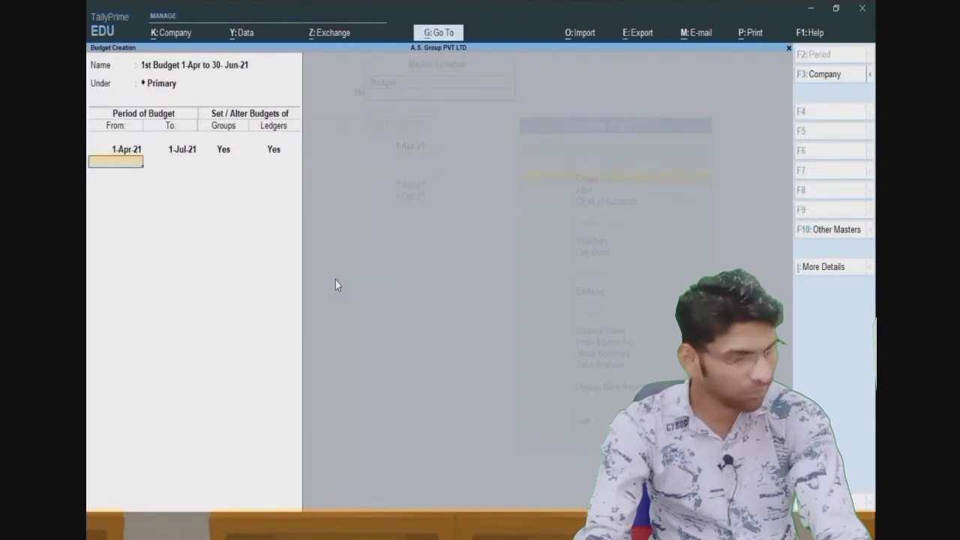
key(Return)
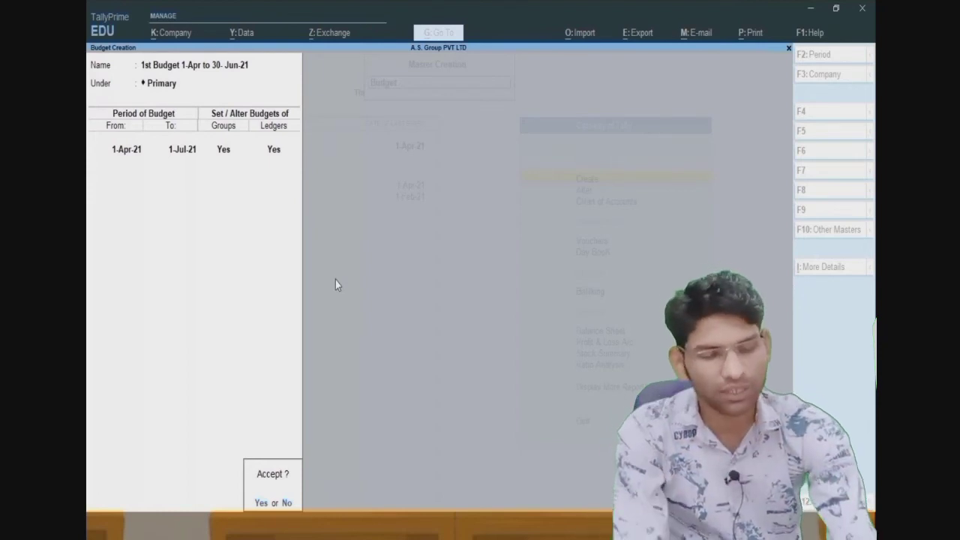
key(Return)
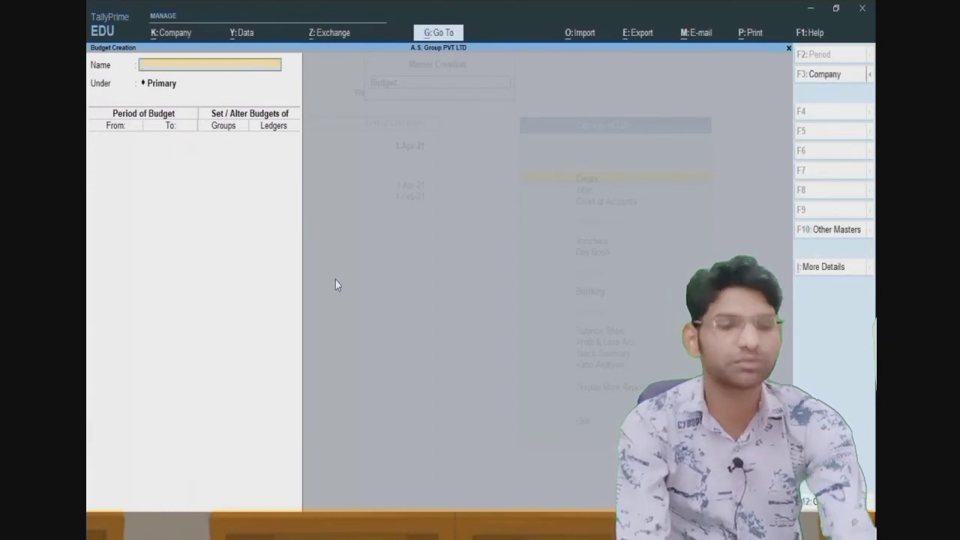
key(Escape)
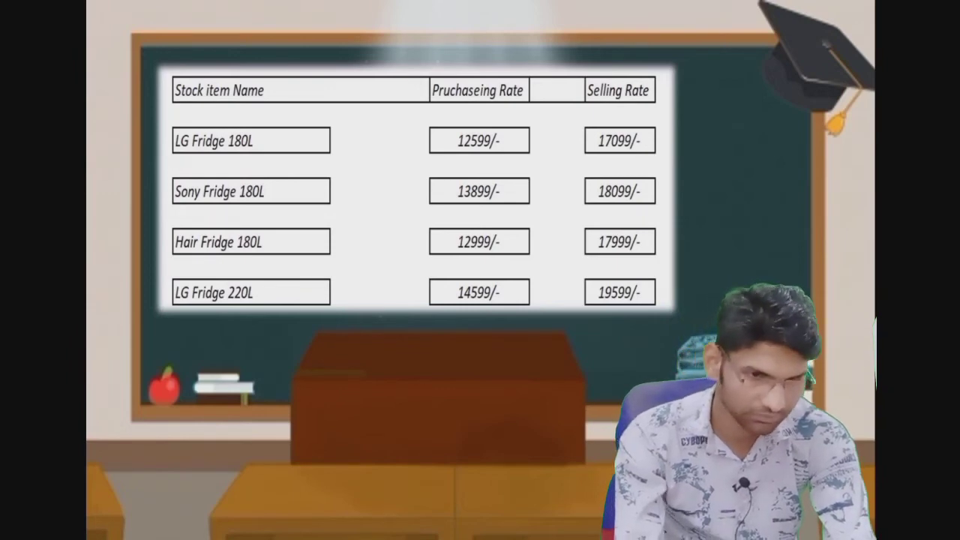
- Advance past the final fridge-rate slide to end the PowerPoint slide show
key(Right)
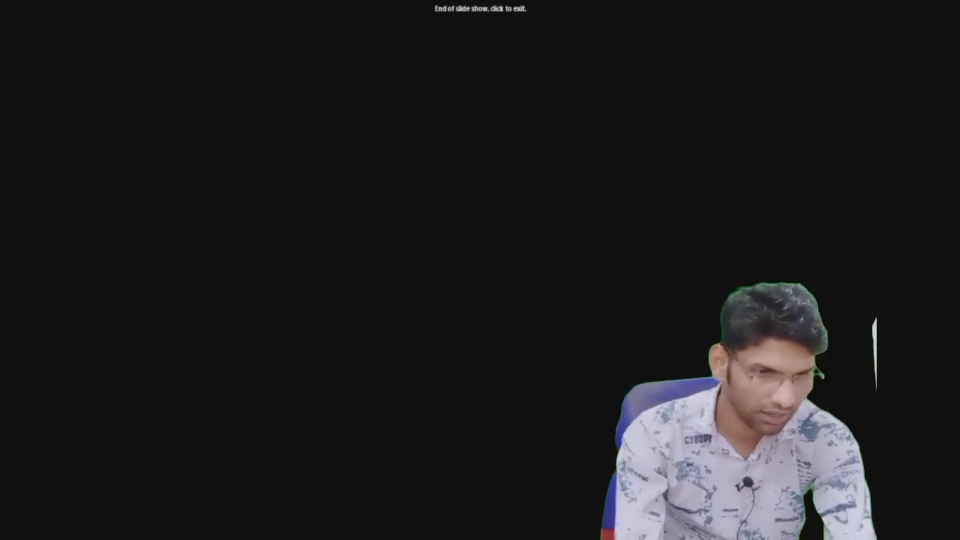
key(Right)
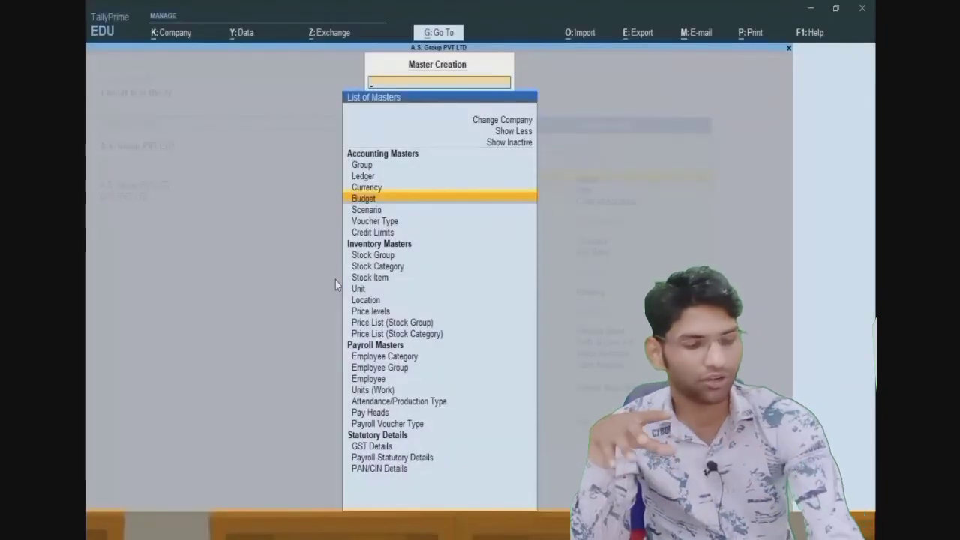
- Start a stock item named LG Fridge 180L, then check the fridge rates slide
key(Down)
key(Down)
key(Down)
key(Down)
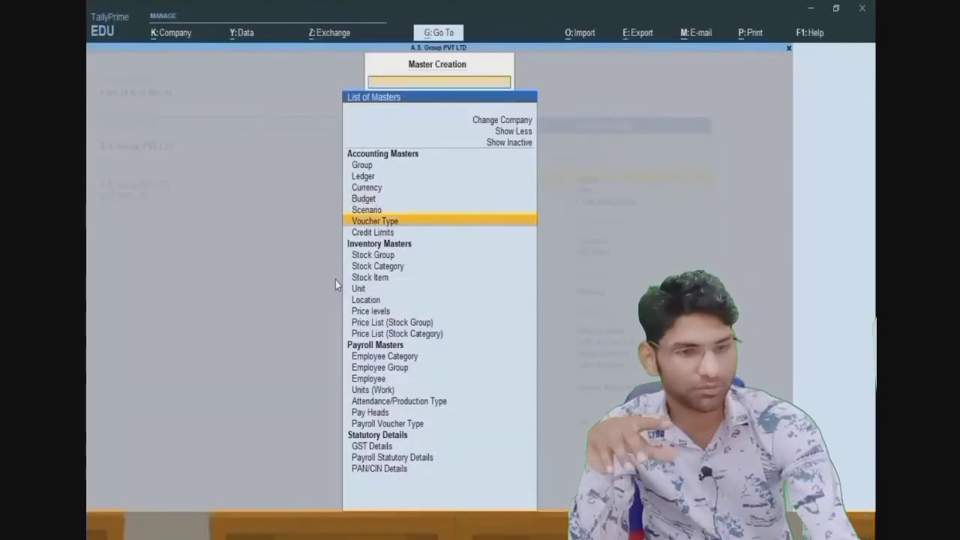
key(Down)
key(Down)
key(Return)
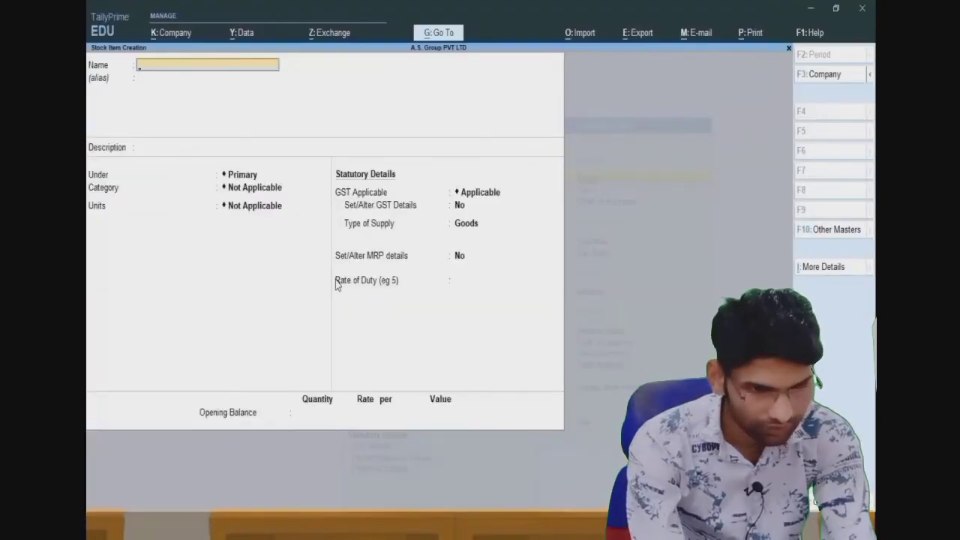
text(LG)
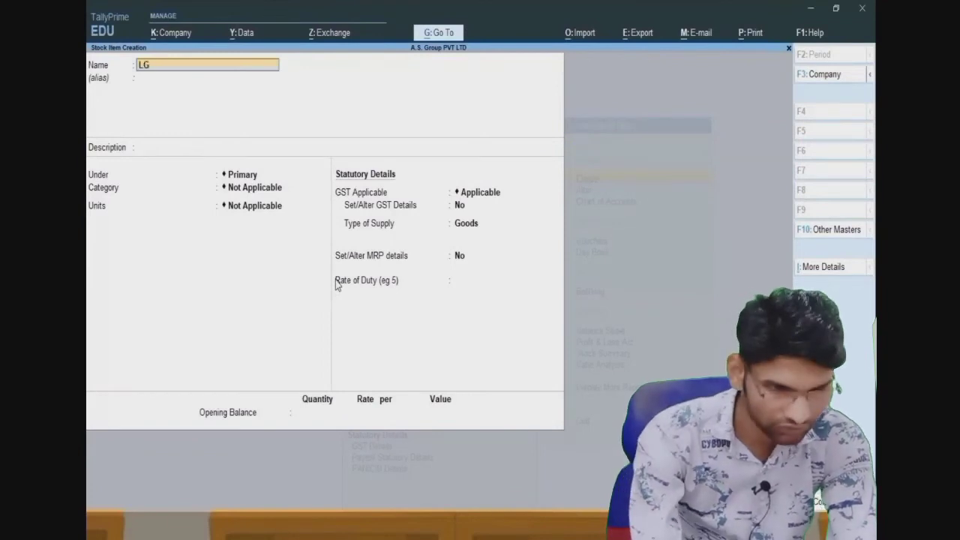
text( Fridg)
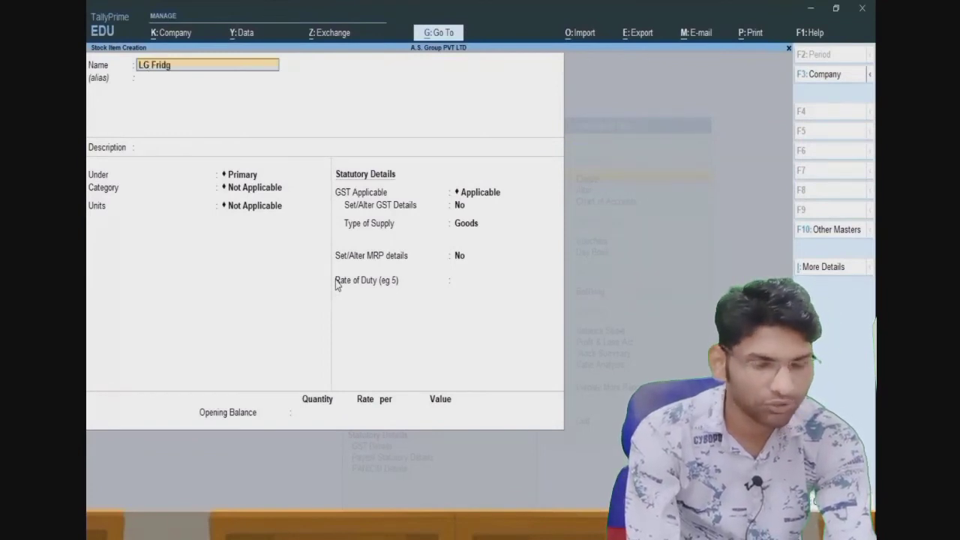
text(e 180)
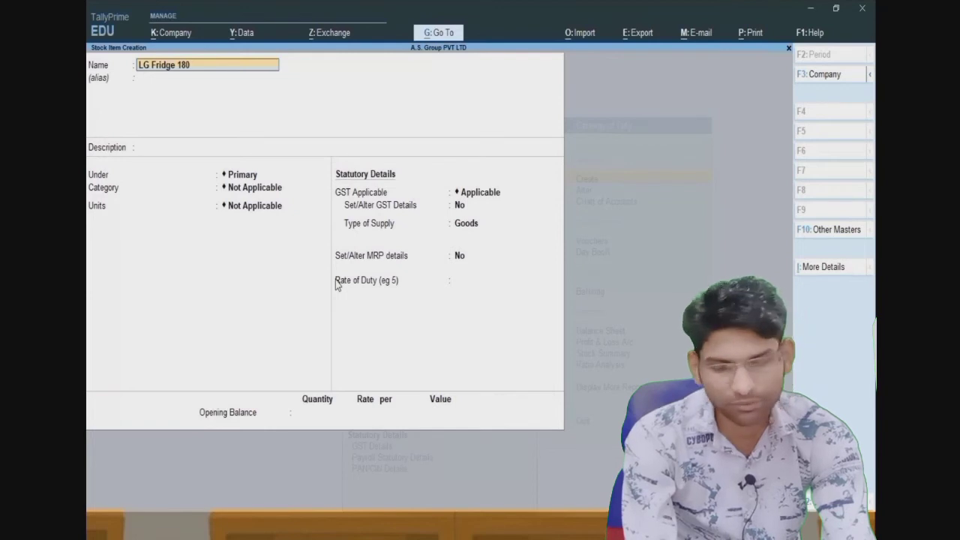
text(L)
key(Return)
key(Return)
key(Return)
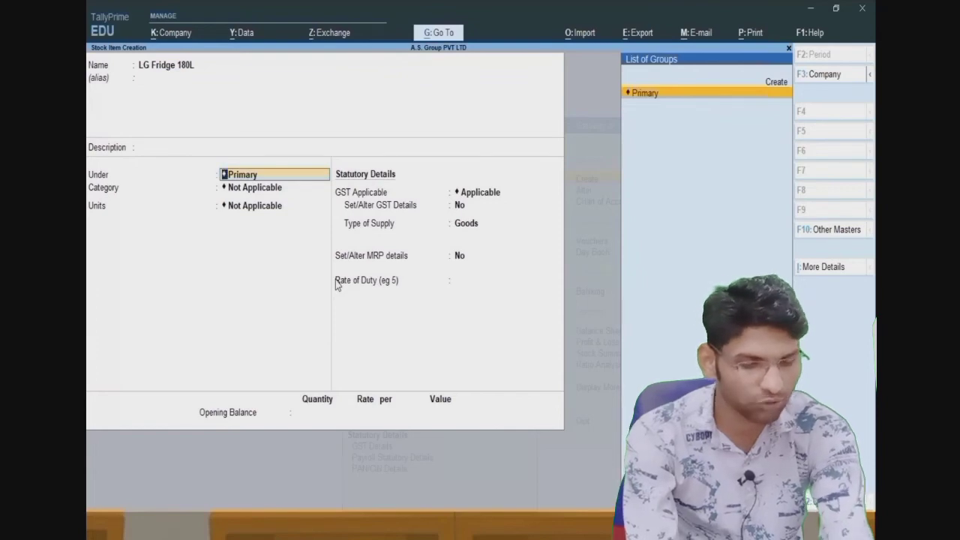
key(alt+Tab)
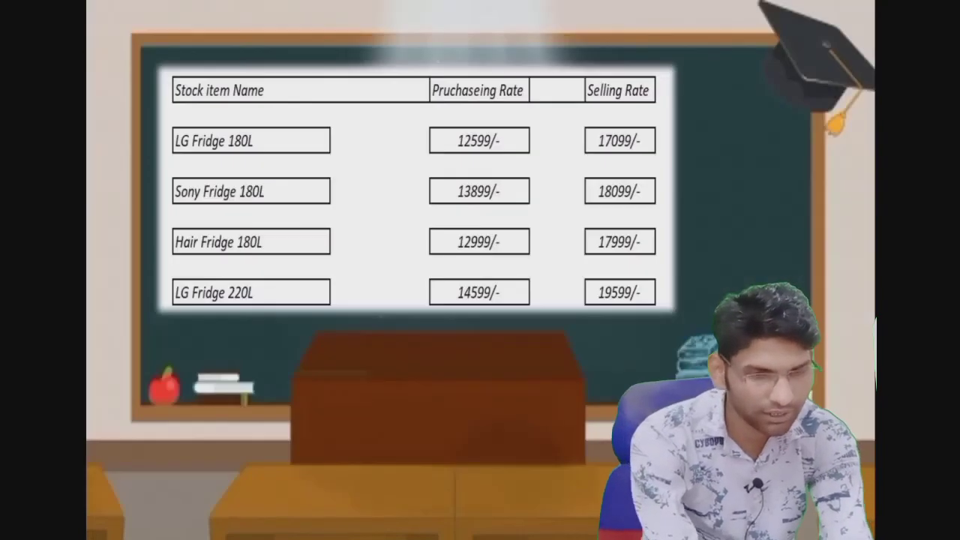
key(alt+Tab)
- Create a new stock group Fridge for the item
key(alt+c)
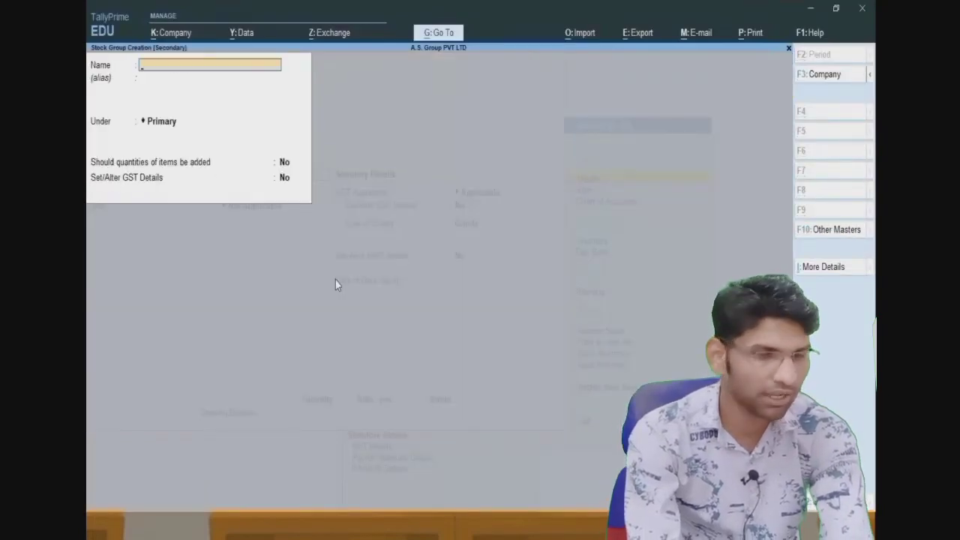
text(Fridge)
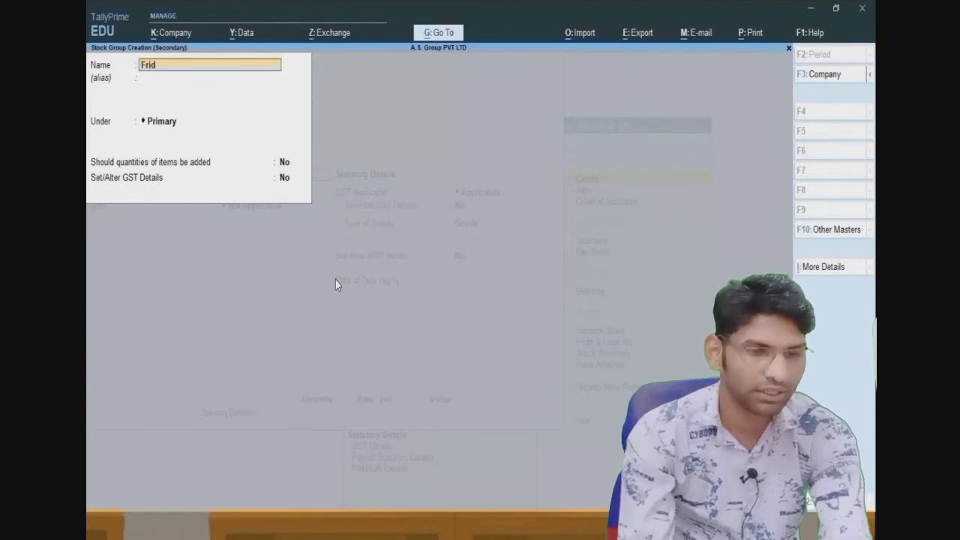
key(Return)
key(Return)
key(Return)
key(Return)
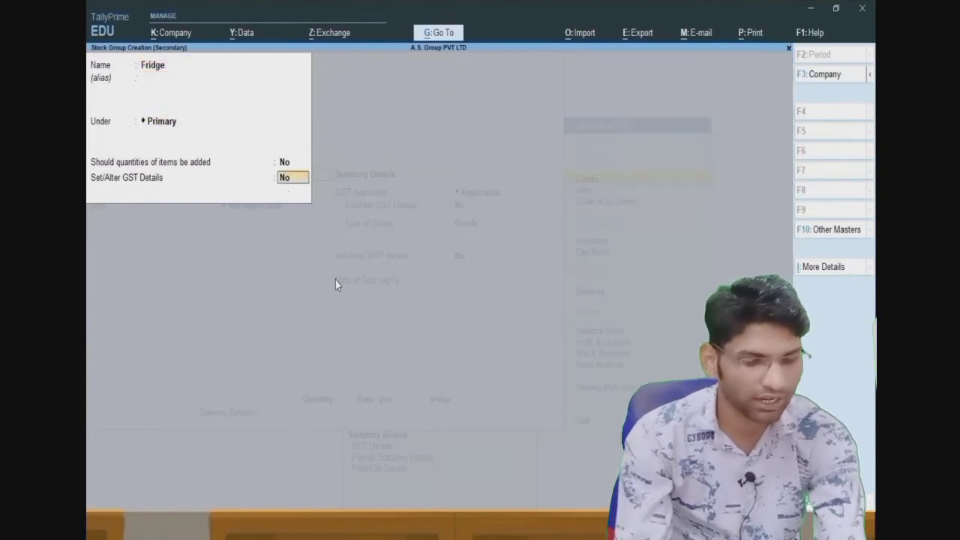
key(Return)
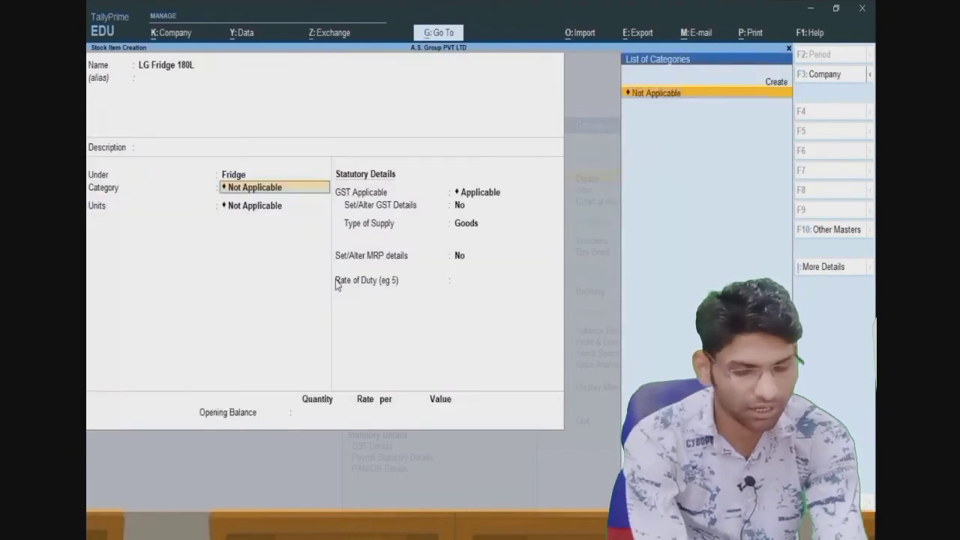
- Create a new stock category LG for the item
key(alt+c)
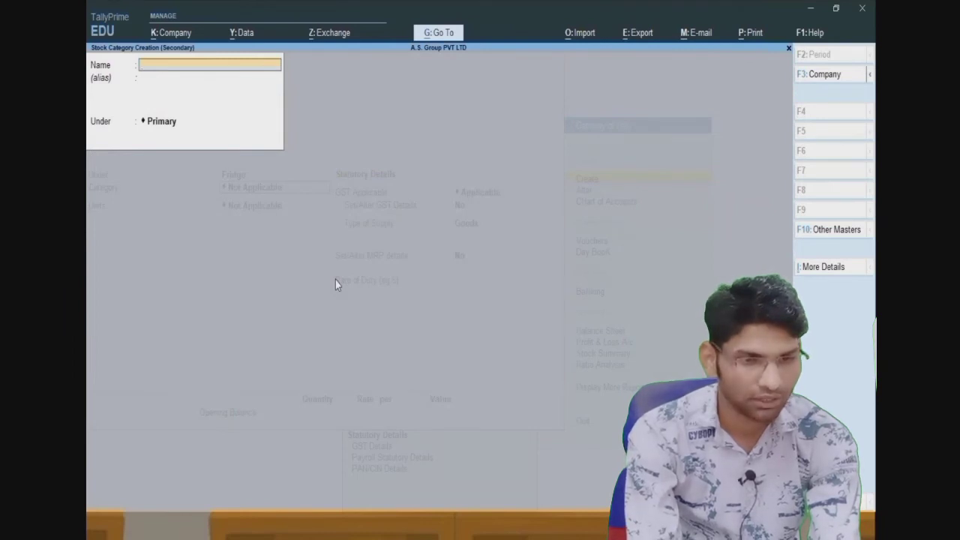
text(LG)
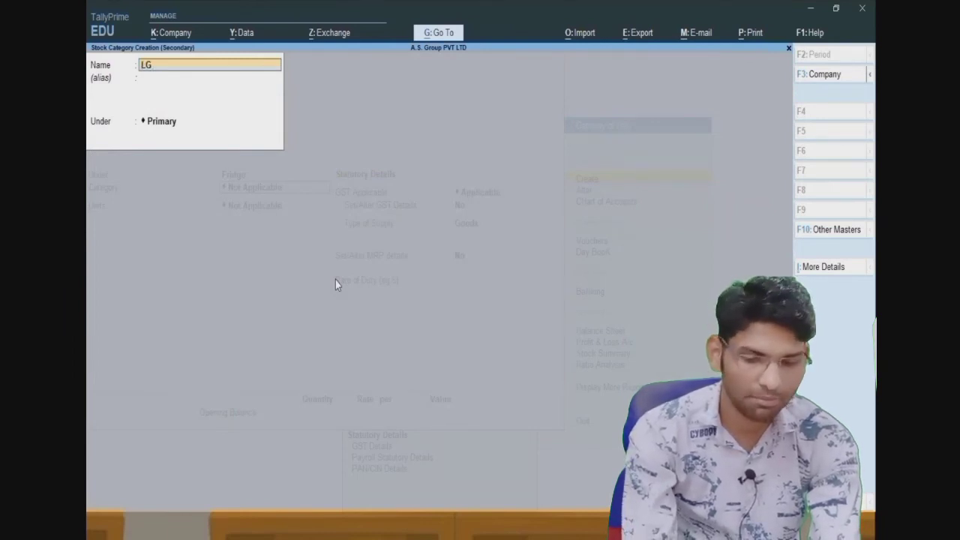
key(Return)
key(Return)
key(Return)
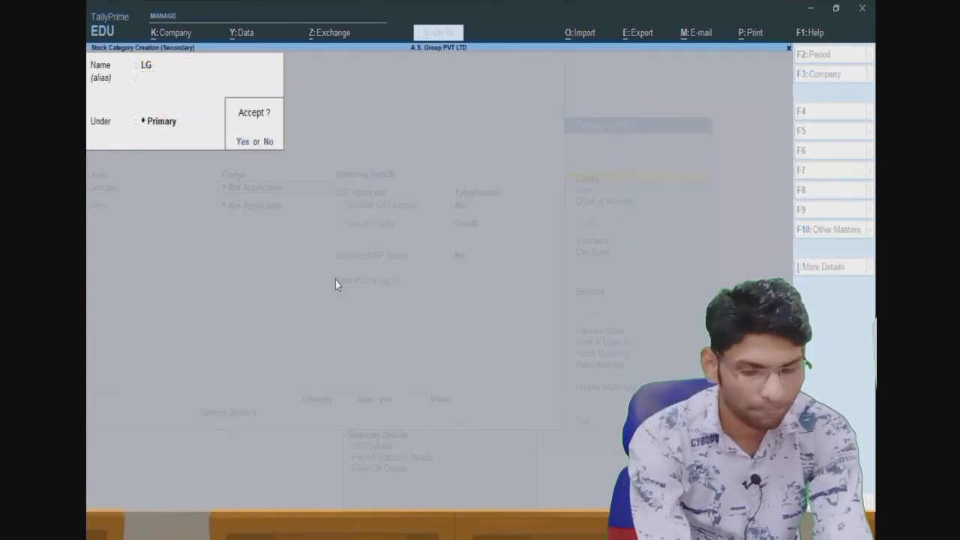
key(Return)
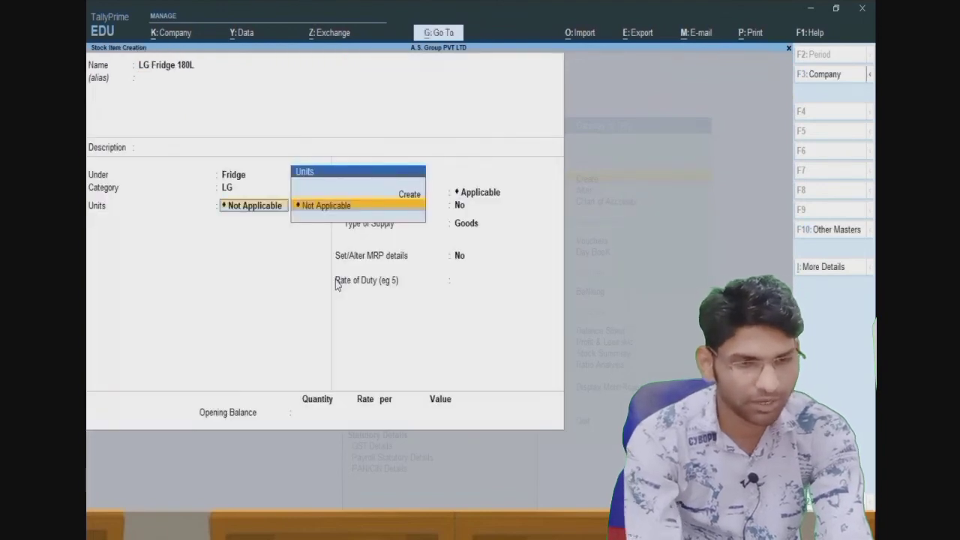
- Create the unit PCs with unit code PCS-PIECES
key(Up)
key(Return)
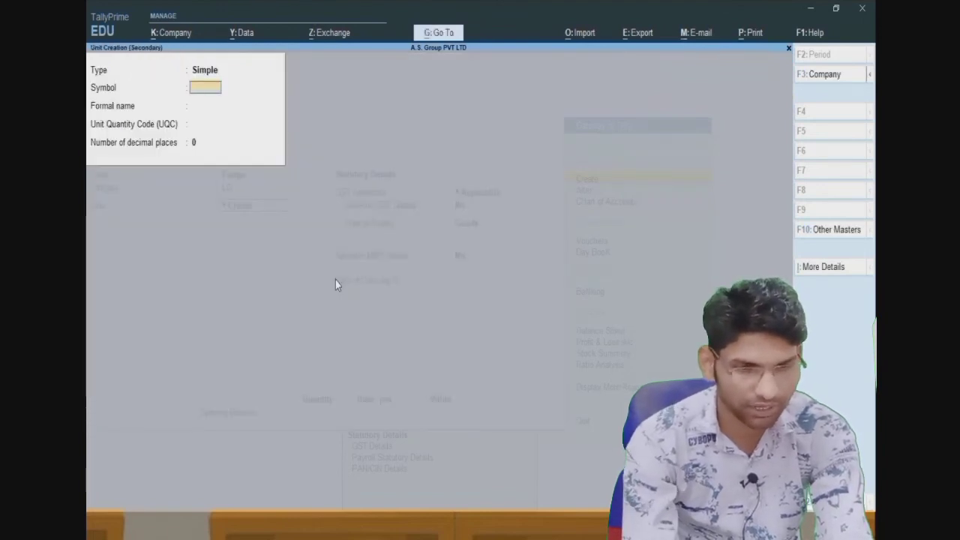
text(PCs)
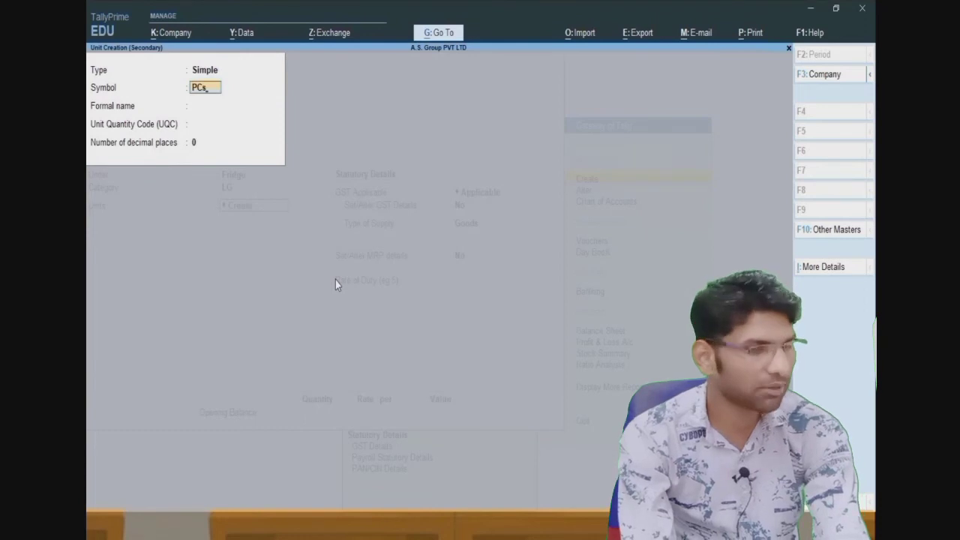
key(Return)
key(Return)
text(p)
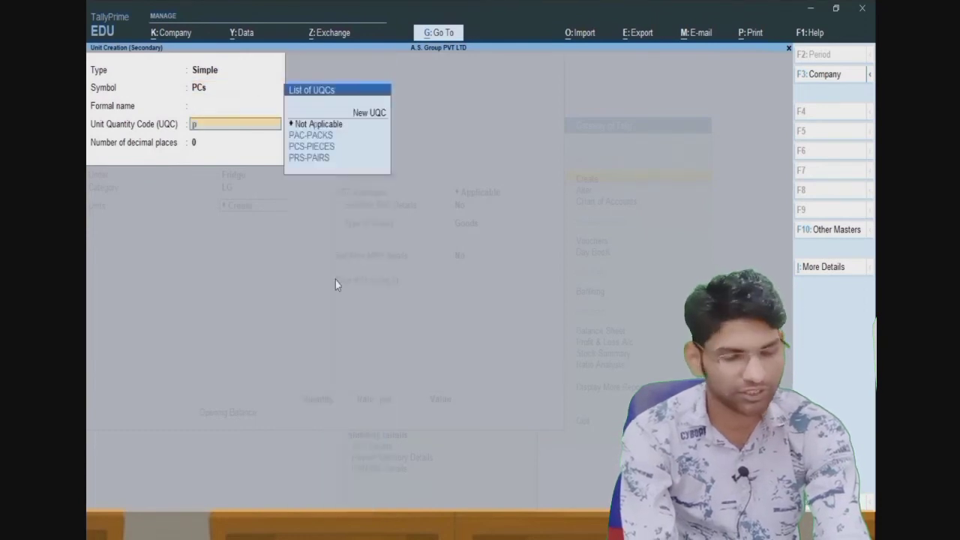
key(Down)
key(Down)
key(Return)
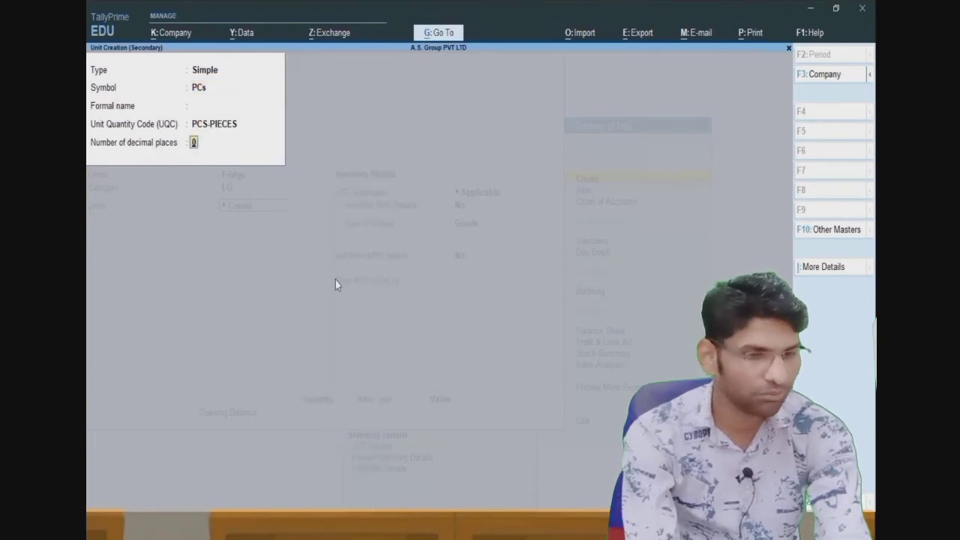
key(Return)
key(Return)
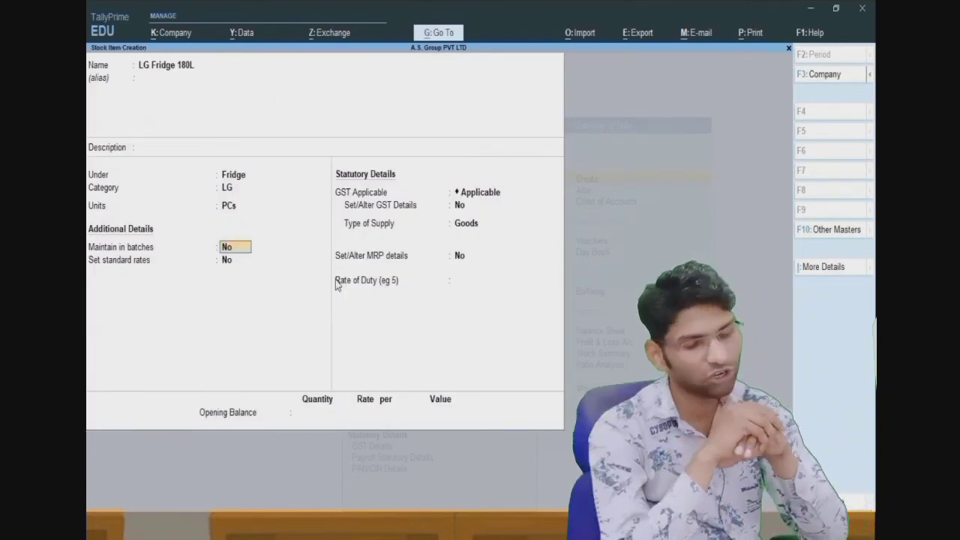
key(Return)
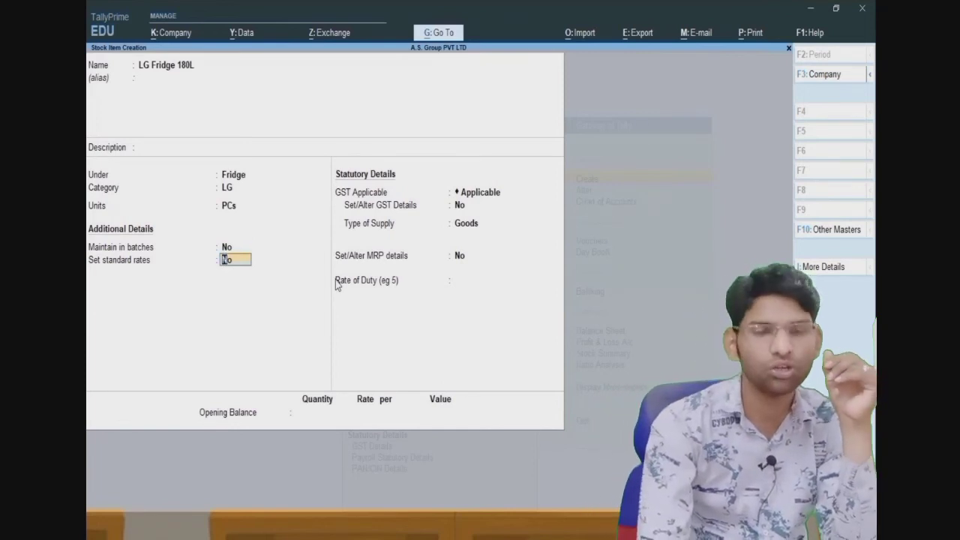
- Enable standard rates and set a standard cost of 12,599 per PCs from 1-Apr-21
text(y)
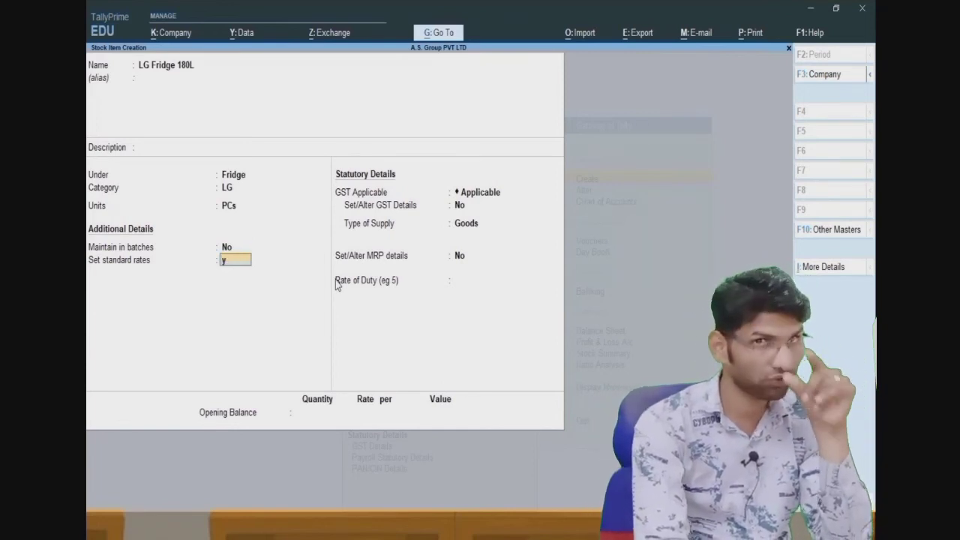
key(Return)
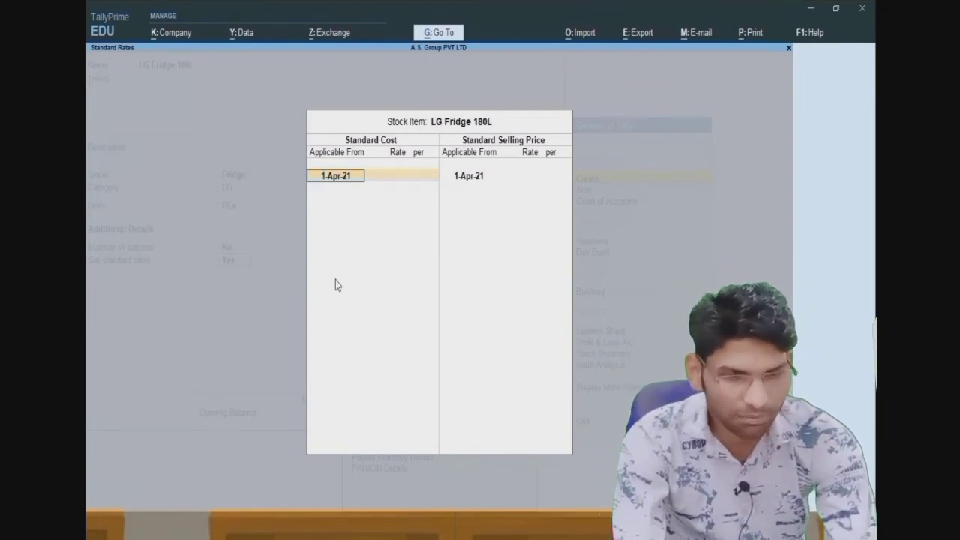
key(Return)
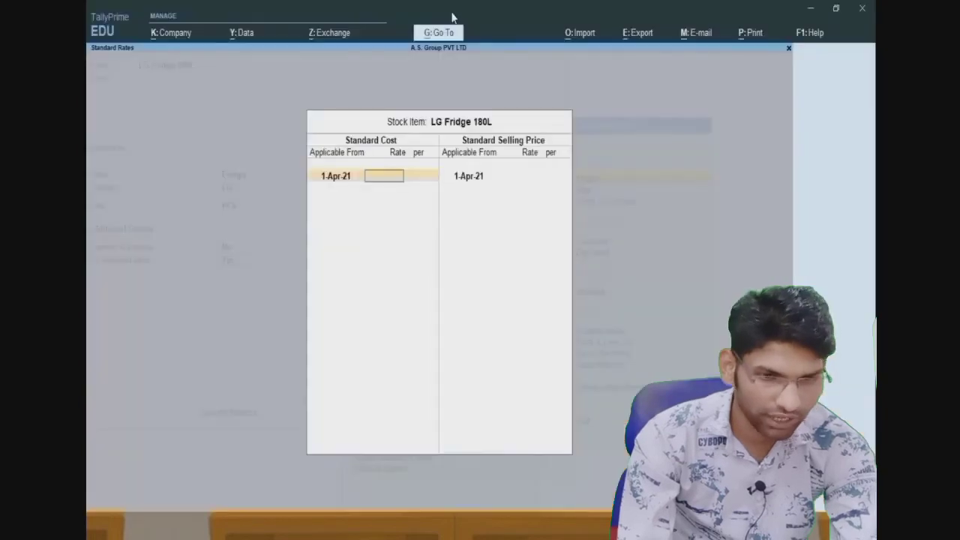
text(12599)
key(Return)
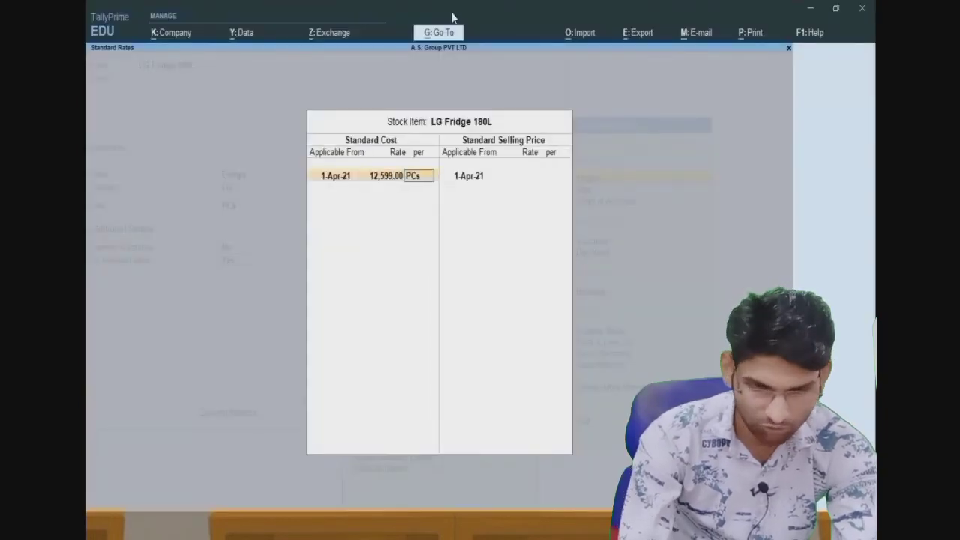
key(Return)
key(Return)
key(Return)
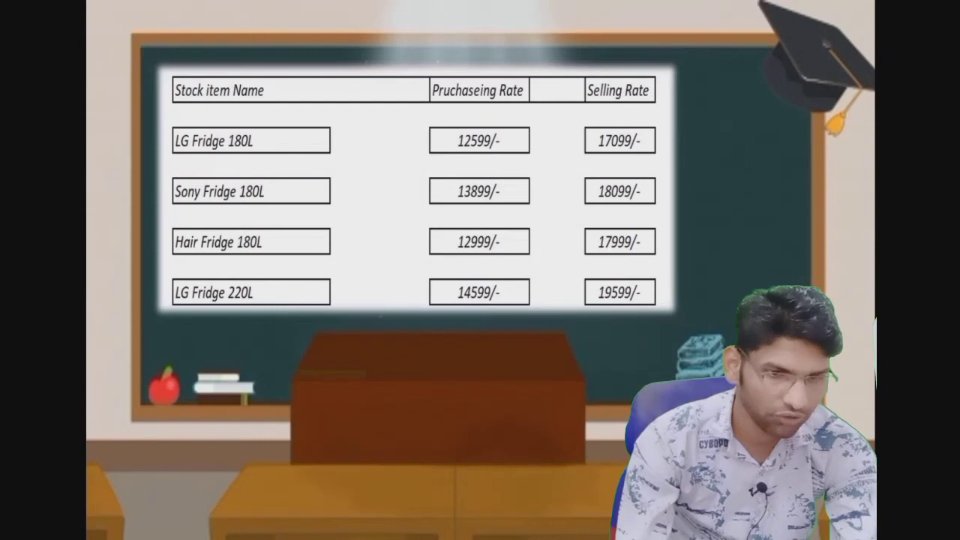
- Set the standard selling price to 17,099 per PCs and finish the rates
key(alt+Tab)
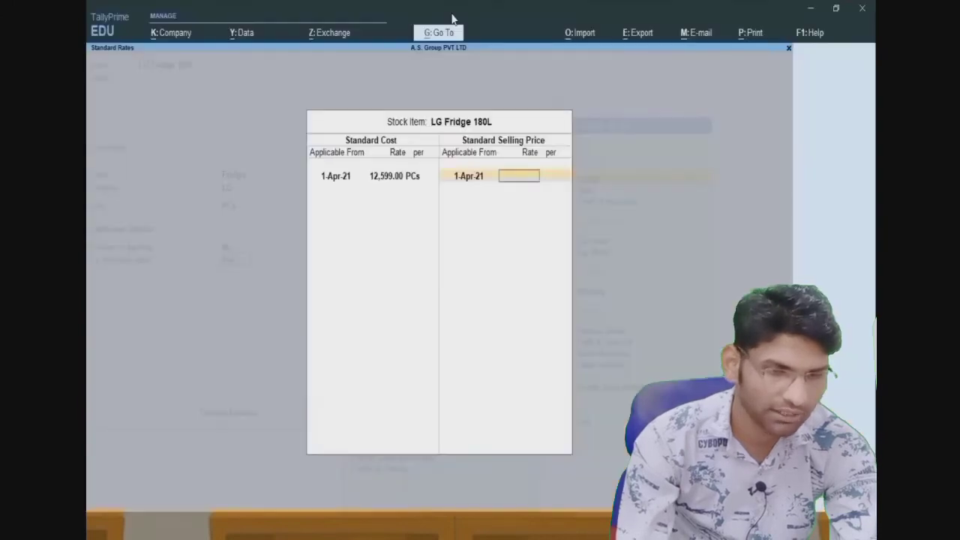
text(17,0)
text(99)
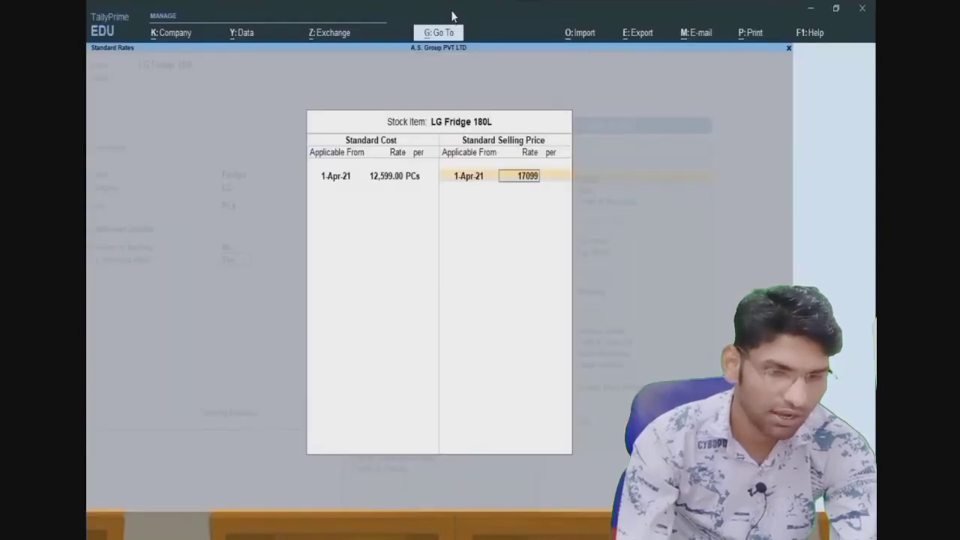
key(Return)
key(Return)
key(Return)
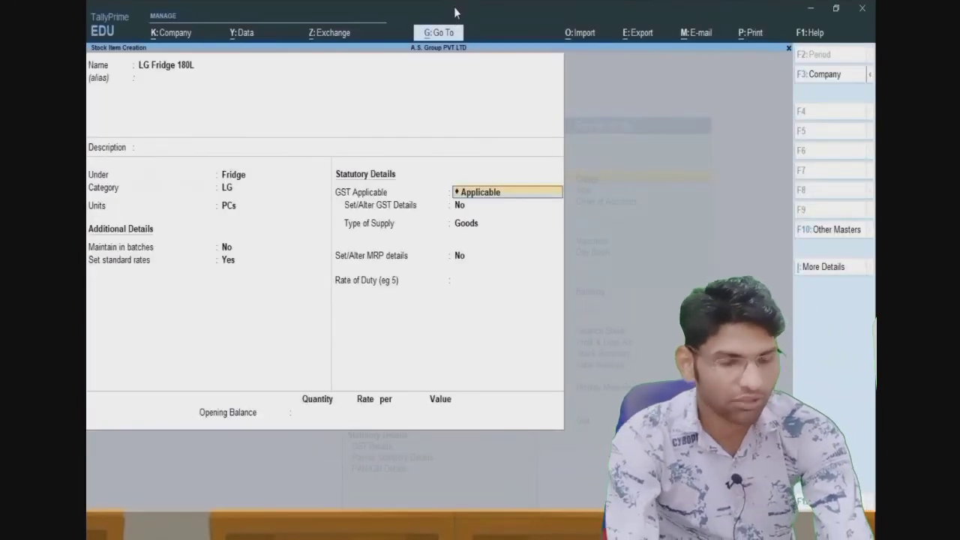
key(Return)
key(Return)
key(Return)
key(Return)
key(Return)
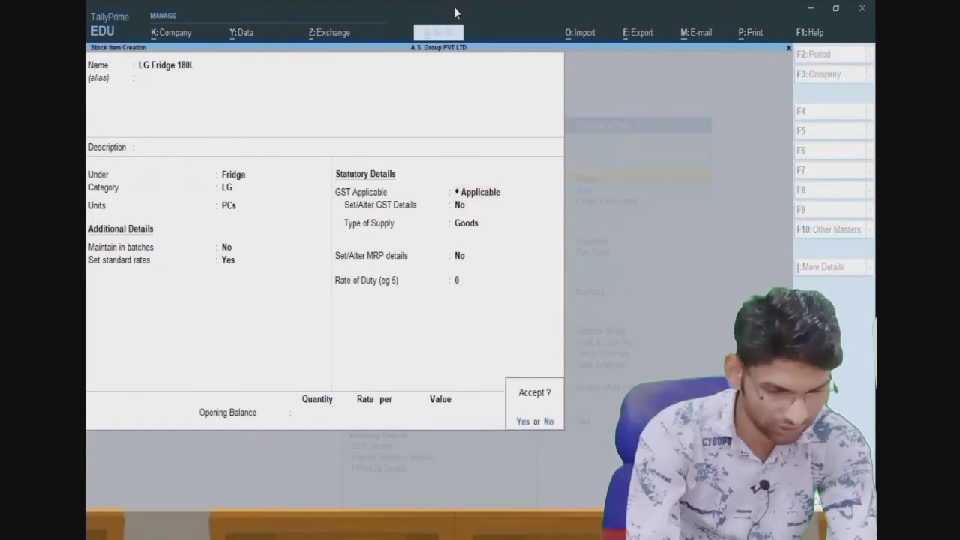
key(Return)
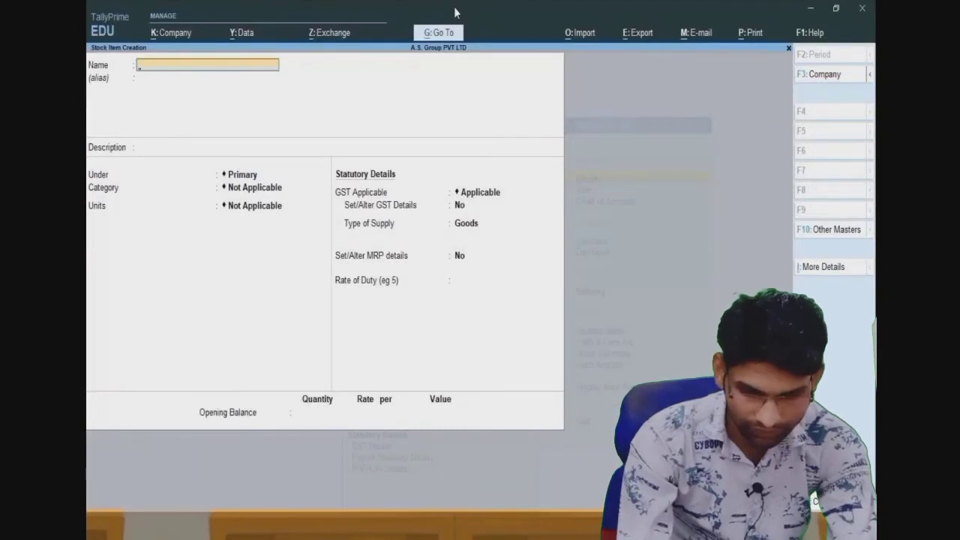
- Name the new stock item Sony Fridge 180L and place it under Fridge
text(Sony)
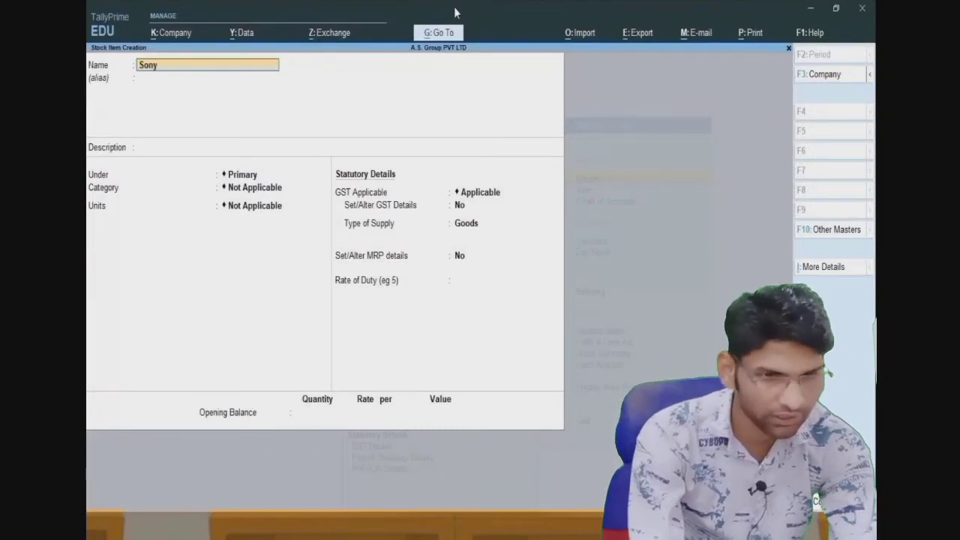
text( Fridge)
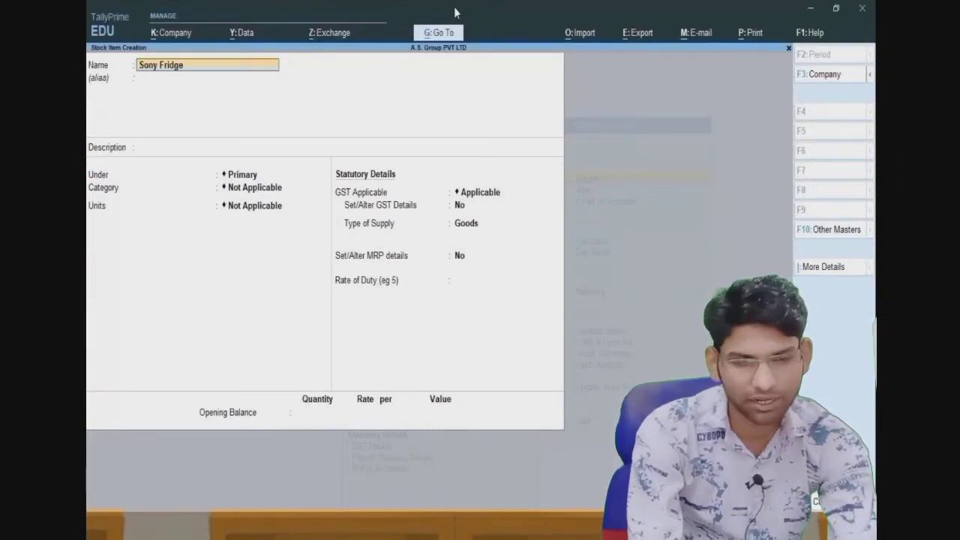
text( 180L)
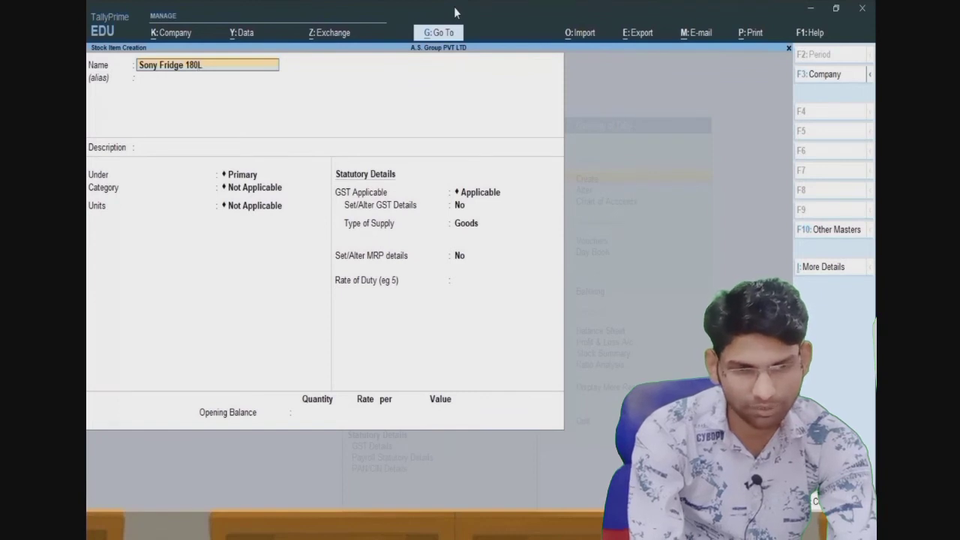
key(Return)
key(Down)
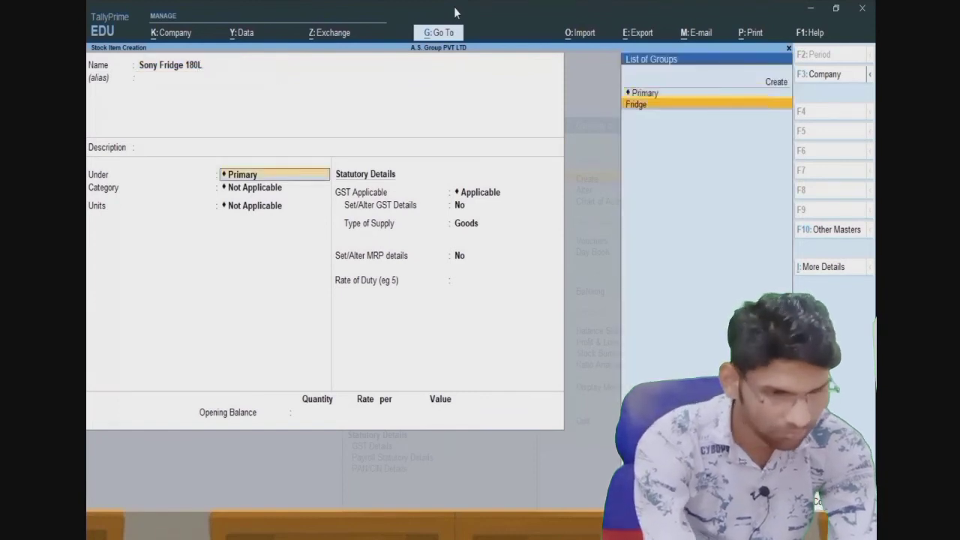
key(Return)
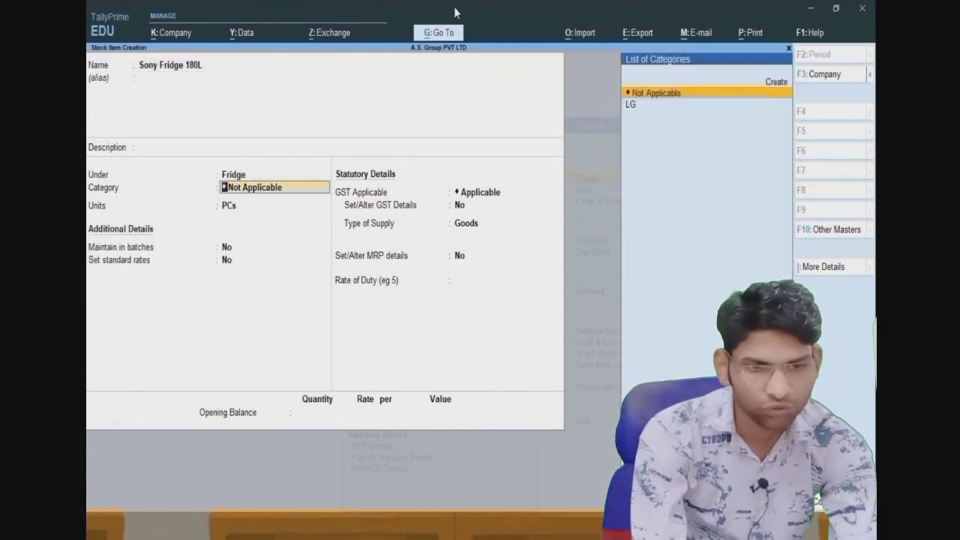
- Create a new Sony stock category under Primary for the item
key(Up)
key(Return)
text(Sony)
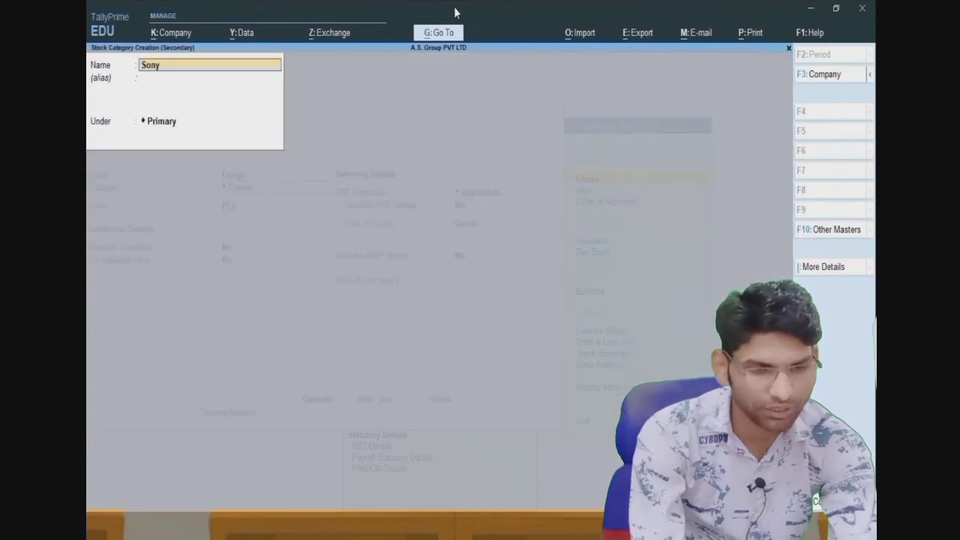
key(Return)
key(Return)
key(Return)
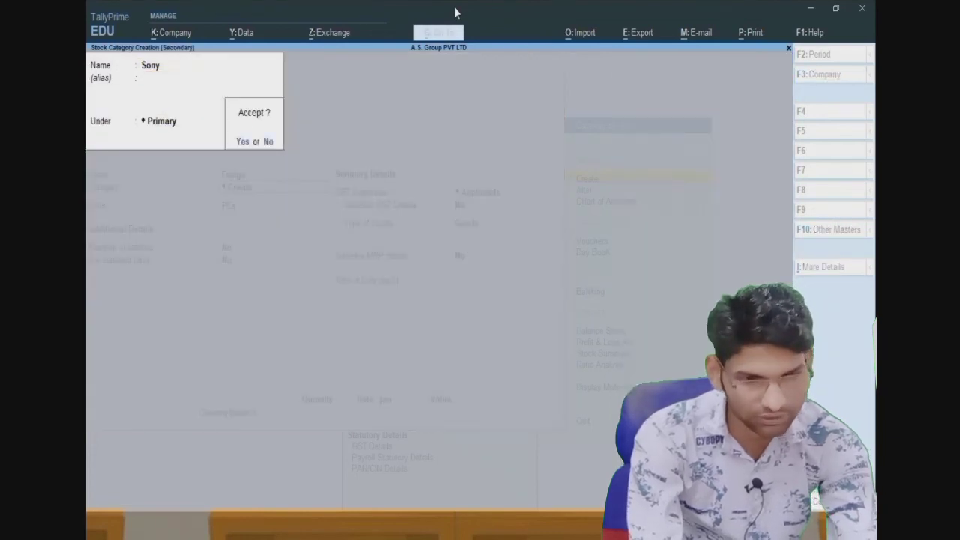
key(Return)
- Set standard cost 13,899 and selling price 18,099 per PCs, then save the item
key(Return)
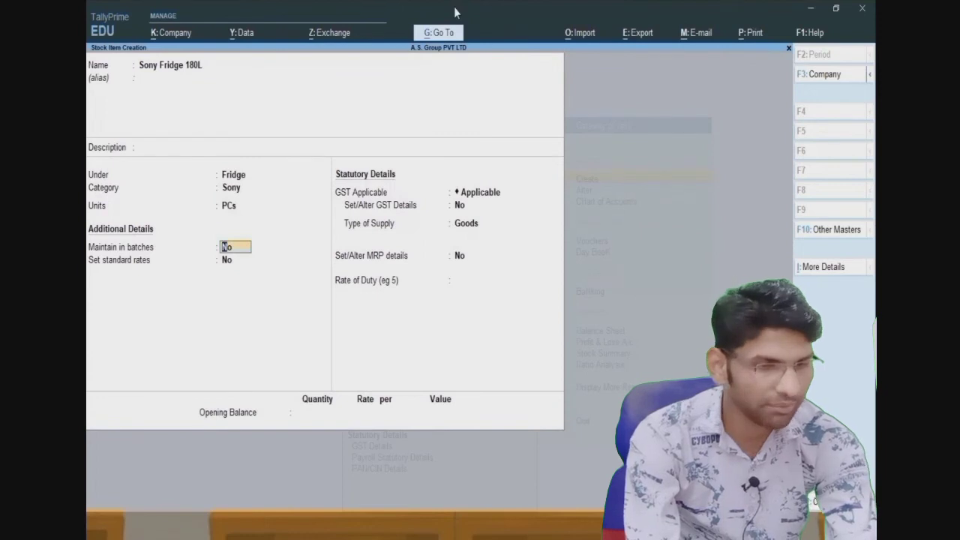
key(Return)
text(y)
key(Return)
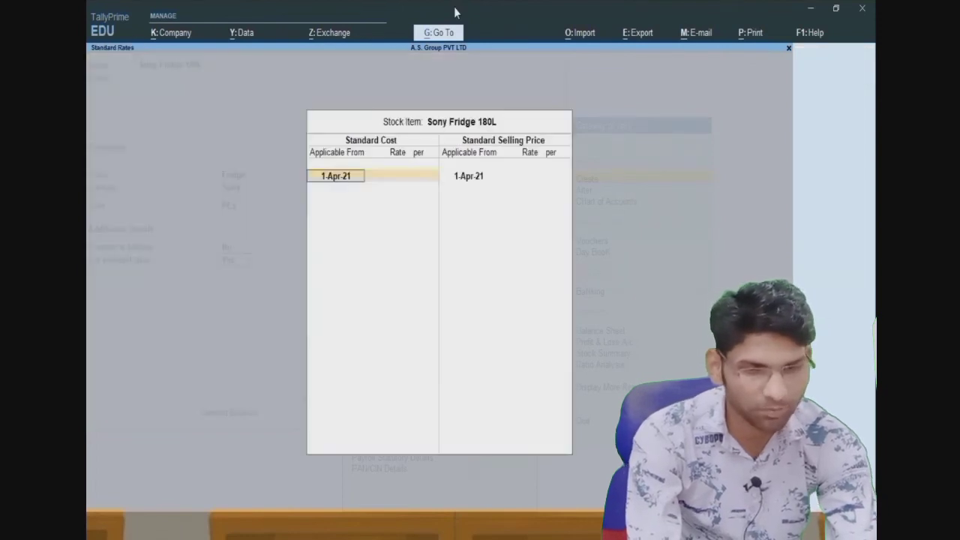
key(Return)
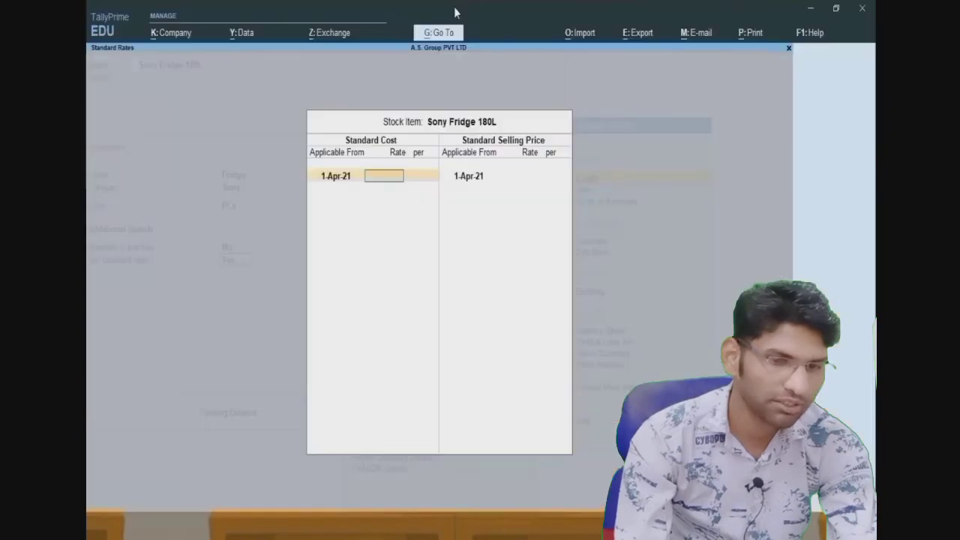
text(13,899)
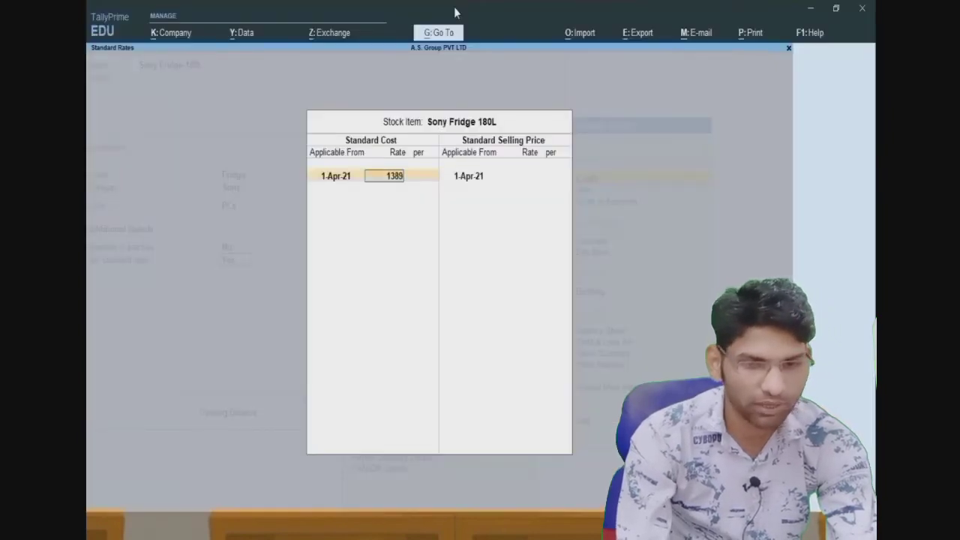
key(Return)
key(Return)
key(Return)
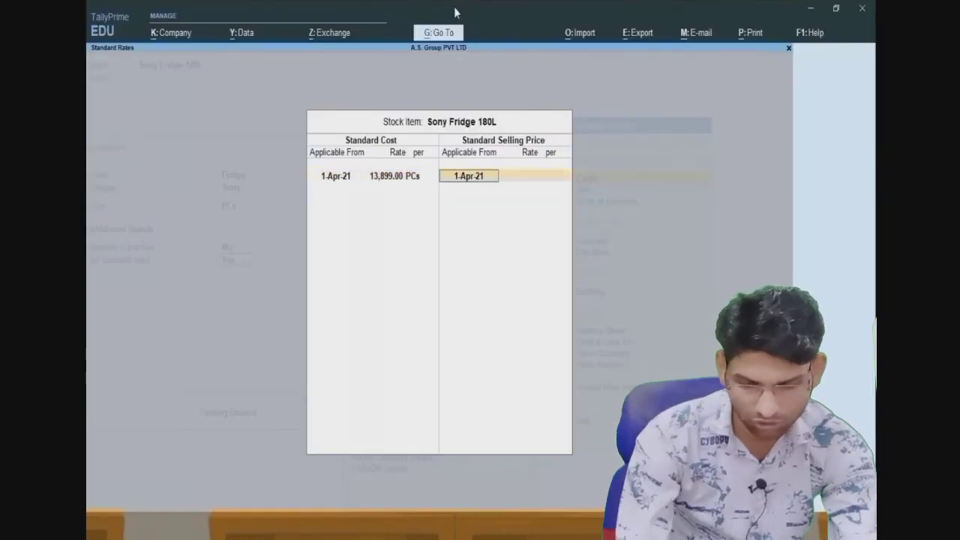
key(Return)
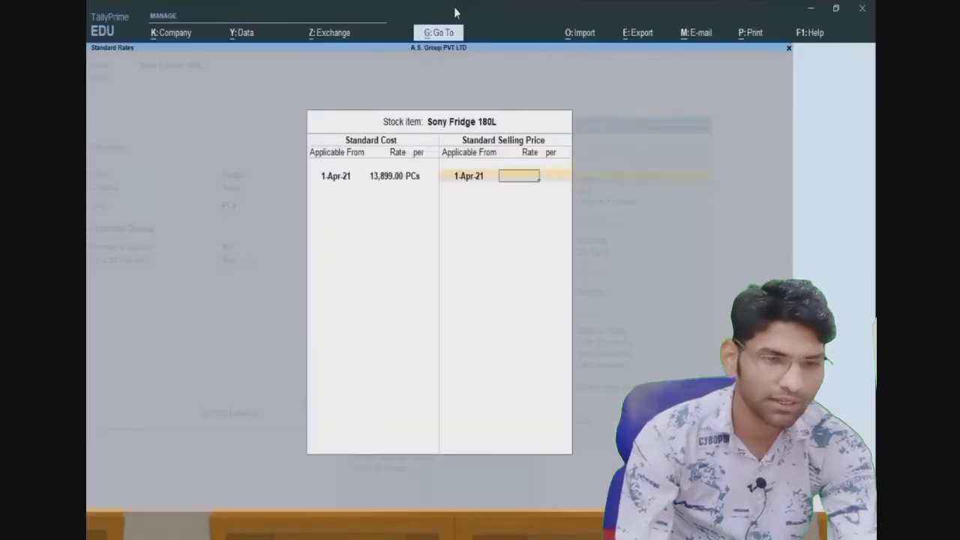
text(18099)
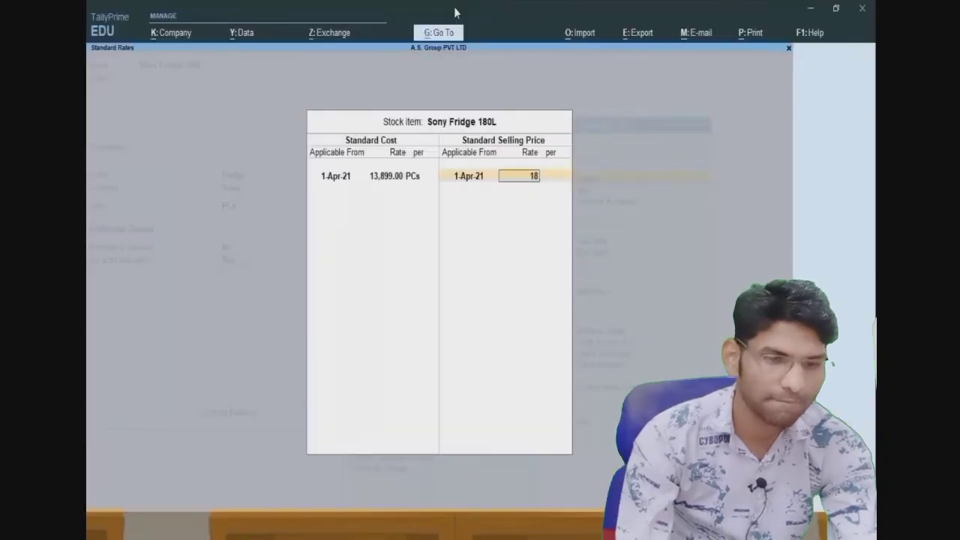
key(Return)
key(Return)
key(Return)
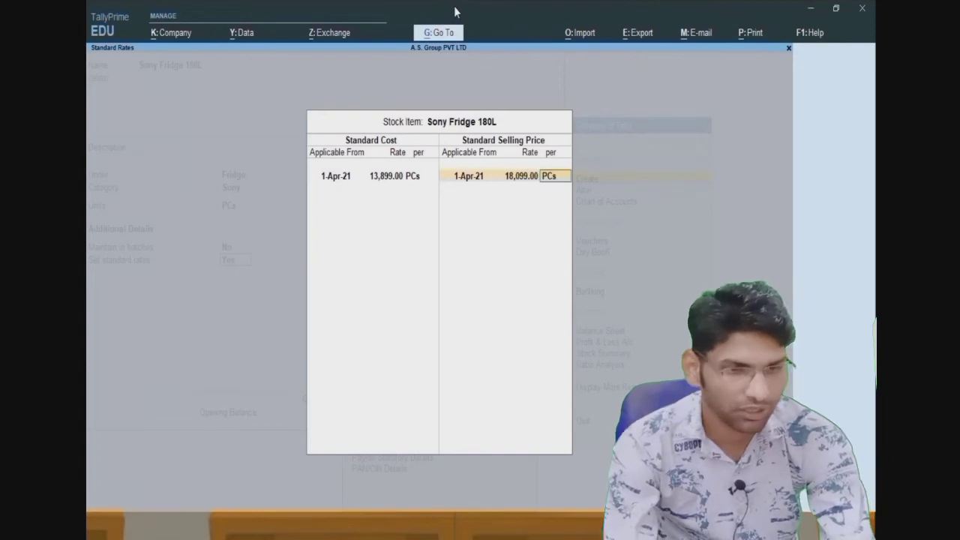
key(Return)
key(Return)
key(Return)
key(Return)
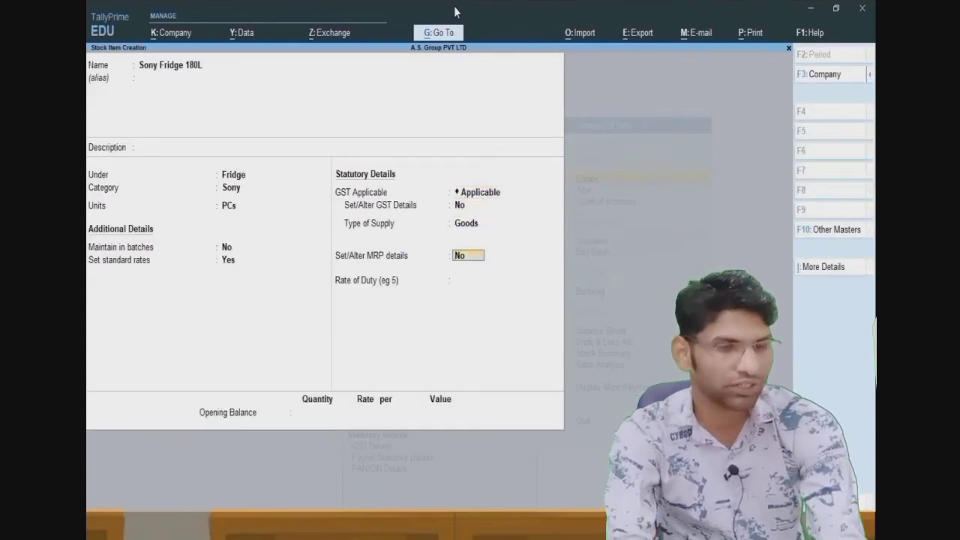
key(Return)
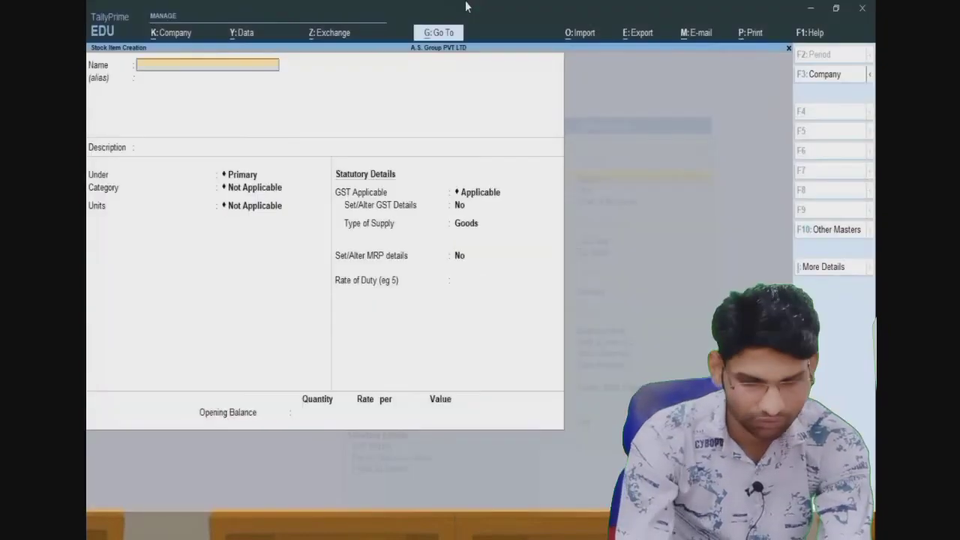
- Name the new stock item Hair Fridge 180L and place it under Fridge
text(Hair)
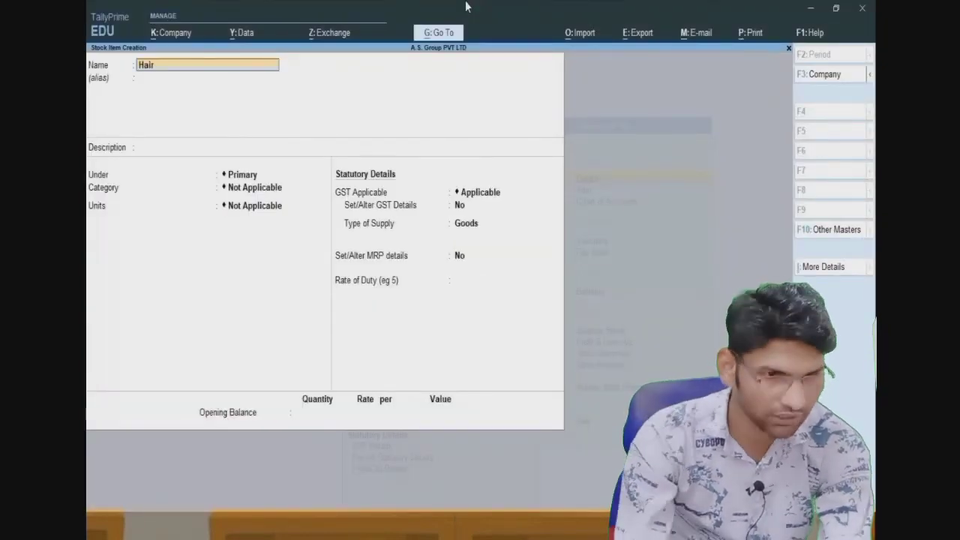
text( Fridge)
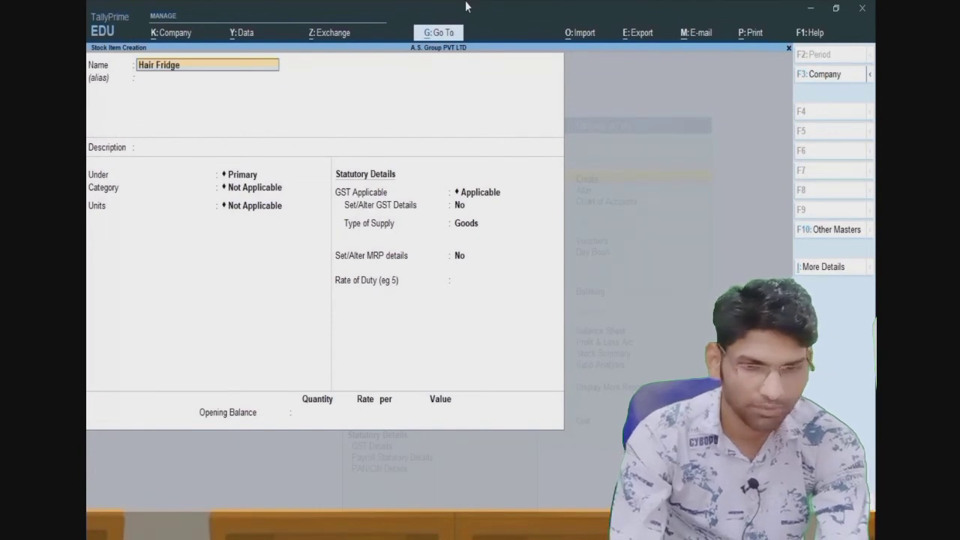
text( 180L)
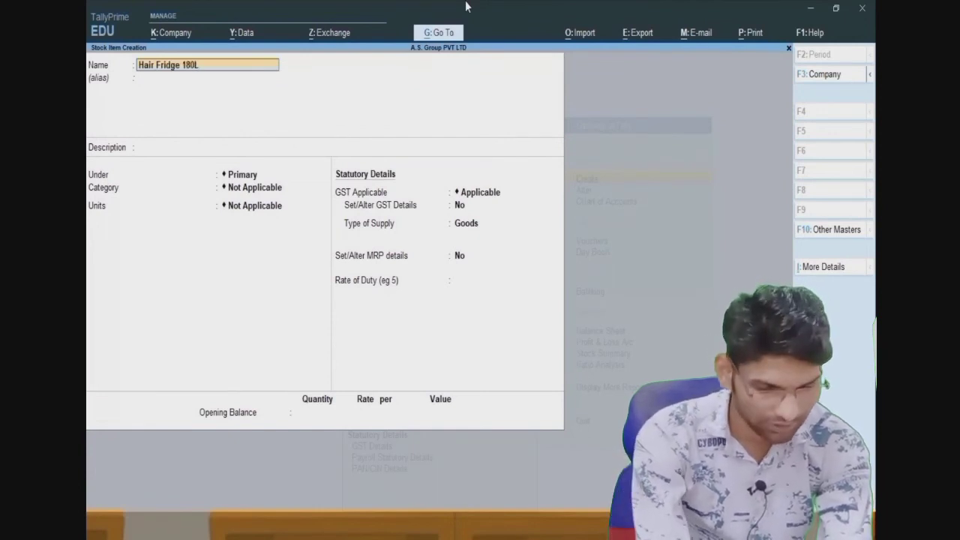
key(Return)
key(Return)
key(Return)
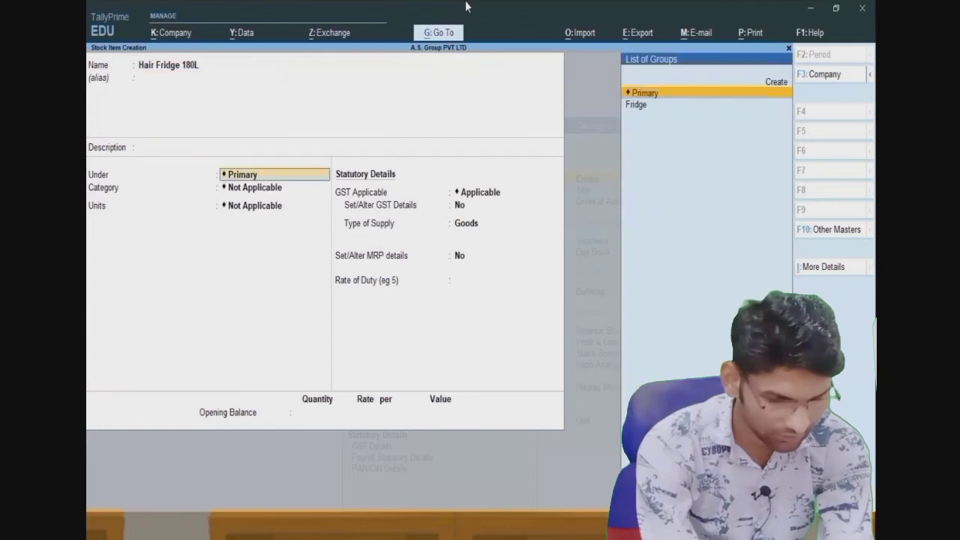
key(Down)
key(Return)
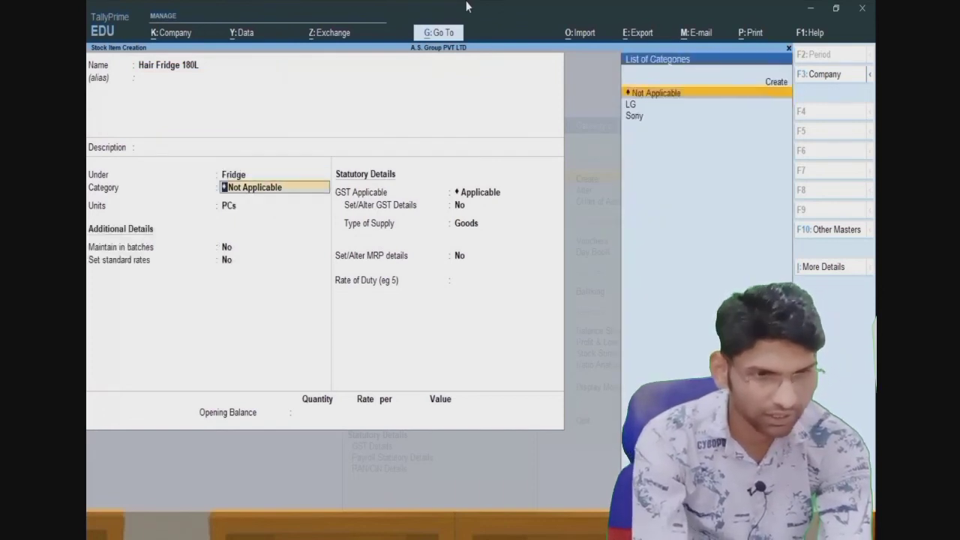
- Create a new Hair stock category under Primary for the item
key(alt+c)
text(H)
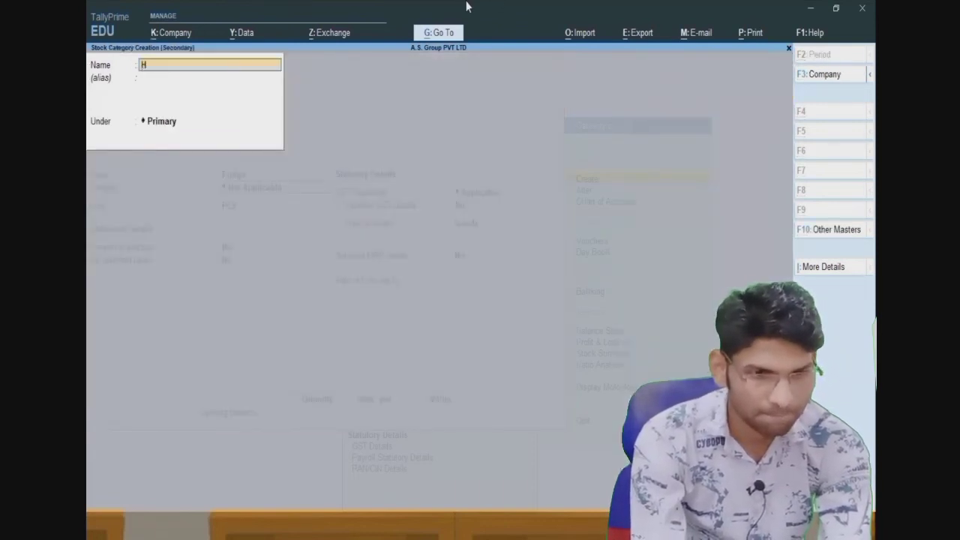
text(air)
key(Return)
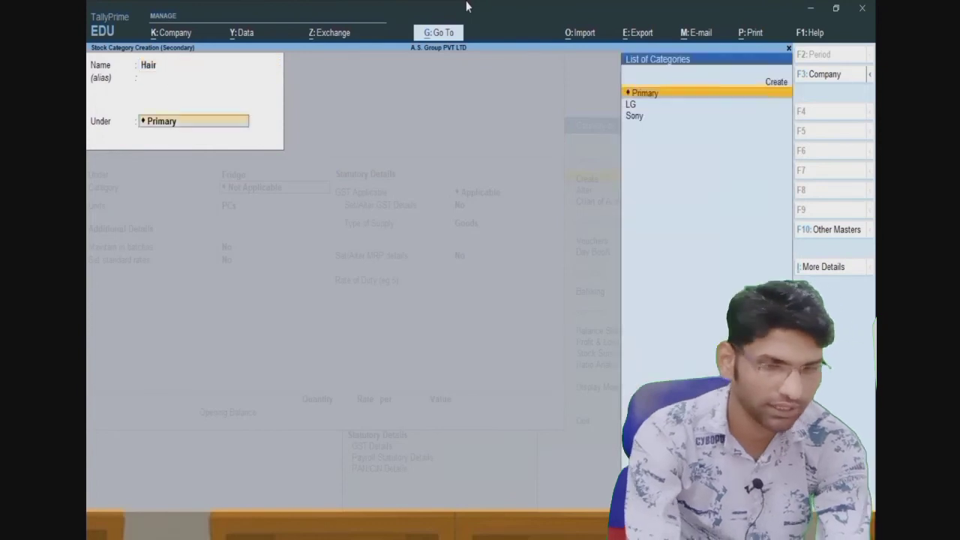
key(Return)
key(Return)
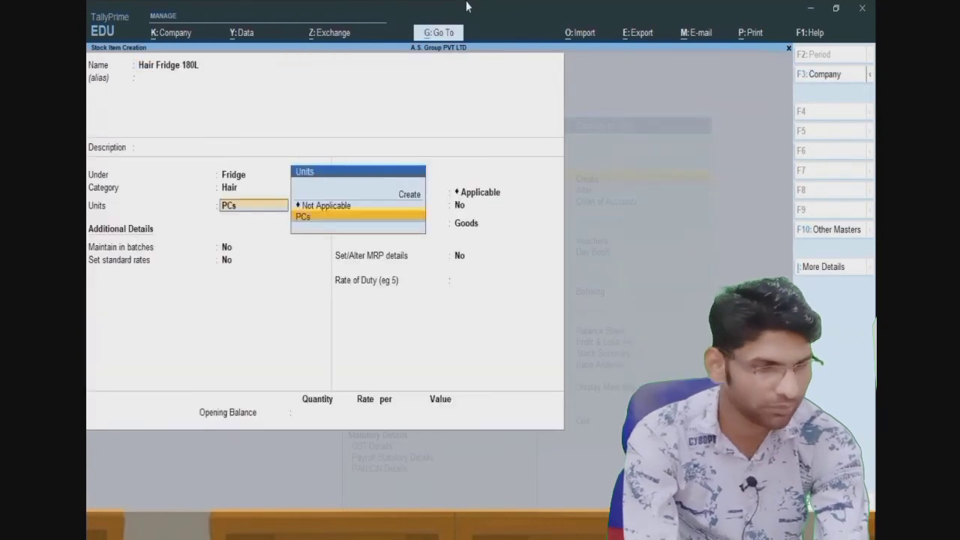
key(Return)
- Set standard cost 12,999 and selling price 17,999 per PCs, then save the item
key(Return)
text(y)
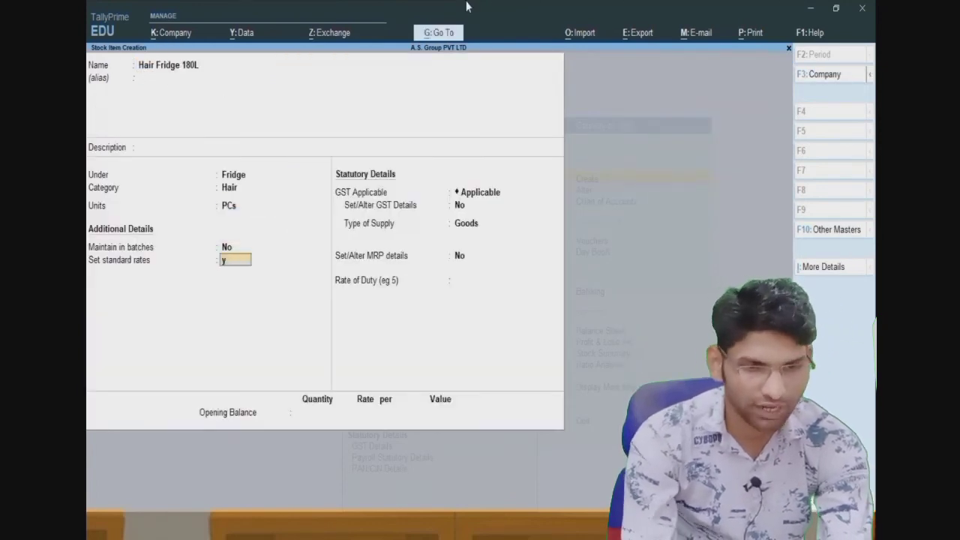
key(Return)
key(Return)
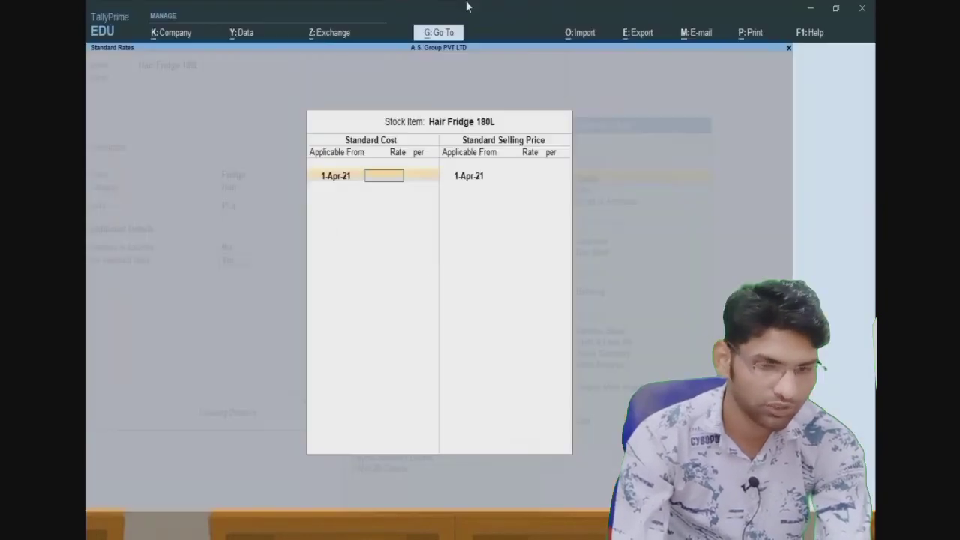
text(12,999)
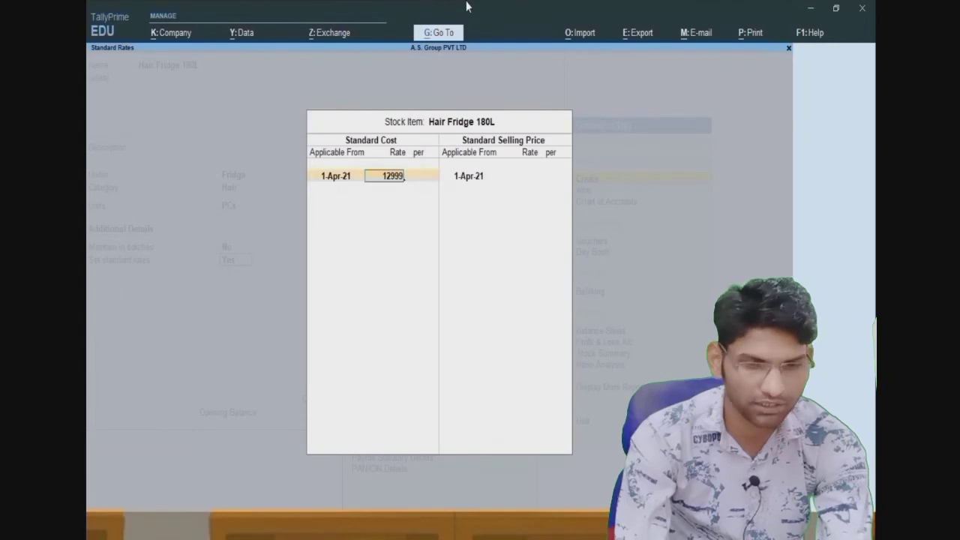
key(Return)
key(Return)
key(Return)
key(Return)
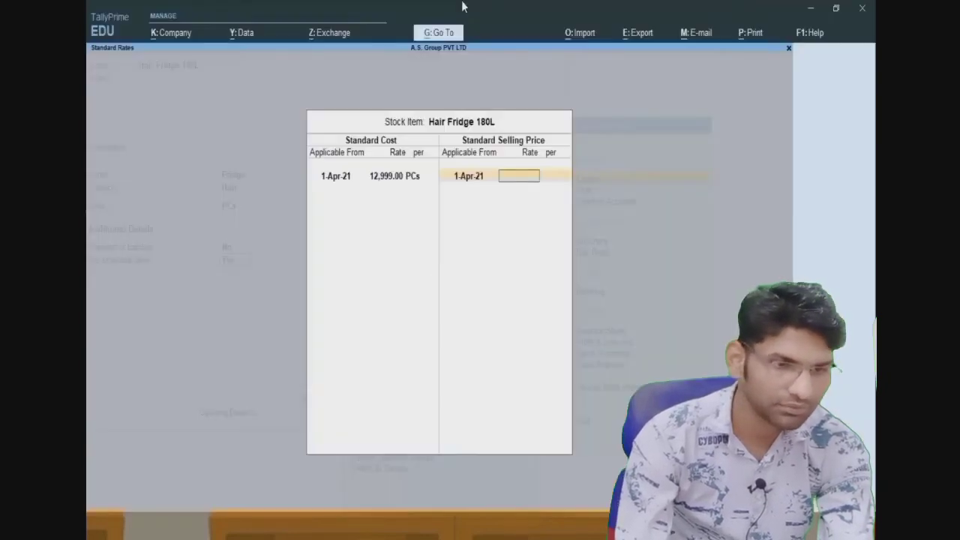
text(17999)
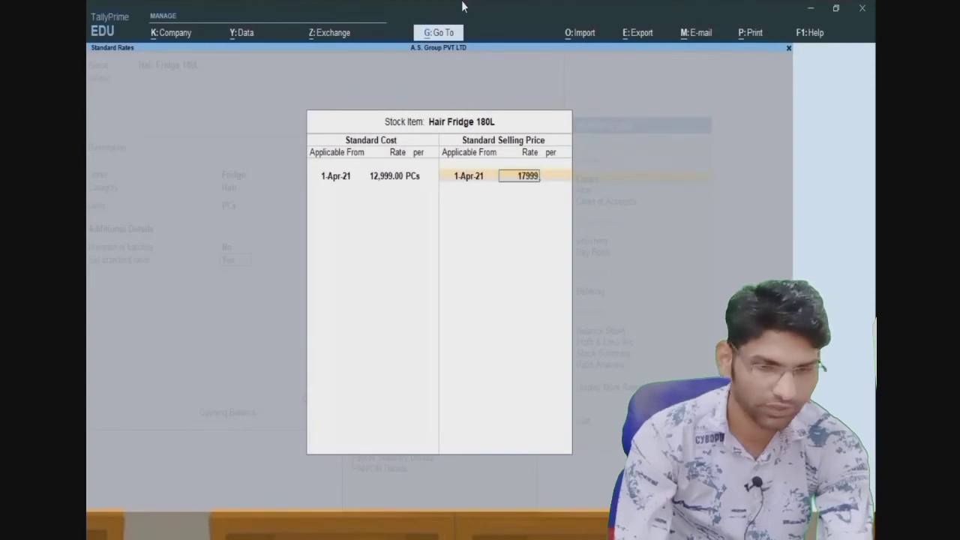
key(Return)
key(Return)
key(Return)
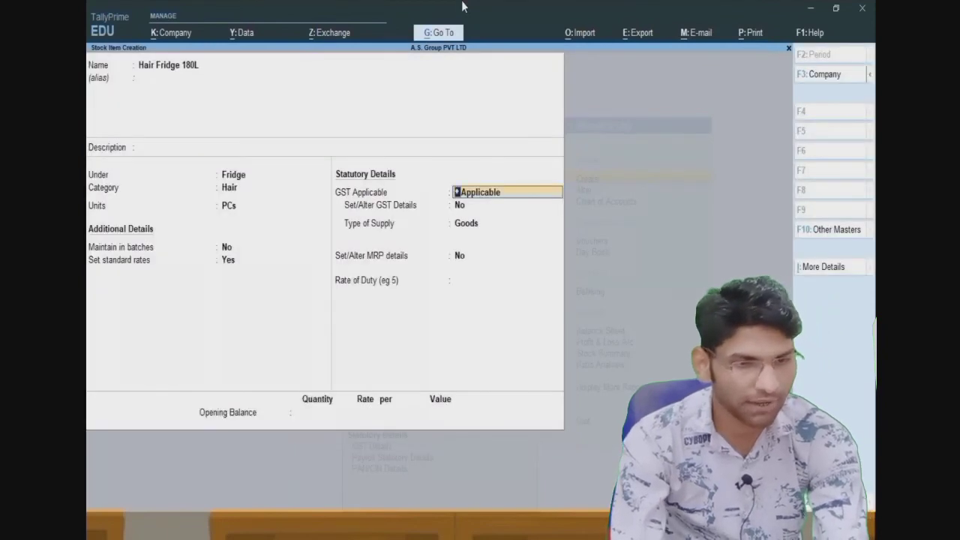
key(Return)
key(Return)
key(Return)
key(Return)
key(Return)
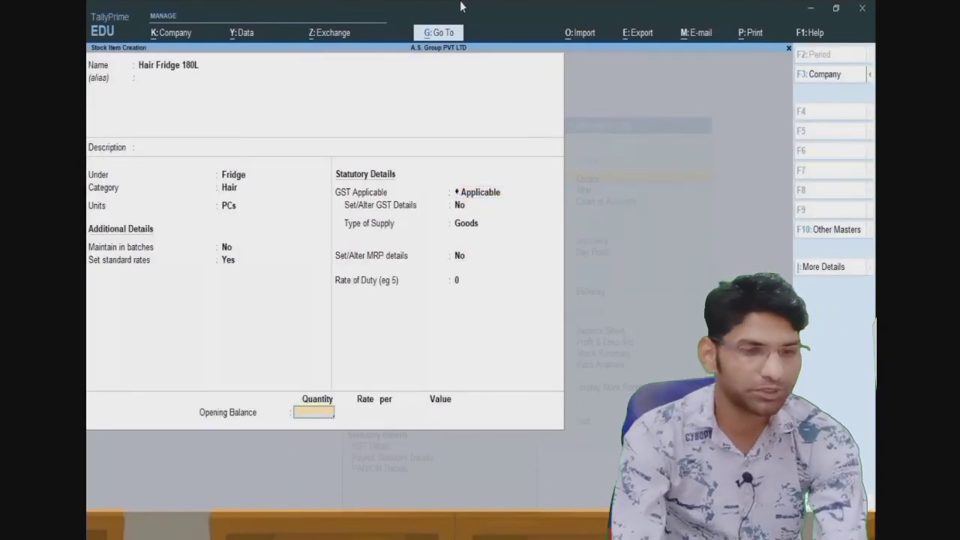
key(Return)
key(Return)
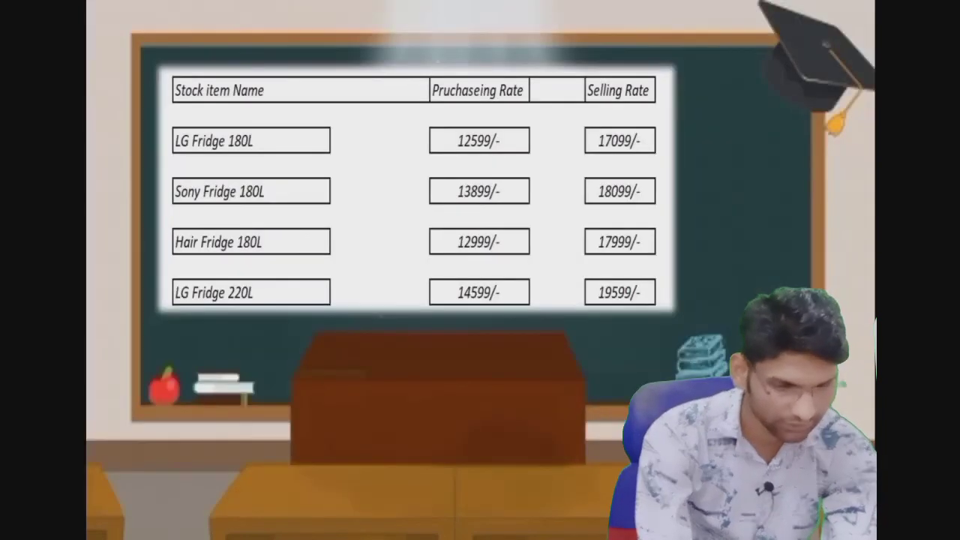
key(alt+Tab)
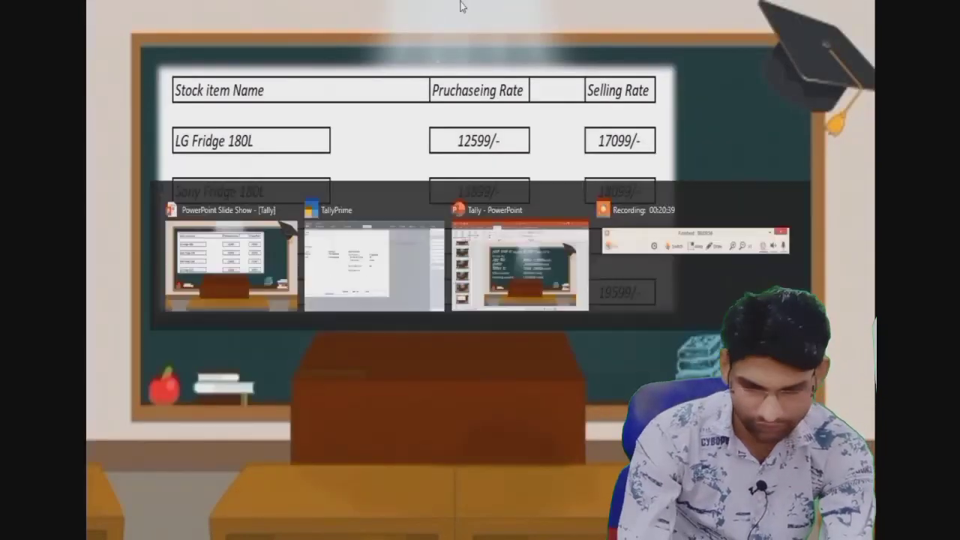
- Name the new stock item LG Fridge 220 L and place it under Fridge
text(LG)
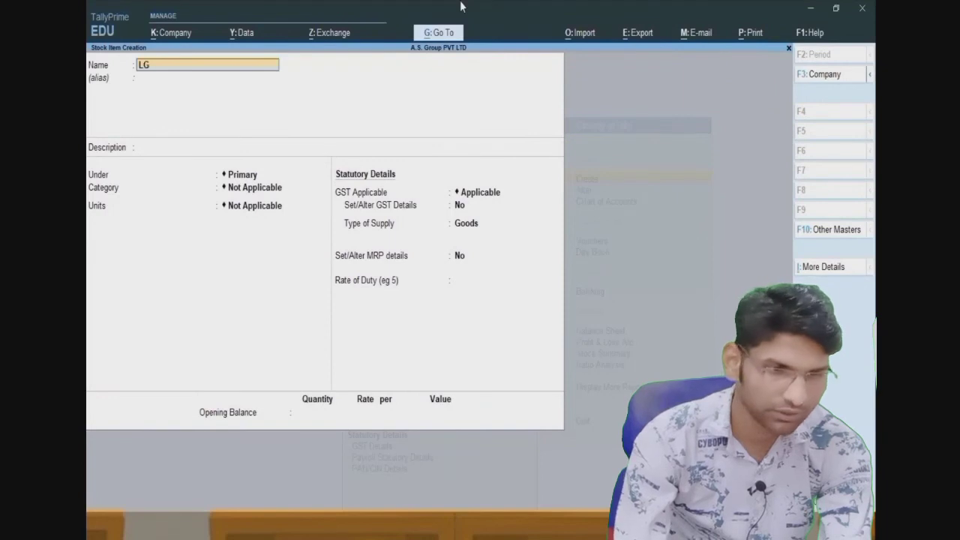
text( Fridge)
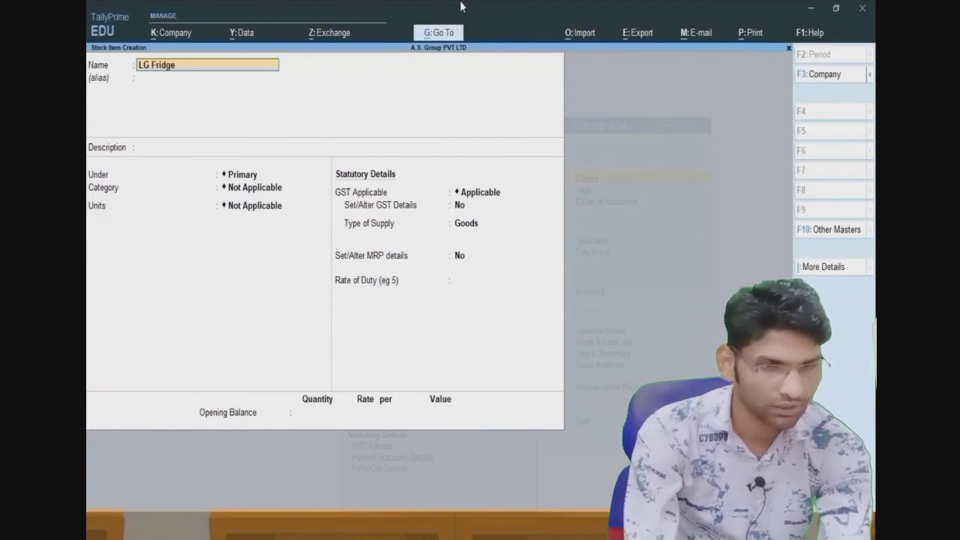
text( 220)
key(Return)
key(BackSpace)
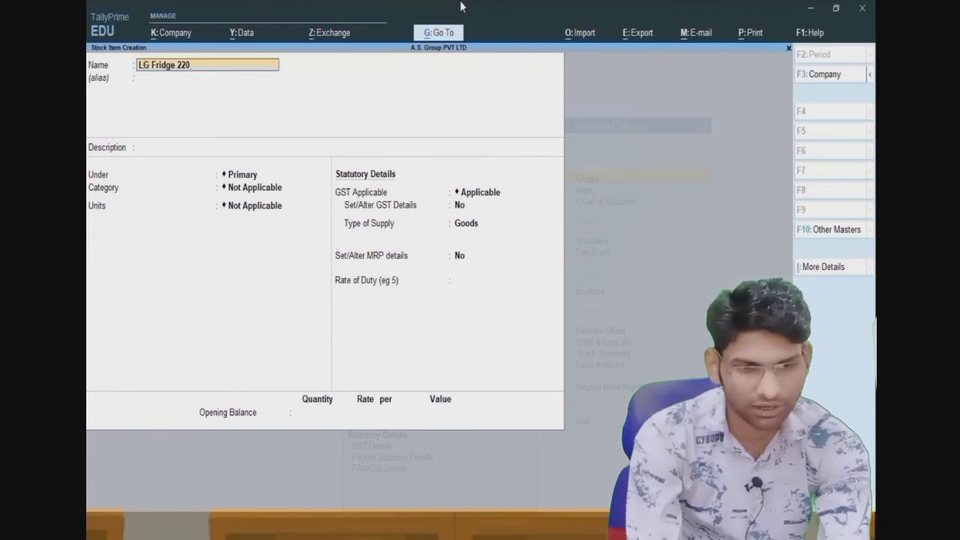
text(L)
key(Return)
key(Return)
key(Return)
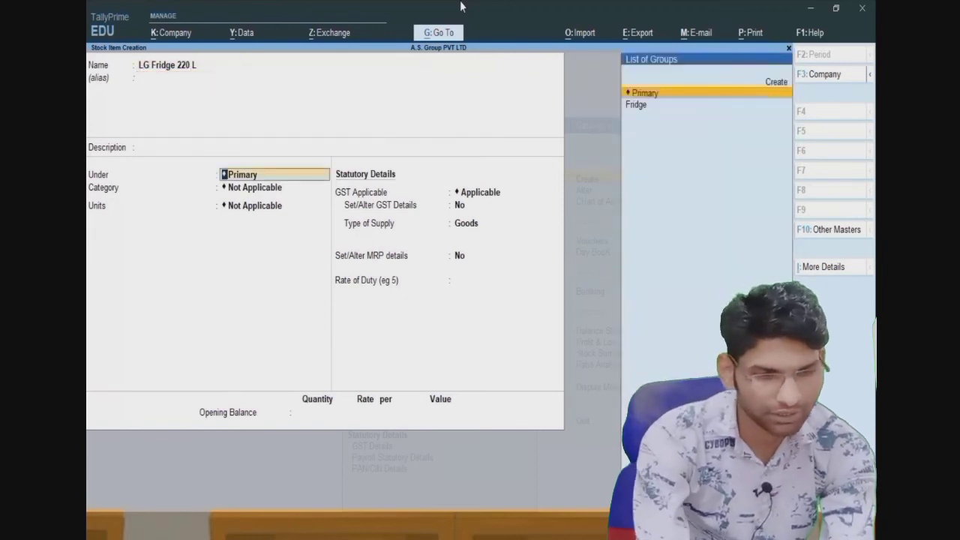
key(Down)
- Assign category LG and unit PCs, and choose to set standard rates
key(Return)
key(Down)
key(Down)
key(Return)
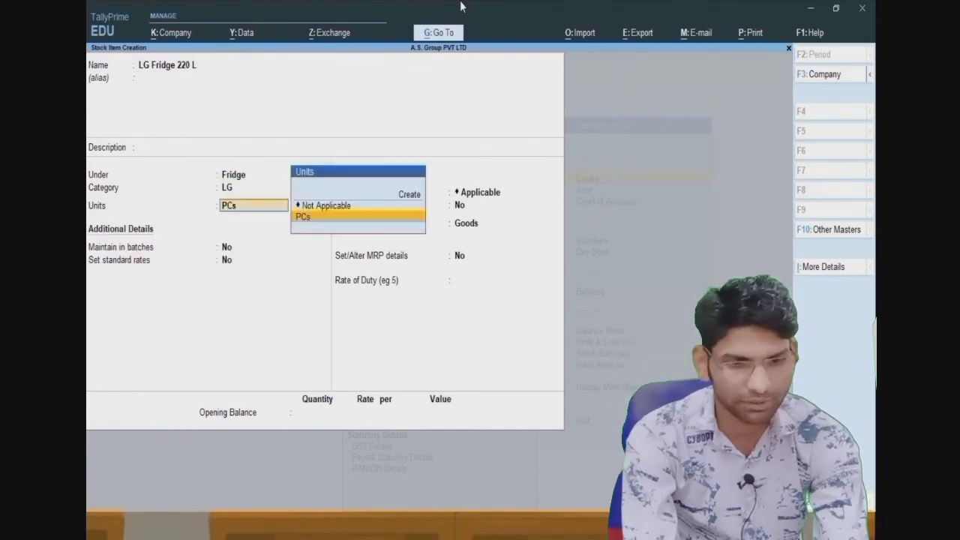
key(Return)
key(Return)
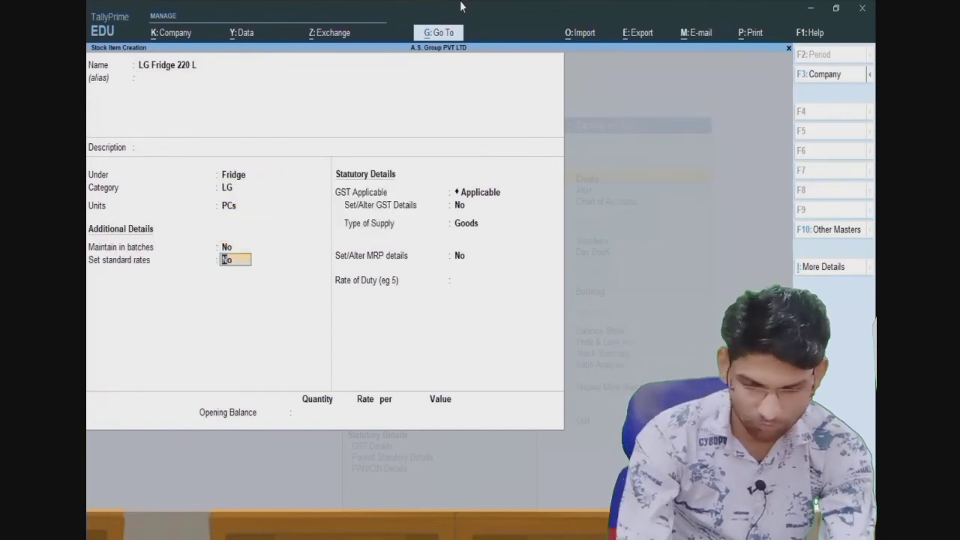
text(y)
key(Return)
key(Return)
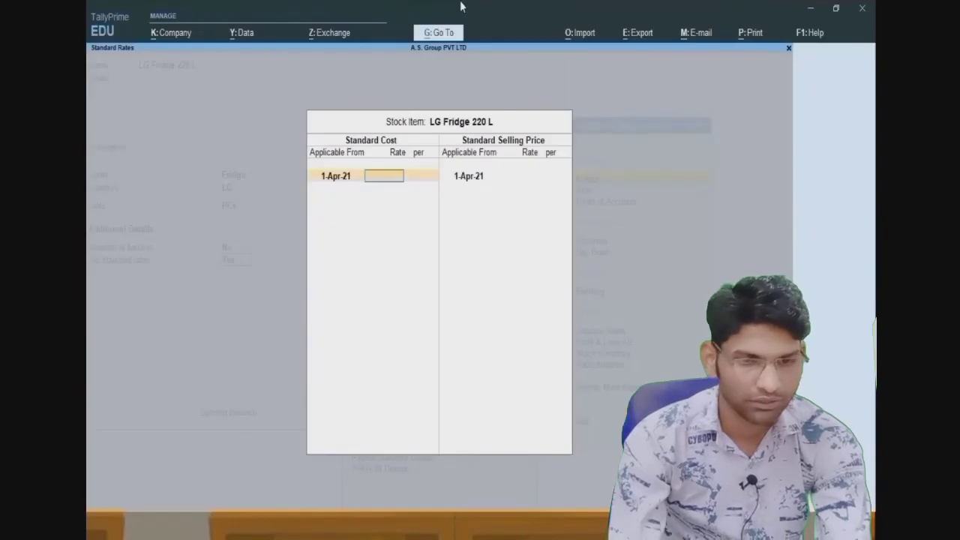
- Enter standard cost 14,599 and selling price 19,599 per PCs
text(14)
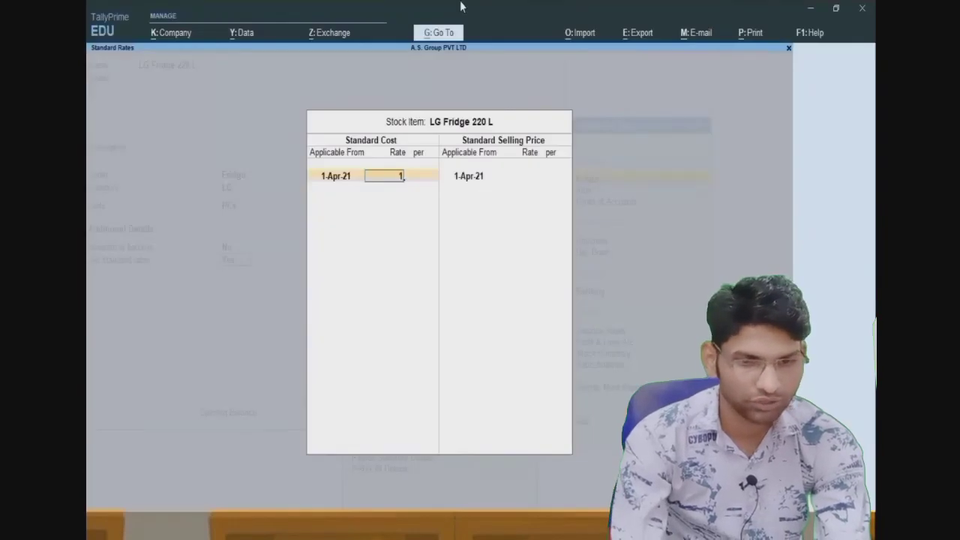
text(599)
key(Return)
key(Return)
key(Return)
key(Return)
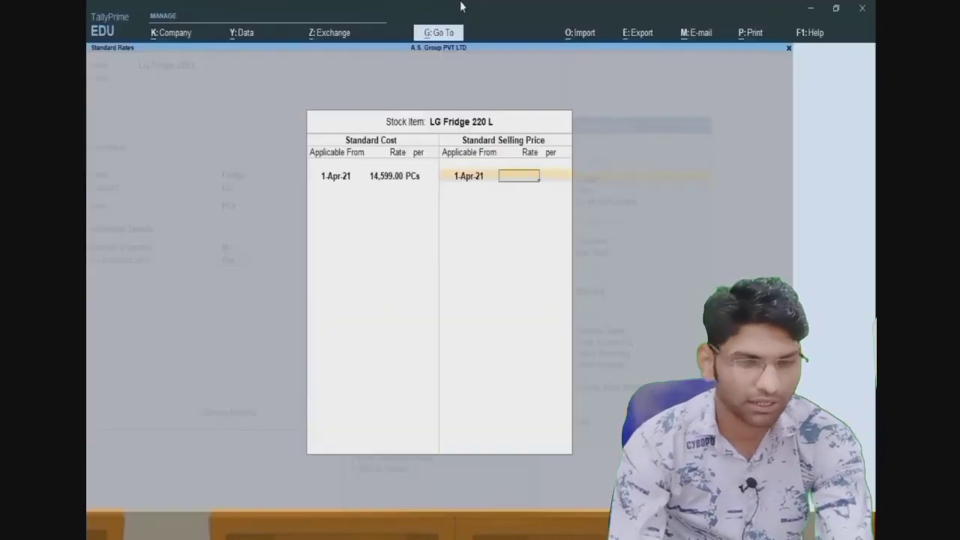
text(19599)
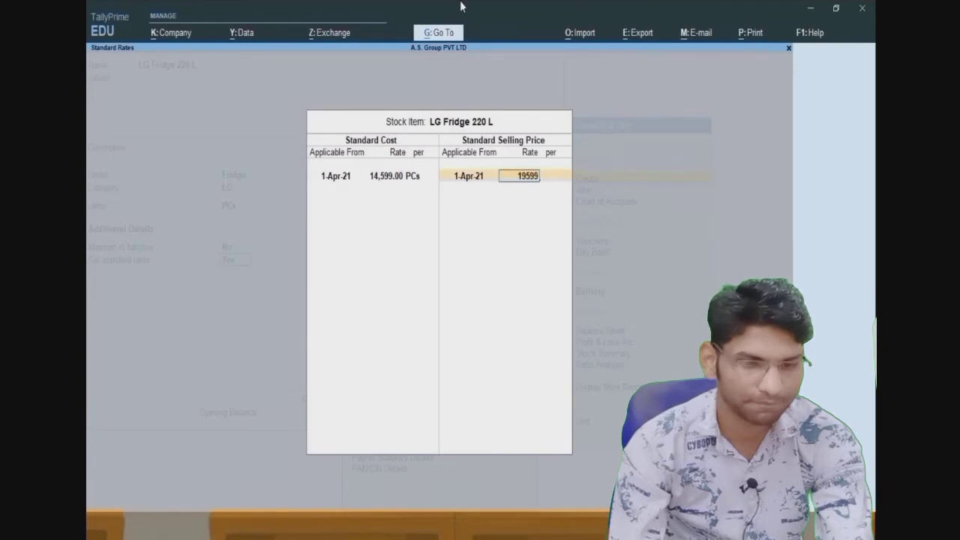
key(Return)
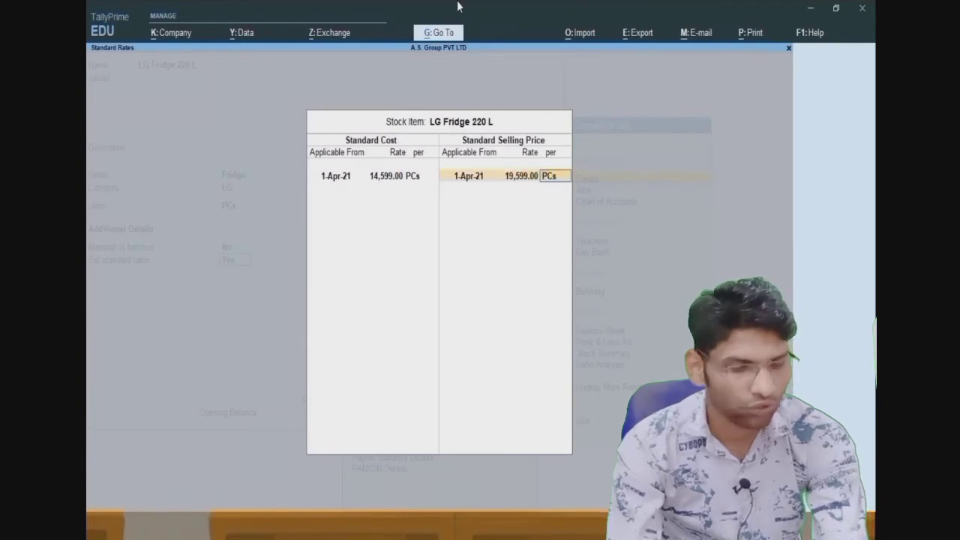
key(Return)
key(Return)
key(Return)
key(Return)
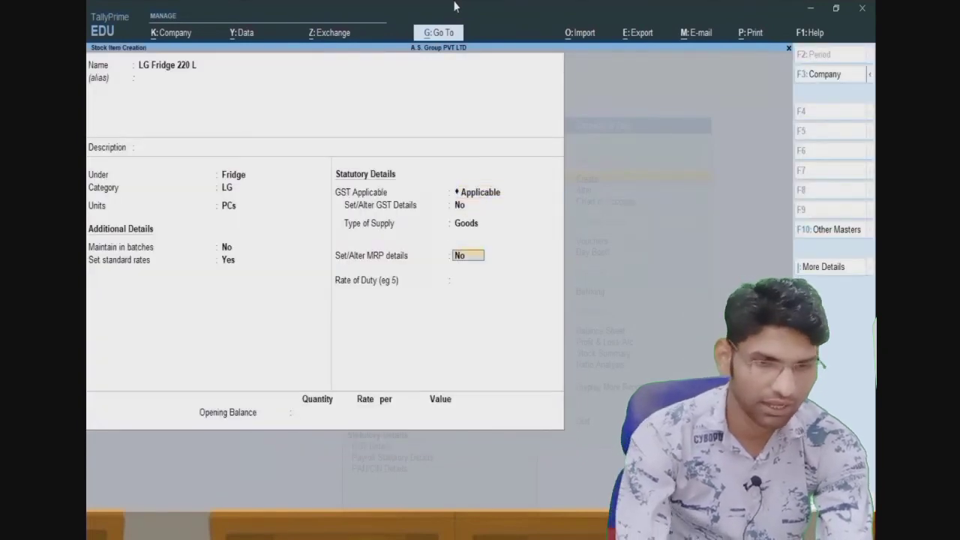
key(Return)
key(Return)
key(Return)
key(Return)
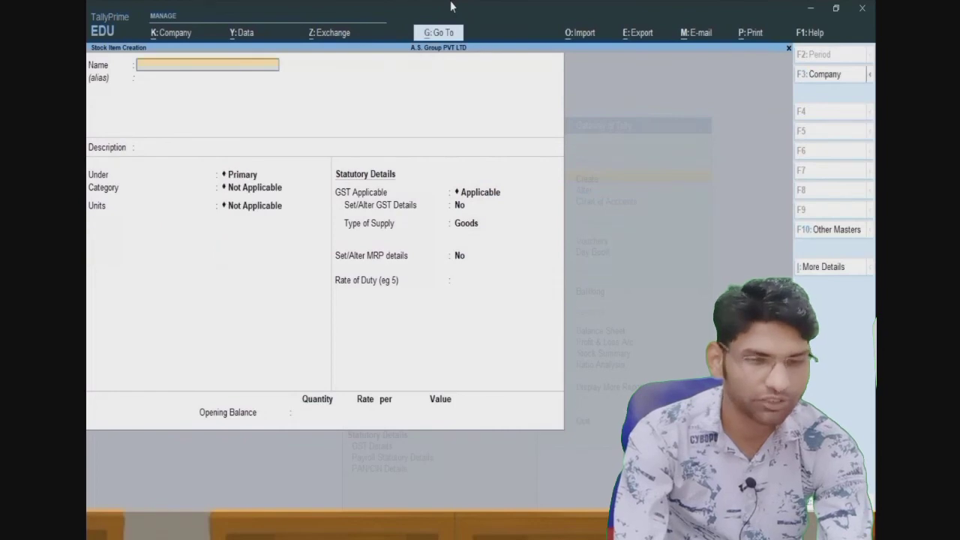
- Recheck the fridge price slide, then close the empty stock item form
key(alt+Tab)
key(Right)
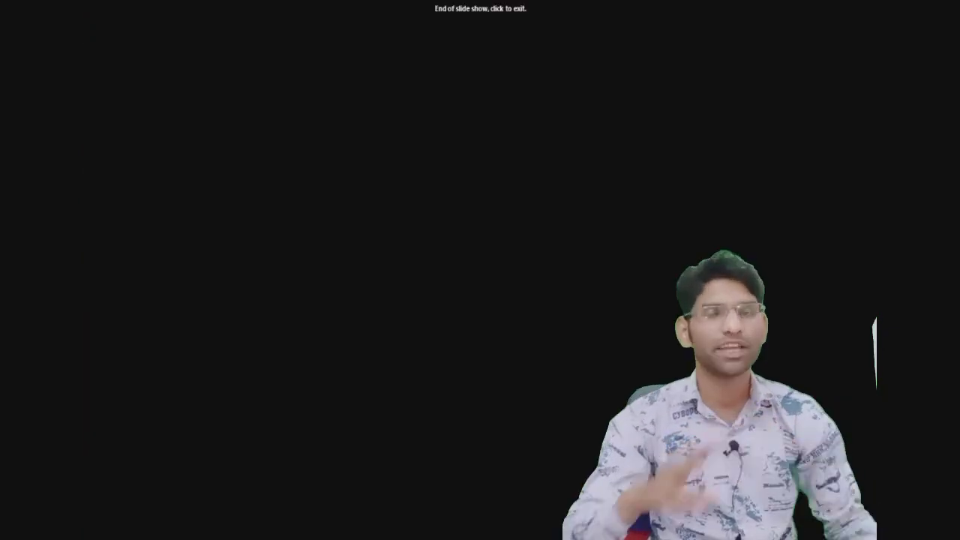
key(Left)
key(alt+Tab)
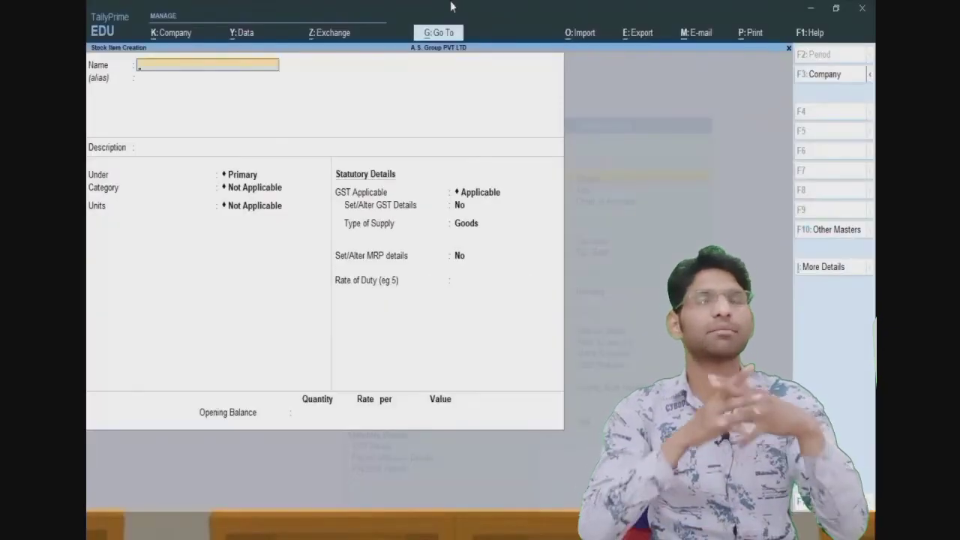
key(Escape)
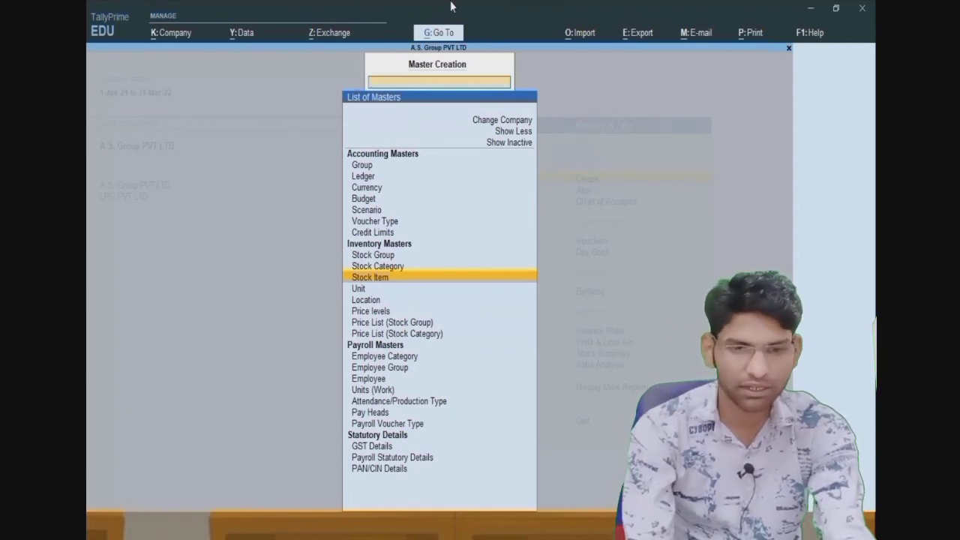
- Return to the Gateway of Tally and briefly view the Stock Summary report
key(Escape)
key(Down)
key(Down)
key(Down)
key(Down)
key(Down)
key(Down)
key(Down)
key(Down)
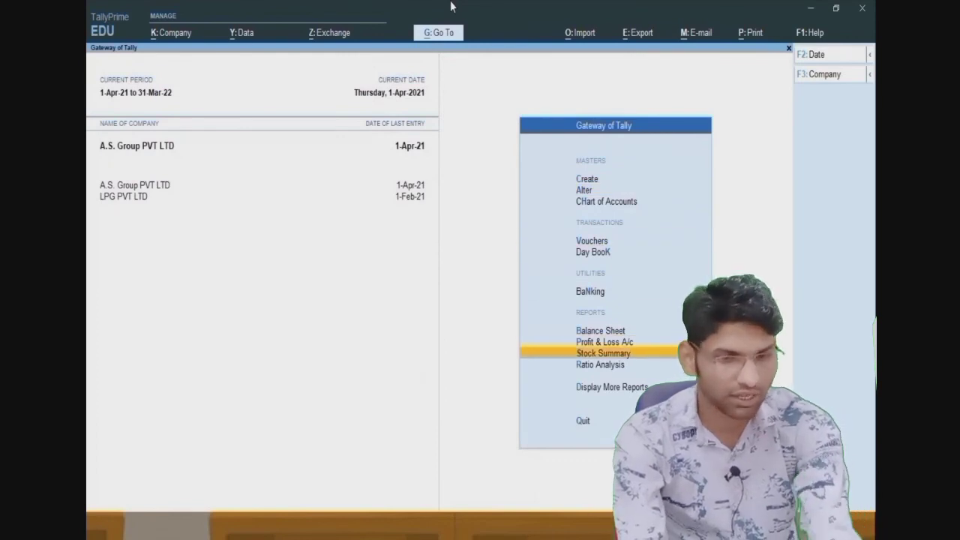
key(Return)
key(Escape)
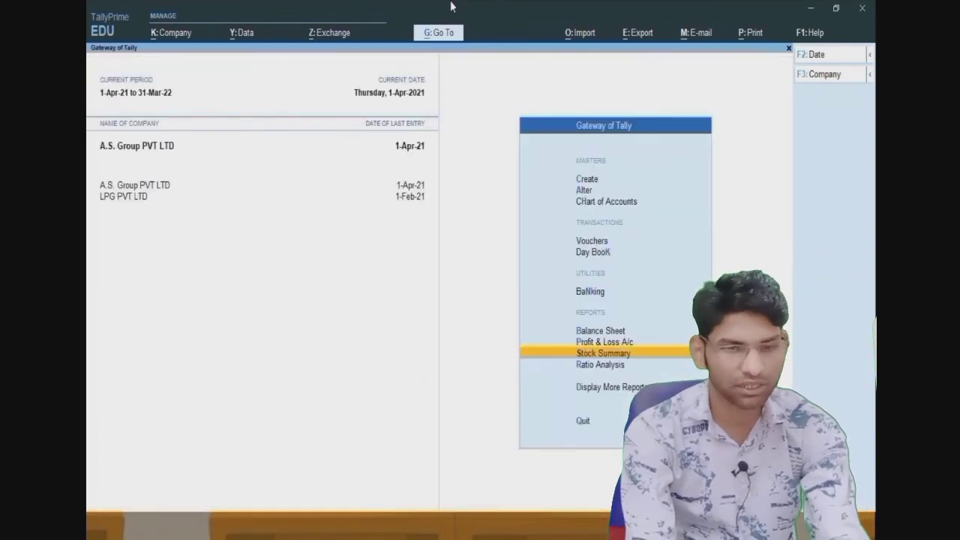
- Open the Trial Balance from More Reports and start a Budget Variance comparison
key(Down)
key(Down)
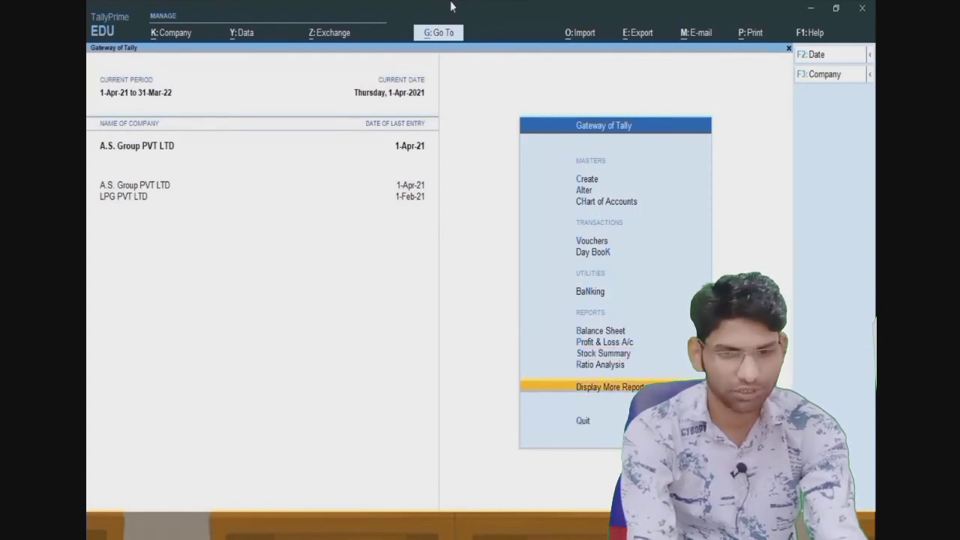
key(Up)
key(Up)
key(Down)
key(Down)
key(Return)
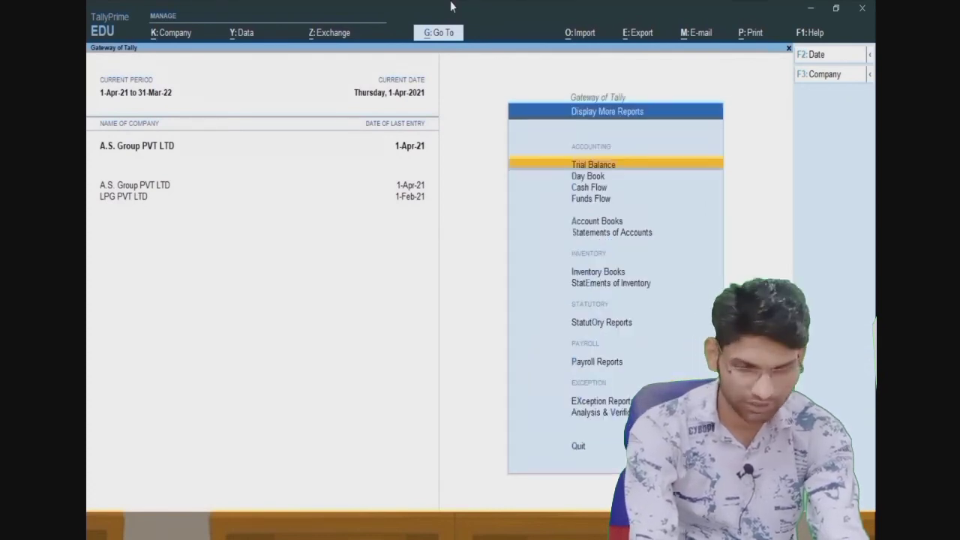
key(Return)
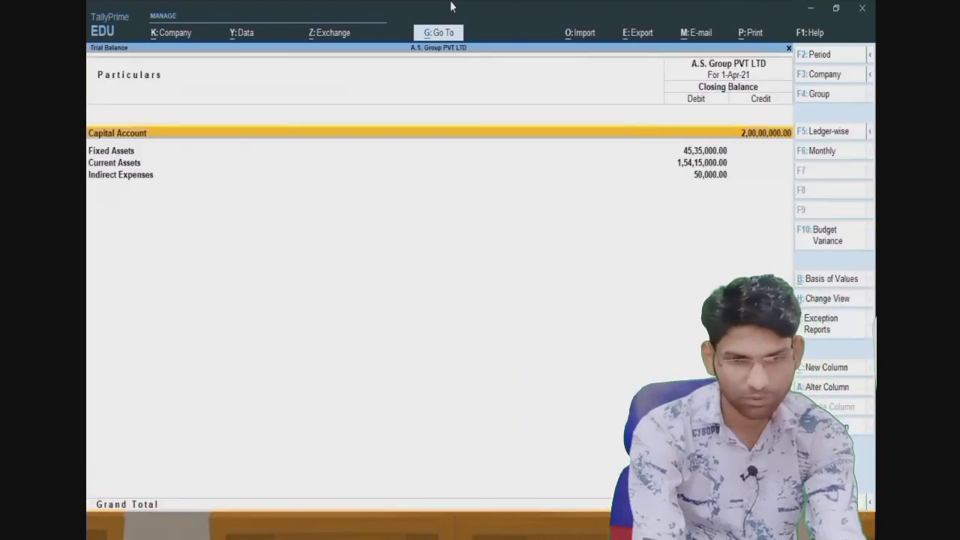
key(Down)
key(Down)
key(Down)
key(Up)
key(Up)
key(Up)
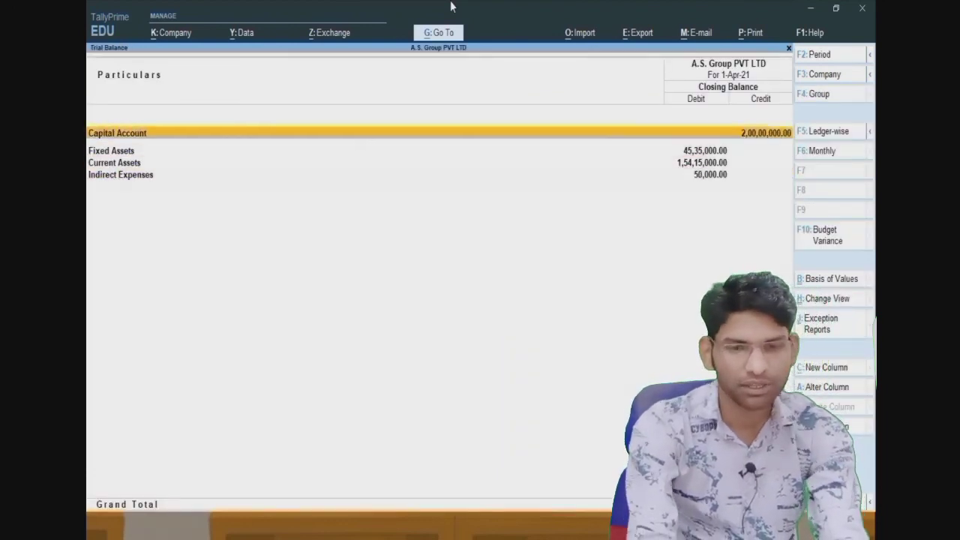
key(F10)
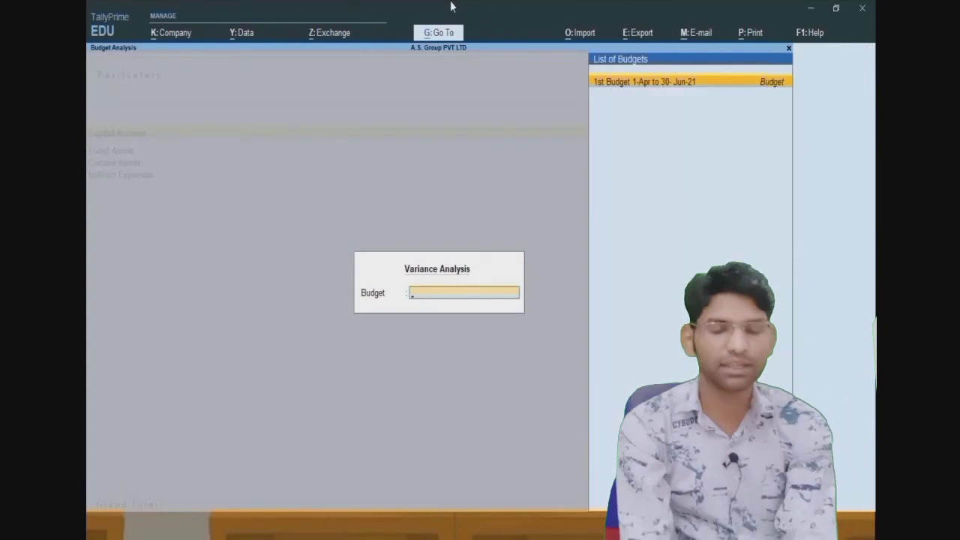
- Select the 1st Budget and compare the Indirect Expenses budget debit with the Profit & Loss credit
key(Return)
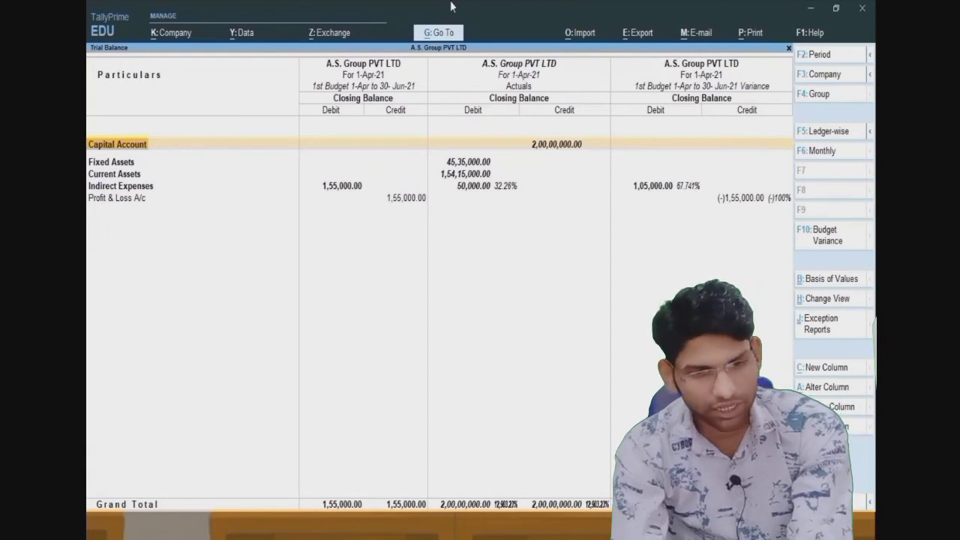
key(Down)
key(Down)
key(Down)
key(Down)
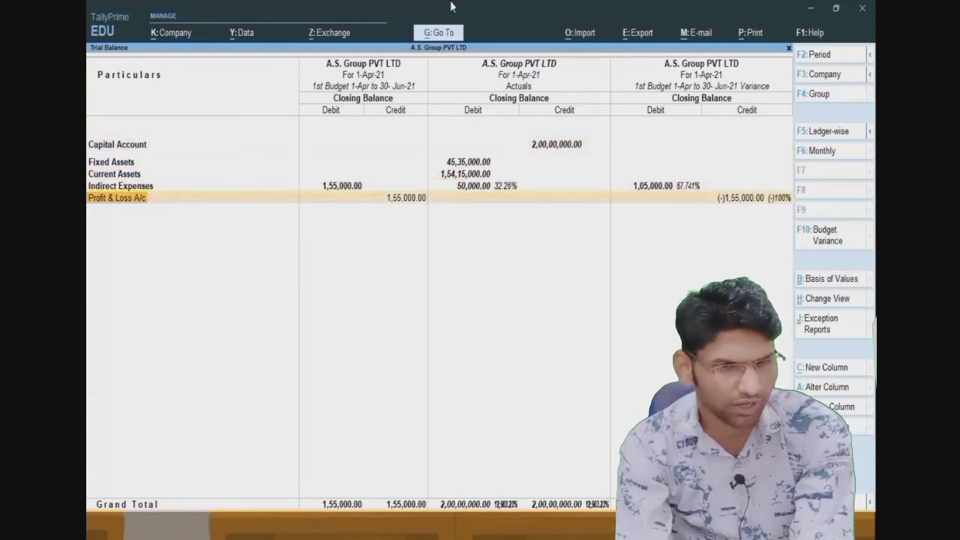
key(Up)
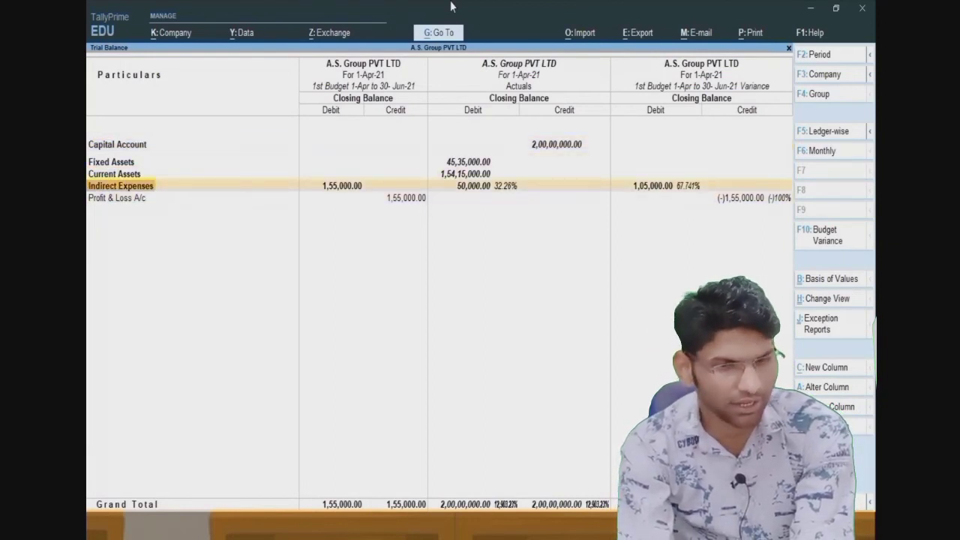
key(Right)
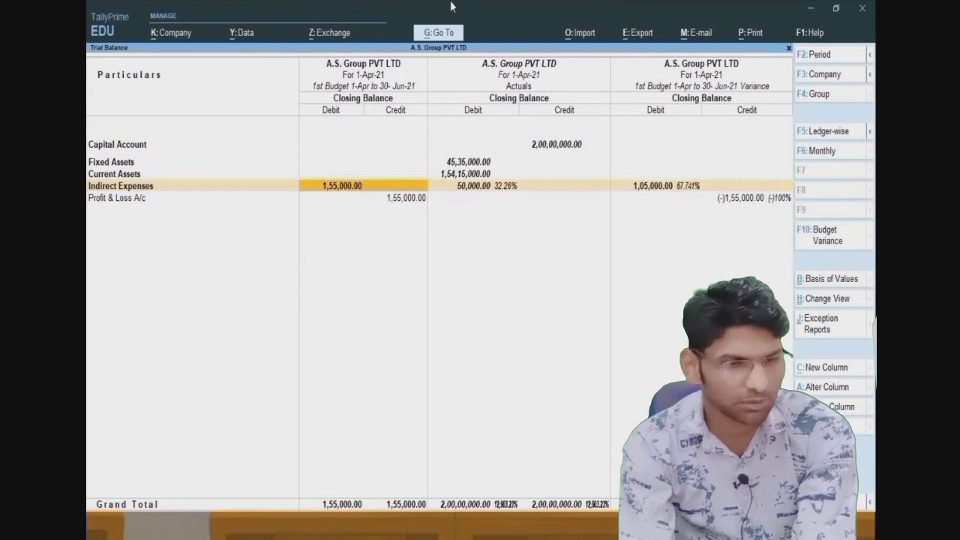
key(Down)
key(Up)
key(Down)
key(Up)
key(Down)
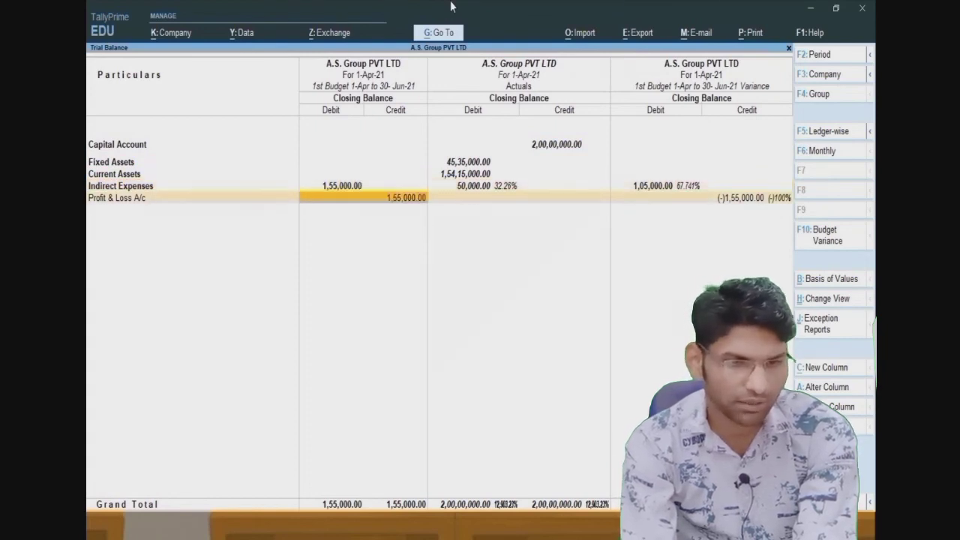
key(Up)
key(Up)
key(Up)
key(Up)
key(Down)
key(Down)
key(Down)
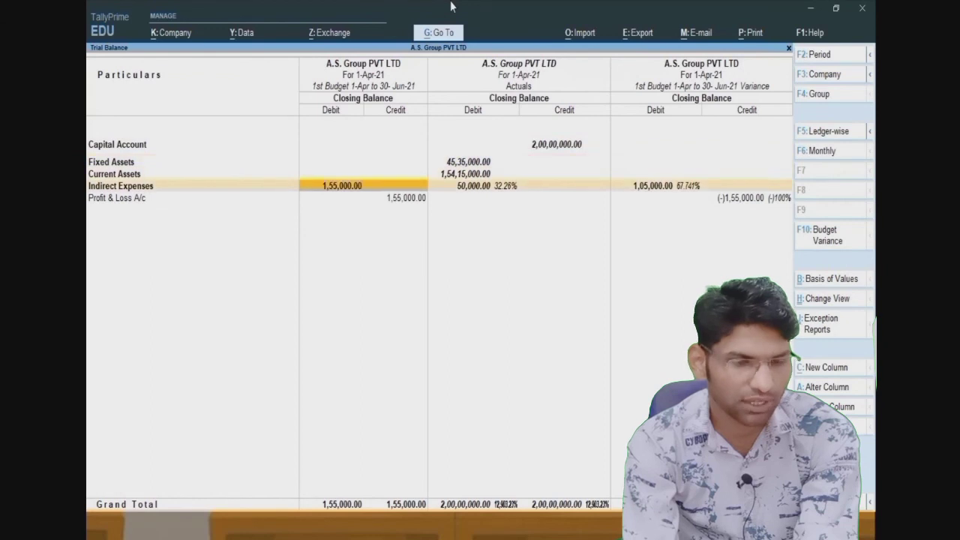
key(Left)
key(Right)
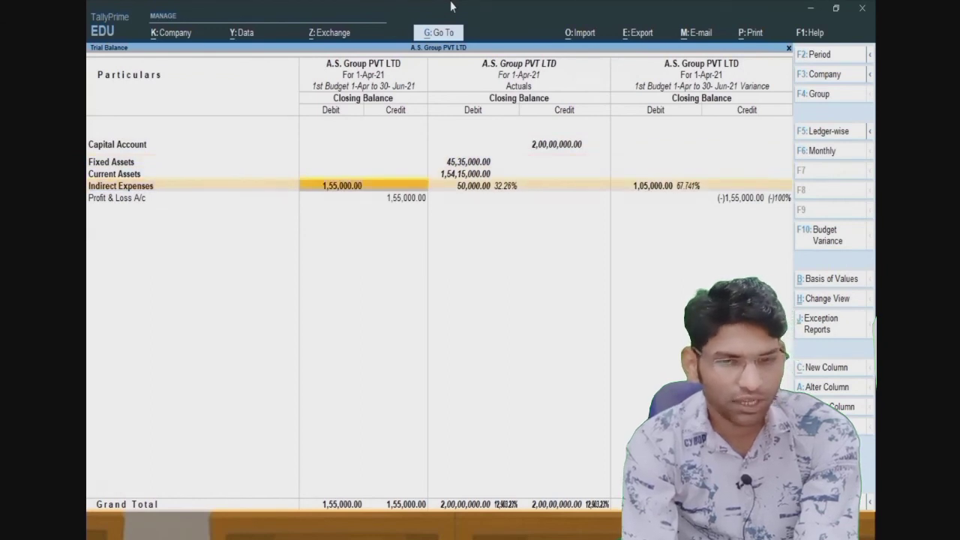
- Review each group row's actual and variance figures, including Profit & Loss, then close the report
key(Up)
key(Up)
key(Up)
key(Down)
key(Down)
key(Down)
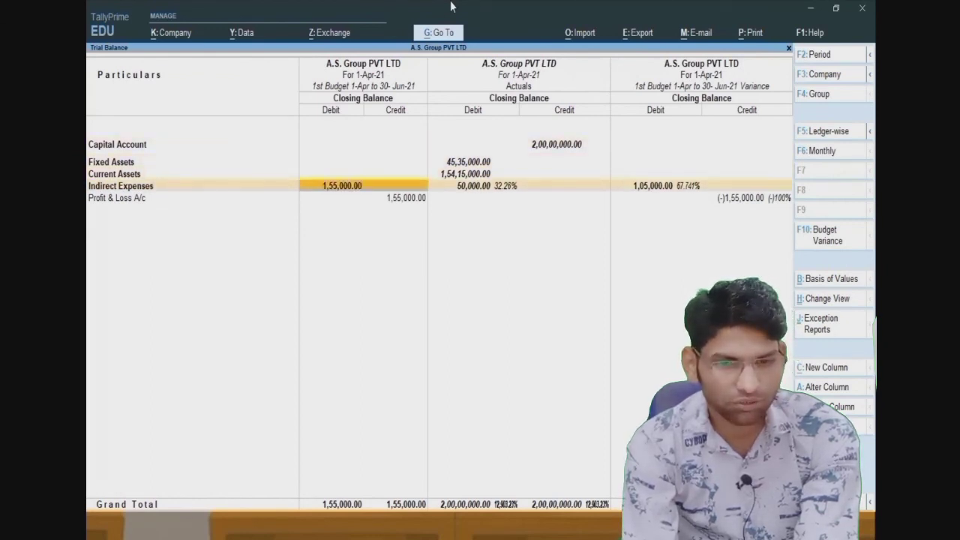
key(Down)
key(Up)
key(Up)
key(Up)
key(Up)
key(Down)
key(Down)
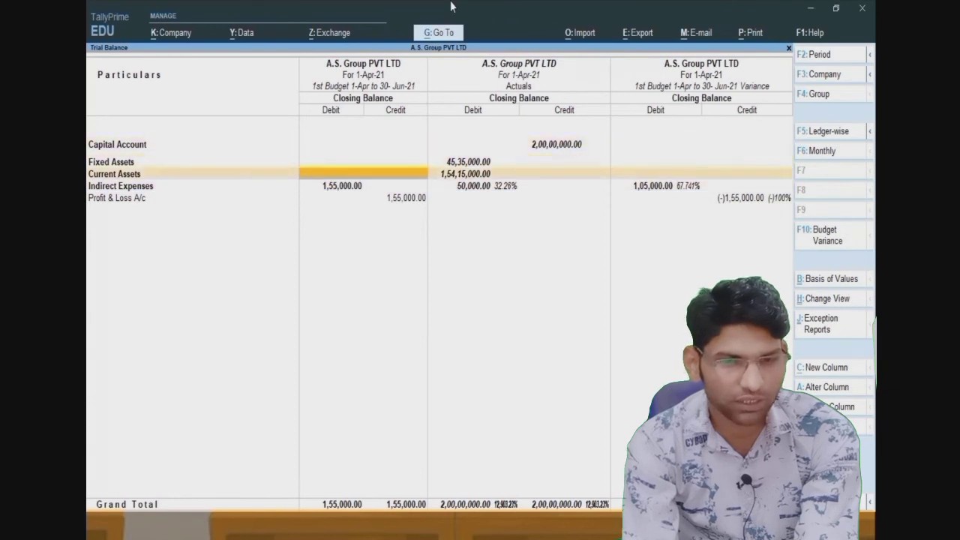
key(Down)
key(Down)
key(Right)
key(Up)
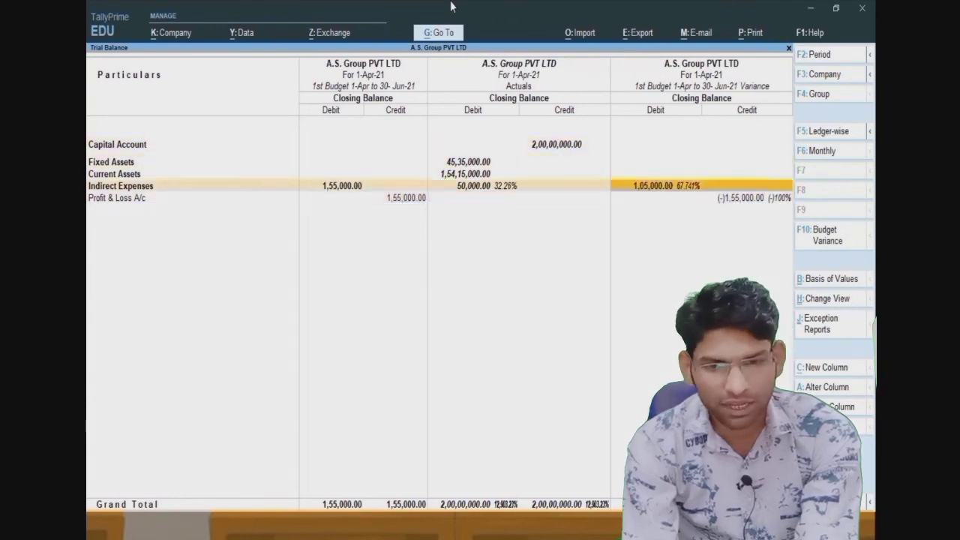
key(Left)
key(Right)
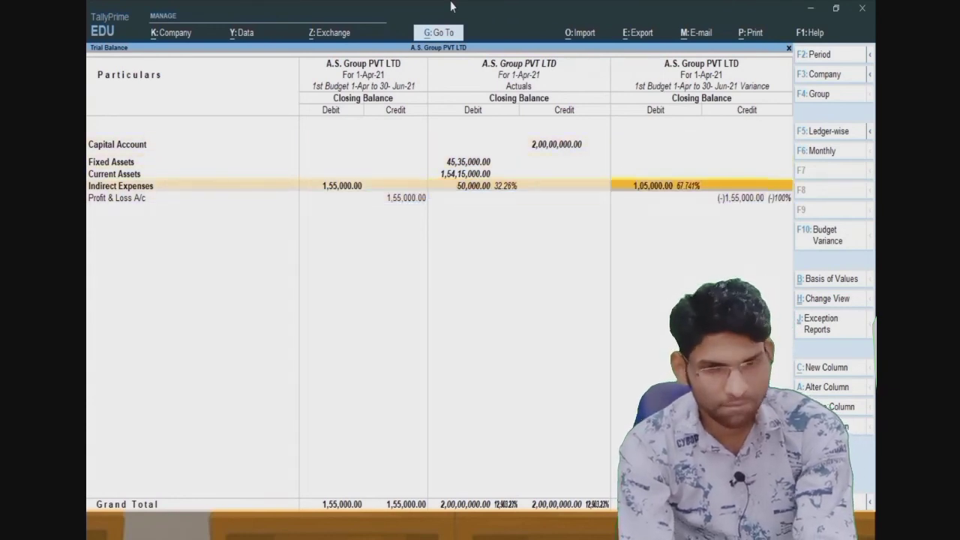
key(Down)
key(Left)
key(Right)
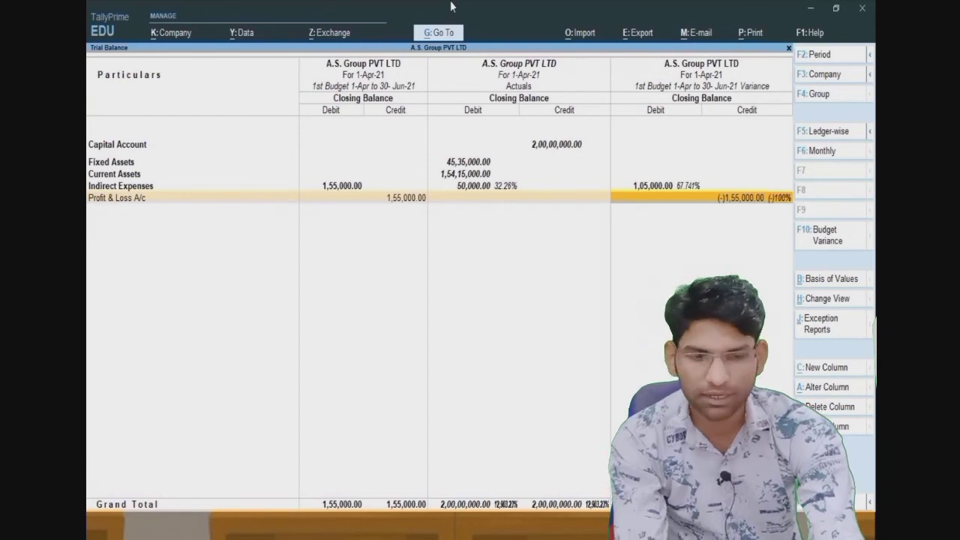
key(Escape)
key(Escape)
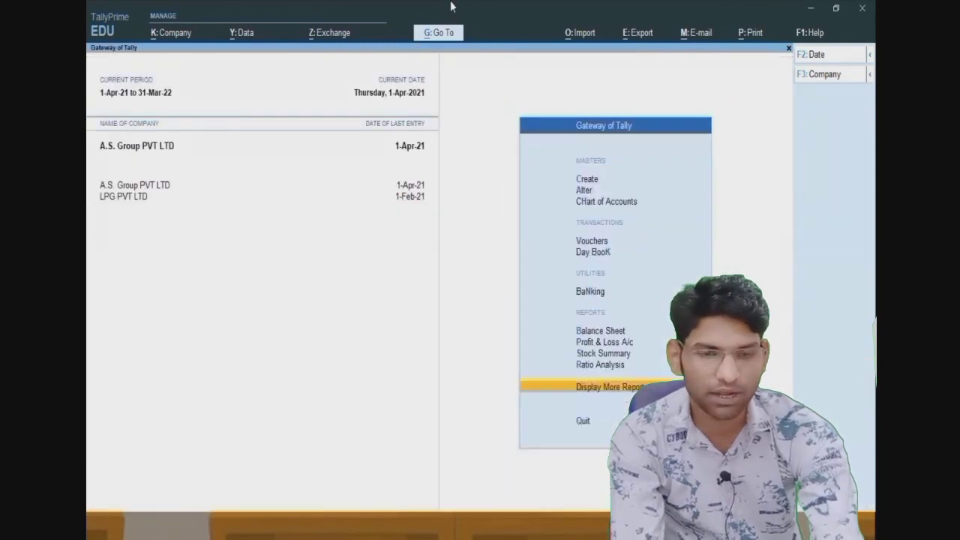
key(Escape)
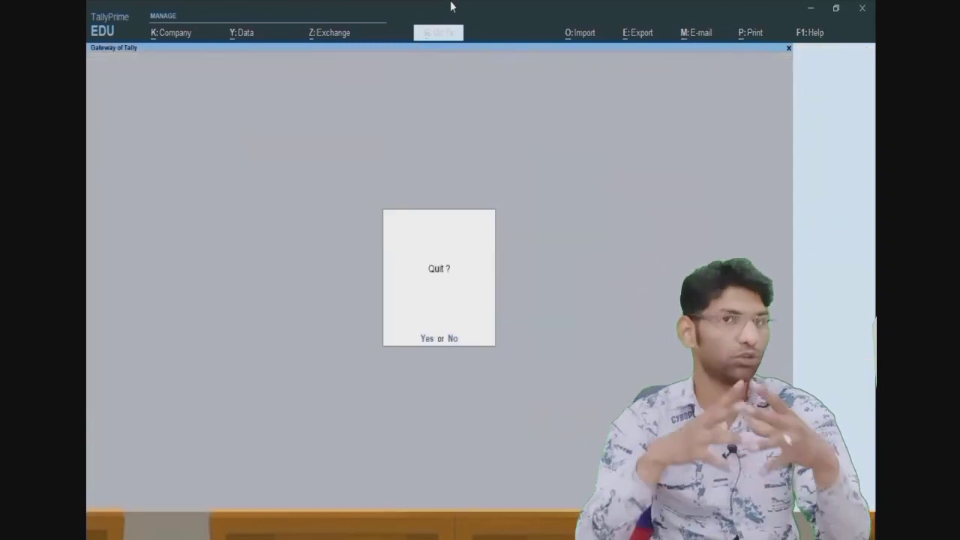
key(Escape)
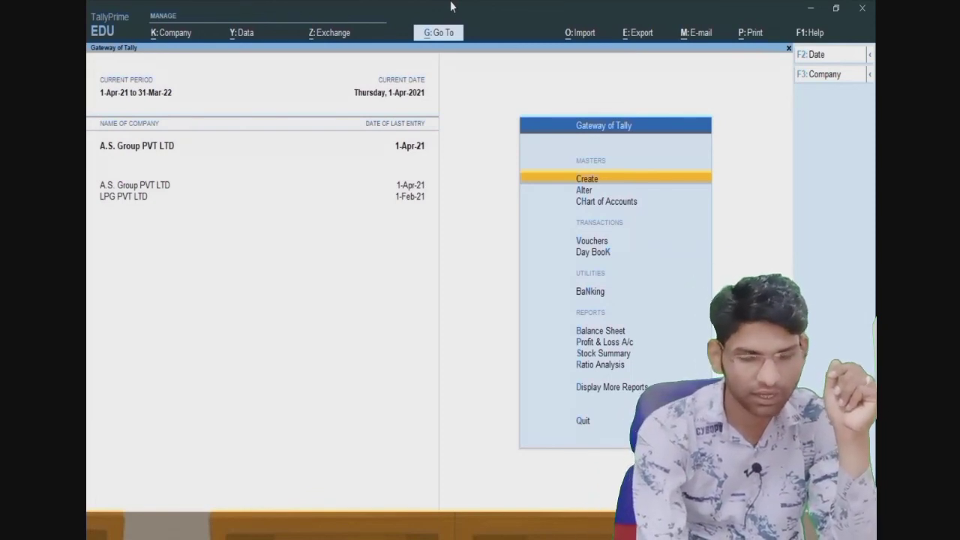
- Open the Building payment voucher from the Day Book
key(Down)
key(Down)
key(Down)
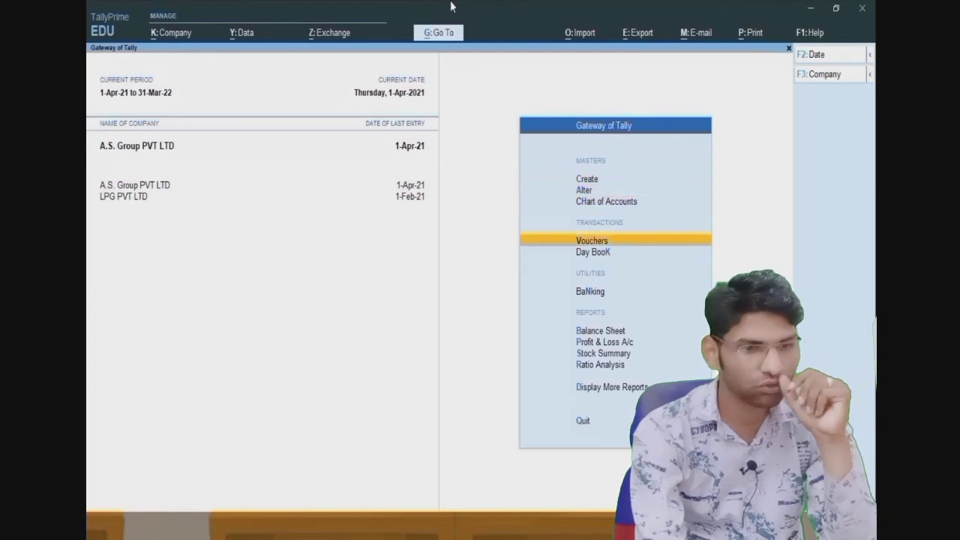
key(Down)
key(Down)
key(Down)
key(Down)
key(Down)
key(Down)
key(Down)
key(Return)
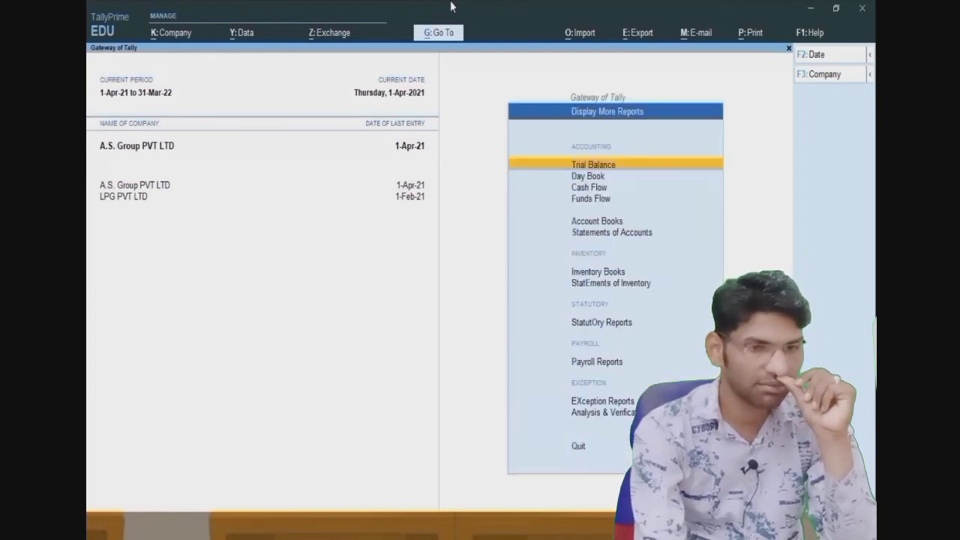
key(Down)
key(Return)
key(Down)
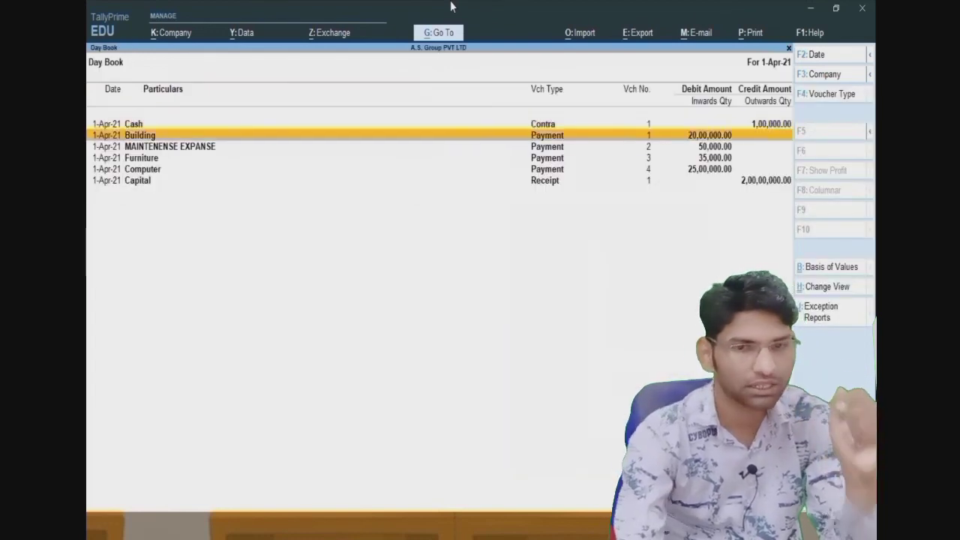
key(Down)
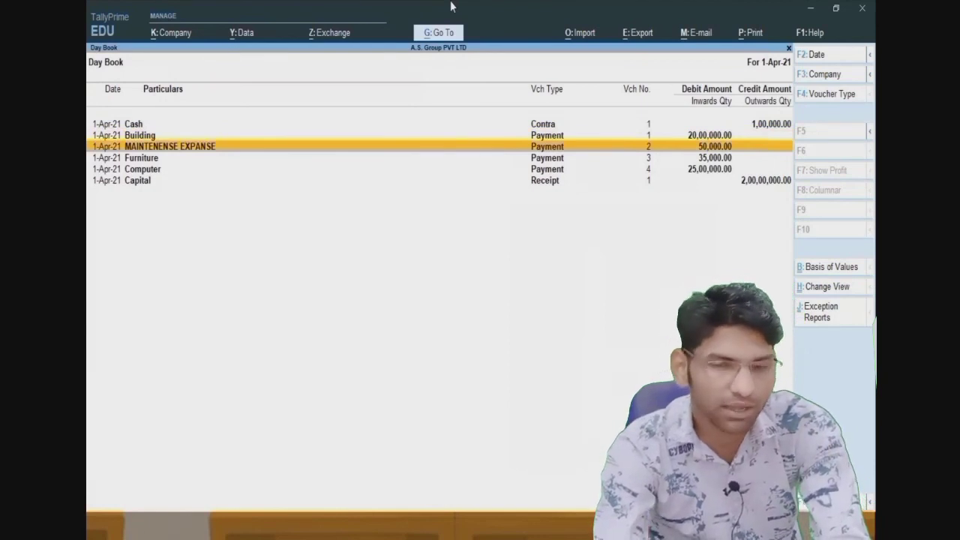
key(Up)
key(Return)
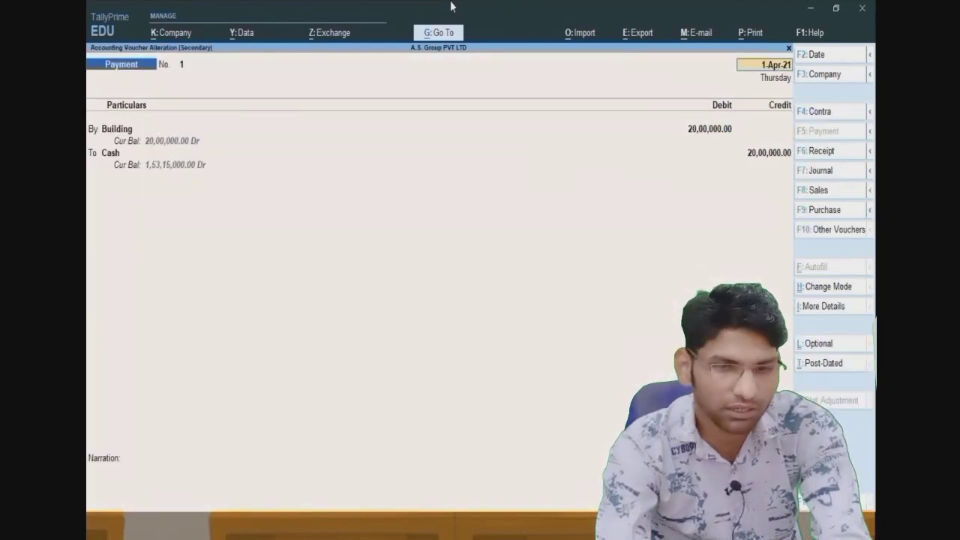
- Print-preview the current Payment Voucher and zoom in to read it
click(750, 33)
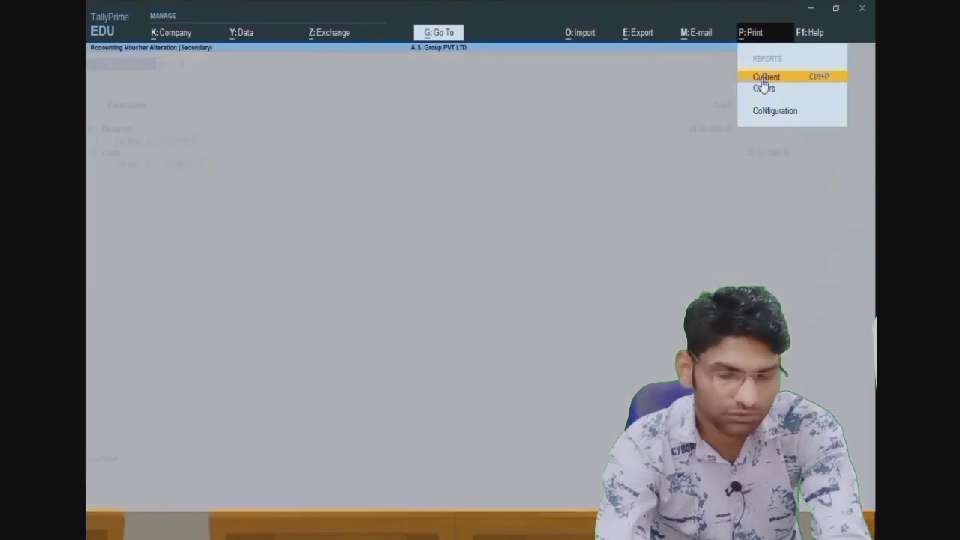
key(Return)
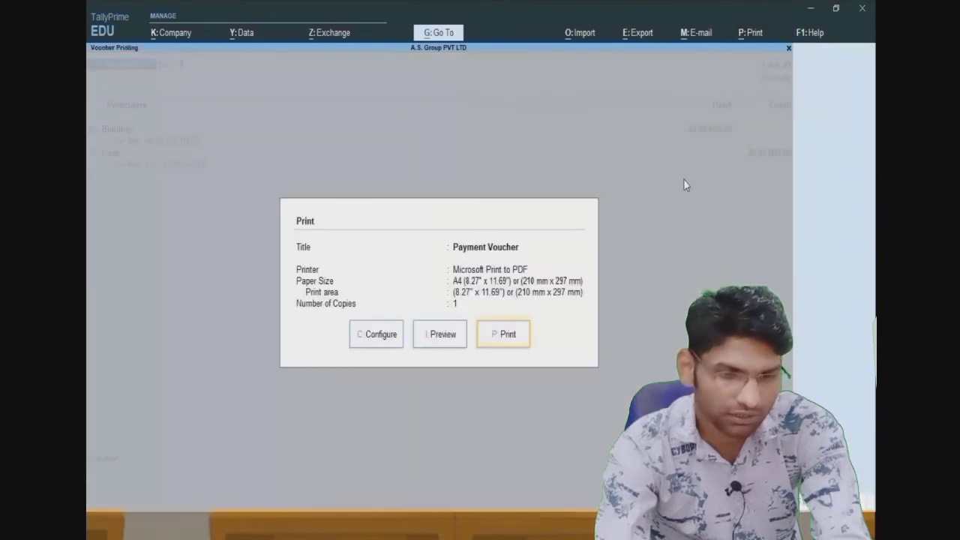
click(443, 336)
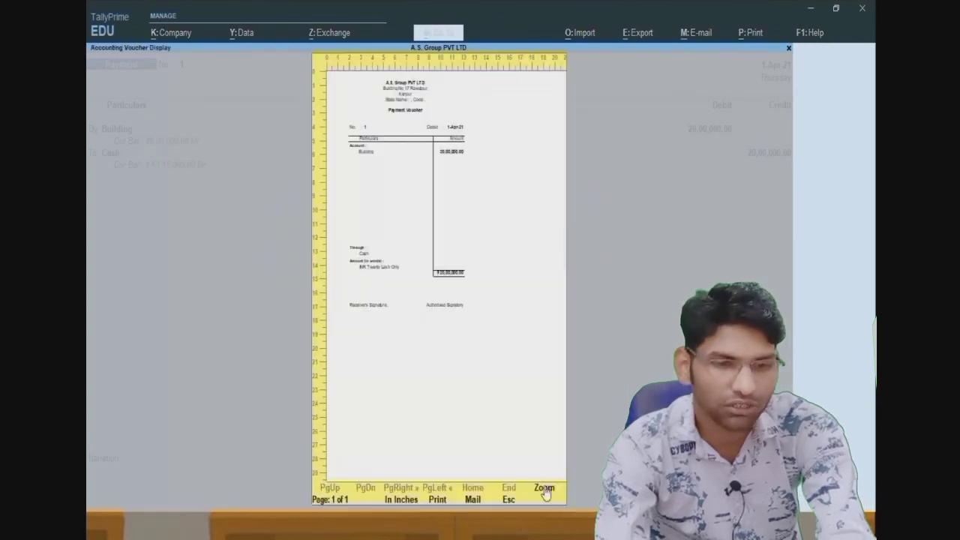
click(545, 488)
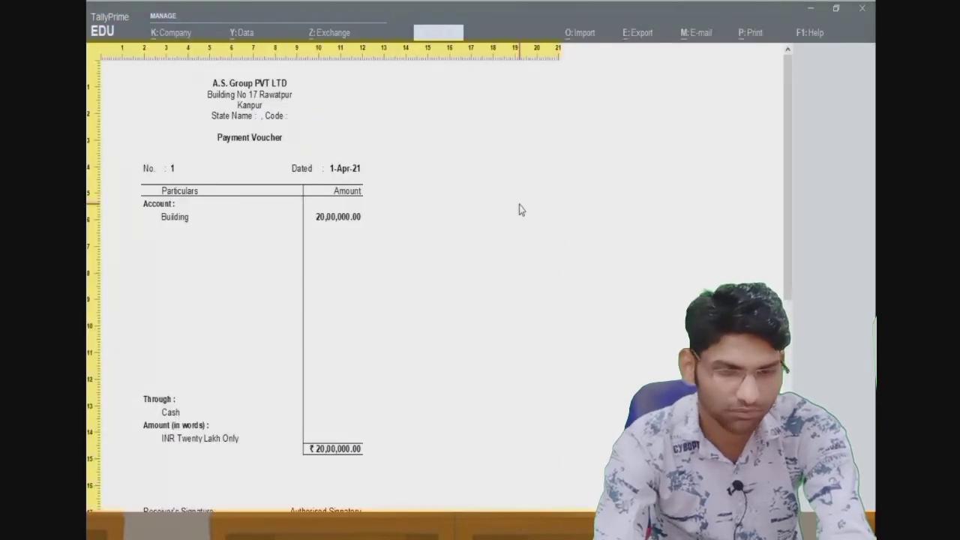
key(Escape)
key(Escape)
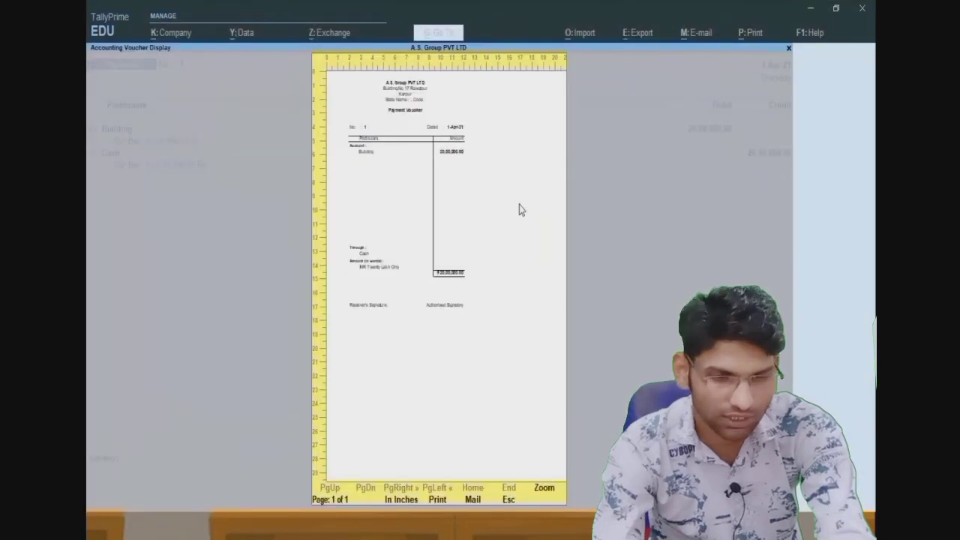
- Back out of the voucher and Day Book, then confirm quitting TallyPrime
key(Escape)
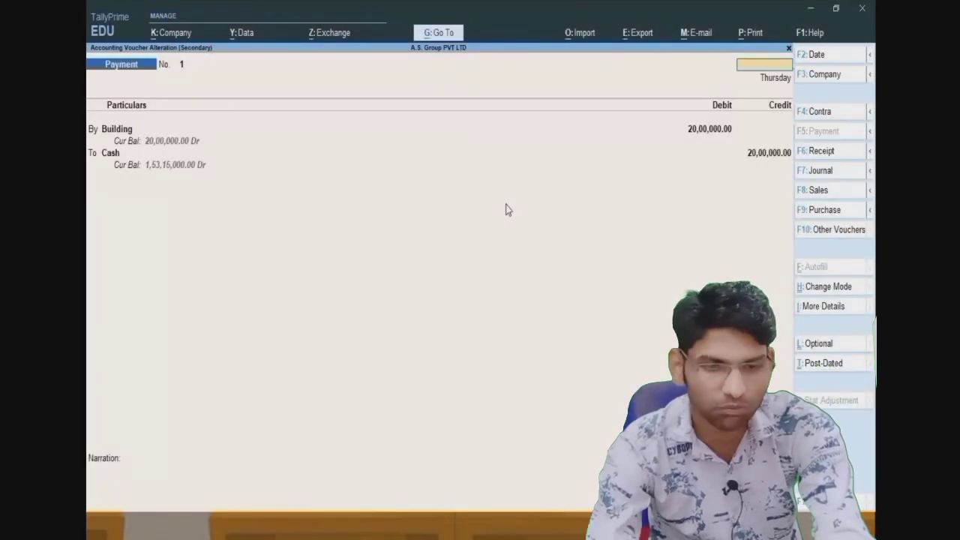
key(Escape)
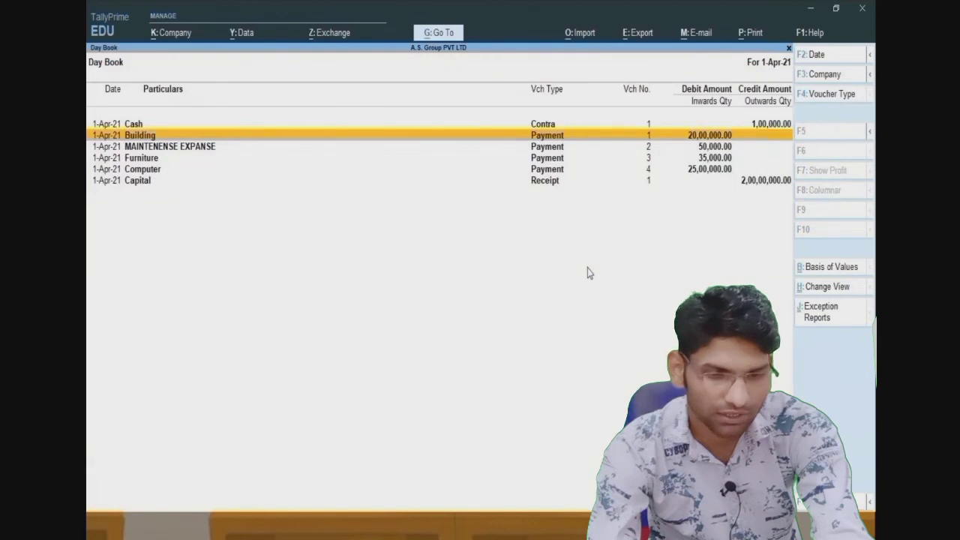
key(Escape)
key(Escape)
key(Escape)
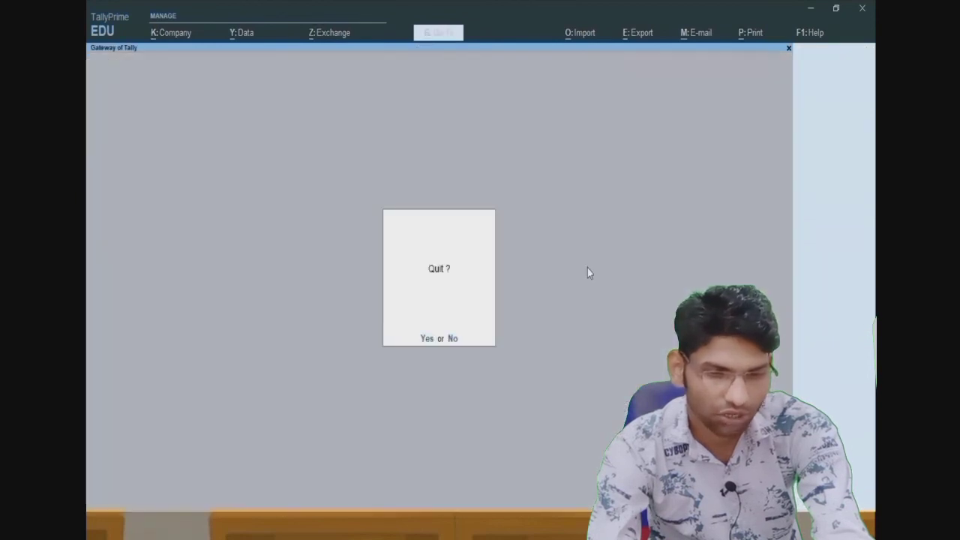
key(y)
key(Escape)
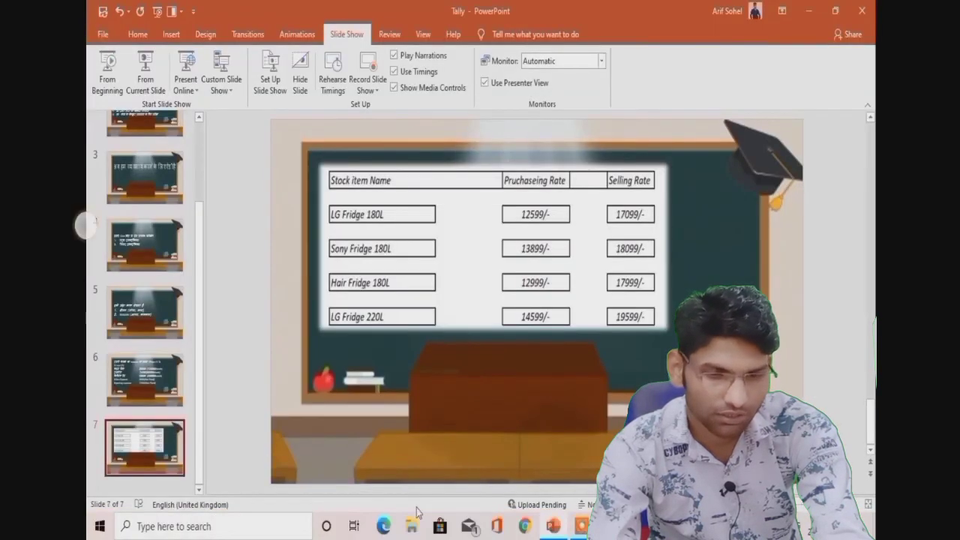